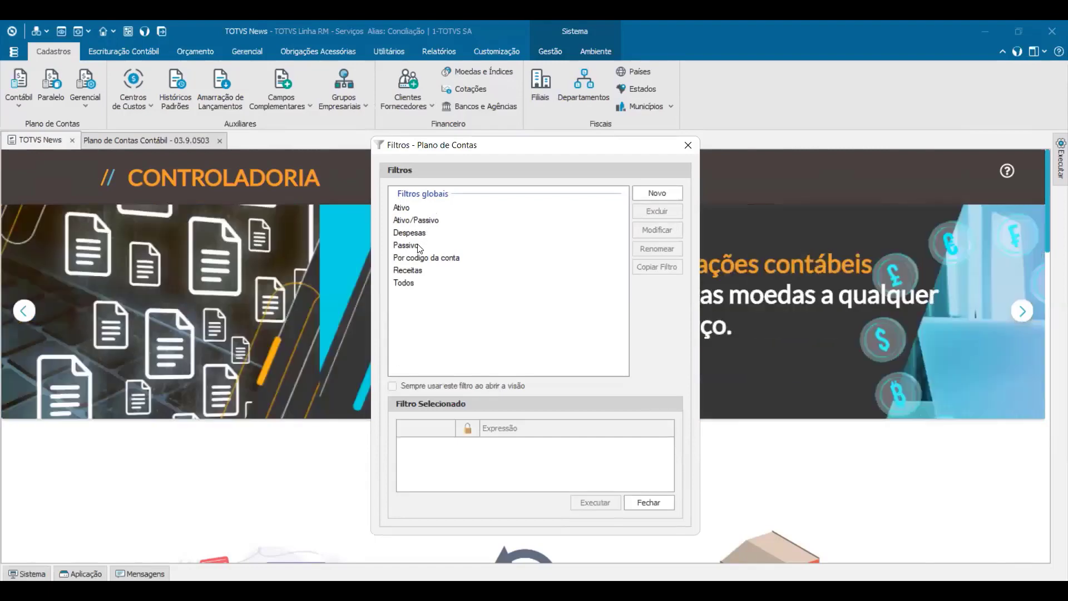
Step: Filter the chart of accounts with the global filter Passivo
click(411, 246)
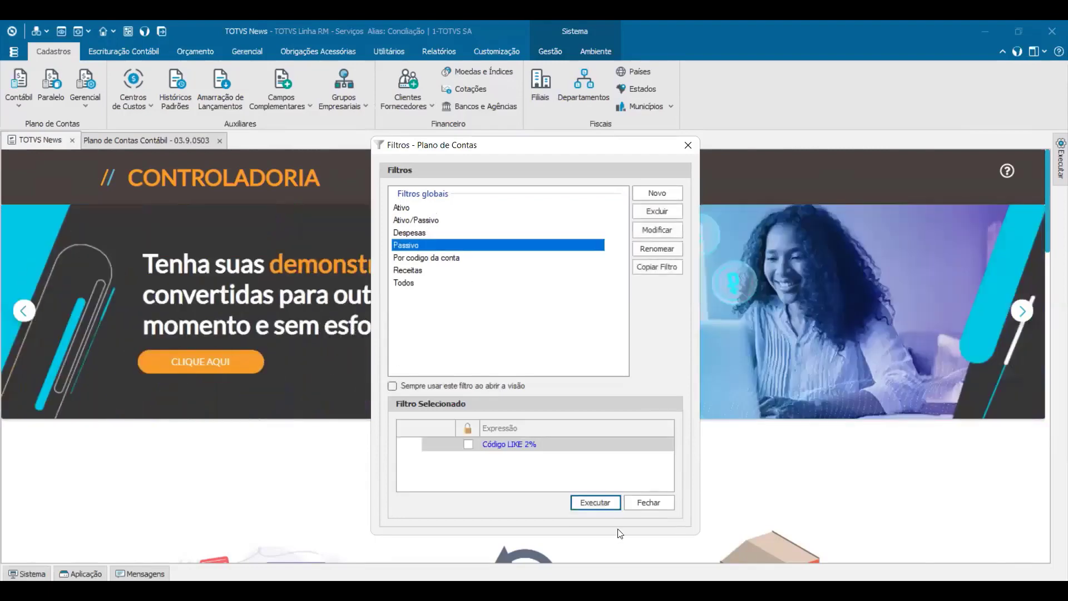
click(616, 501)
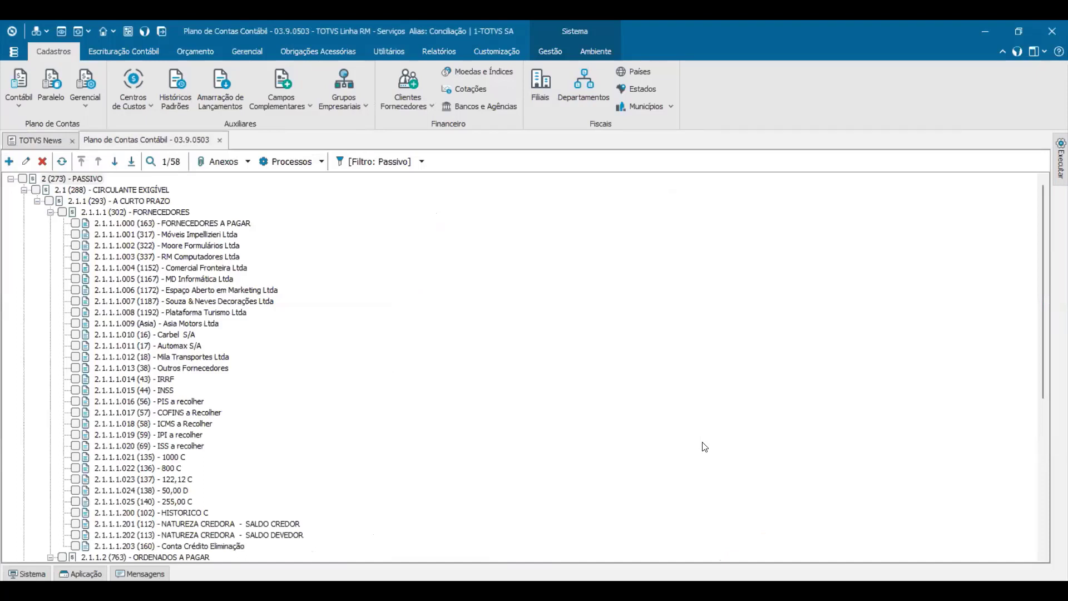
Step: Check the reconciliation settings of the account FORNECEDORES A PAGAR, closing its record without changes
click(249, 223)
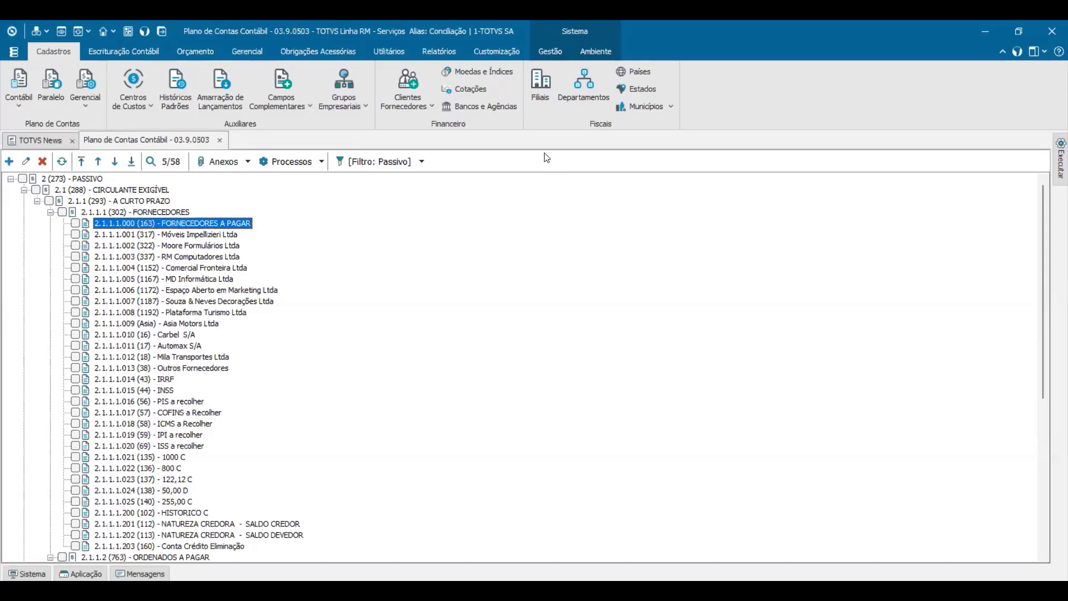
double_click(228, 226)
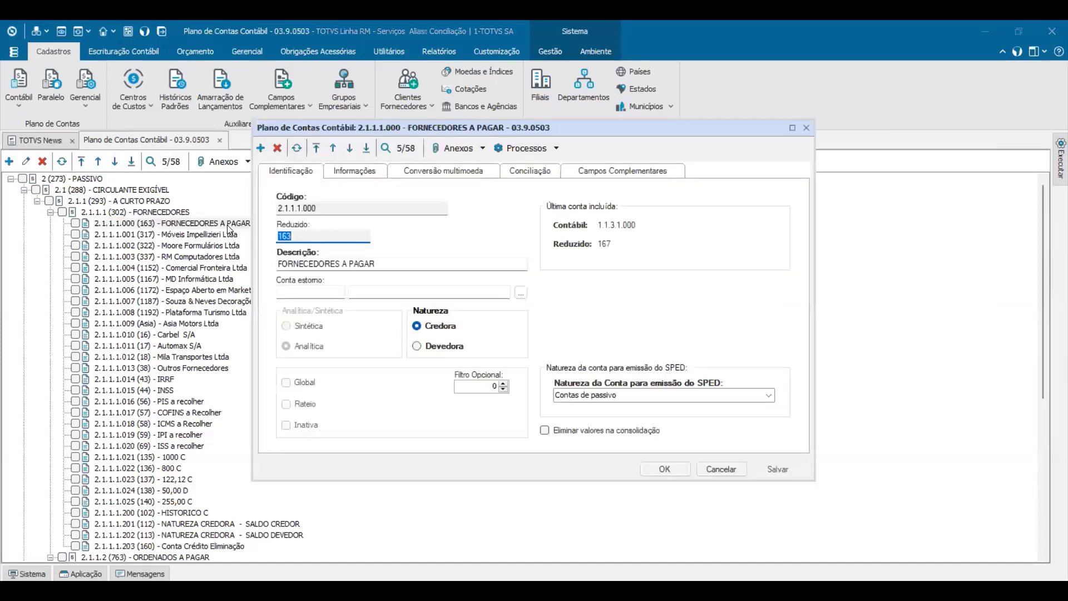
click(530, 172)
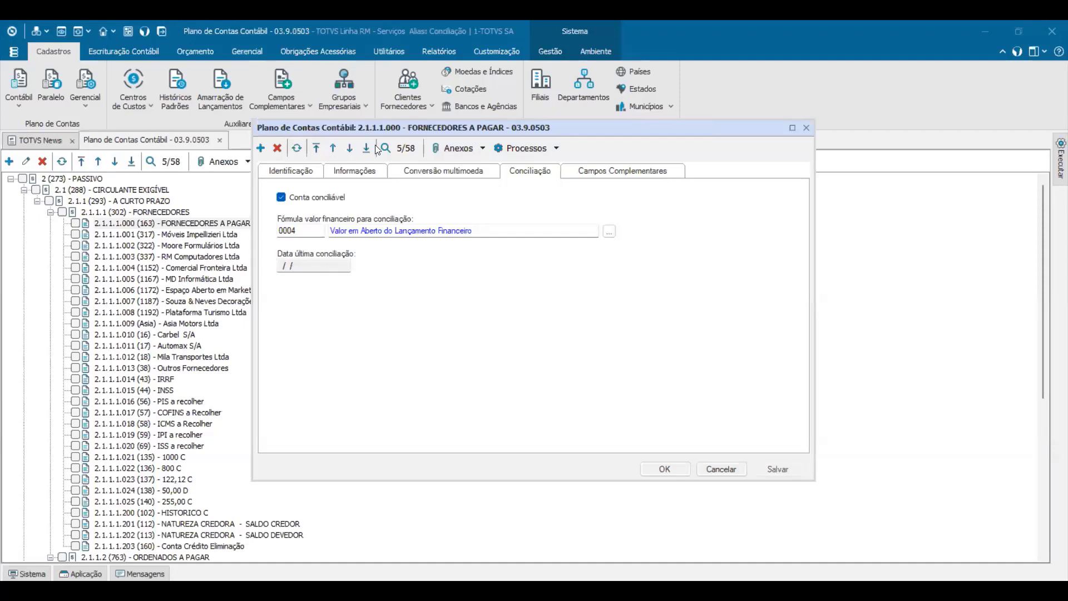
click(721, 474)
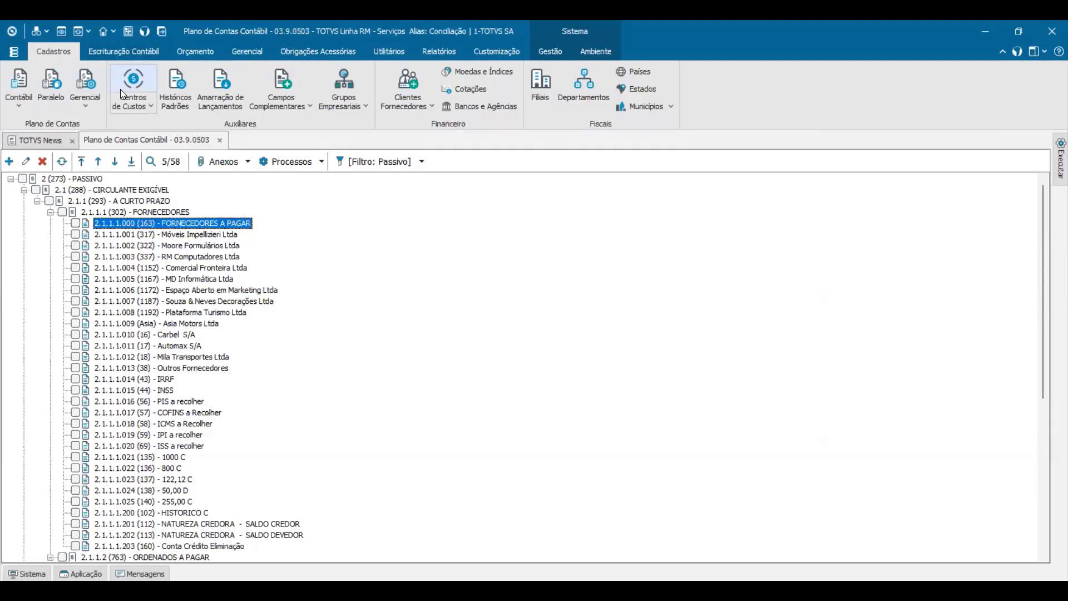
Step: Load the Conciliação Contábil for FORNECEDORES A PAGAR up to 31/01/2023, leaving out entries already reconciled
click(54, 137)
click(116, 51)
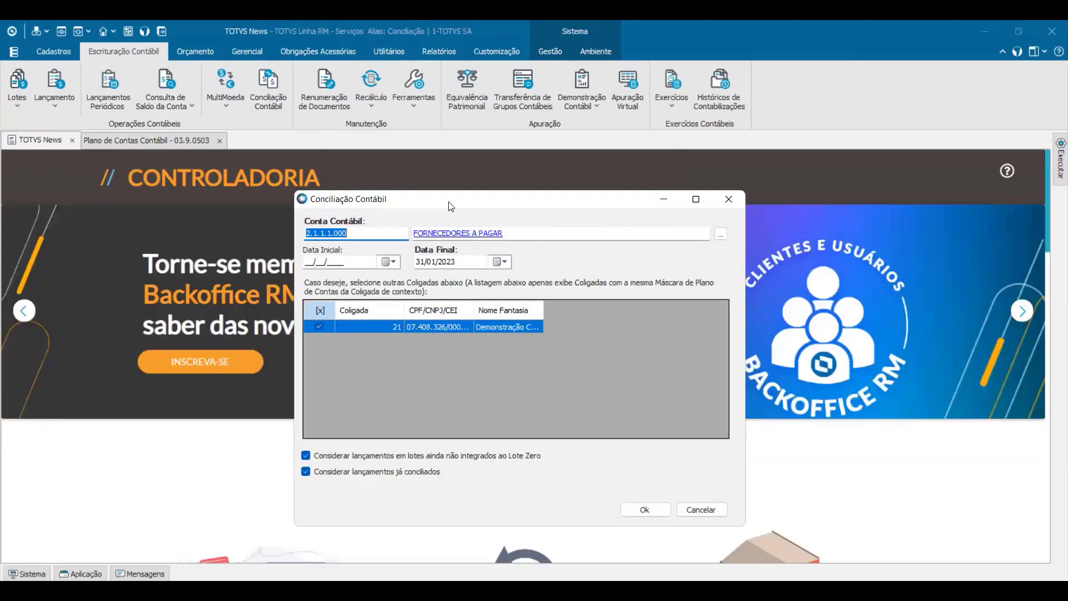
drag(449, 203, 448, 195)
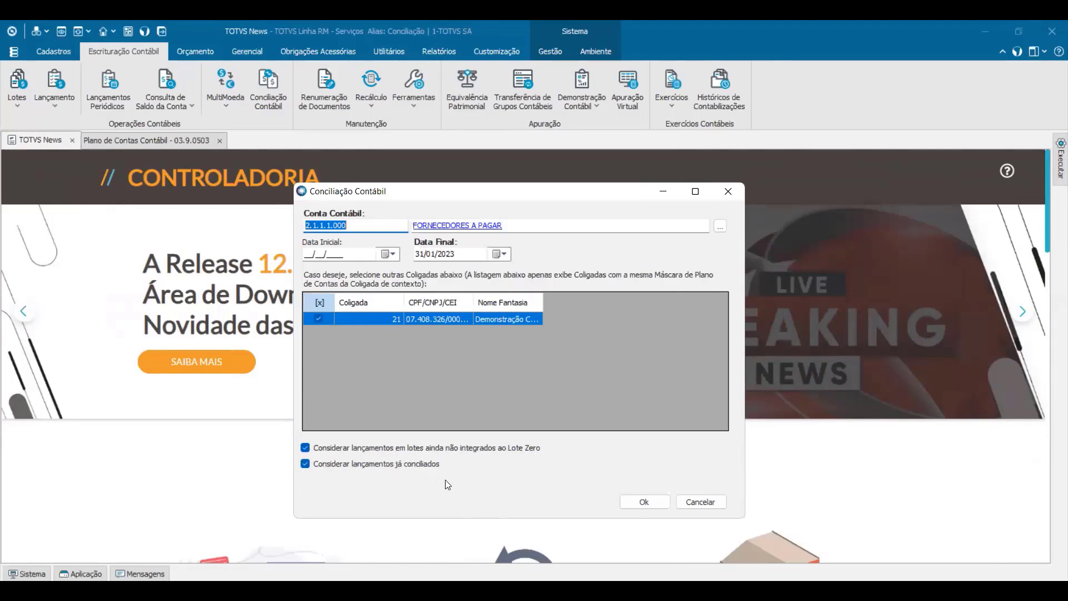
click(307, 464)
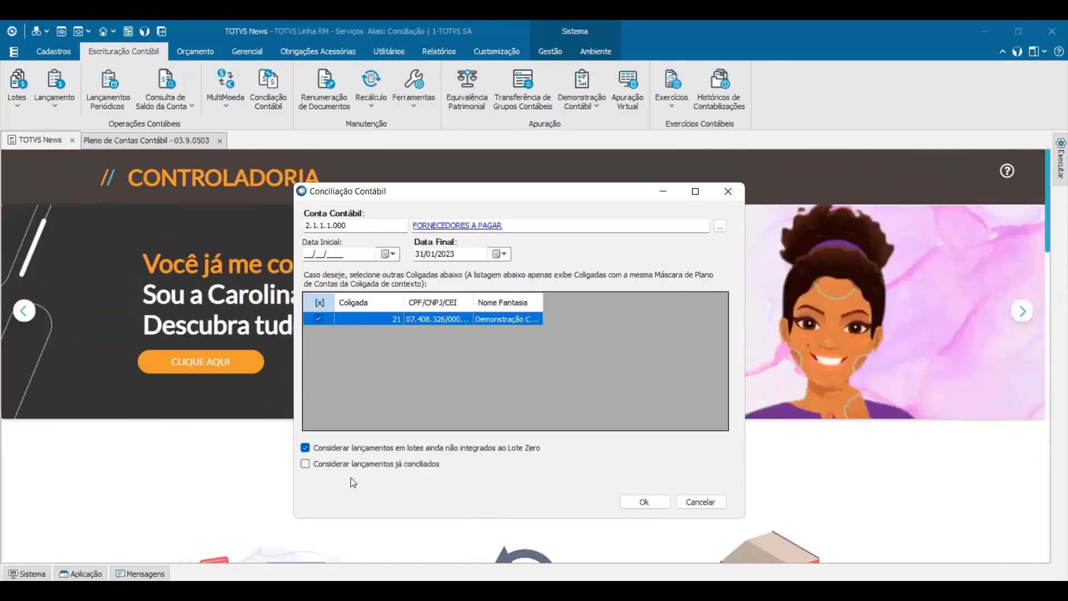
click(645, 502)
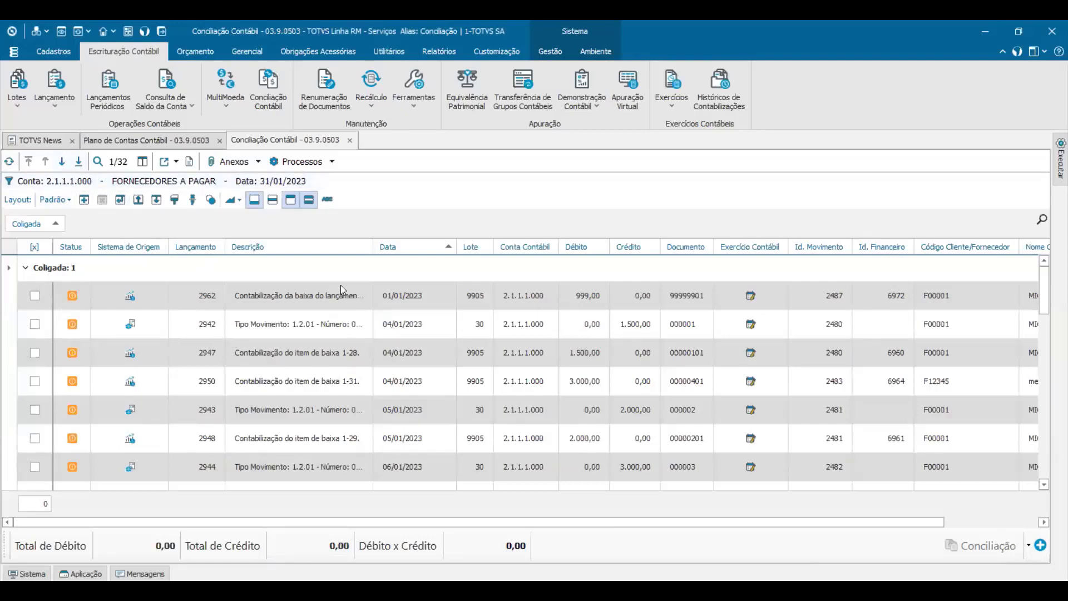
Step: Widen the Descrição column of the reconciliation grid to fit the full entry descriptions
click(293, 295)
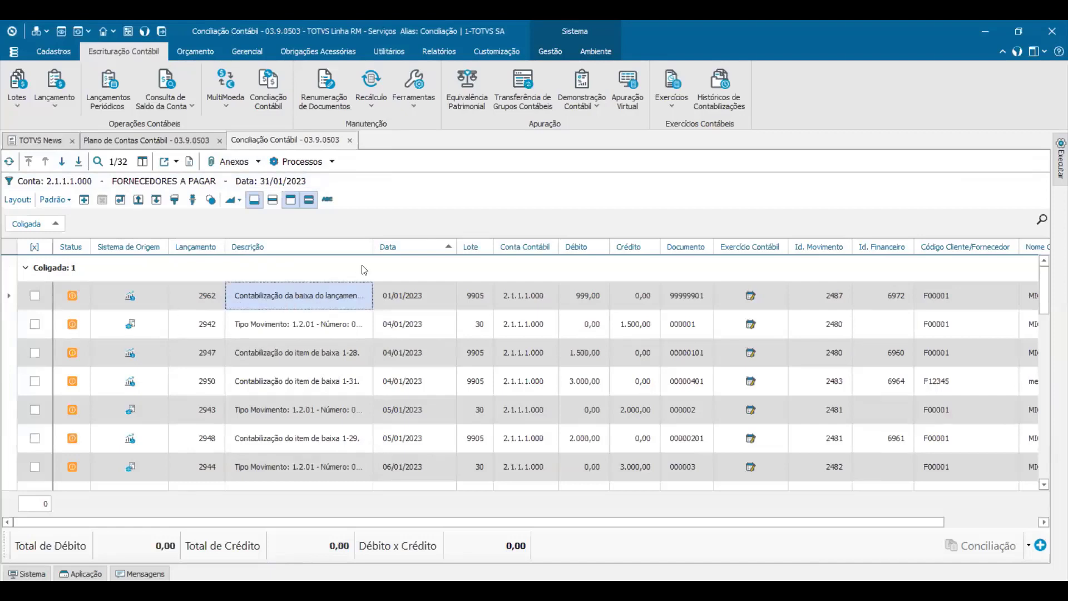
drag(371, 247, 438, 247)
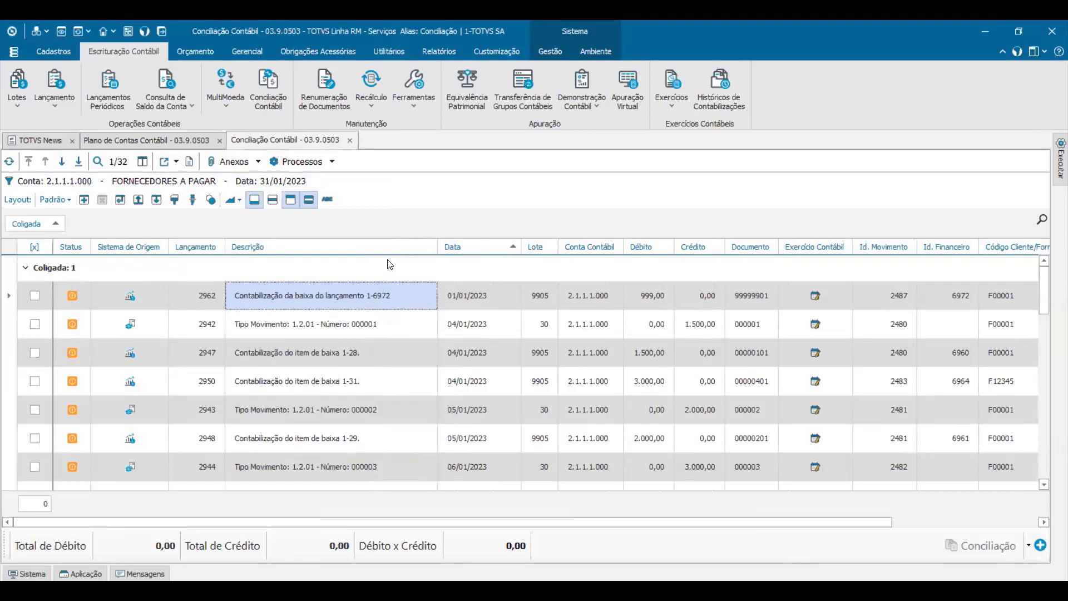
Step: Examine entry 2962's date, batch, movement ID, financial ID and customer/supplier details across the grid columns
click(475, 294)
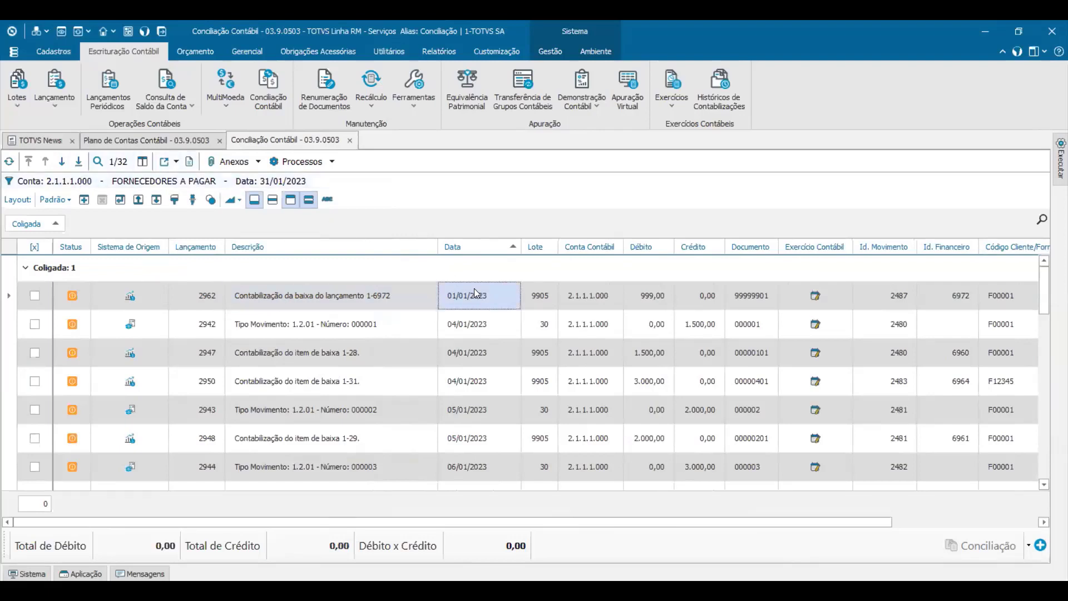
click(541, 302)
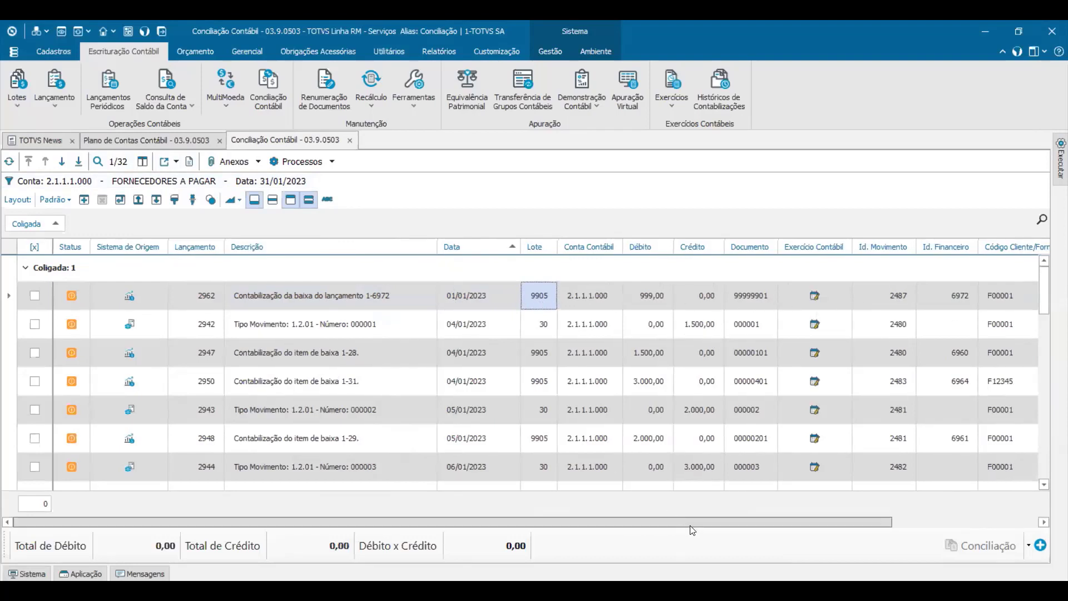
drag(690, 526, 770, 526)
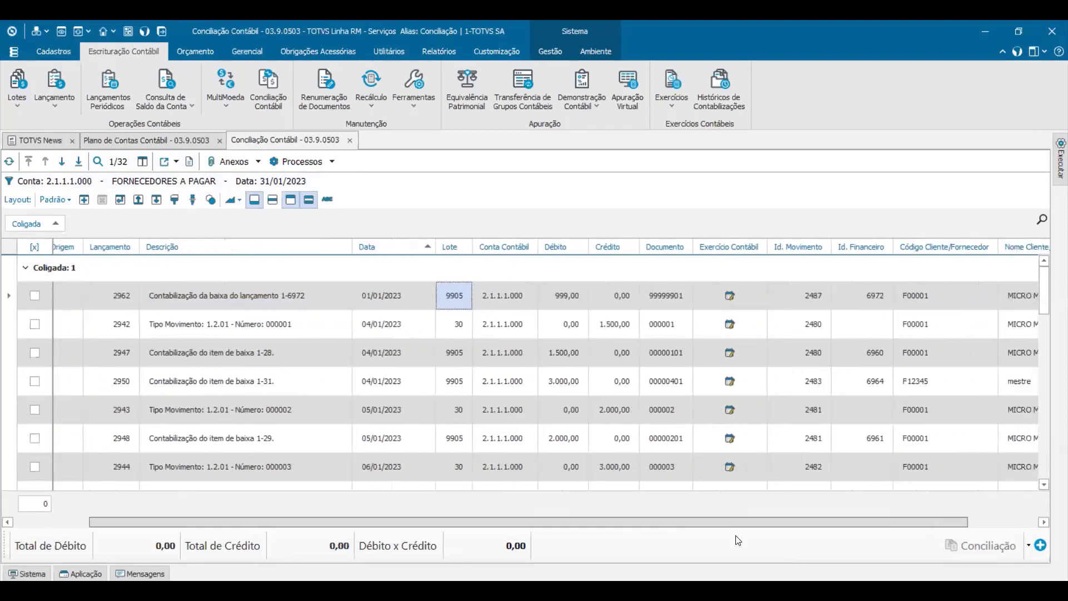
click(795, 297)
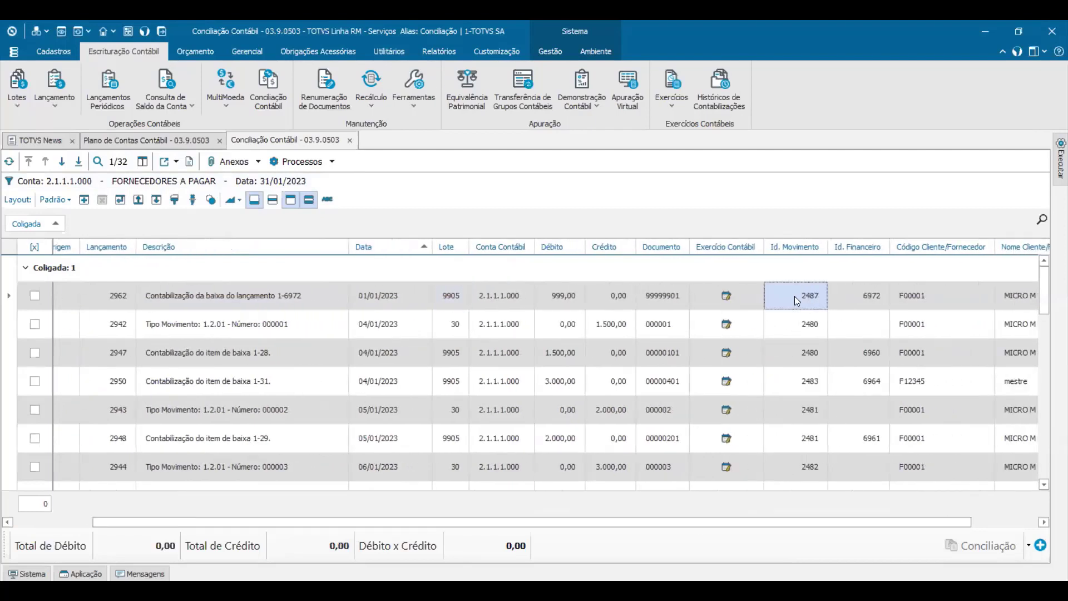
click(873, 300)
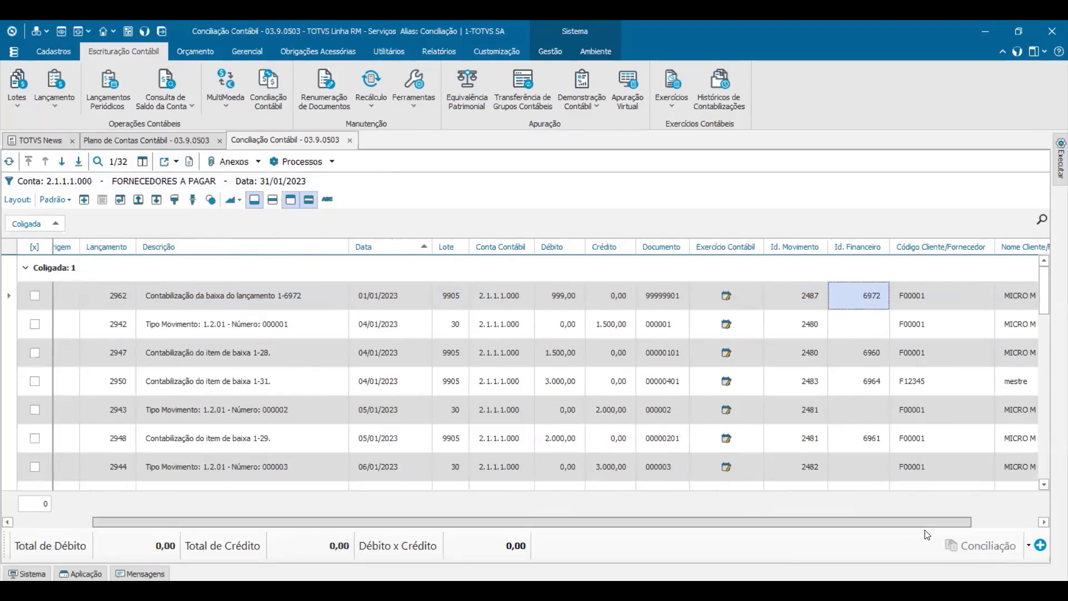
drag(925, 523, 991, 523)
click(1002, 297)
click(876, 295)
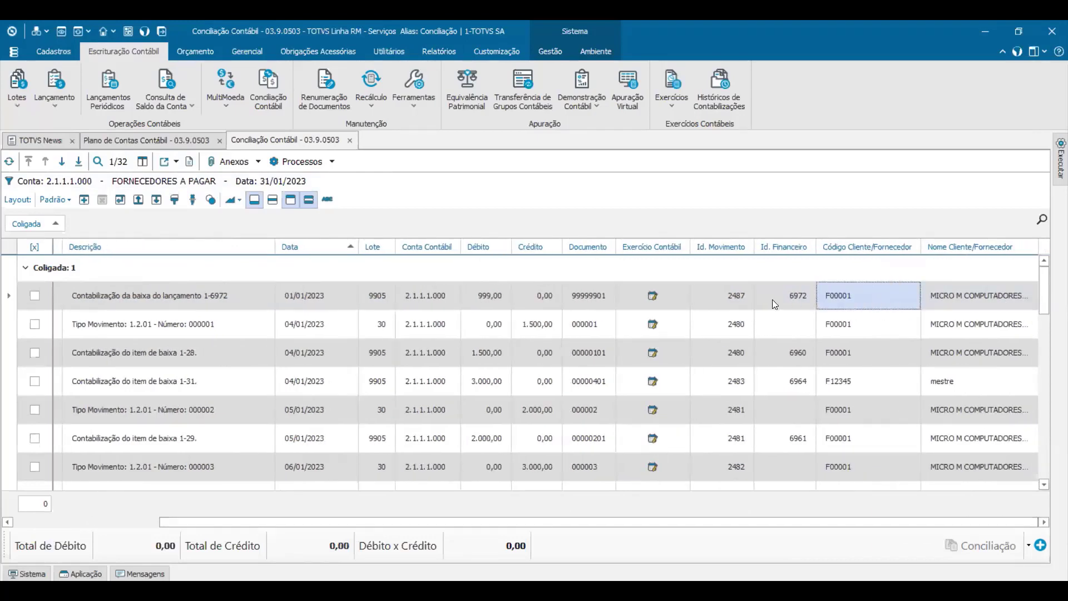
click(774, 299)
click(717, 297)
drag(445, 525, 224, 529)
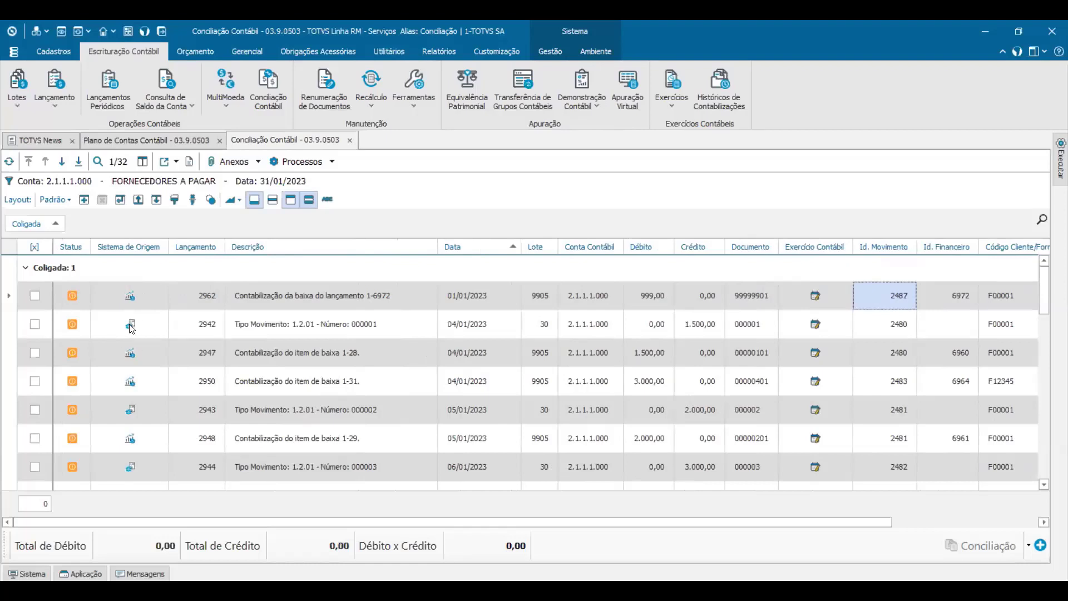
Step: Compare entries 2942 and 2947 by description, date, credit and debit amounts, and document number
click(298, 325)
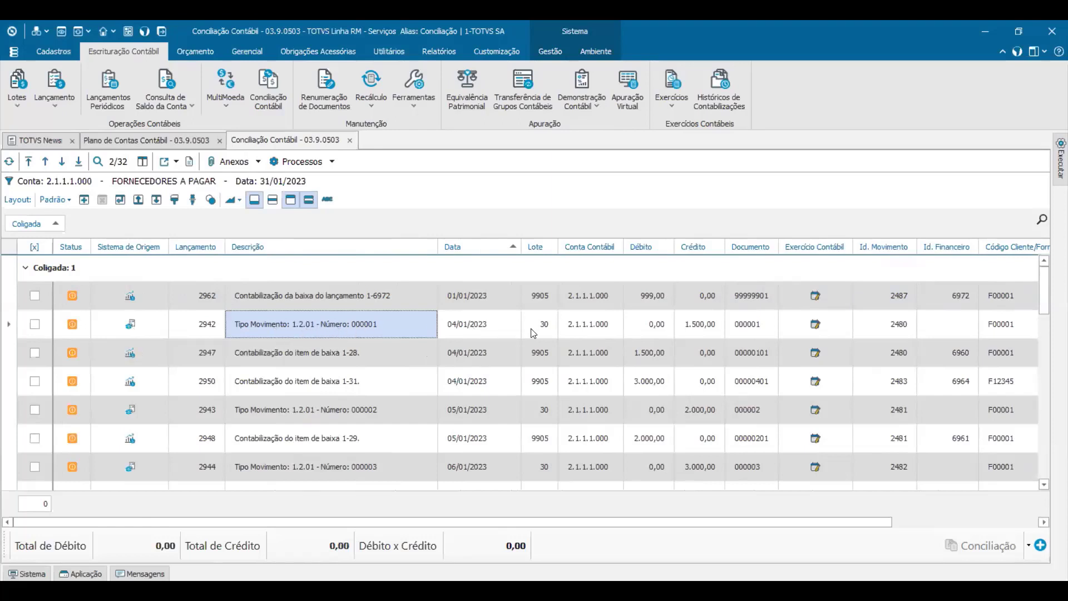
click(481, 325)
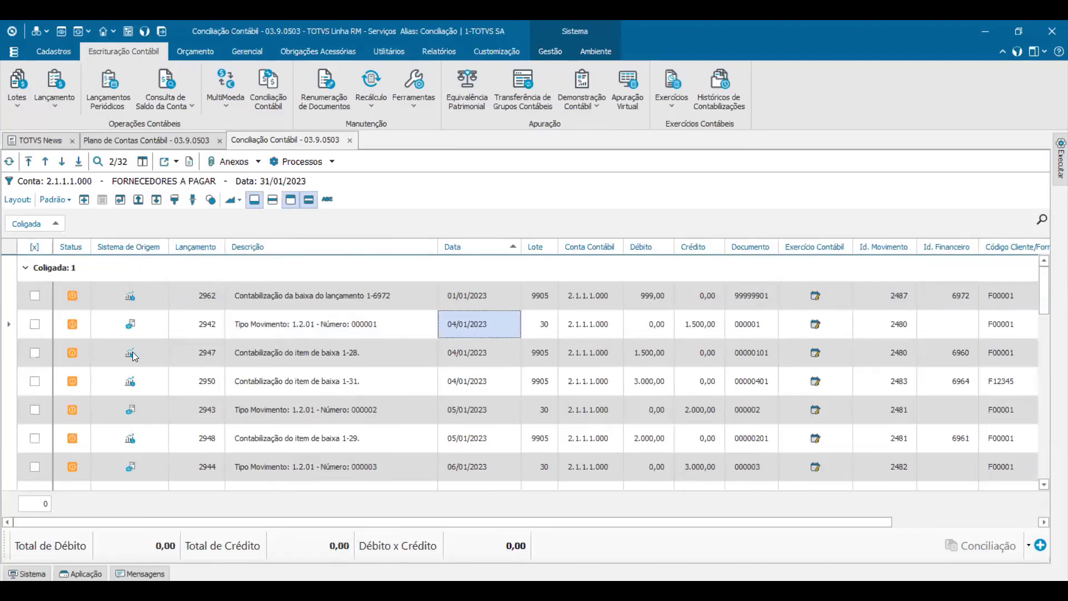
click(702, 327)
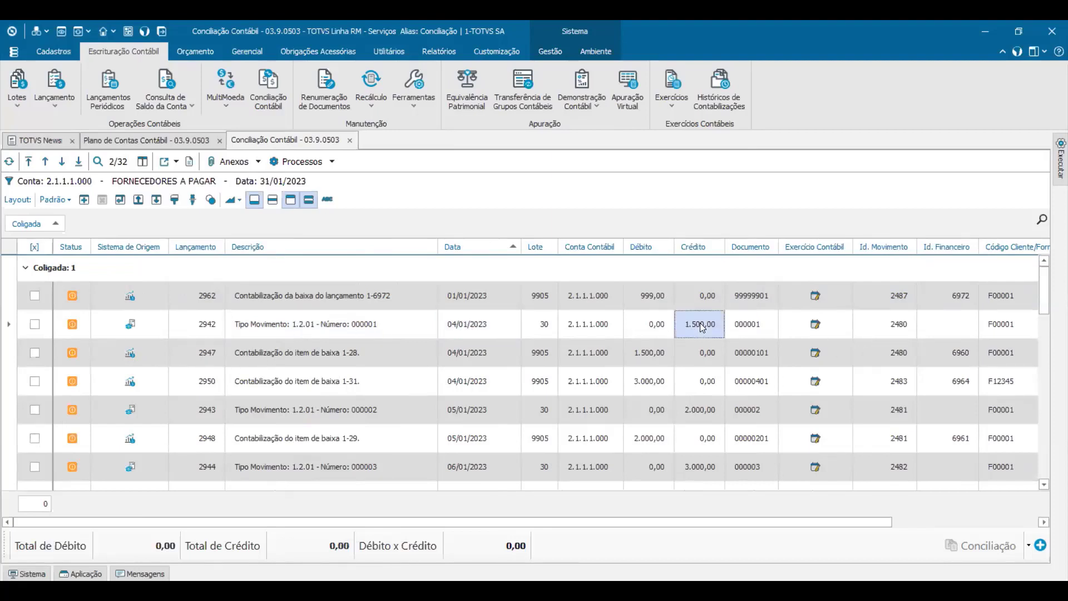
drag(700, 345, 448, 355)
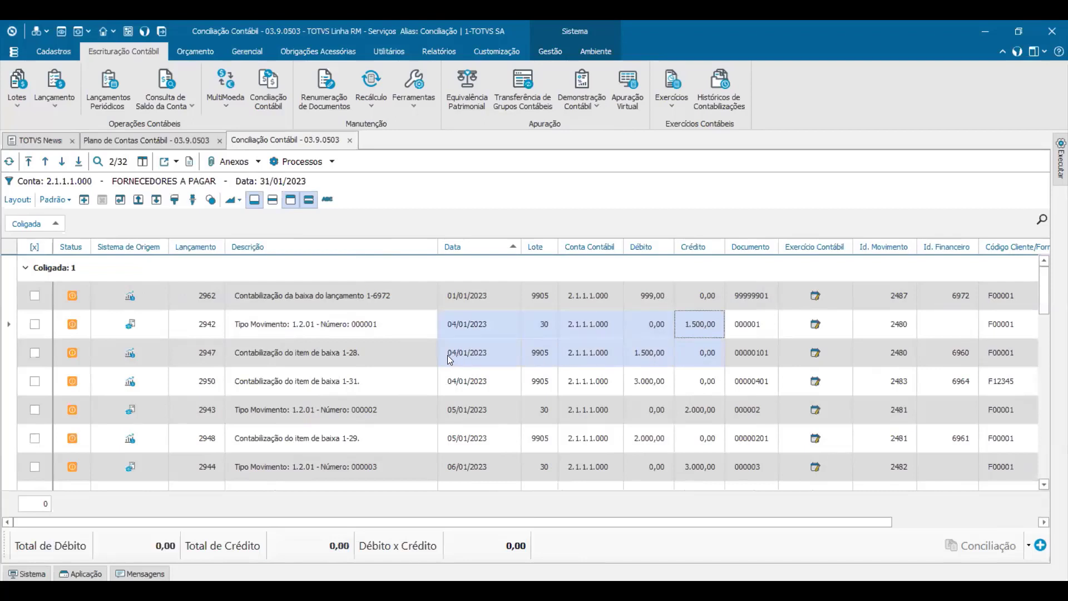
click(714, 330)
click(297, 333)
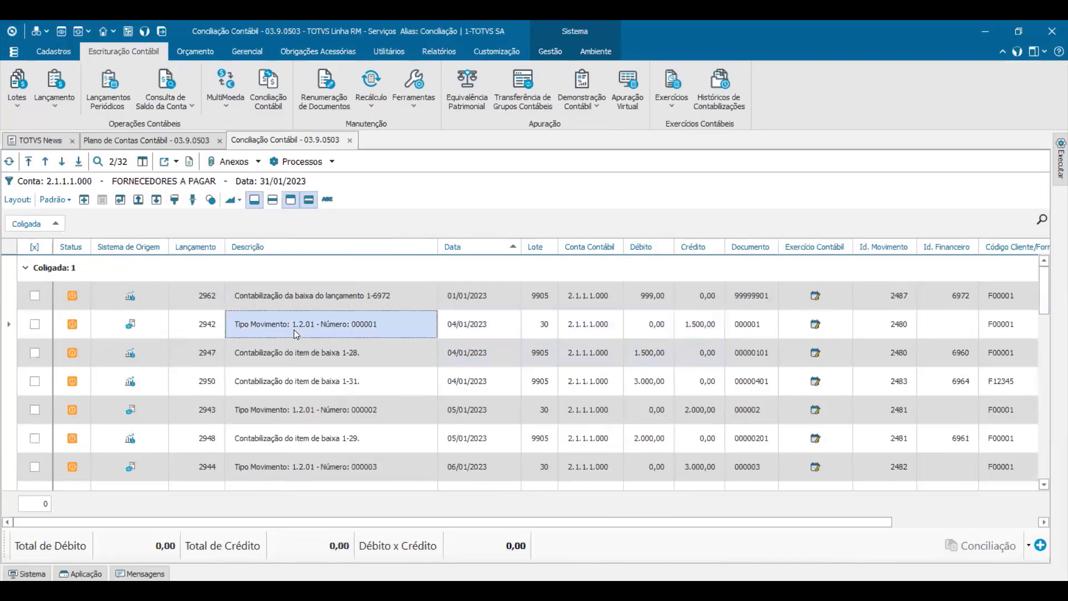
click(643, 355)
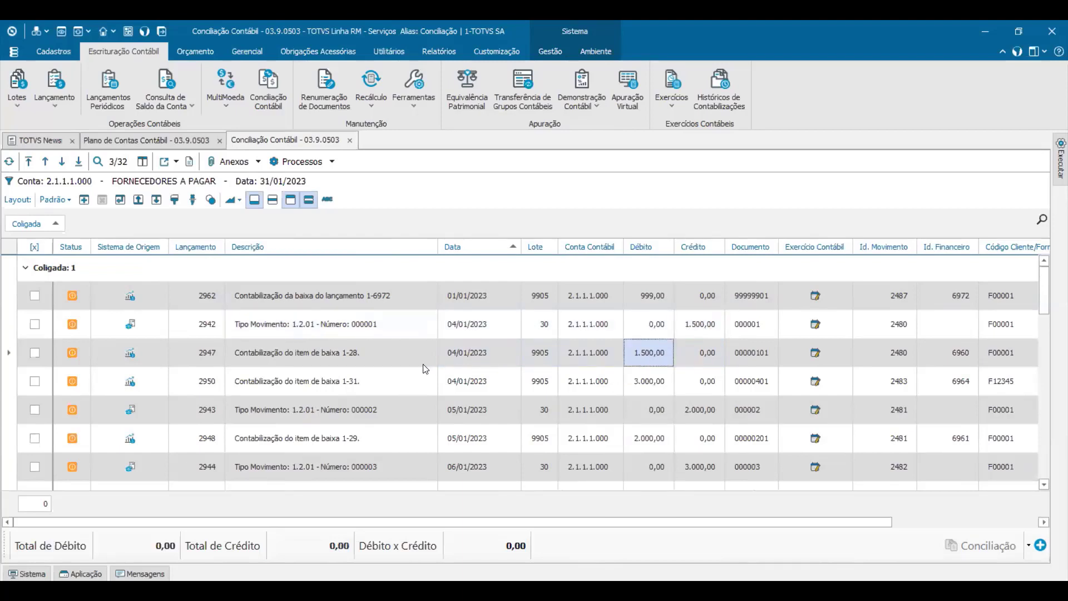
click(218, 357)
click(729, 323)
click(728, 346)
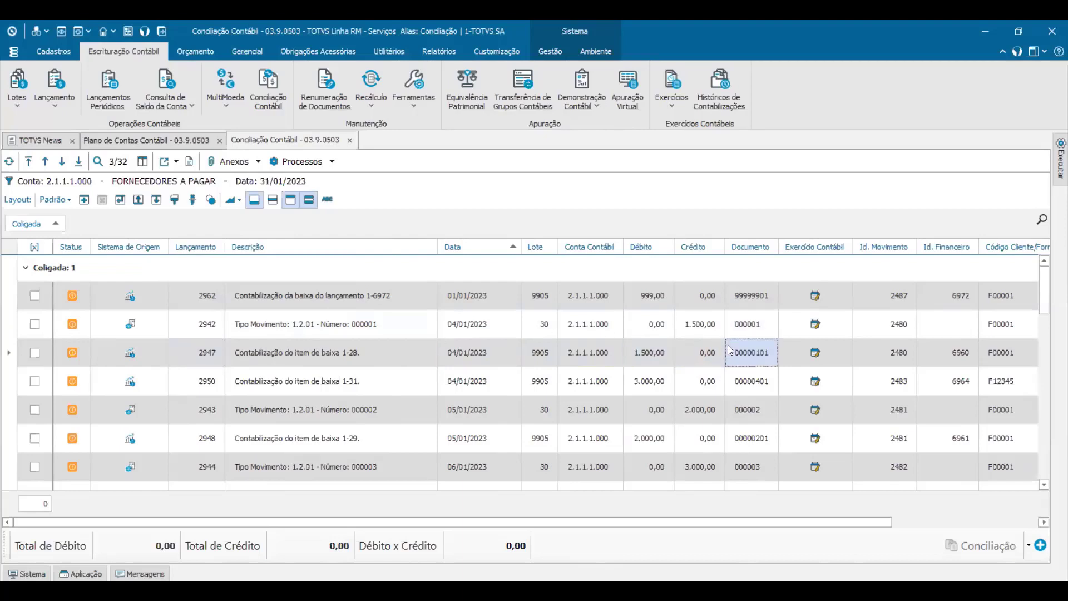
click(740, 333)
click(742, 346)
click(704, 330)
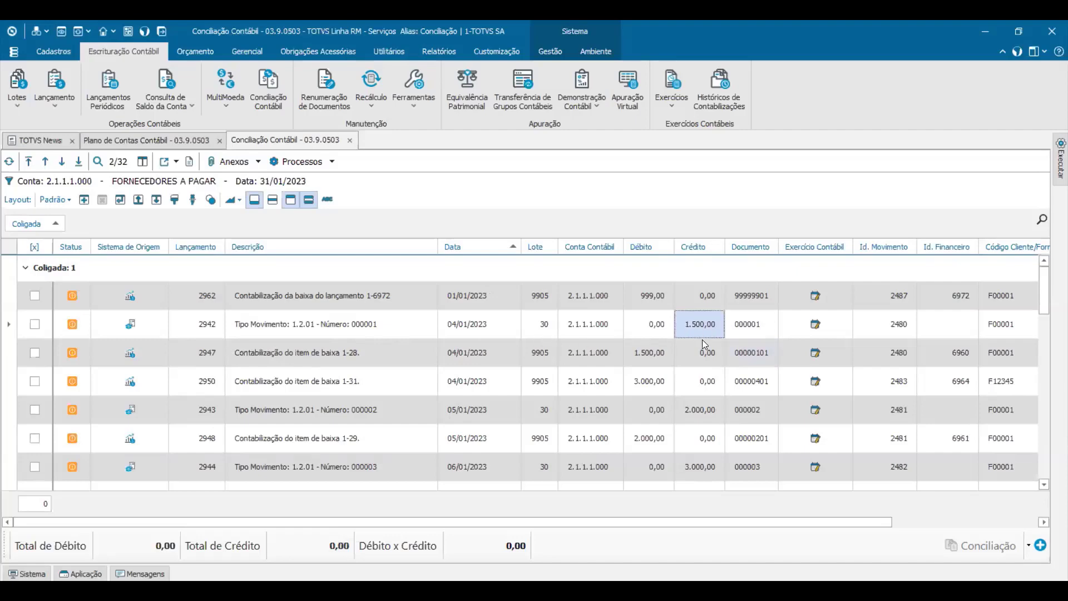
click(703, 348)
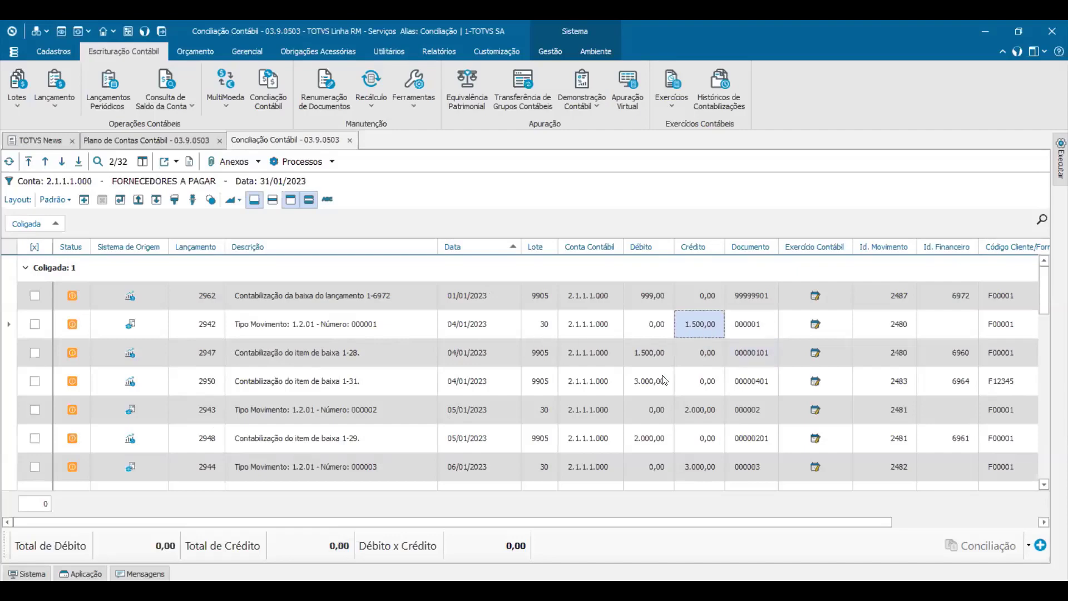
Step: Mark the matching entry pairs 2942 and 2947, and 2943 and 2948, for reconciliation
click(34, 325)
click(35, 354)
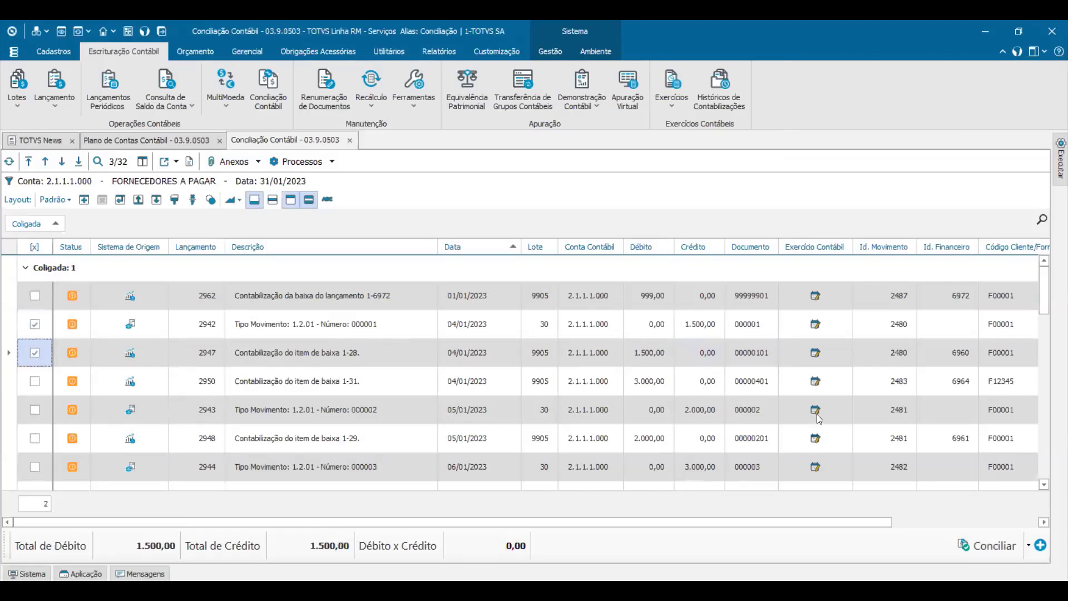
click(701, 411)
click(679, 441)
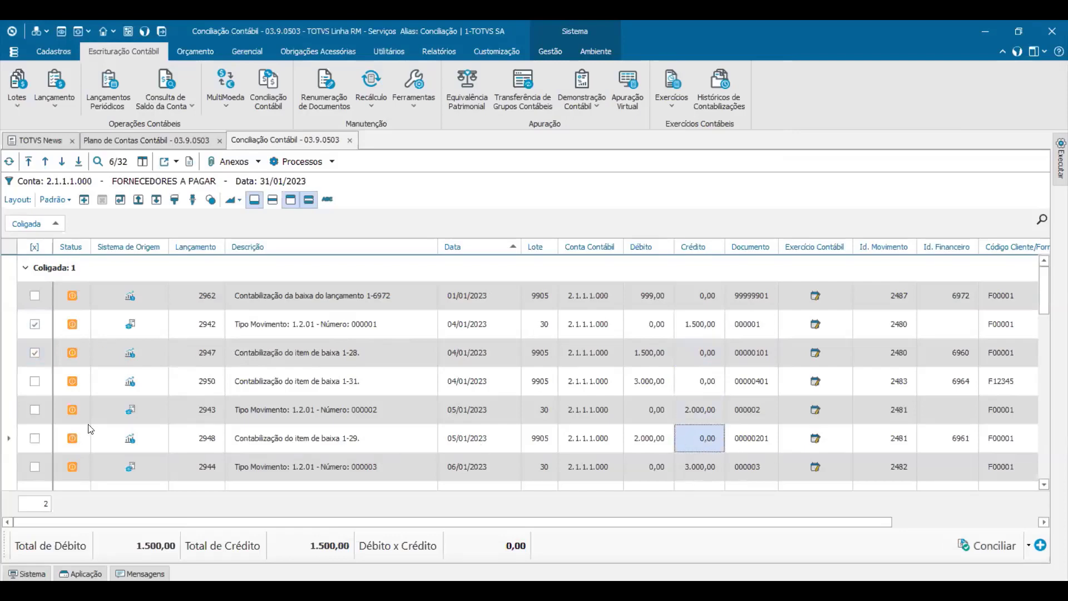
click(34, 409)
click(36, 441)
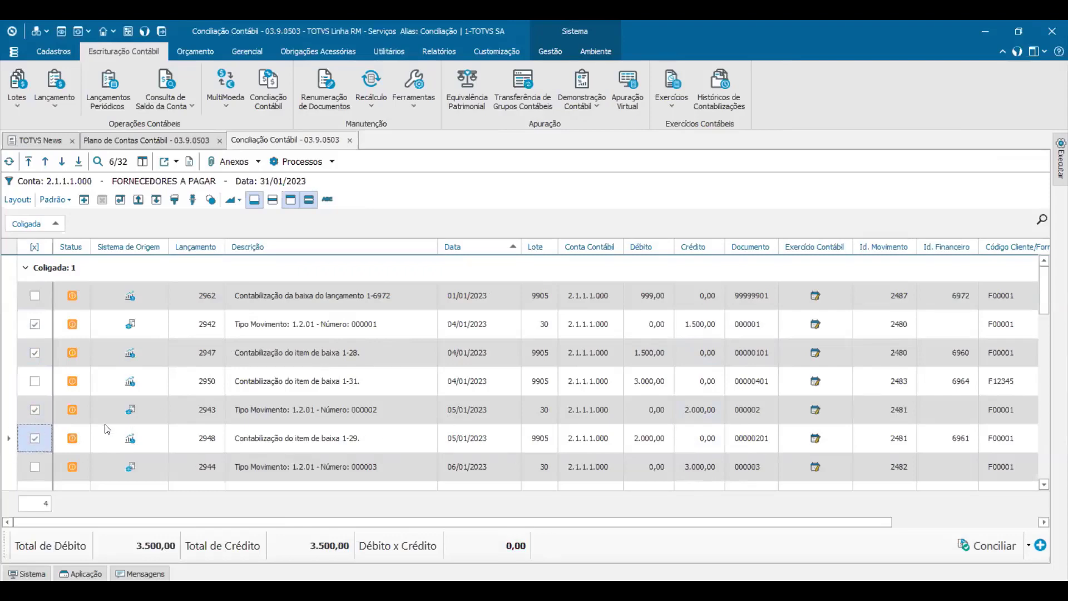
Step: Clear the selection of entries 2948, 2943, 2947 and 2942
click(34, 438)
click(34, 409)
click(34, 353)
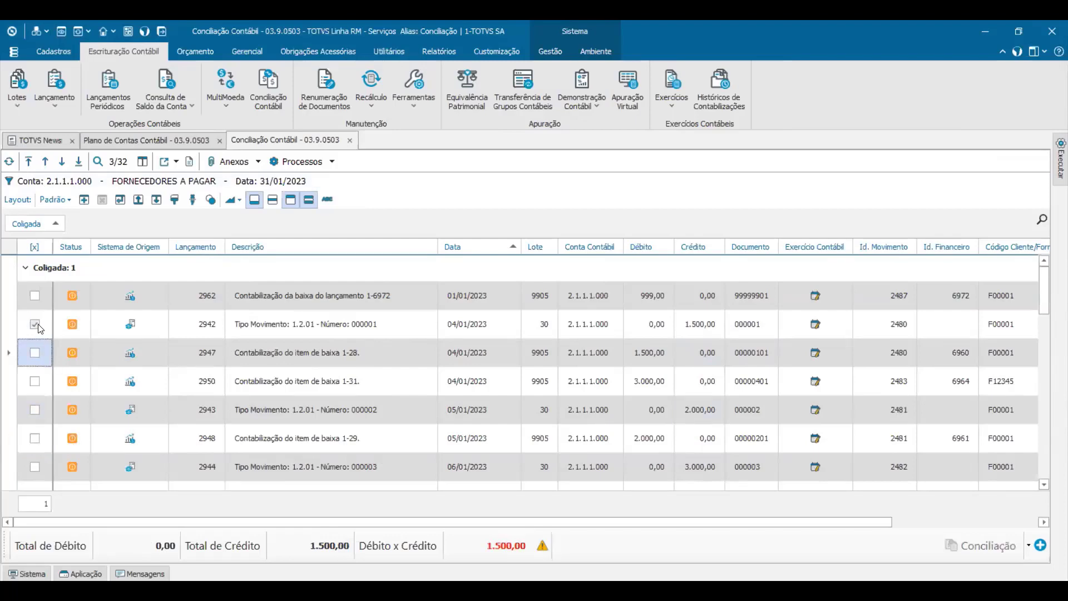
click(35, 324)
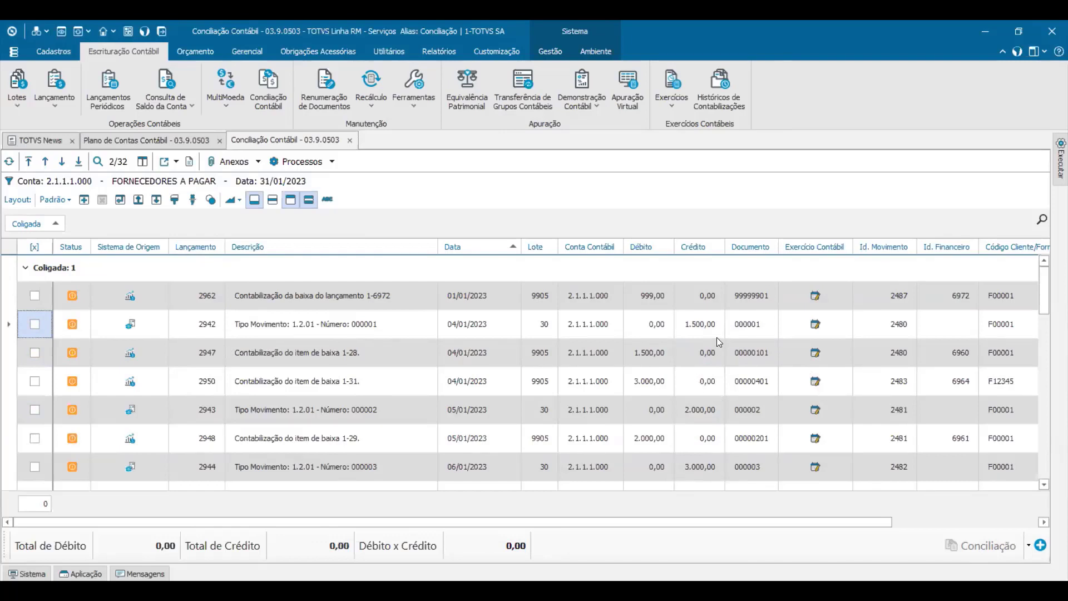
Step: Compare the credit amounts of entries 2942 and 2943 with the debit amounts of entries 2947 and 2948
click(698, 326)
click(652, 356)
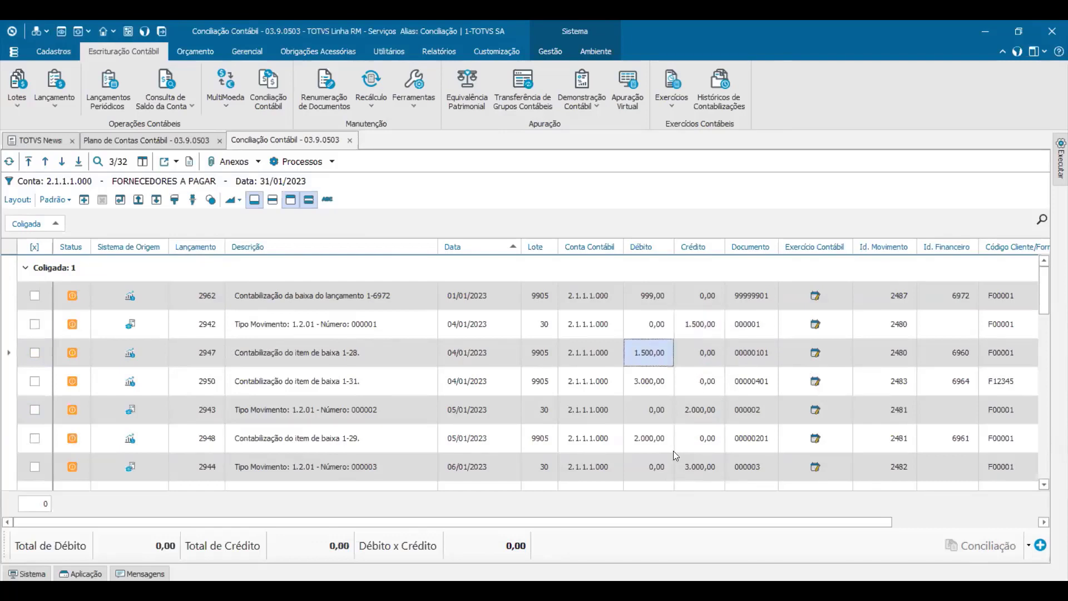
click(702, 414)
click(655, 441)
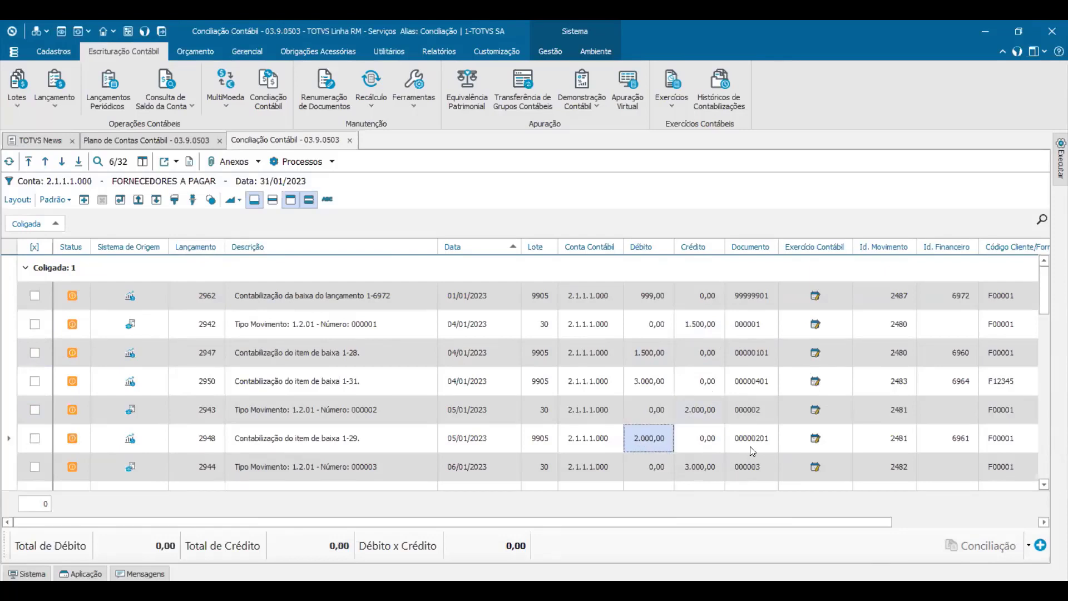
Step: Compare the debit amount of entry 2950 with the credit amount of entry 2944, and check the document number of entry 2947
click(647, 381)
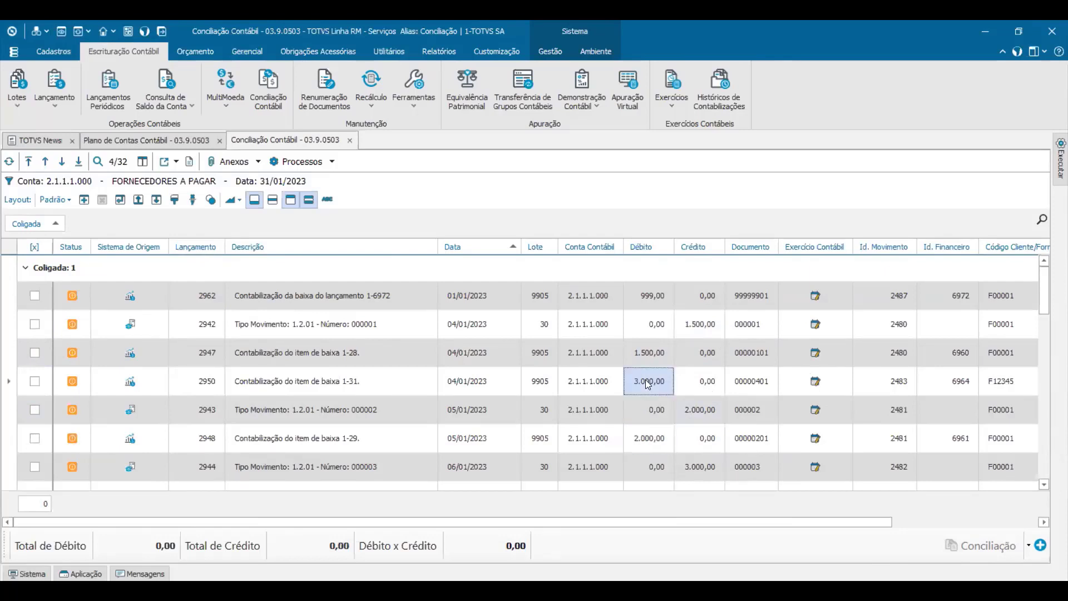
click(703, 468)
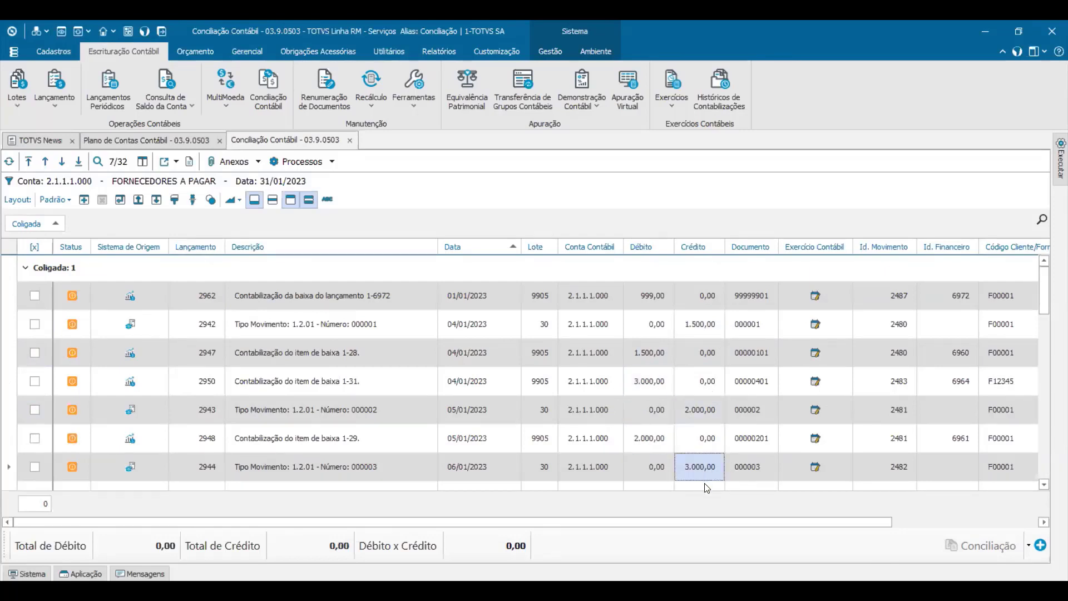
click(733, 360)
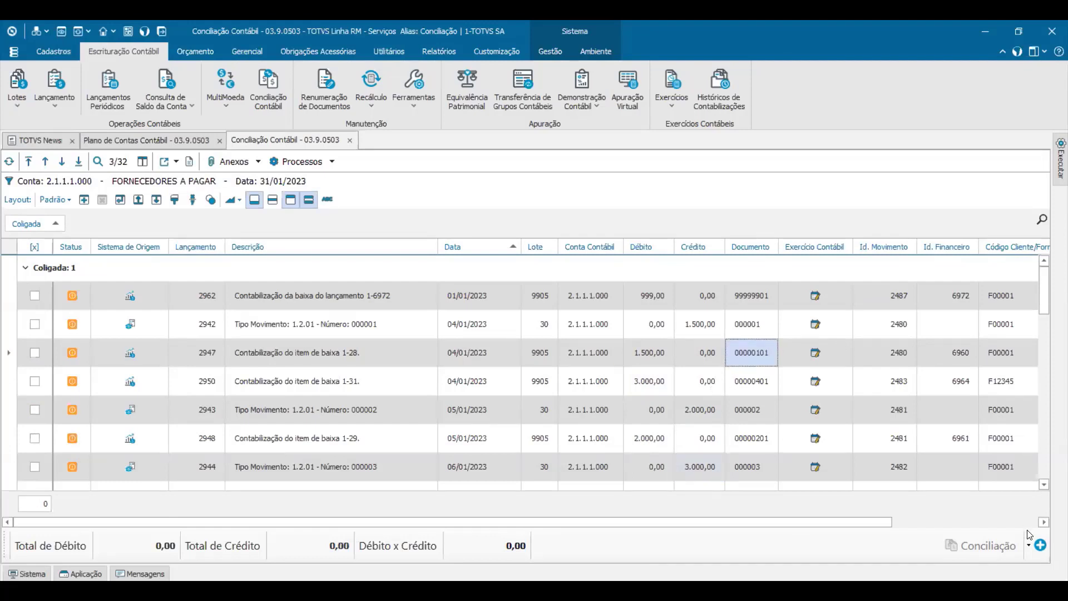
Step: Run Pré-Conciliar on the account's entries and review which ones it marks in Coligada 1 and Coligada 21
click(1036, 550)
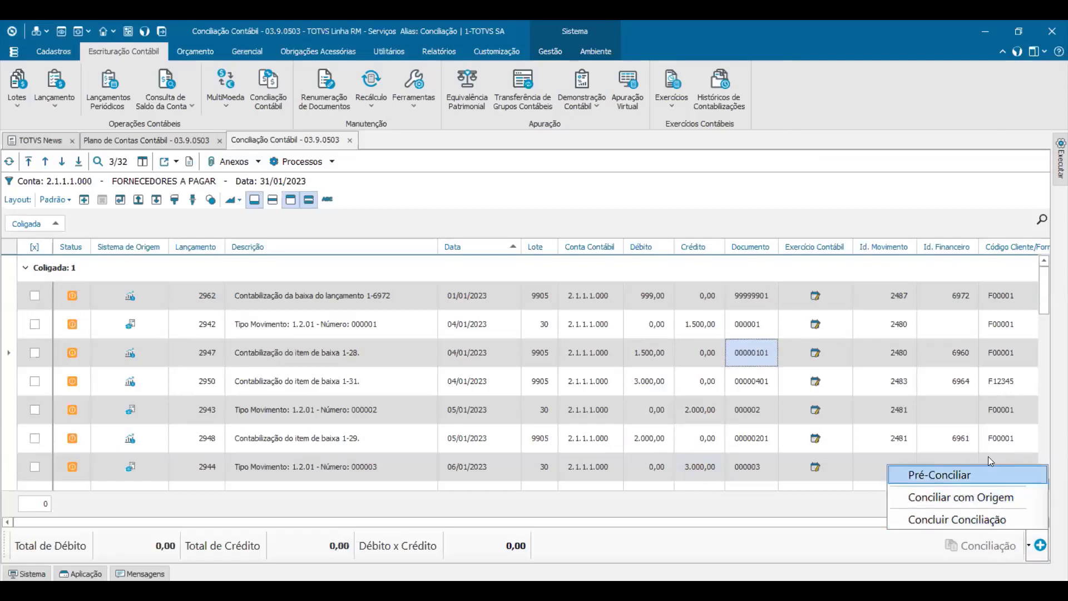
click(948, 476)
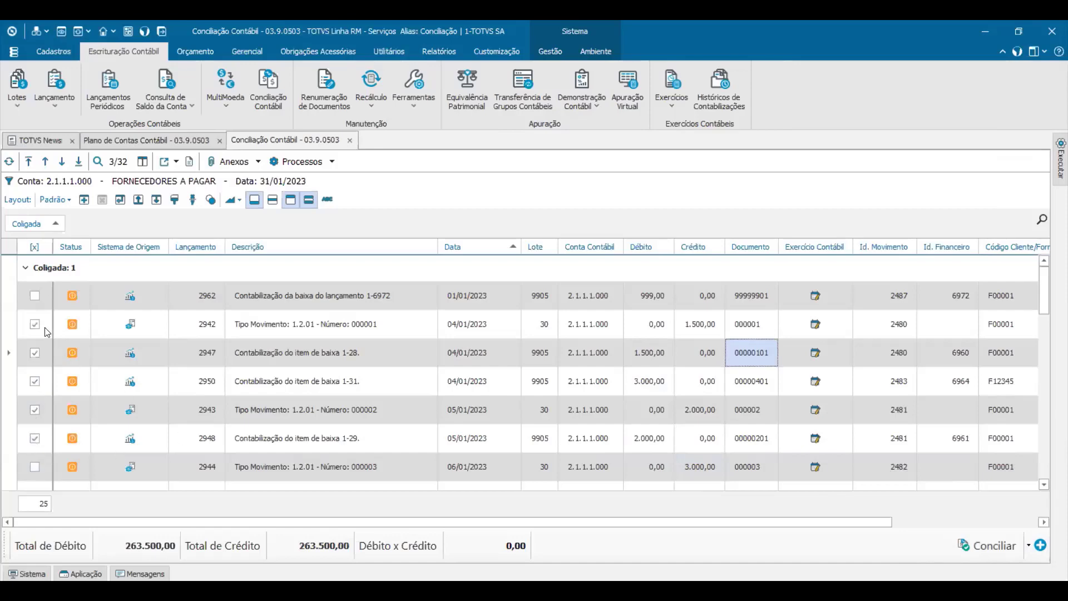
scroll(334, 411, down, 1)
scroll(334, 411, down, 9)
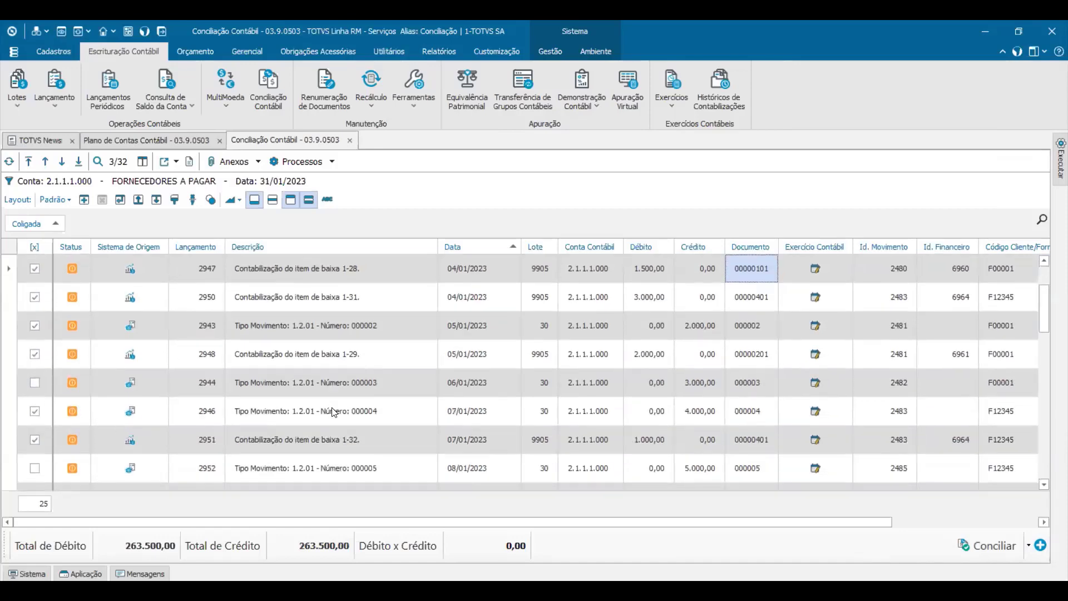
scroll(334, 411, down, 2)
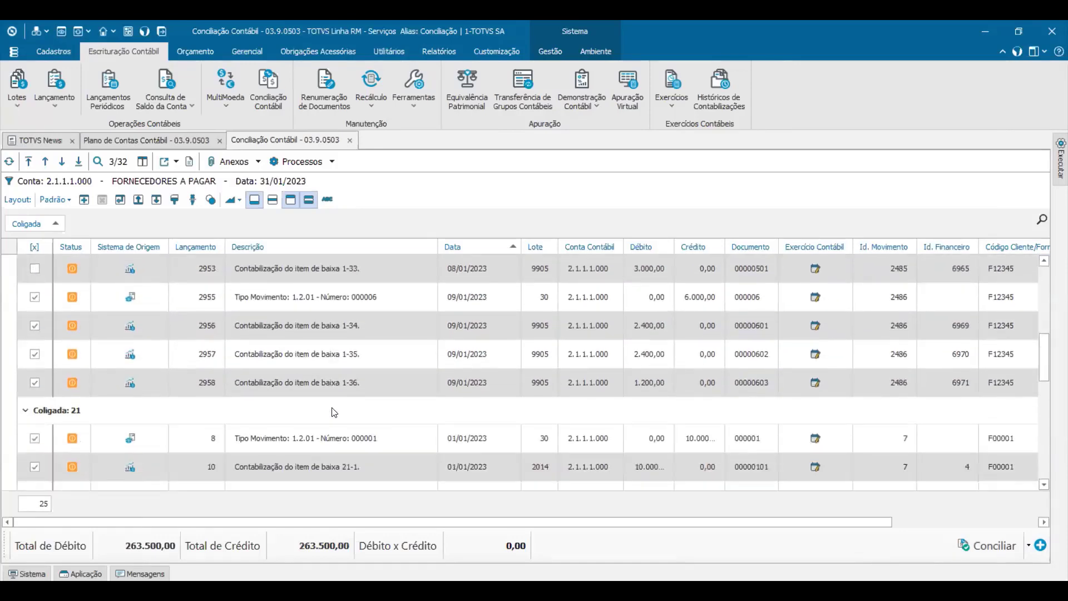
scroll(102, 367, down, 2)
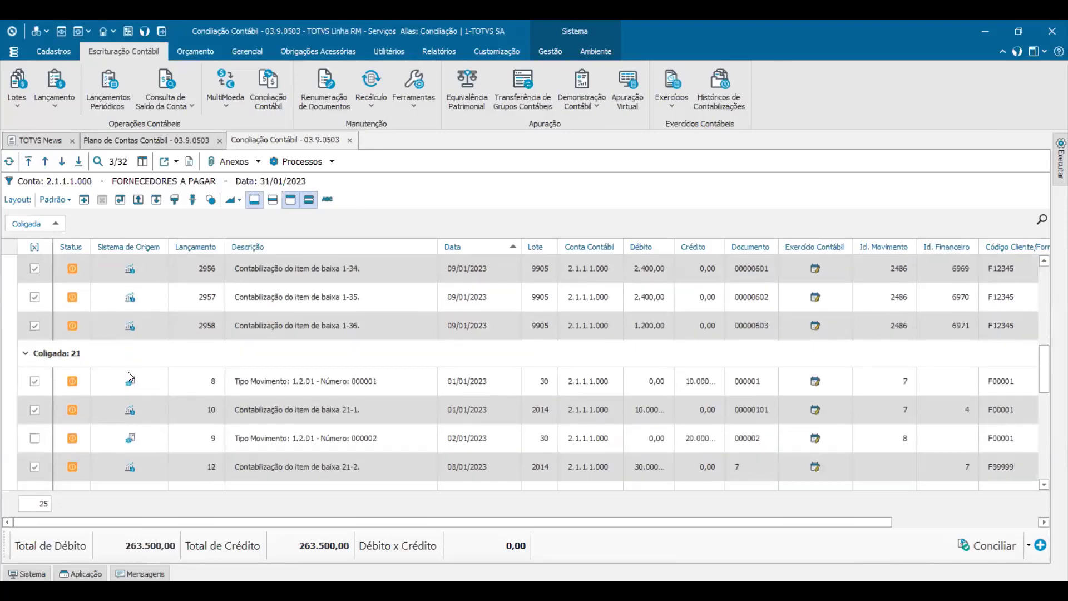
scroll(127, 372, up, 10)
scroll(139, 388, down, 10)
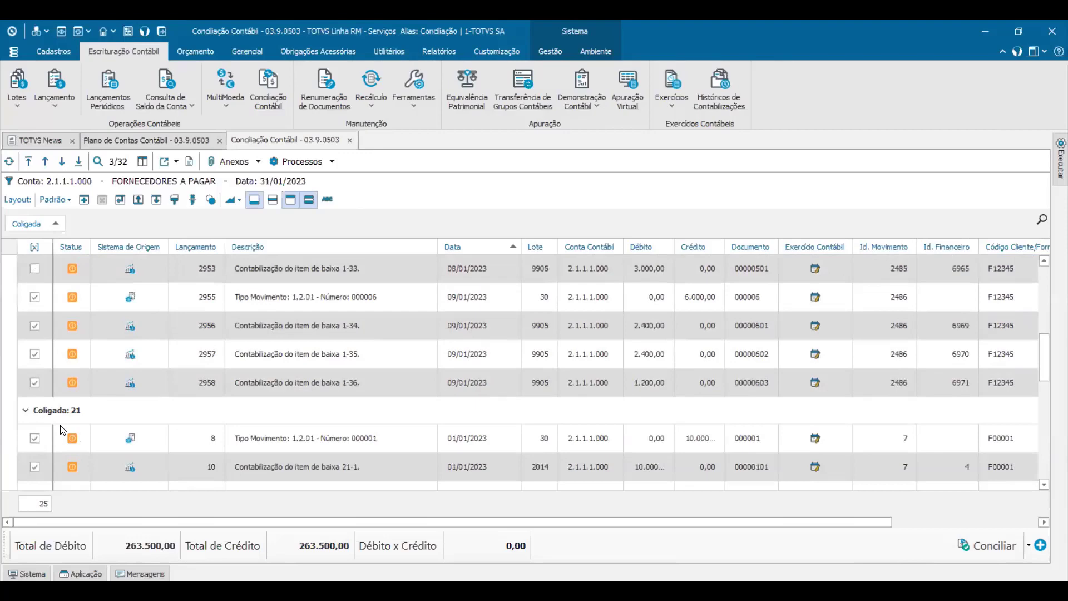
scroll(61, 429, down, 6)
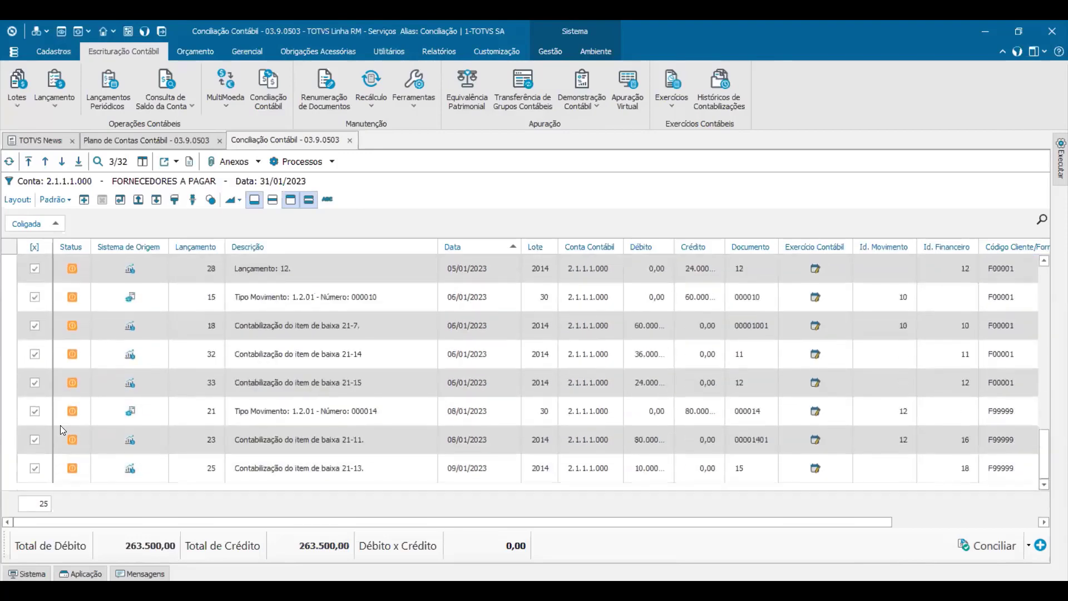
scroll(61, 429, up, 15)
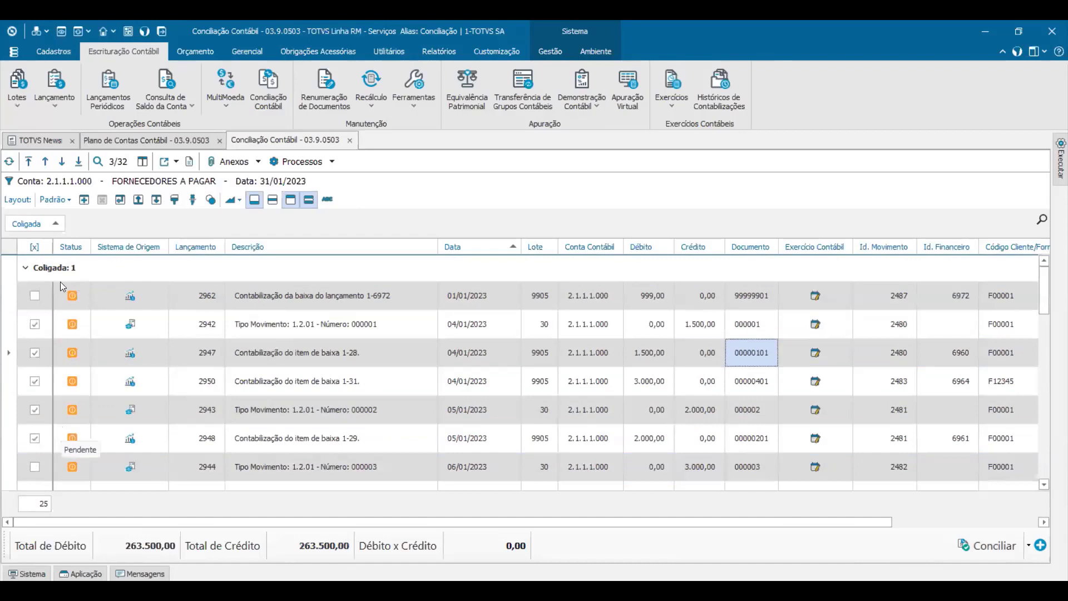
Step: Collapse the Coligada 1 and Coligada 21 groups and expand both again
click(26, 267)
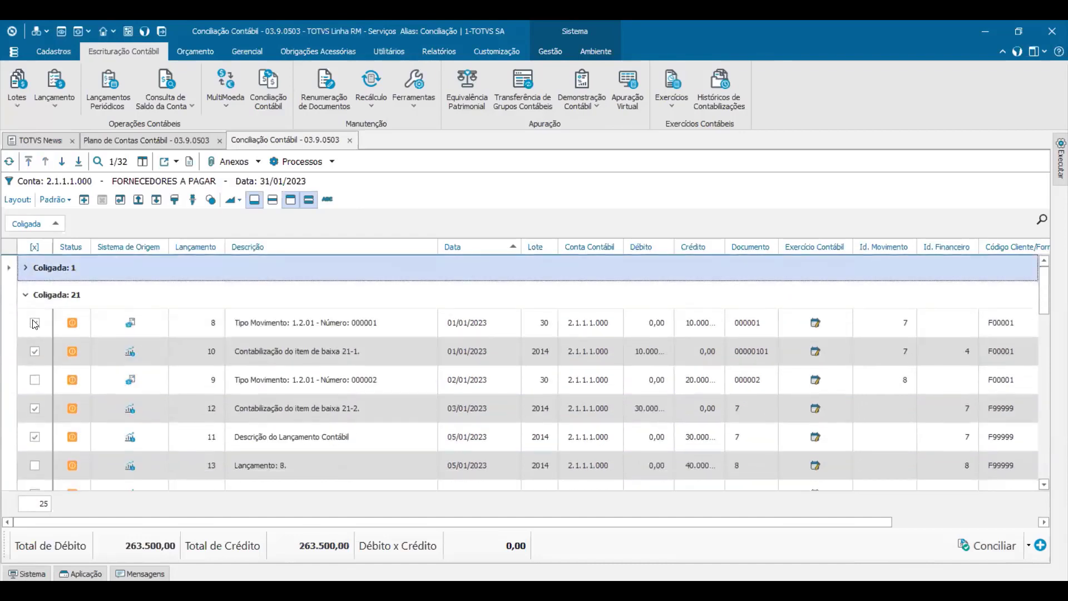
click(26, 294)
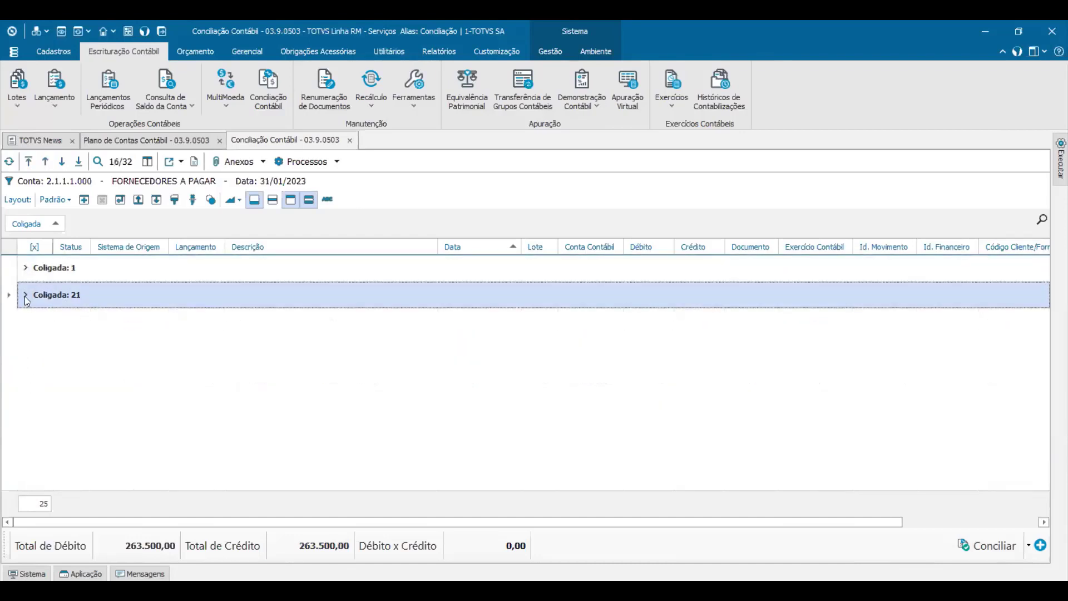
click(25, 295)
click(28, 269)
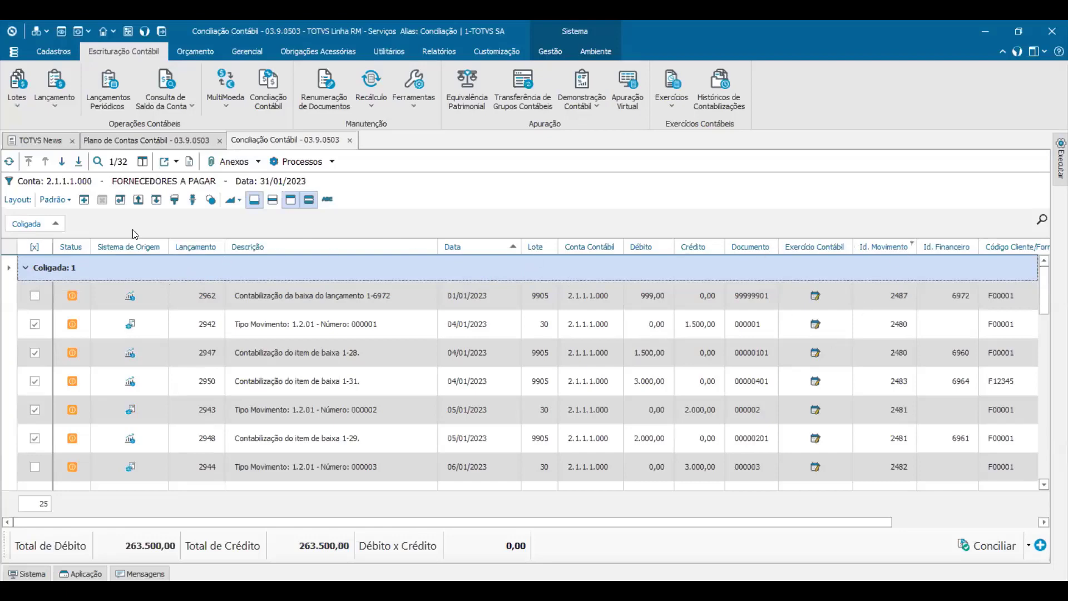
Step: Group the entries by Id. Movimento within each Coligada and review the marked entries of each movement
drag(141, 248, 108, 230)
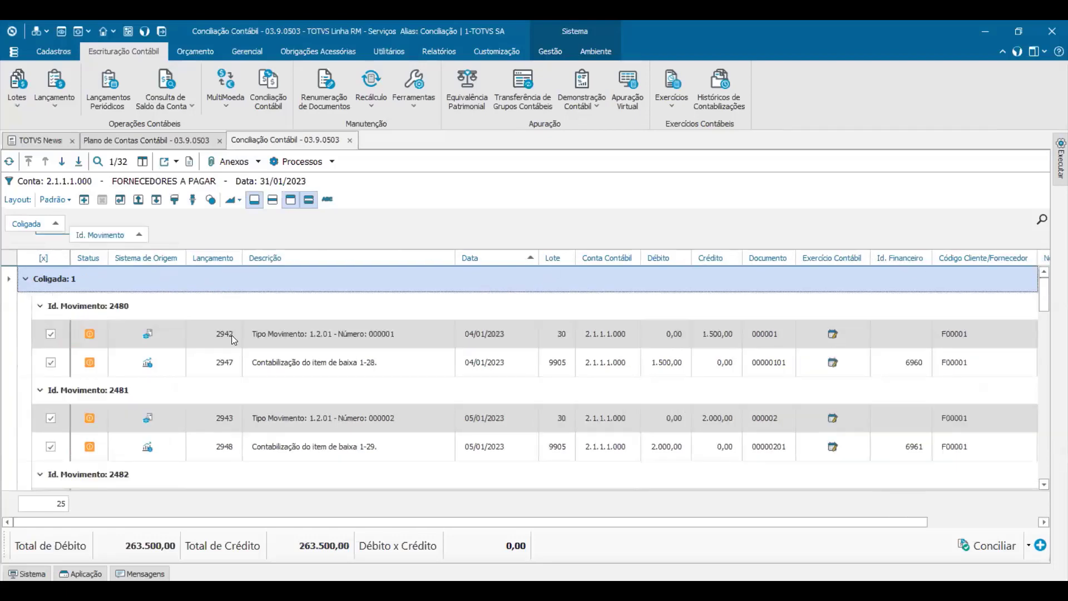
scroll(231, 335, down, 5)
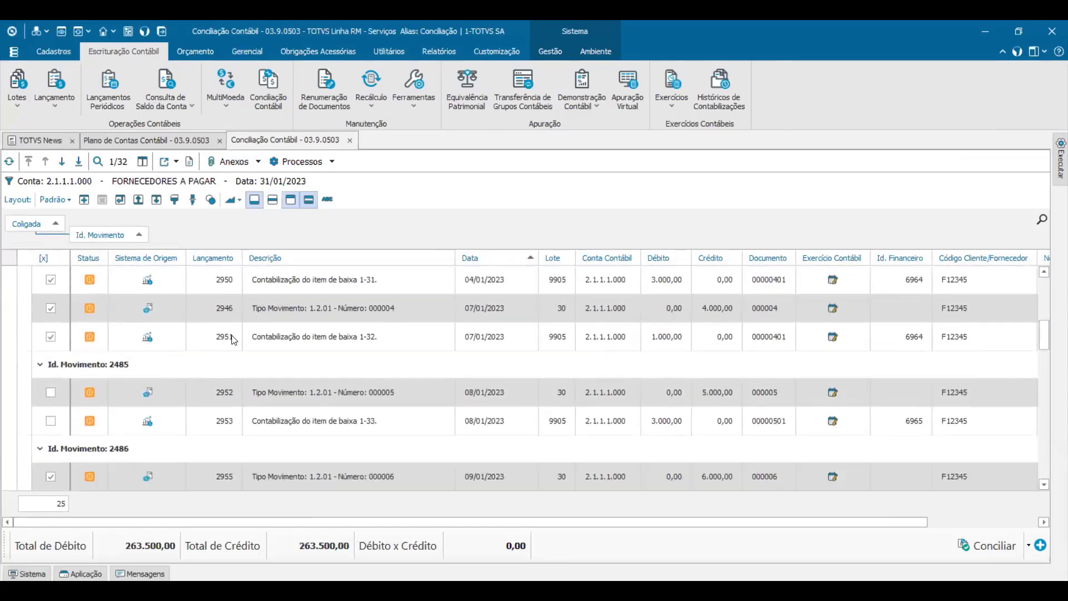
scroll(232, 339, down, 1)
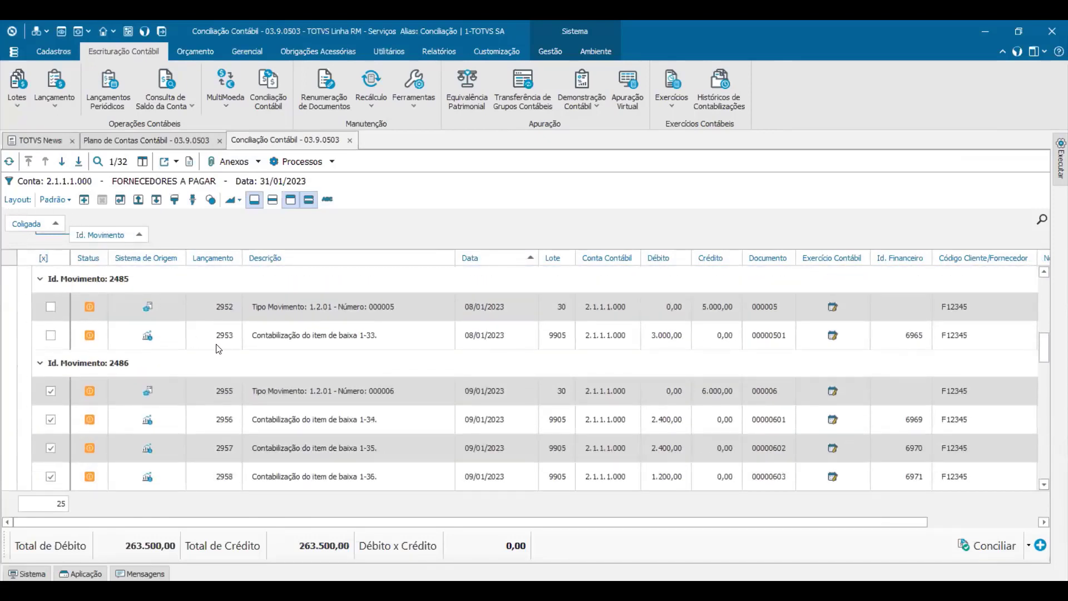
scroll(218, 349, up, 6)
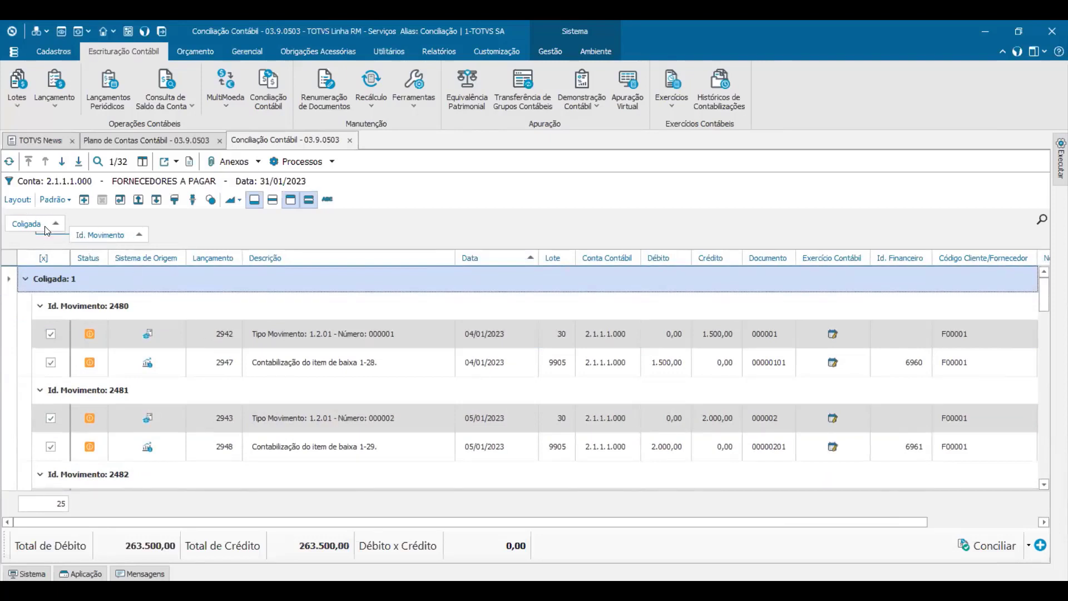
Step: Remove the Id. Movimento grouping and review the marked and unmarked entries in Coligada 1
drag(132, 241, 859, 261)
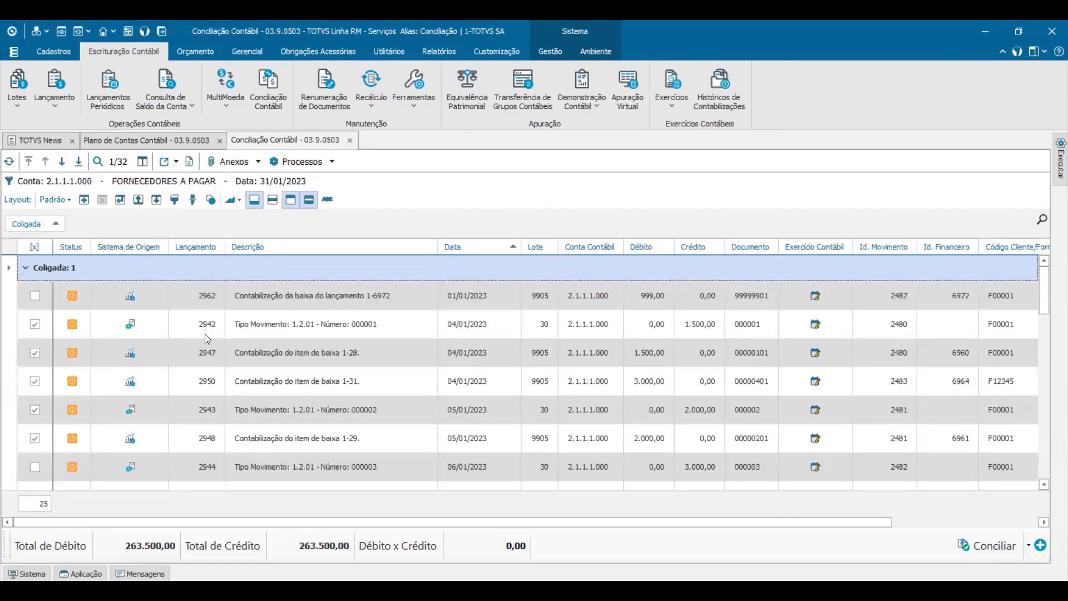
scroll(205, 338, down, 1)
scroll(204, 334, down, 1)
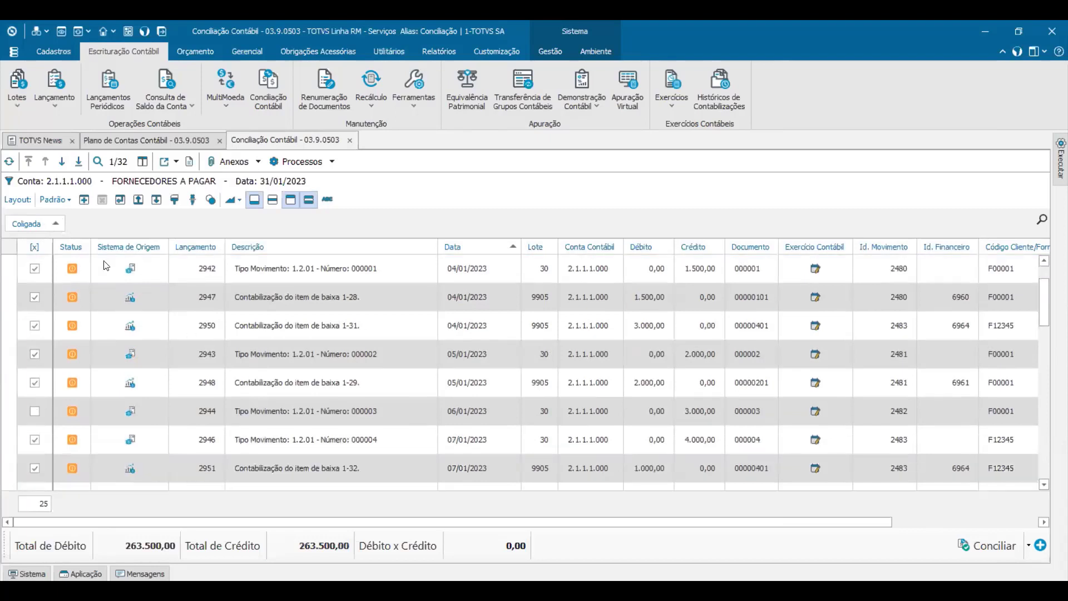
scroll(168, 352, up, 2)
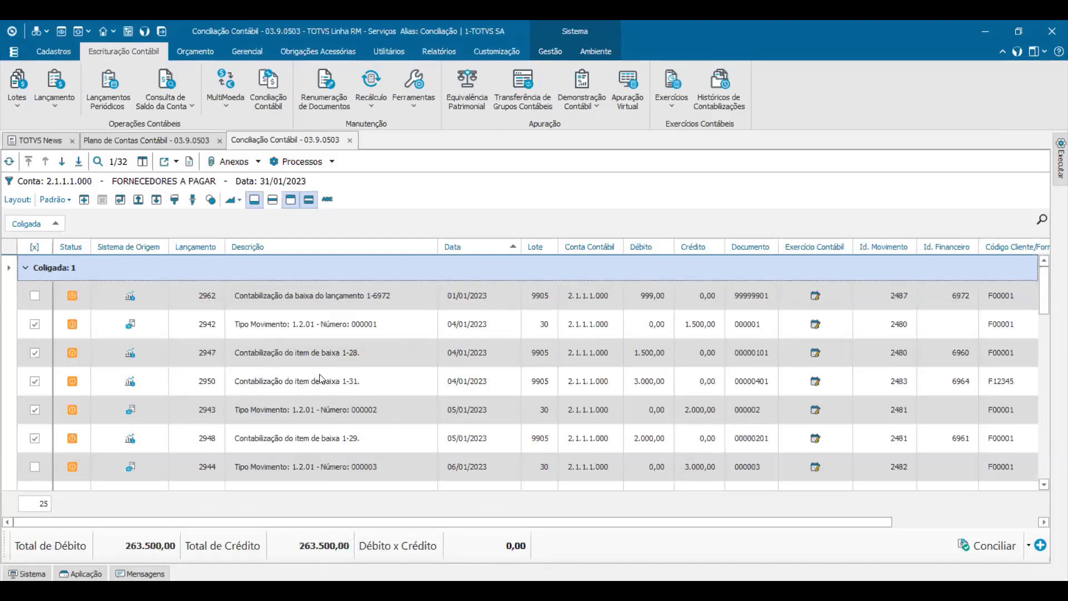
scroll(412, 437, down, 5)
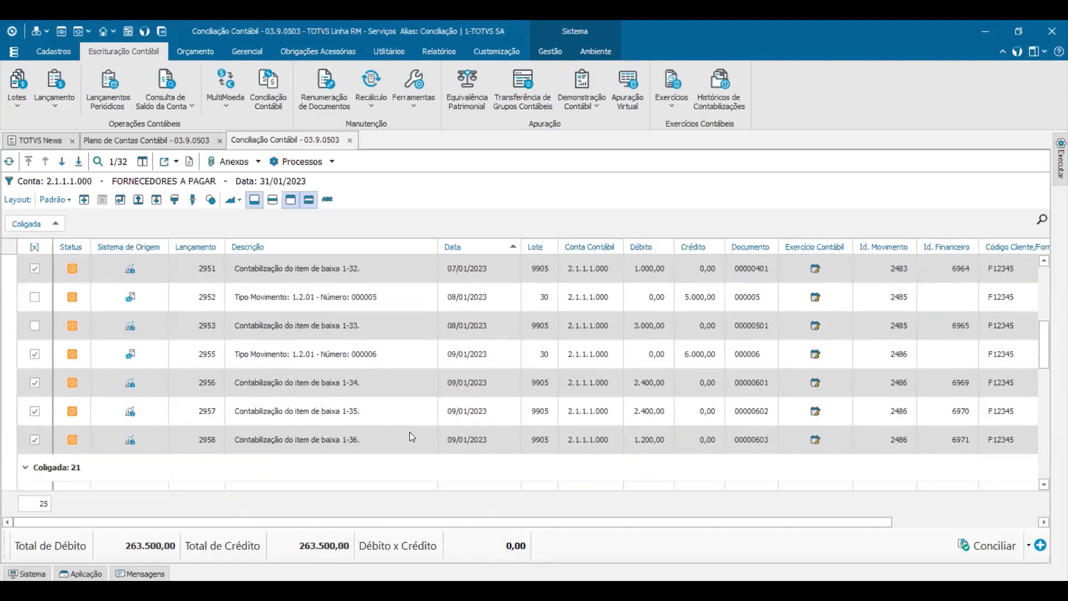
scroll(412, 437, up, 5)
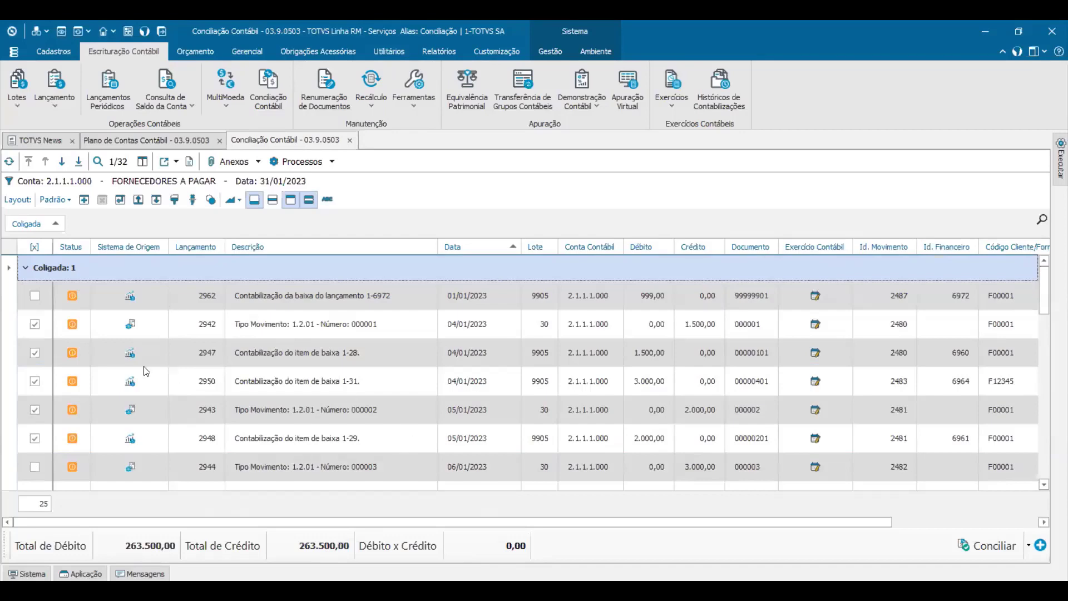
Step: Compare the debit of entry 2962 with the credit of entry 2944, and mark both entries for reconciliation
click(646, 295)
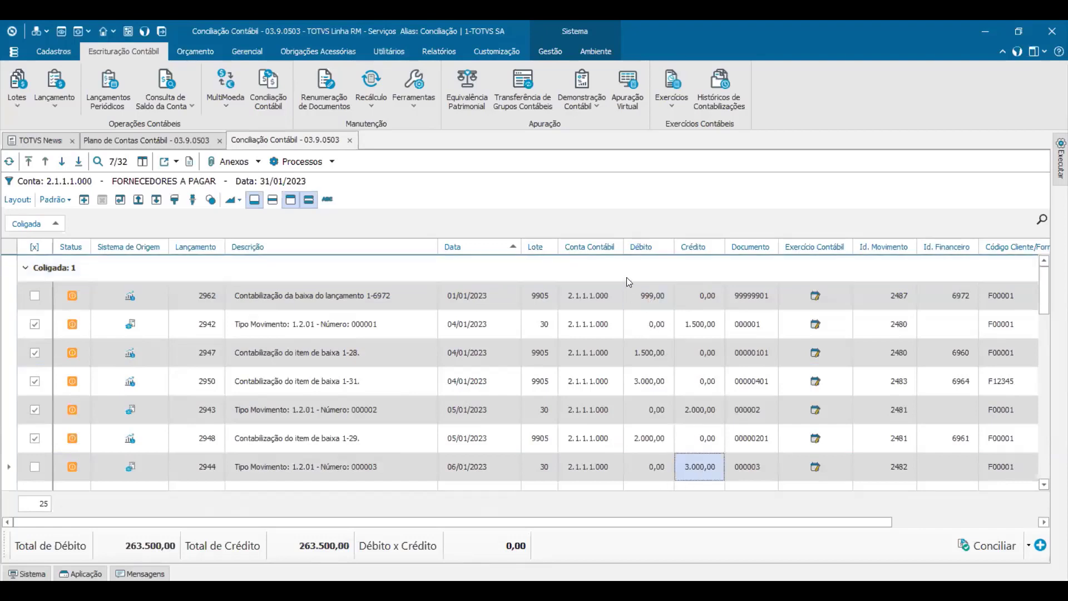
click(709, 466)
click(651, 295)
click(692, 465)
click(33, 467)
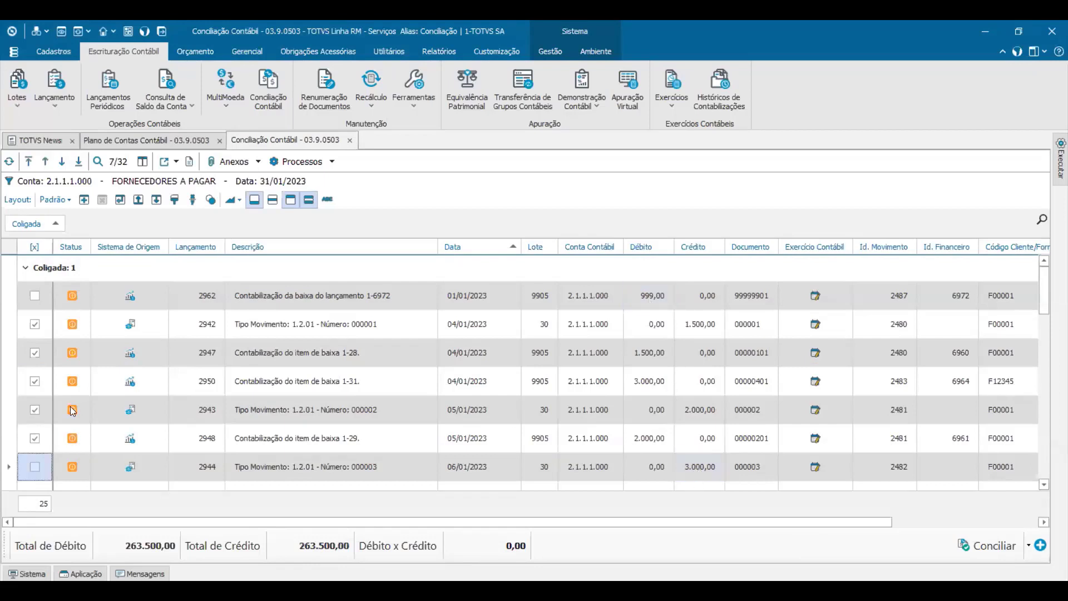
click(34, 295)
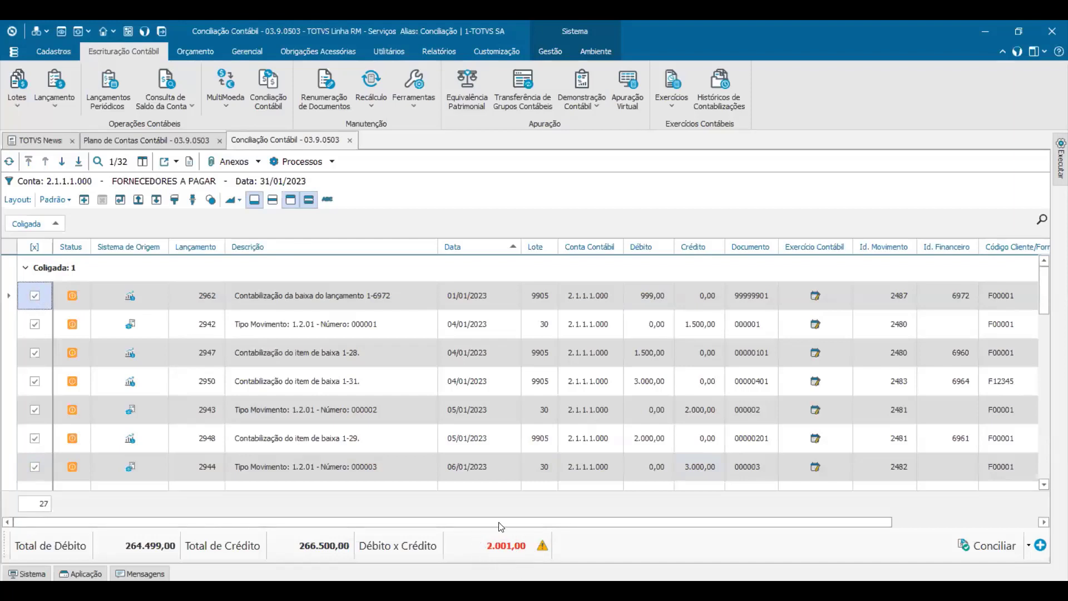
Step: Inspect the debit and credit difference by Coligada, and start reconciling the marked entries but decline to confirm with differences
click(540, 547)
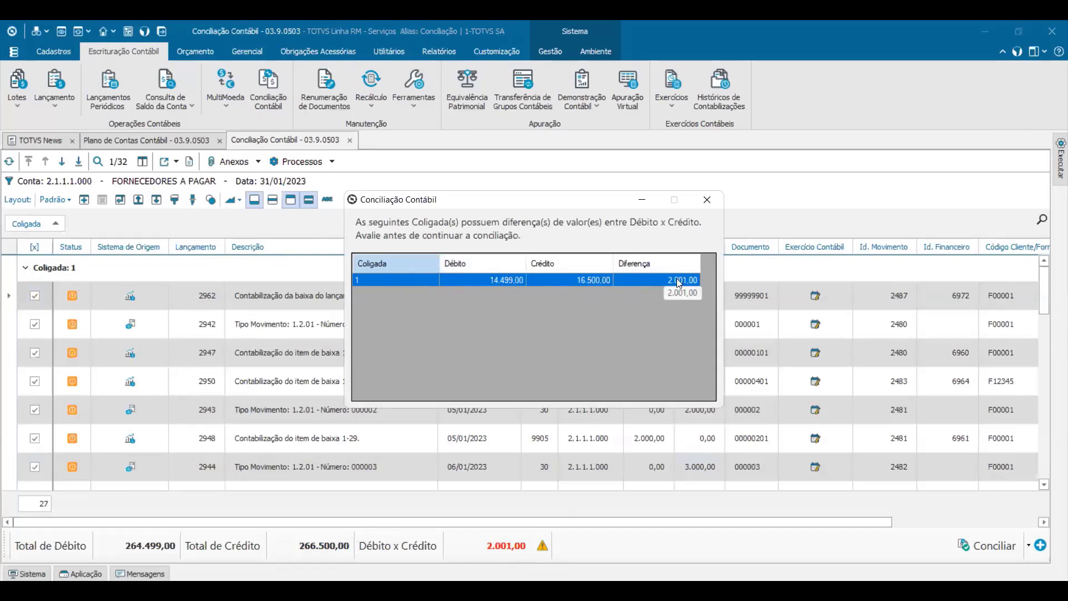
click(707, 207)
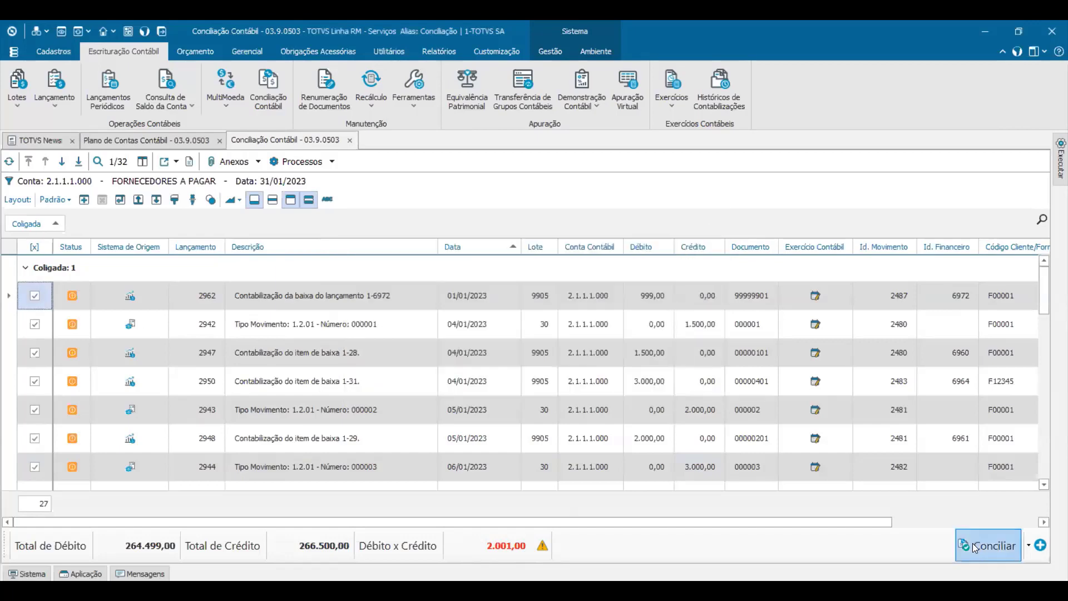
click(975, 548)
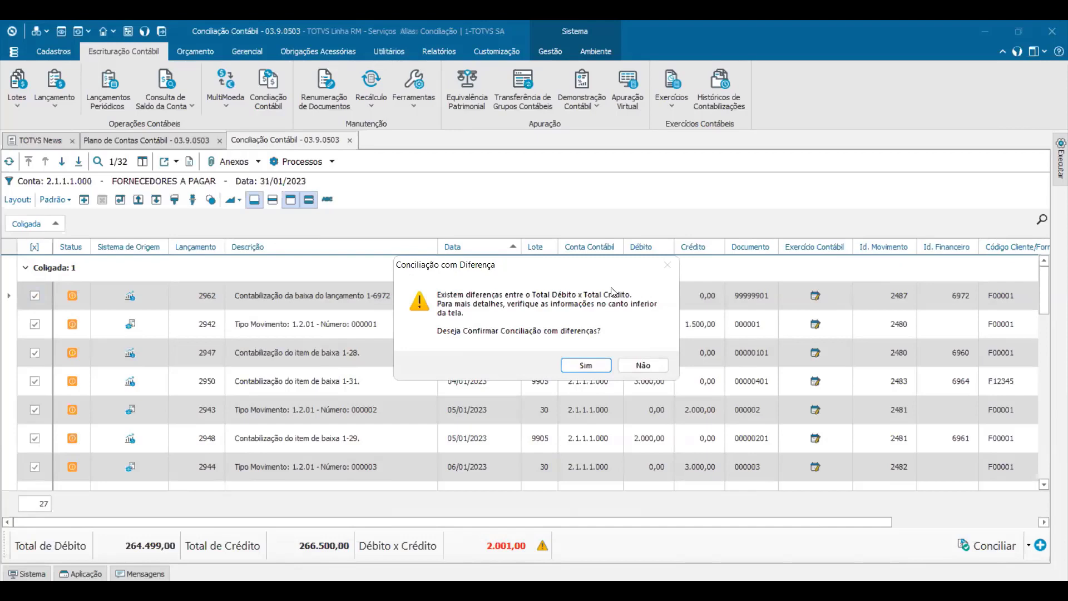
click(657, 367)
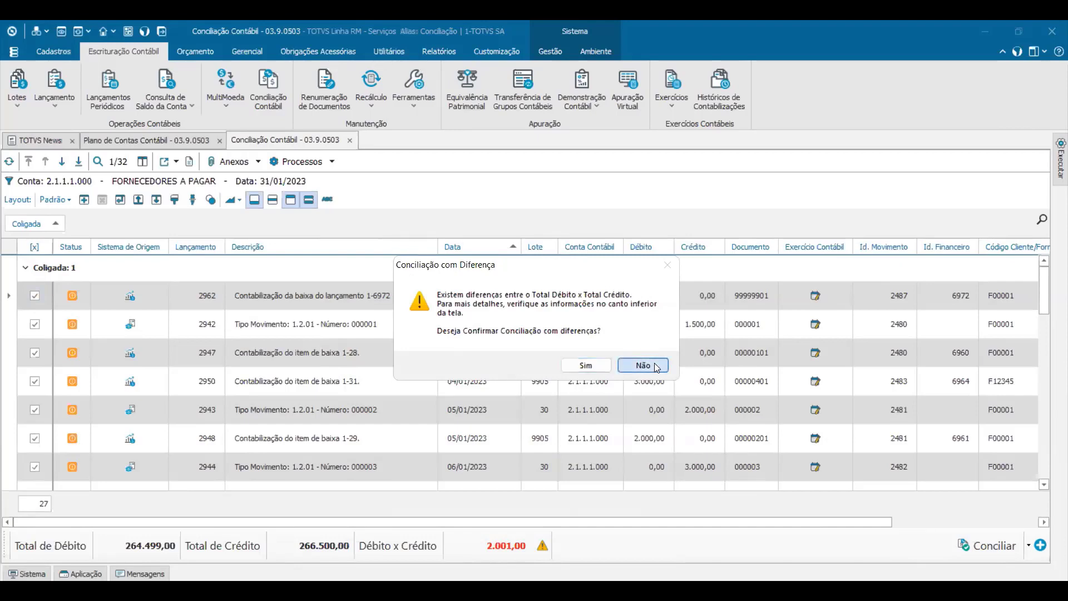
Step: Refresh the entry list to clear all marked entries
click(146, 324)
click(9, 163)
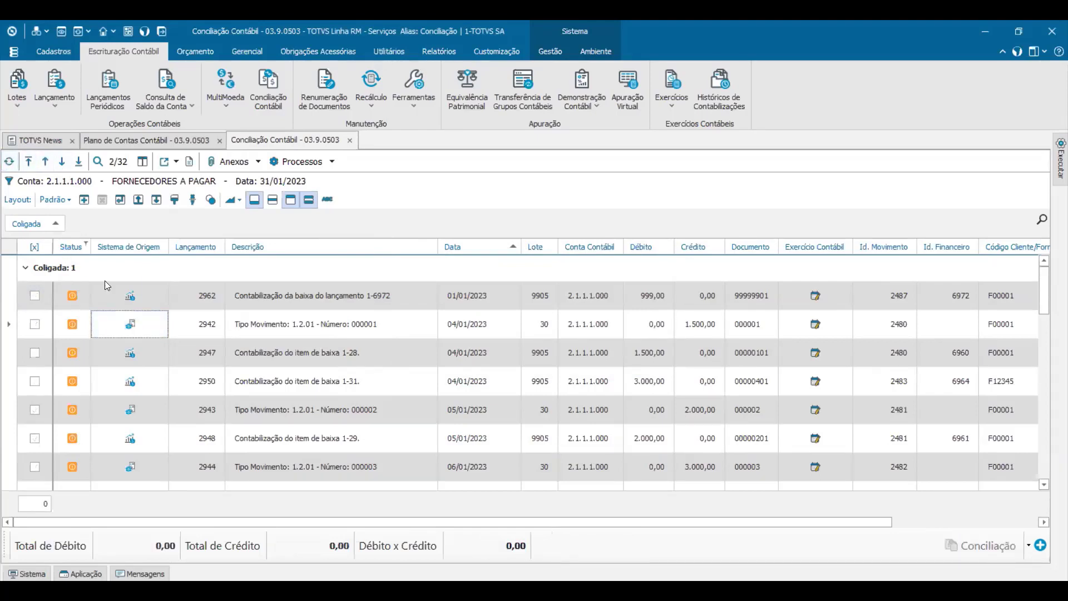
Step: Run Pré-Conciliar on the pending entries and reconcile the entries it marks
click(1040, 548)
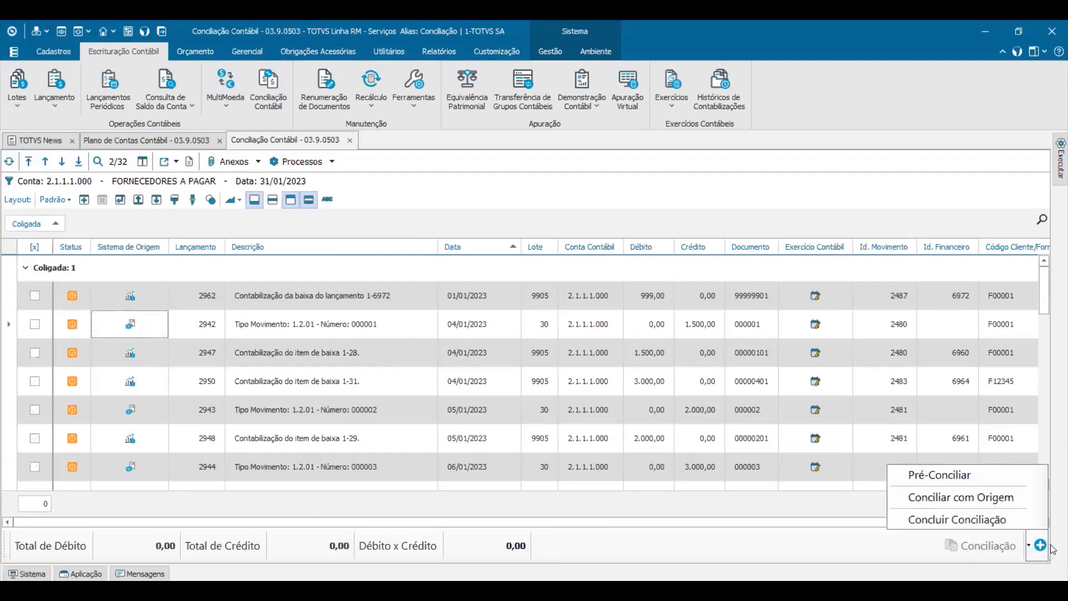
click(963, 475)
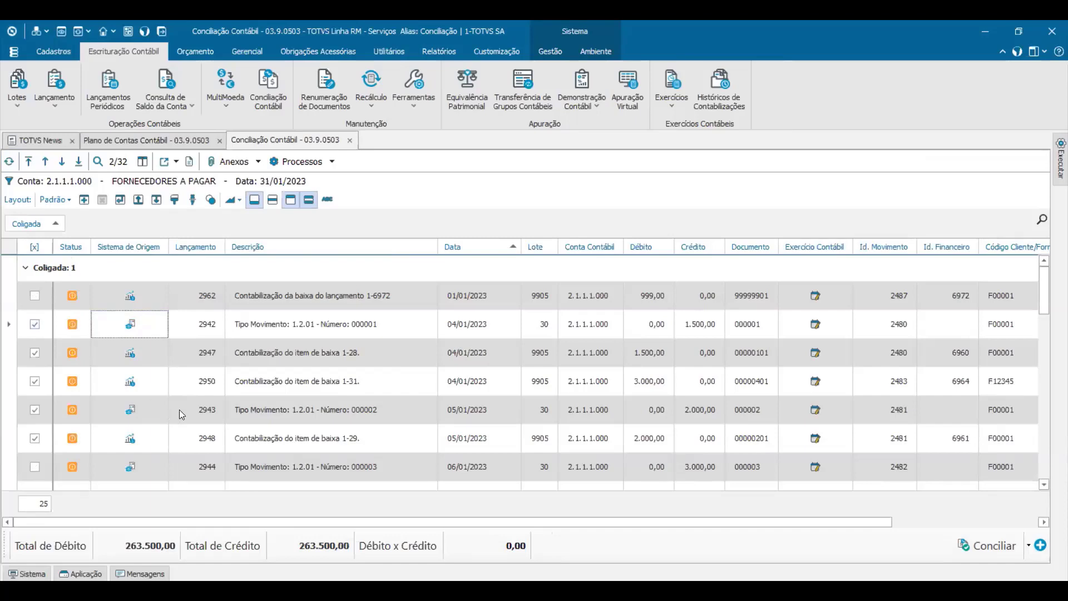
click(986, 544)
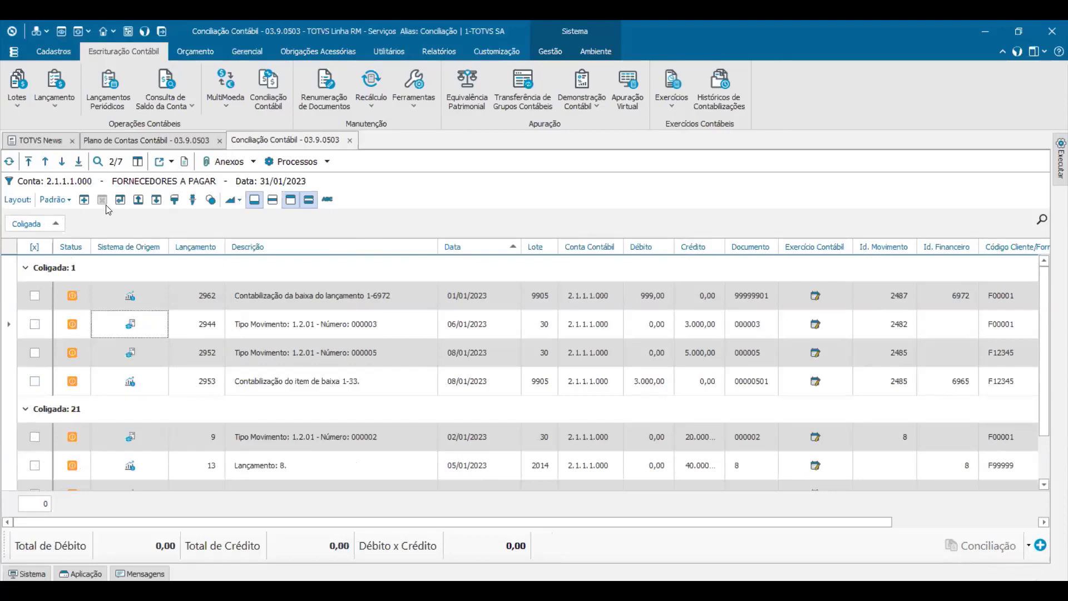
Step: Include already reconciled entries in the filter of the FORNECEDORES A PAGAR account up to 31/01/2023
click(143, 184)
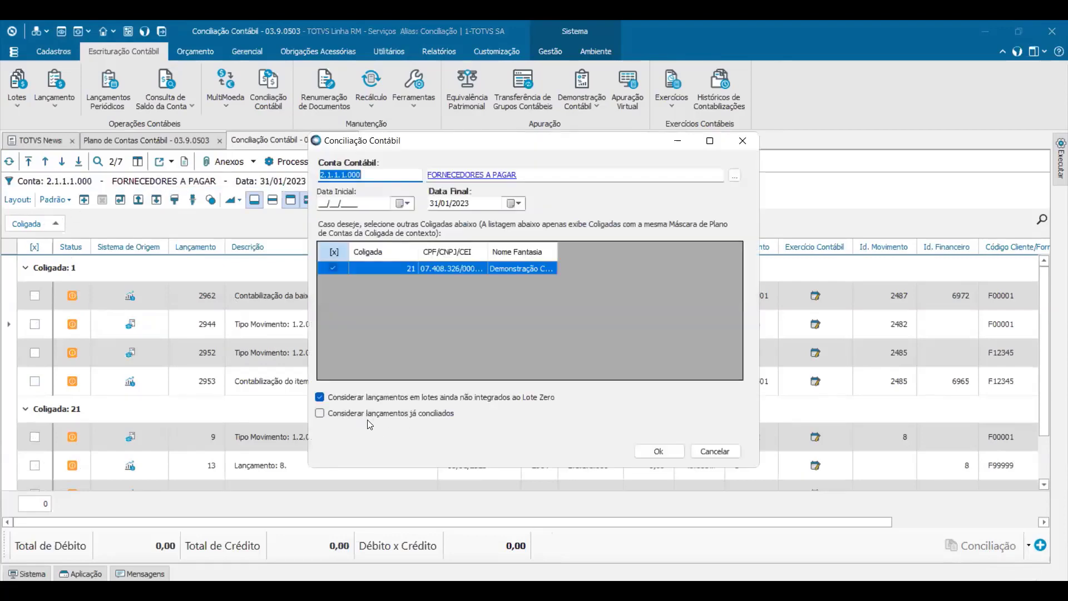
click(714, 451)
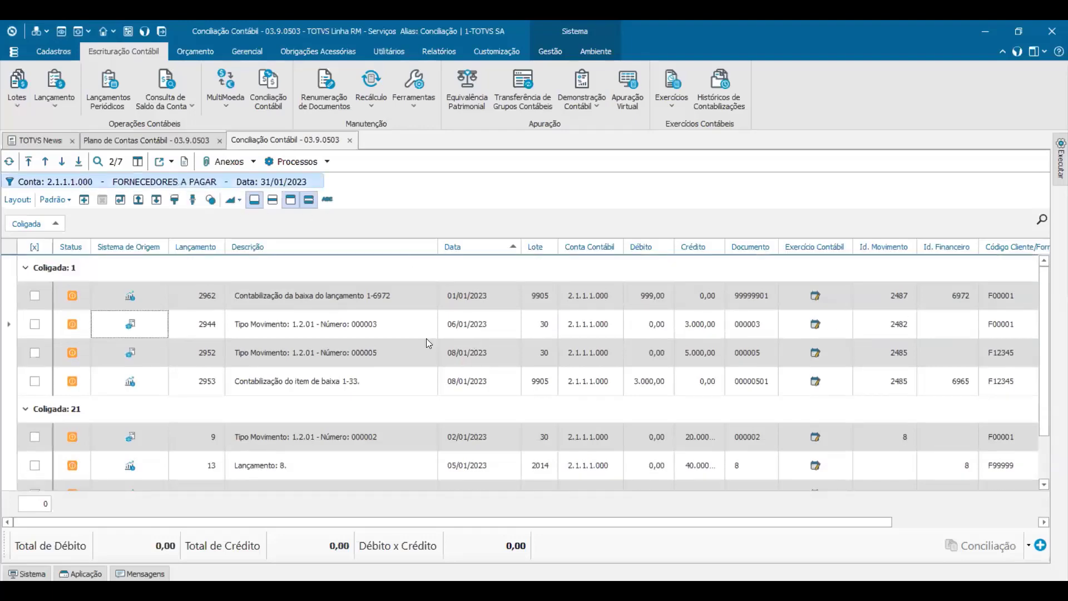
click(660, 456)
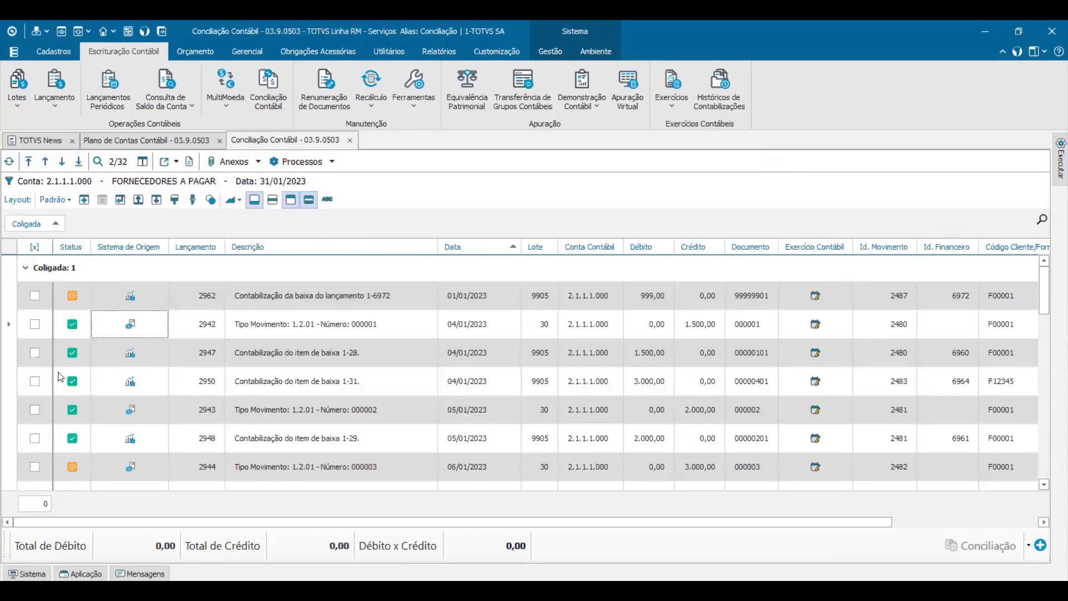
Step: Inspect the reconciliation indicator on the account 2.1.1.1.000 credit line of entry 2942, and close the entry without changes
click(75, 333)
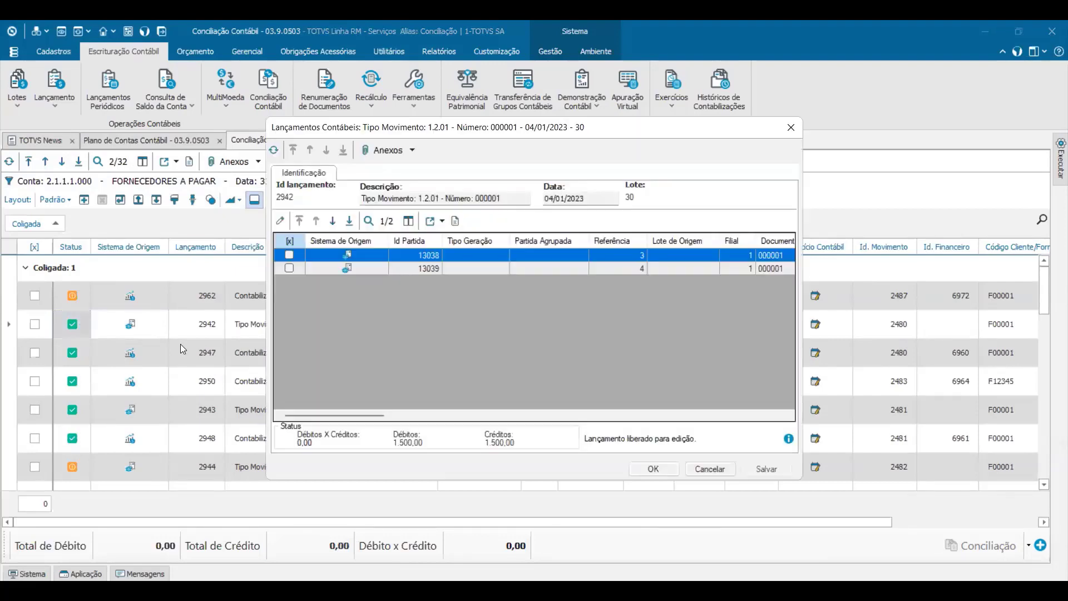
drag(370, 416, 417, 417)
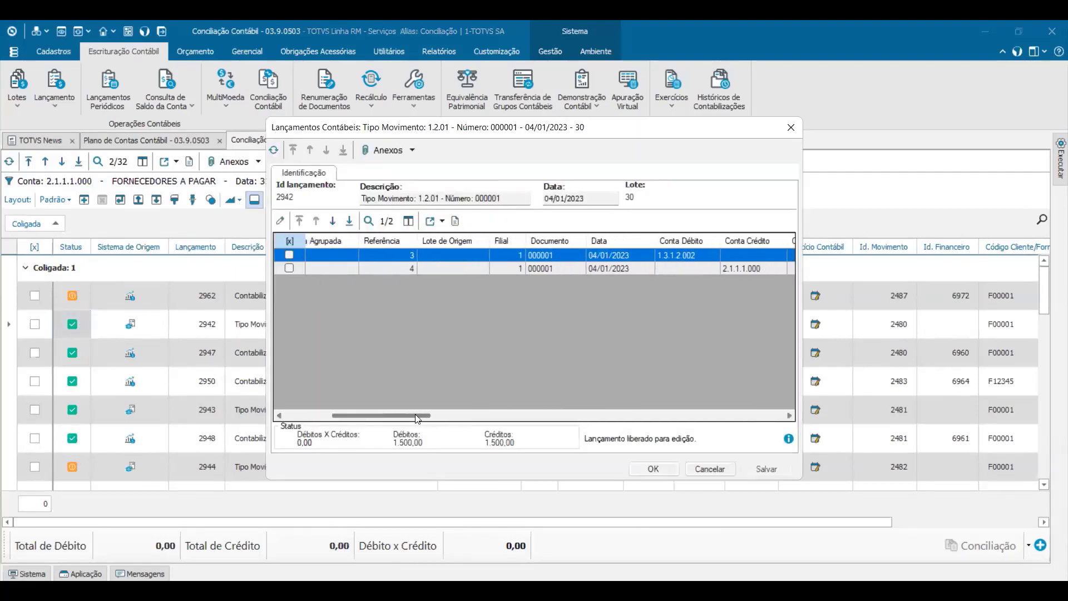
click(685, 268)
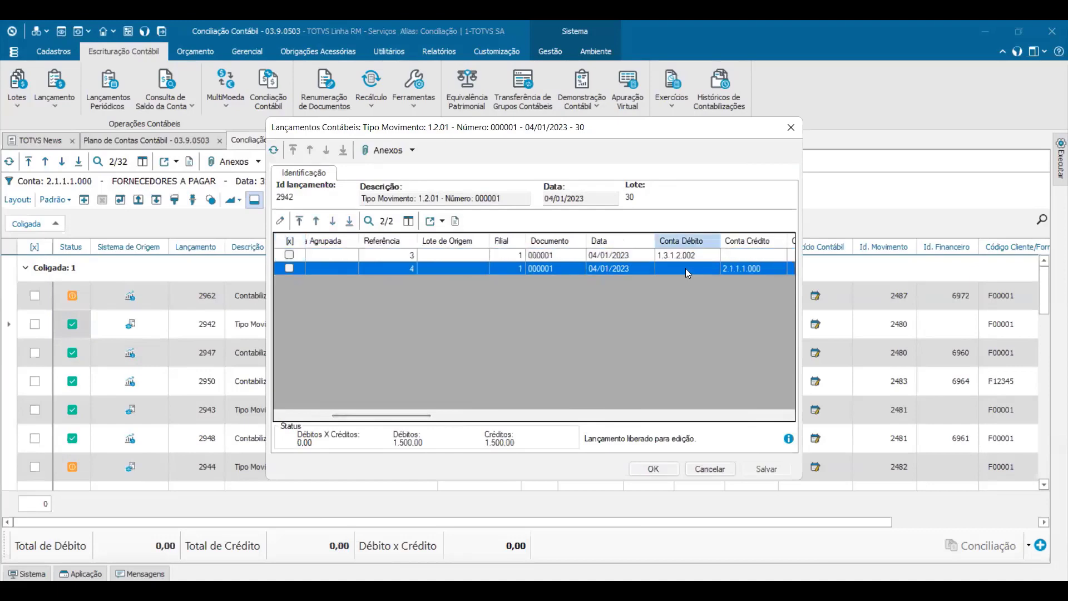
double_click(685, 268)
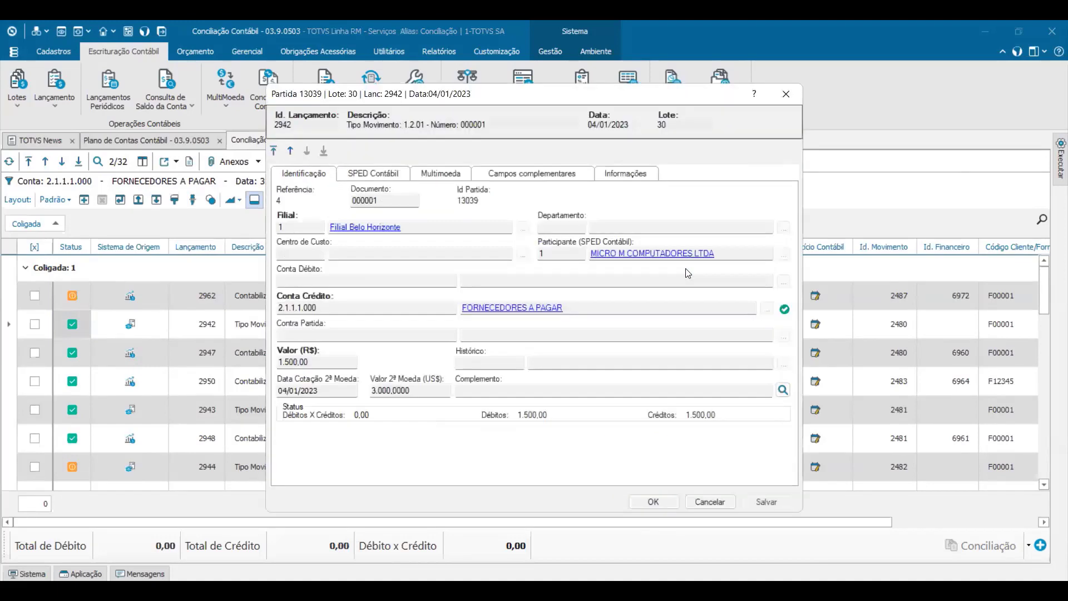
mouse_move(785, 305)
click(721, 505)
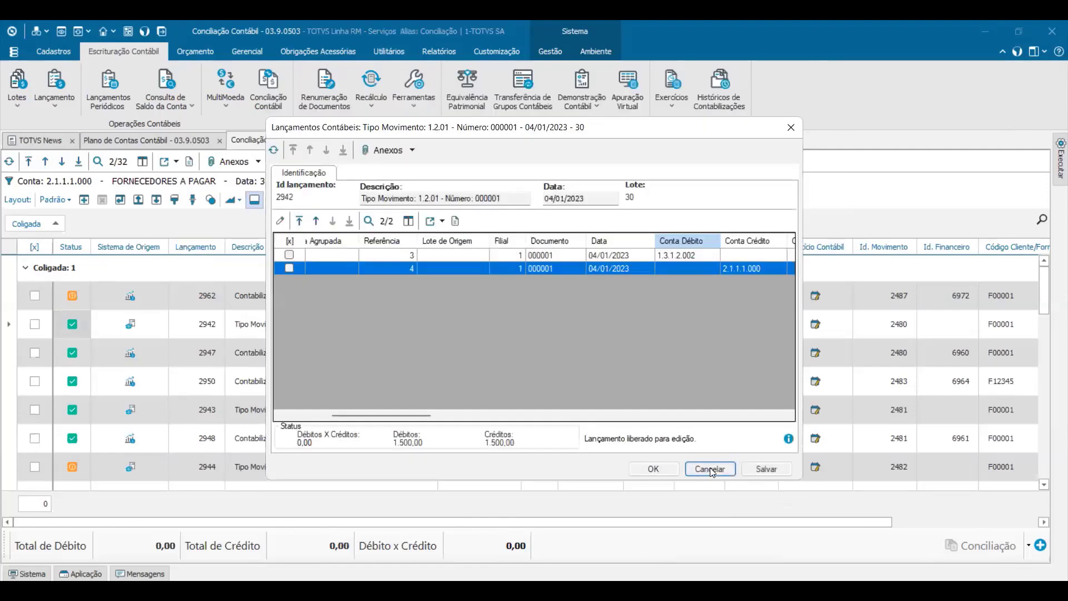
click(710, 469)
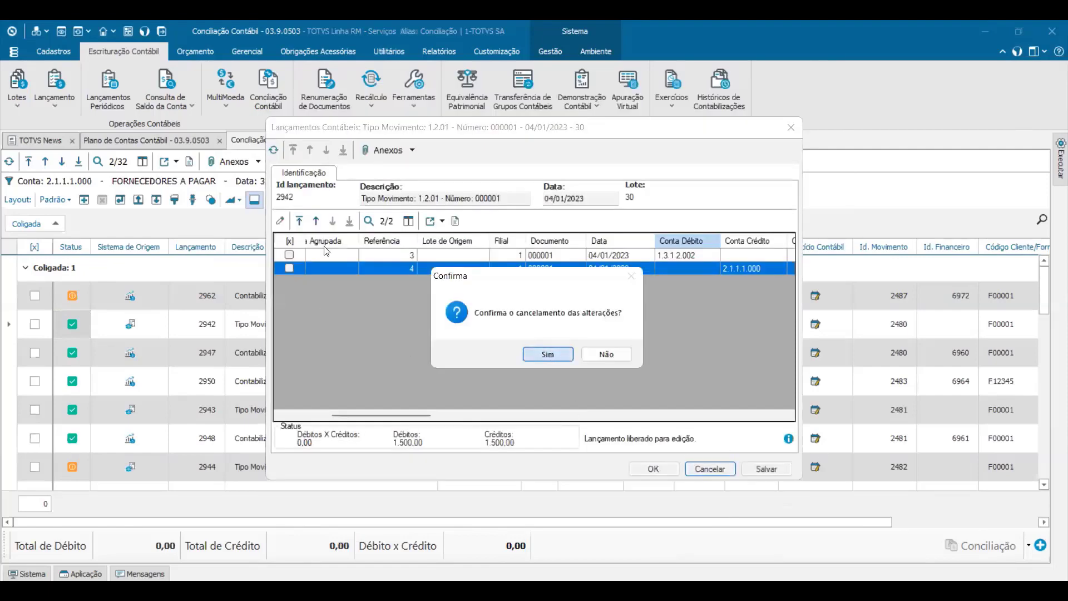
key(Return)
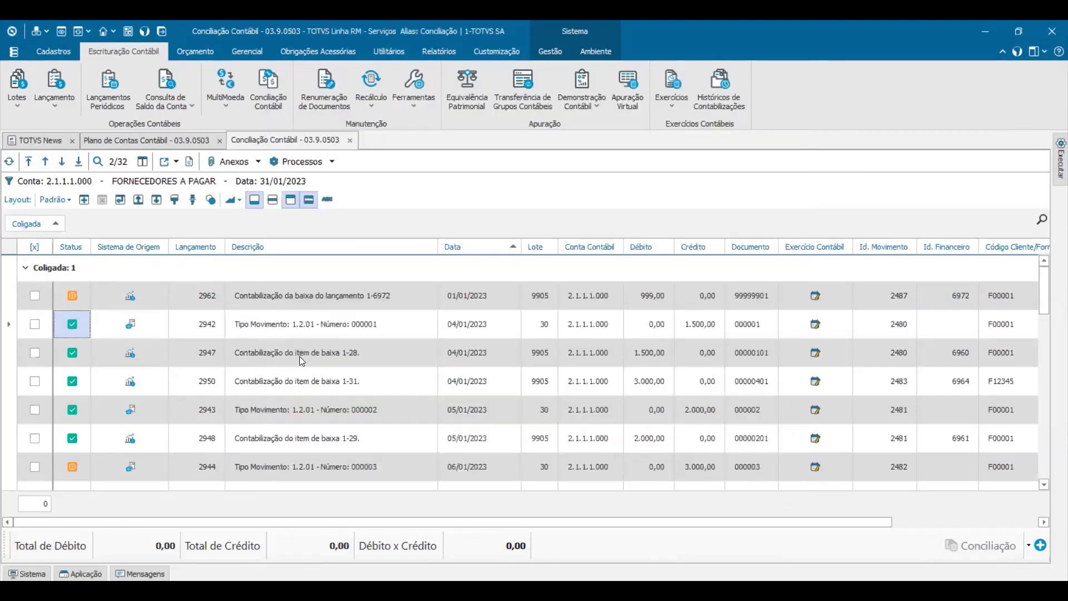
Step: Check the reconciliation indicator on the account 2.1.1.1.000 debit line of entry 2947, and cancel out of the entry
click(183, 354)
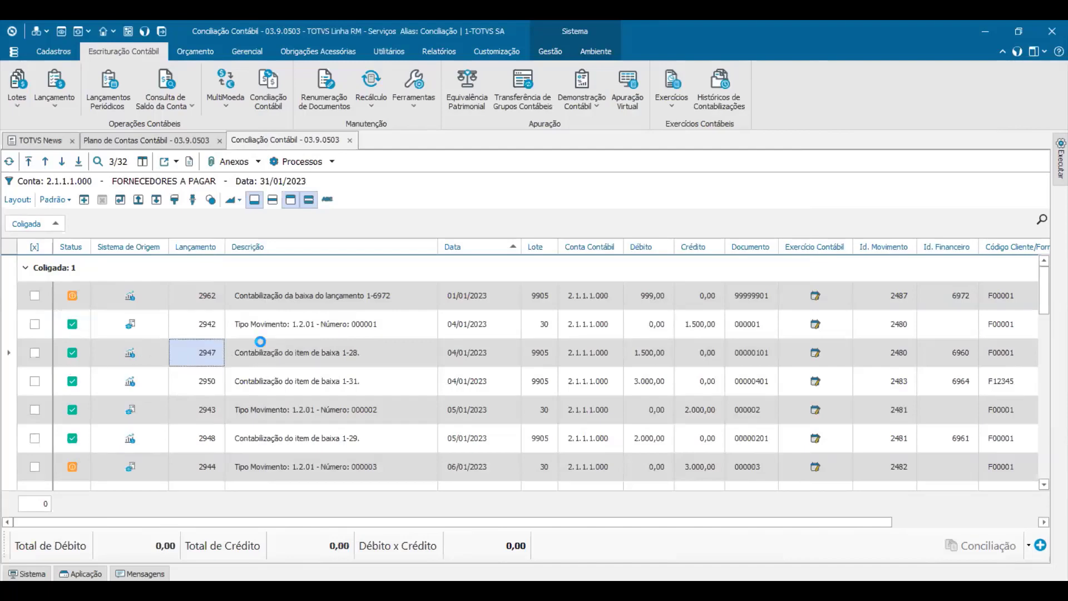
drag(368, 416, 419, 414)
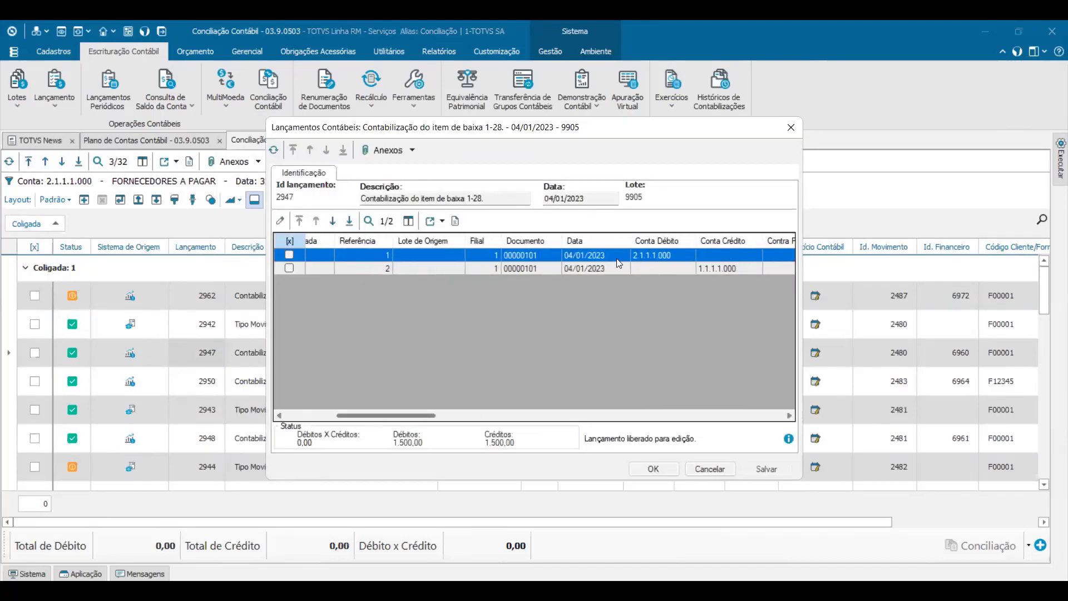
click(656, 255)
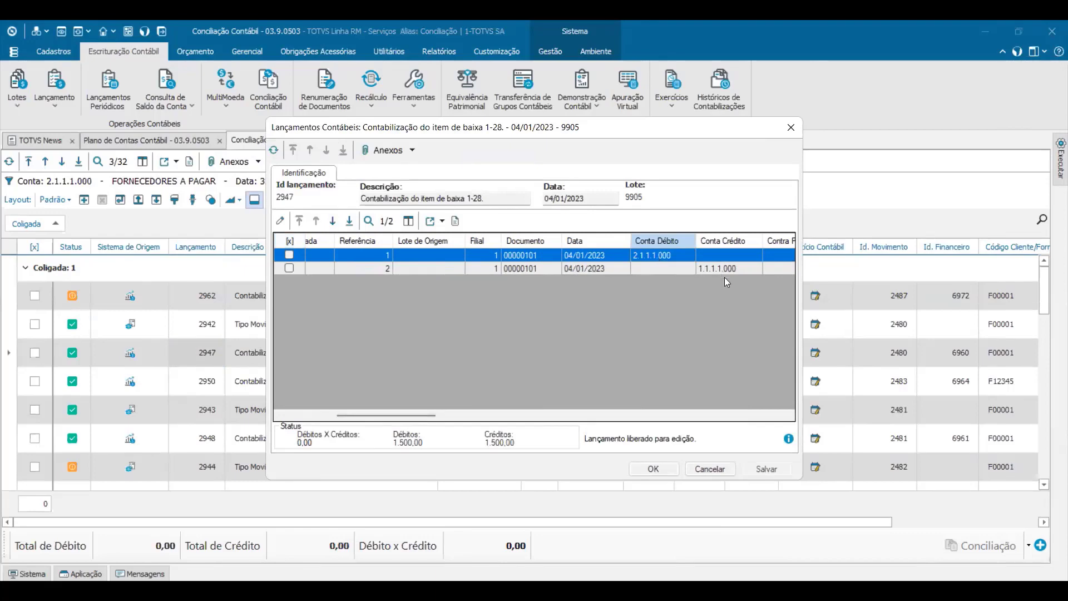
double_click(716, 259)
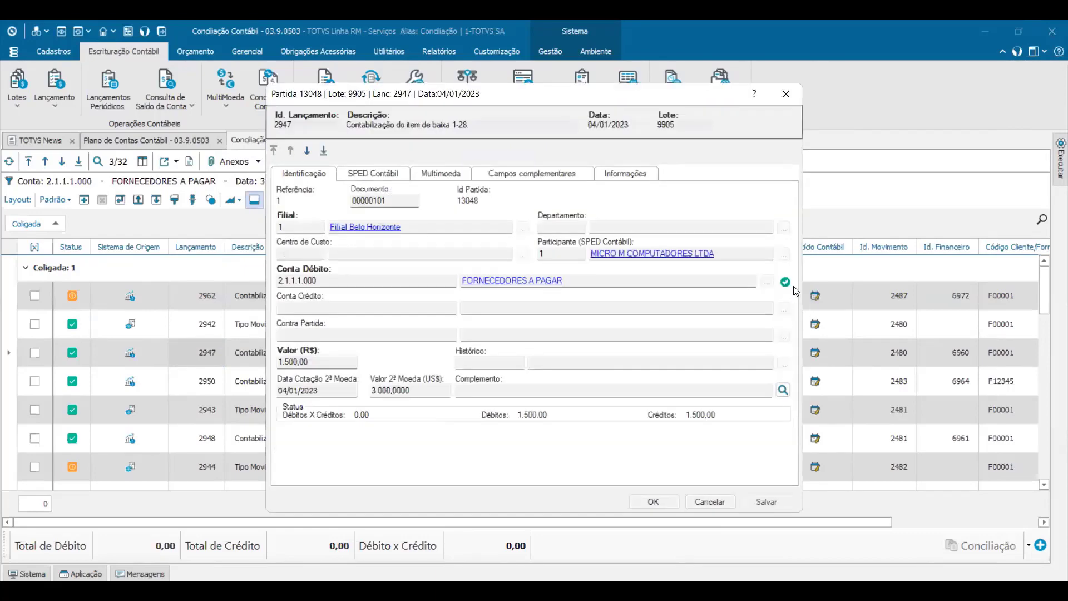
mouse_move(789, 286)
click(728, 506)
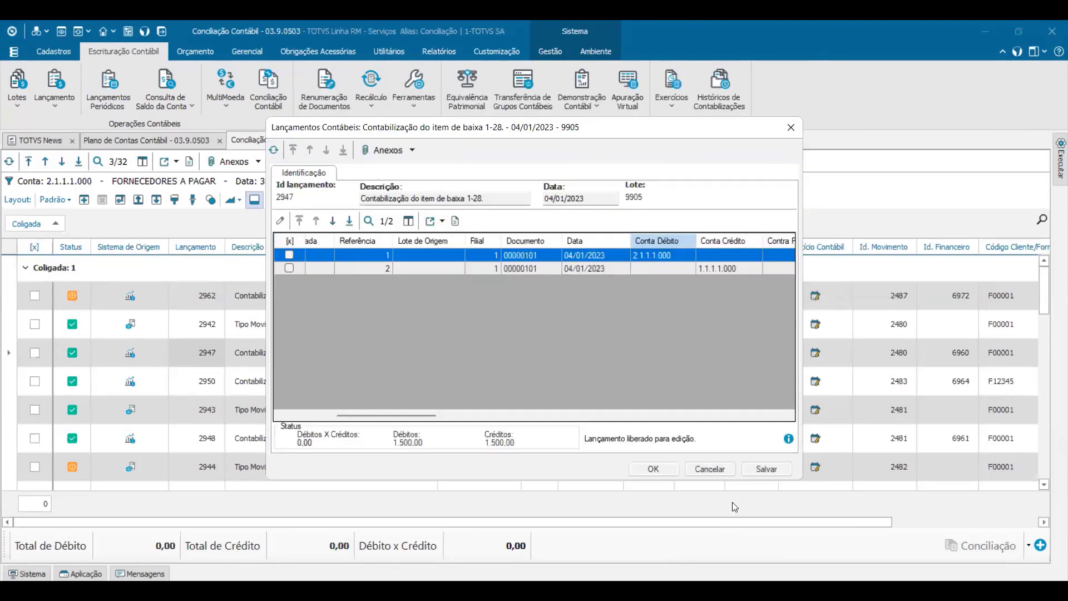
click(705, 471)
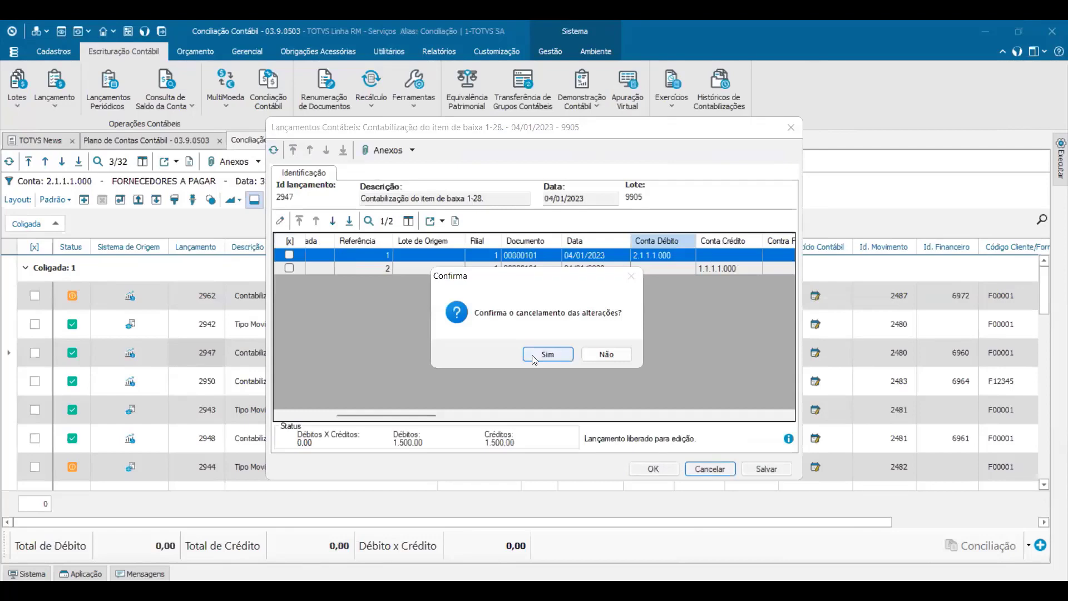
click(534, 356)
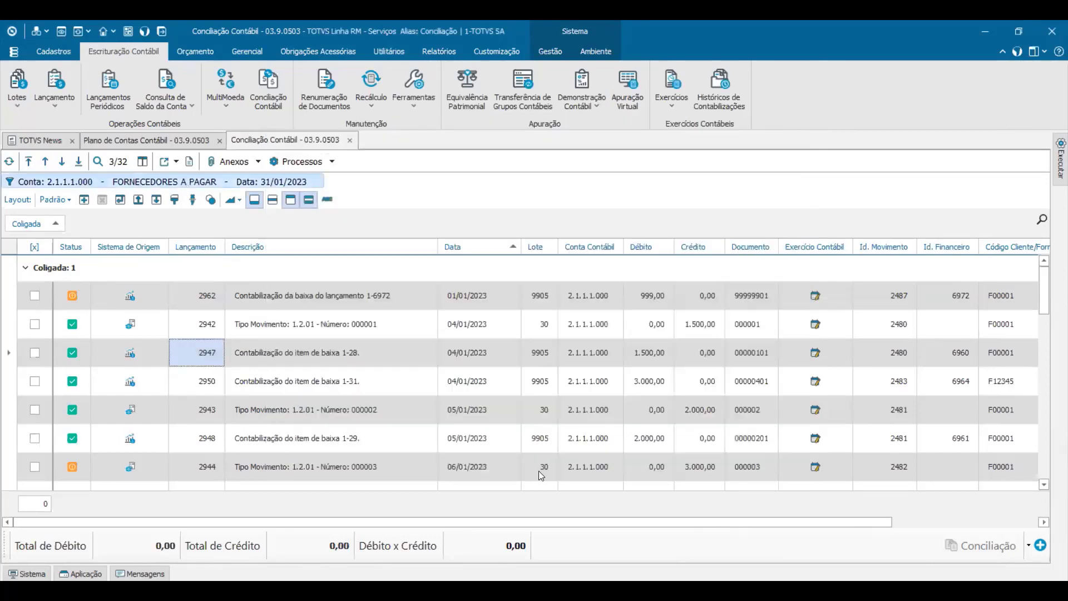
Step: Exclude already reconciled entries from the account filter and review the pending entries of Coligada 1
click(659, 452)
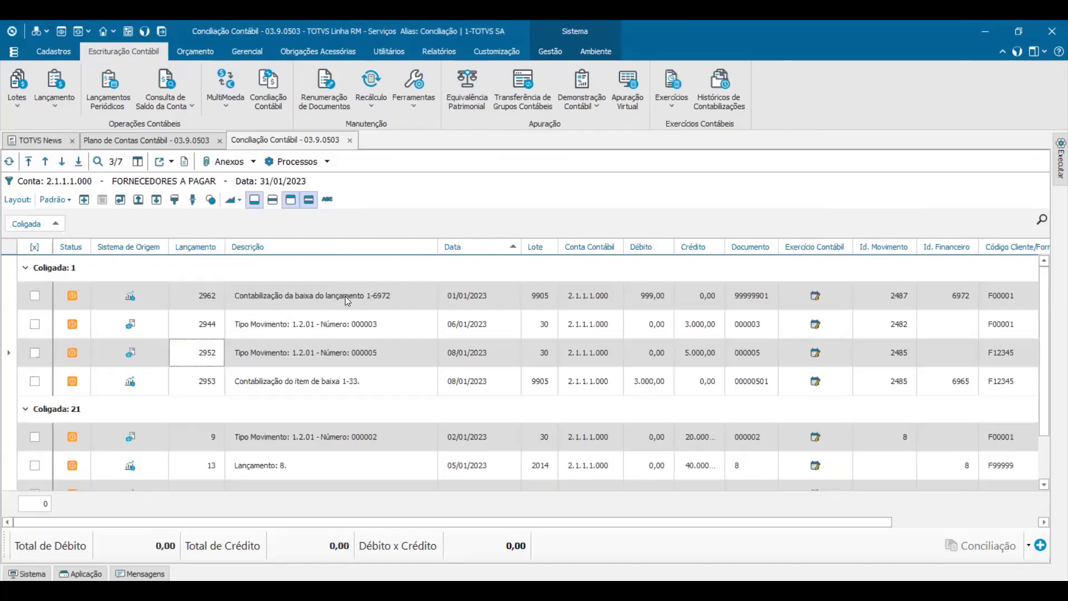
drag(347, 299, 342, 372)
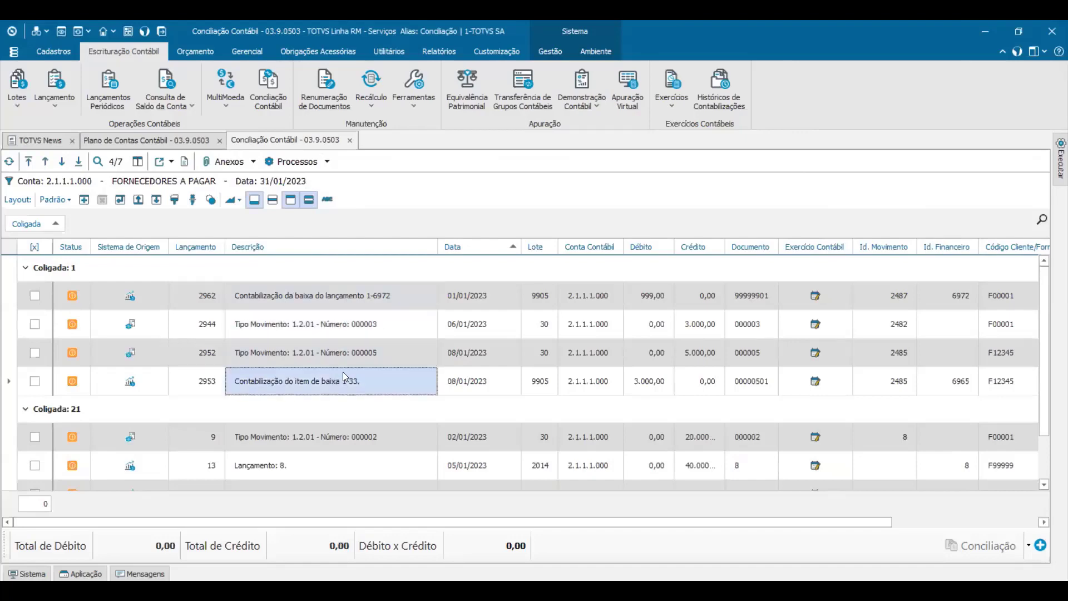
click(339, 308)
click(318, 326)
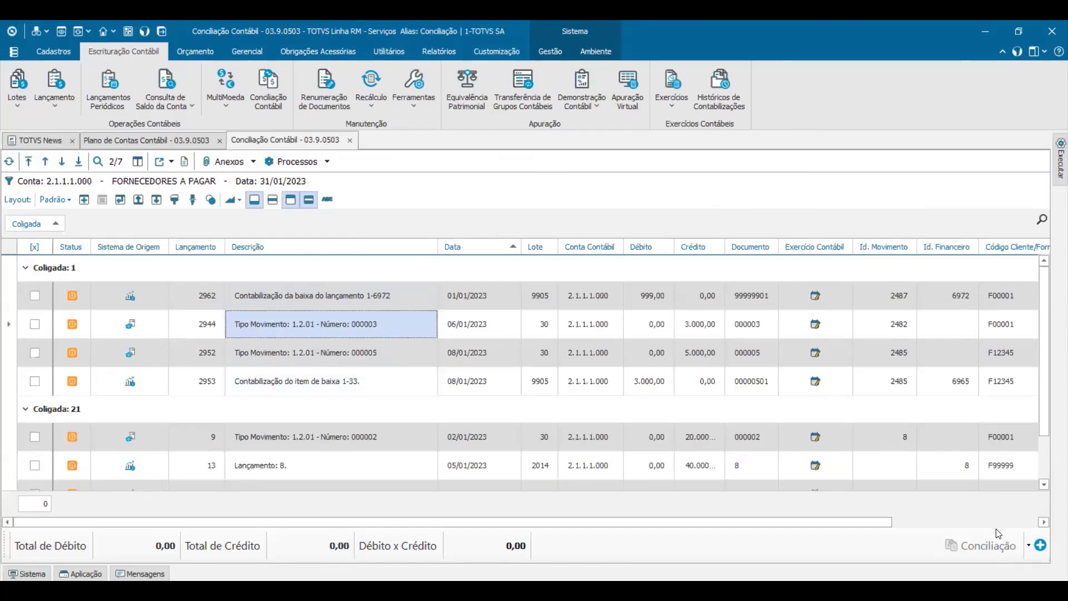
Step: Run Conciliar com Origem for Pagar entries, filtered by document types with code 00 from Coligadas 1 and 21
click(1030, 550)
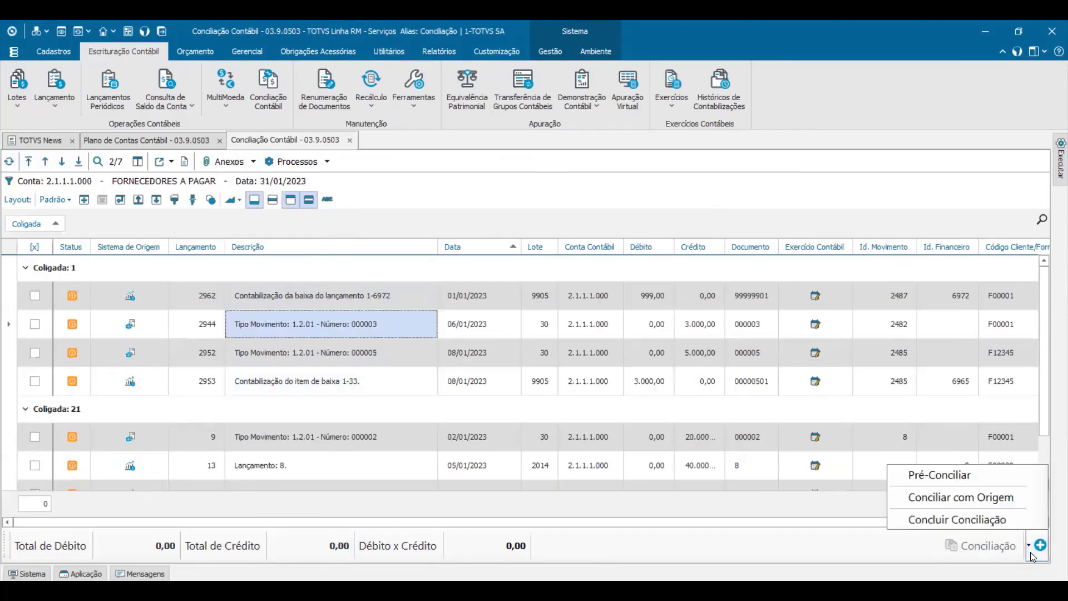
click(1011, 496)
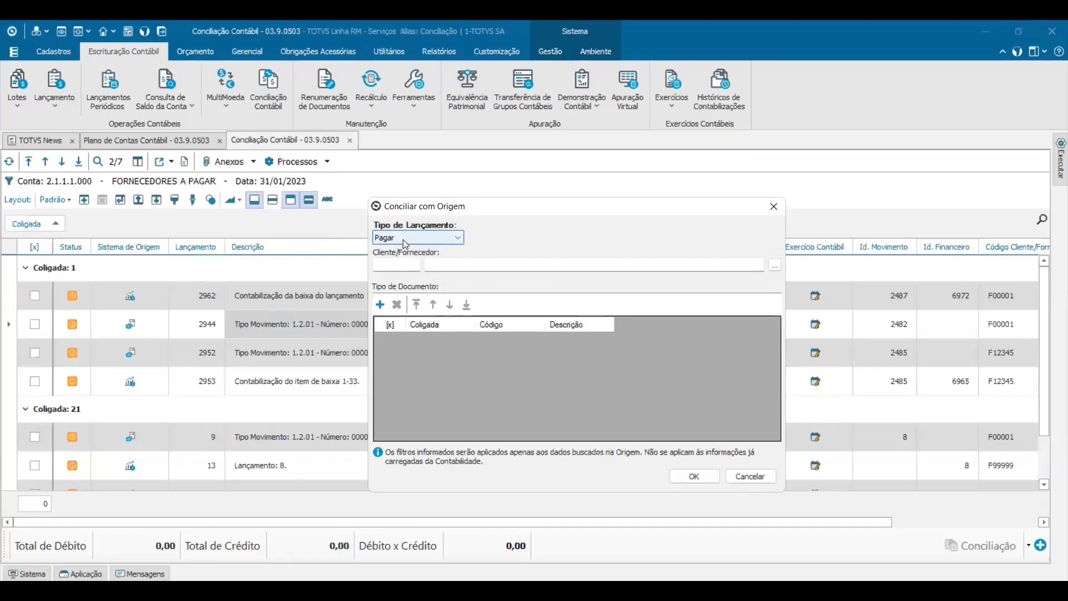
click(402, 264)
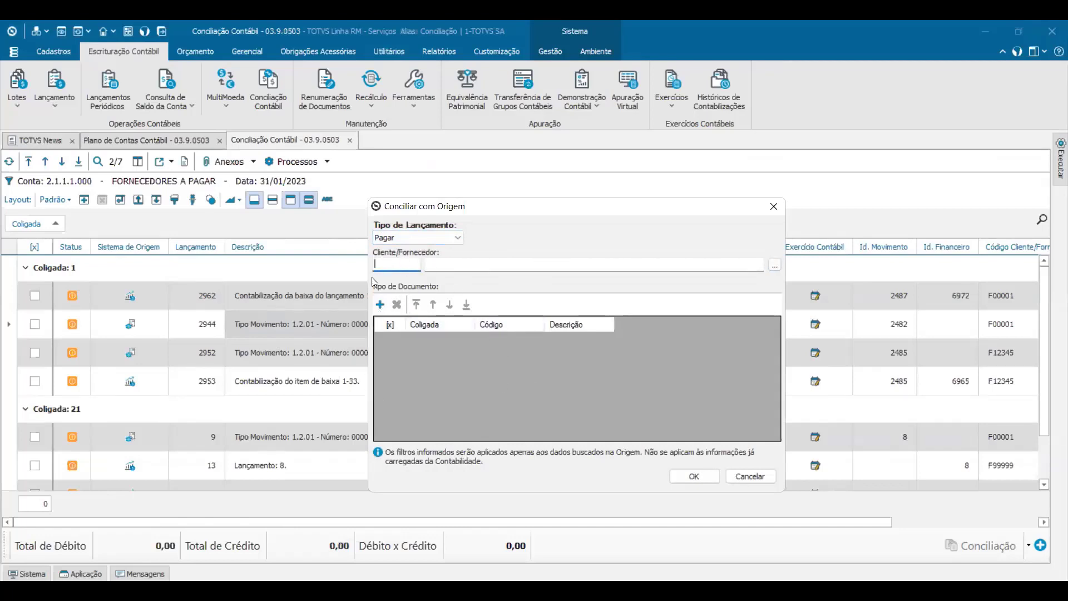
click(381, 305)
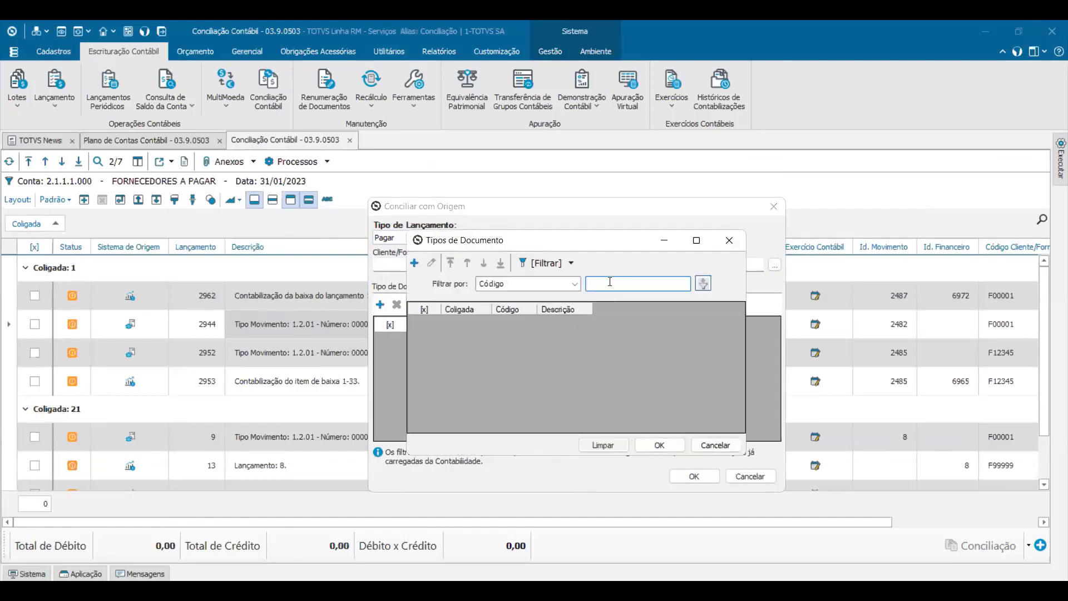
text(00)
key(Return)
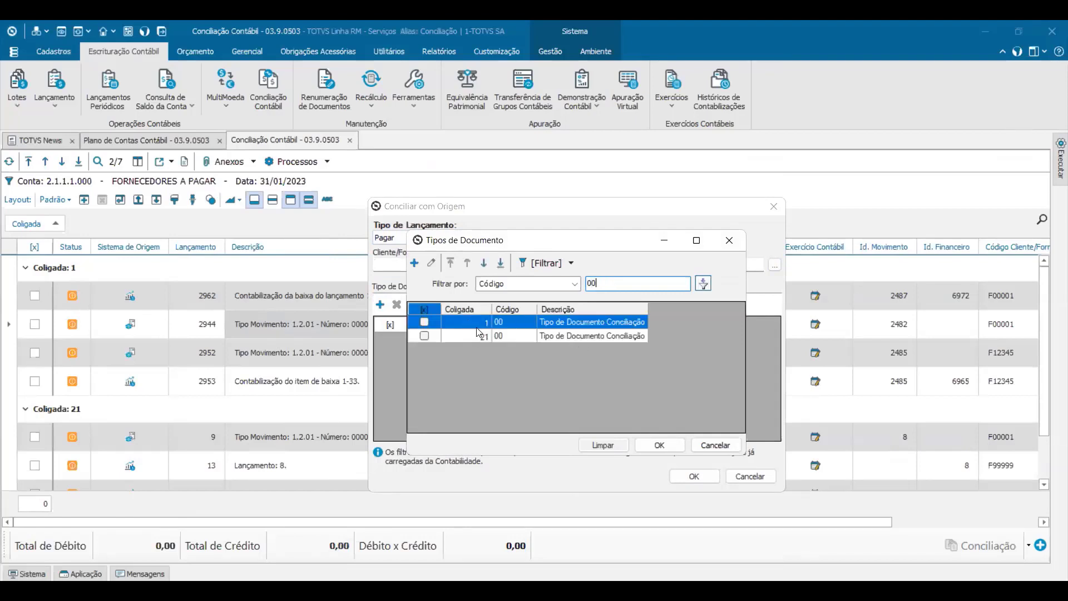
click(423, 322)
click(426, 336)
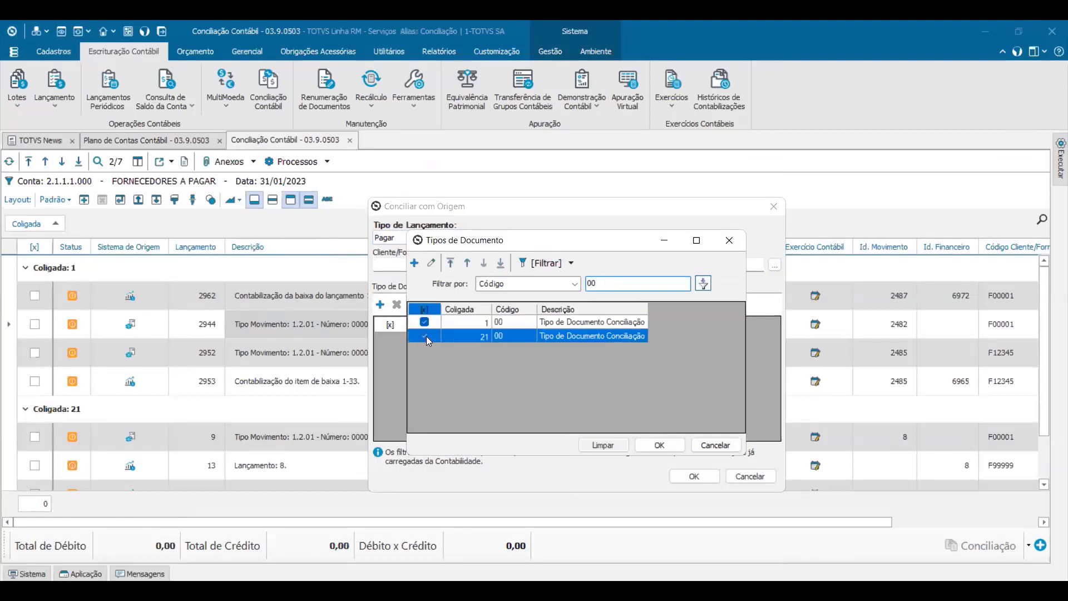
click(660, 446)
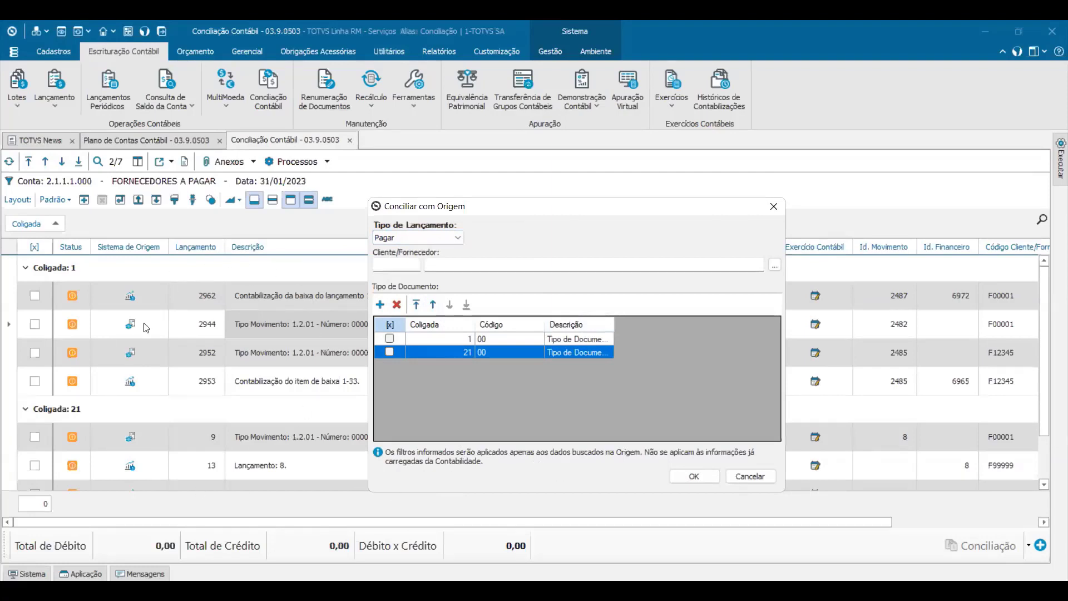
click(694, 476)
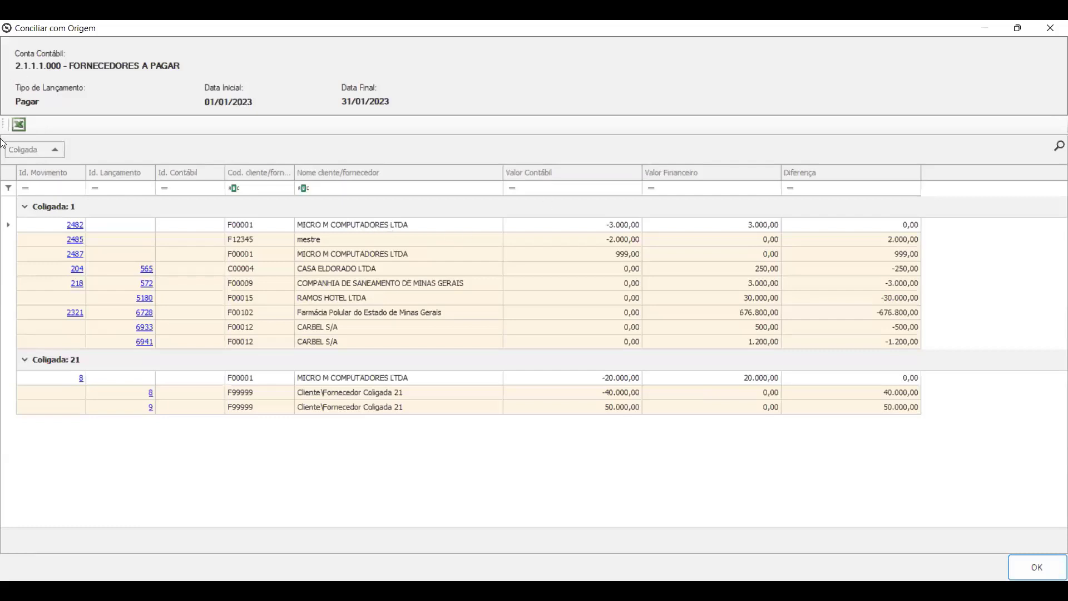
Step: Compare the Conciliar com Origem results with the pending accounting entries by viewing both windows together
double_click(109, 34)
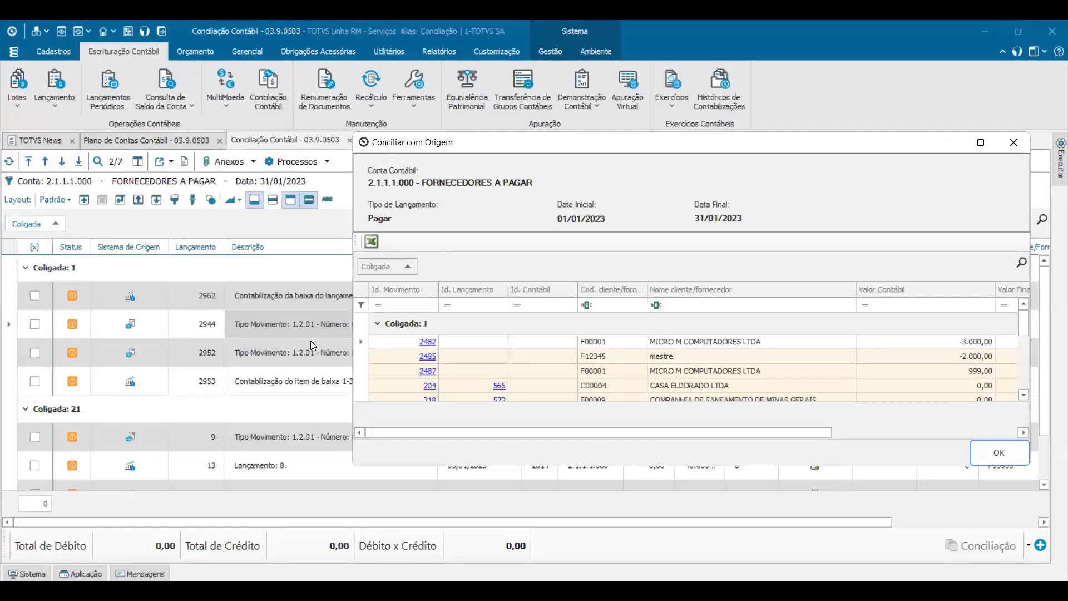
click(396, 383)
click(480, 352)
click(365, 473)
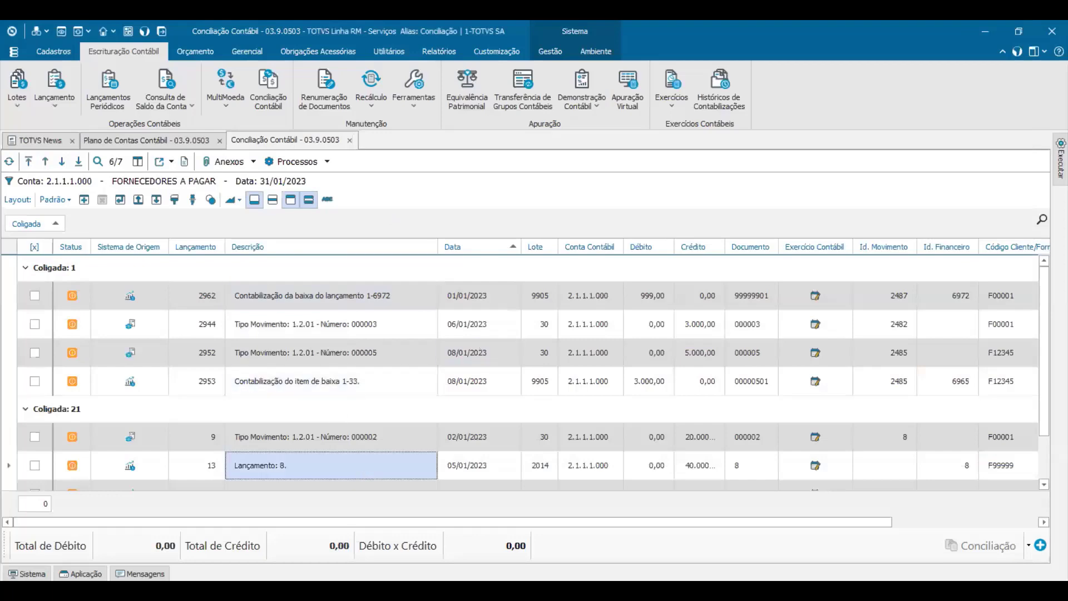
key(alt+Tab)
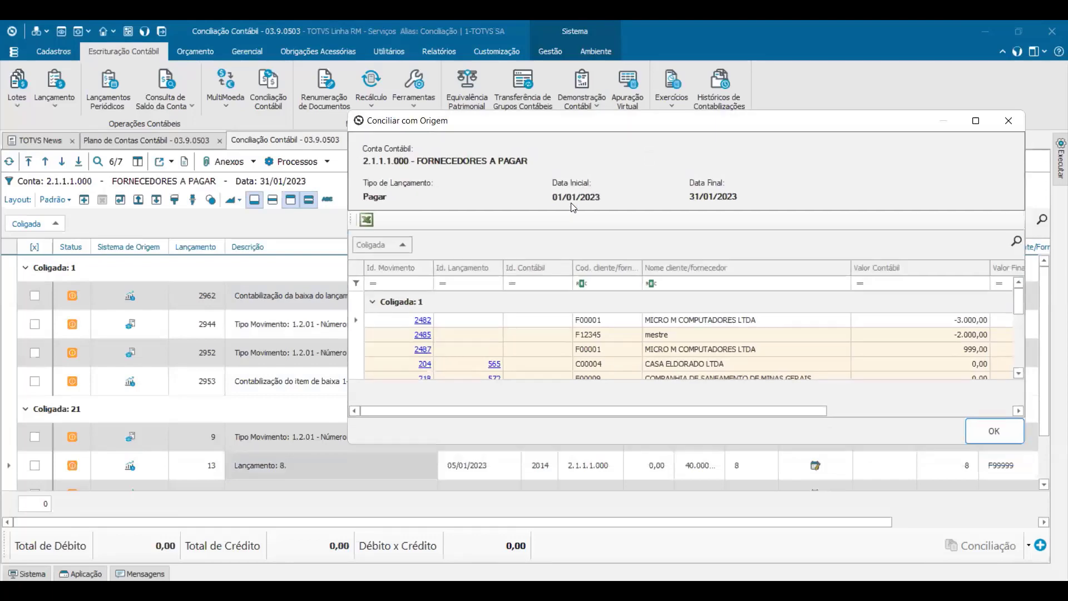
click(976, 120)
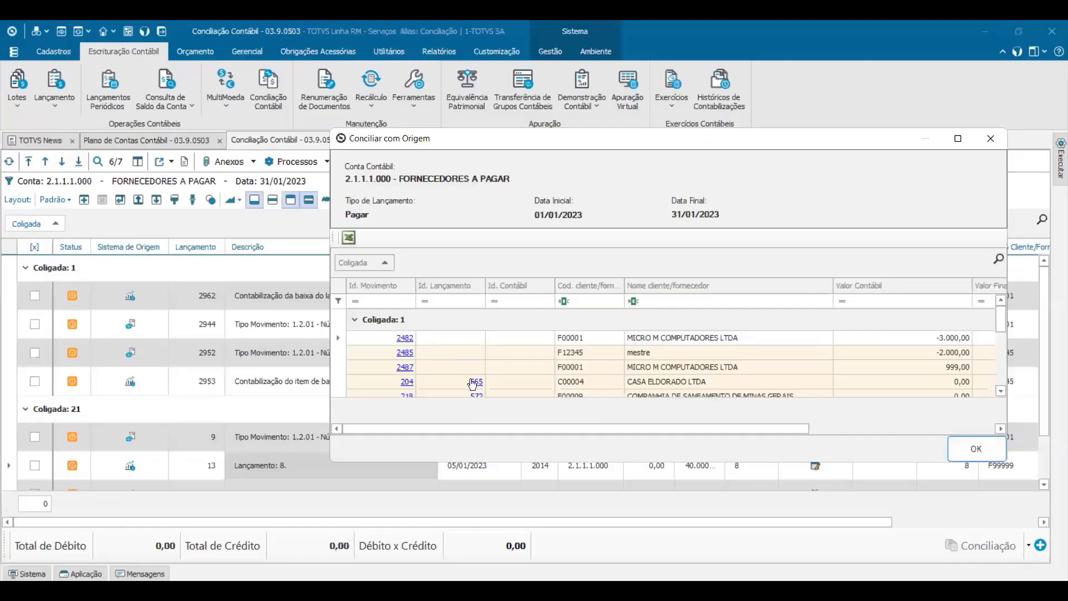
click(52, 54)
click(13, 53)
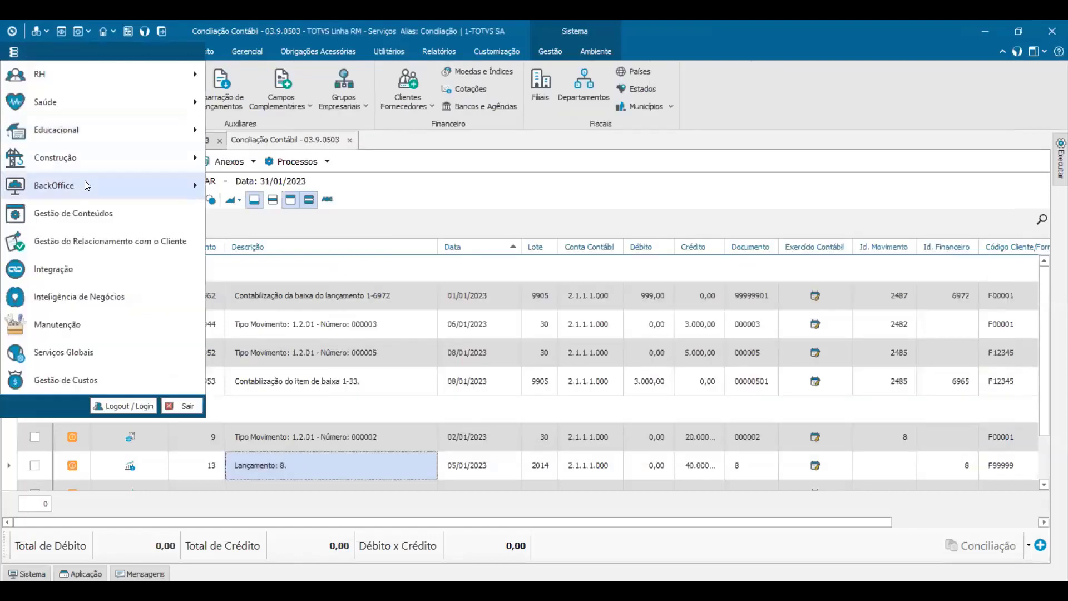
mouse_move(56, 157)
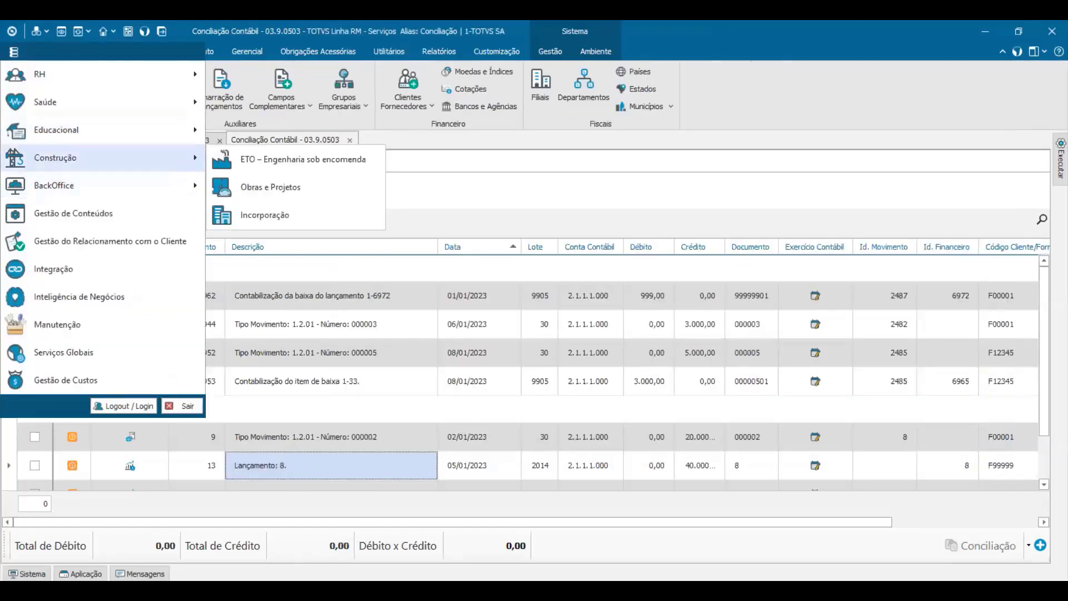
key(alt+Tab)
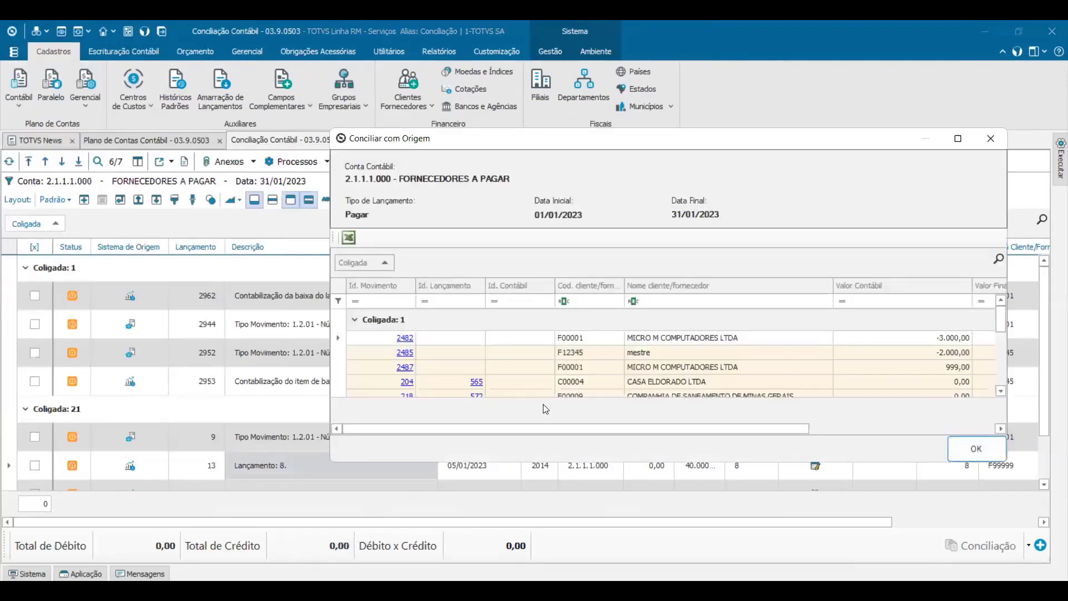
Step: Maximize the Conciliar com Origem results, filter Diferença to values greater than 10000, and clear the filter value
click(959, 139)
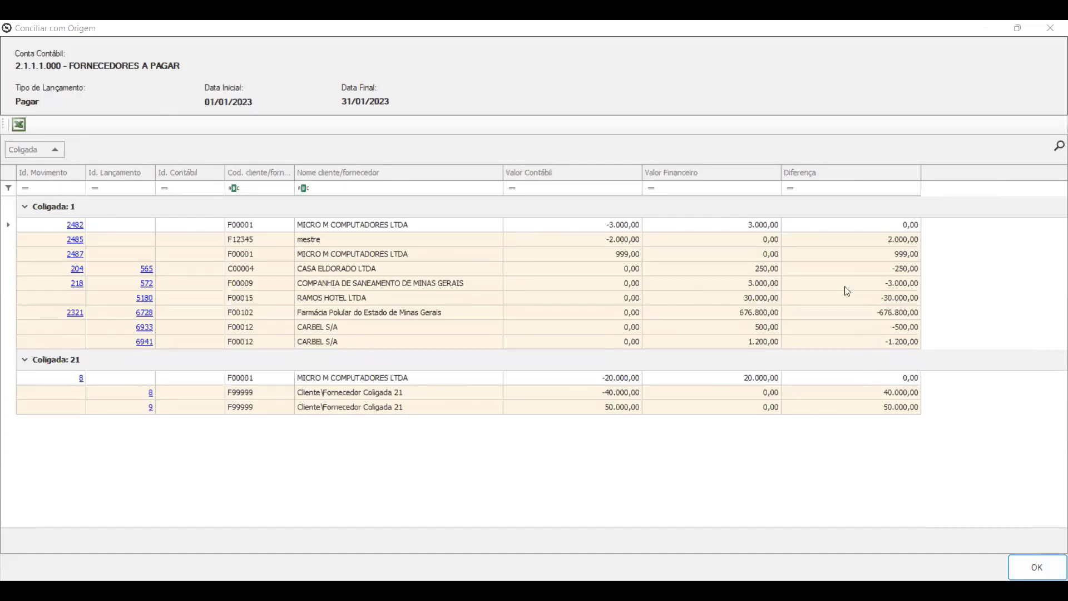
click(60, 191)
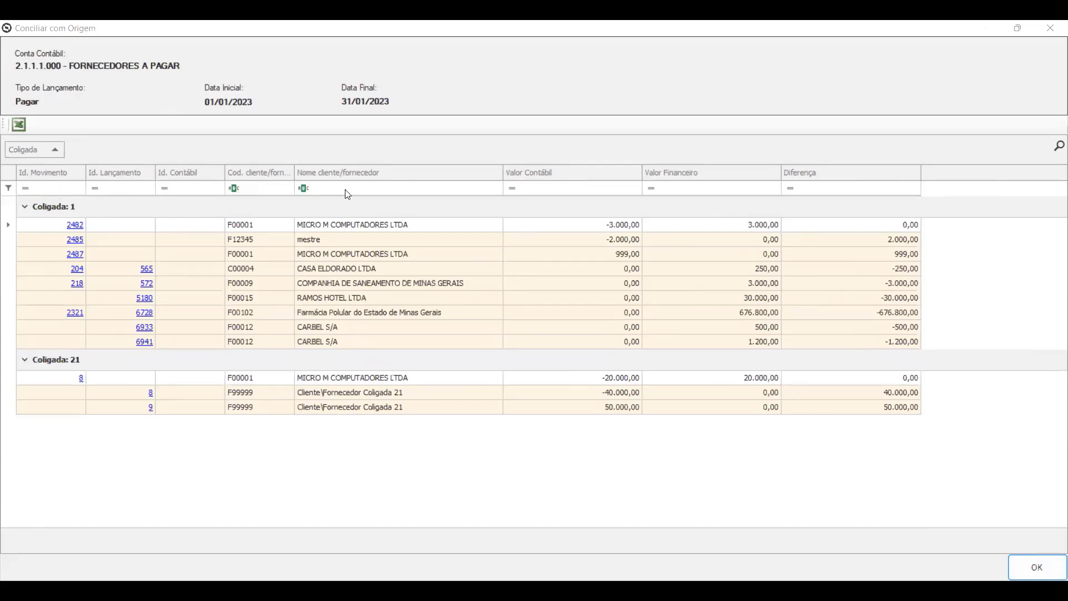
click(569, 190)
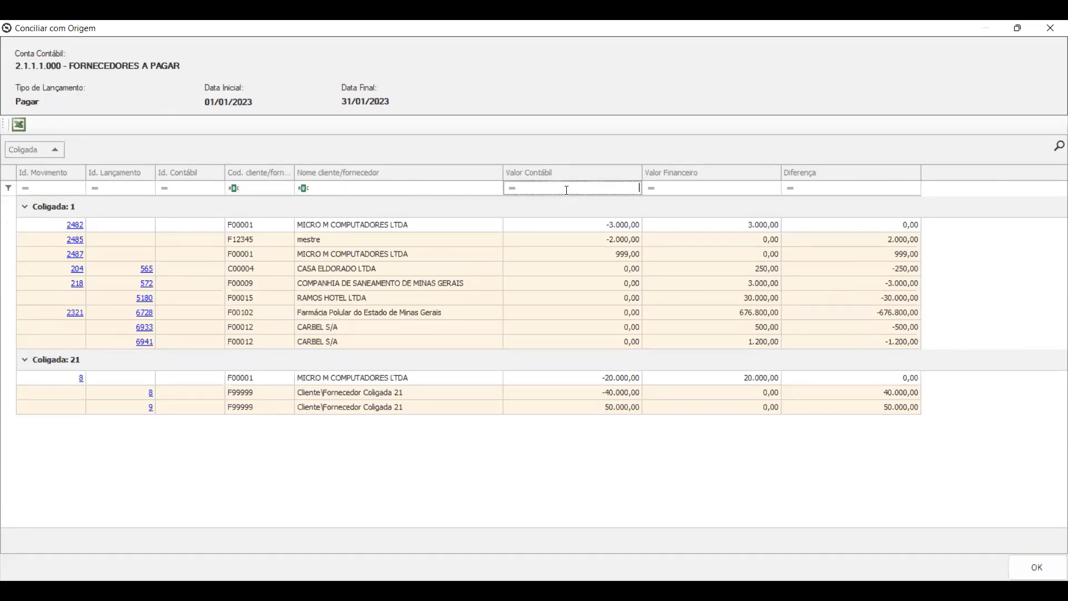
click(705, 192)
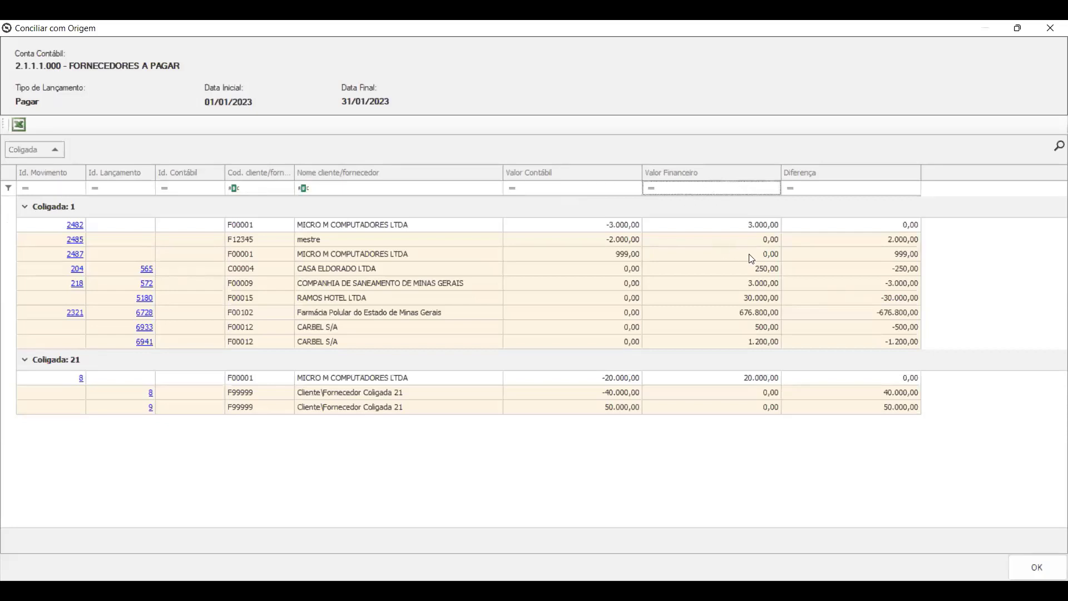
click(790, 192)
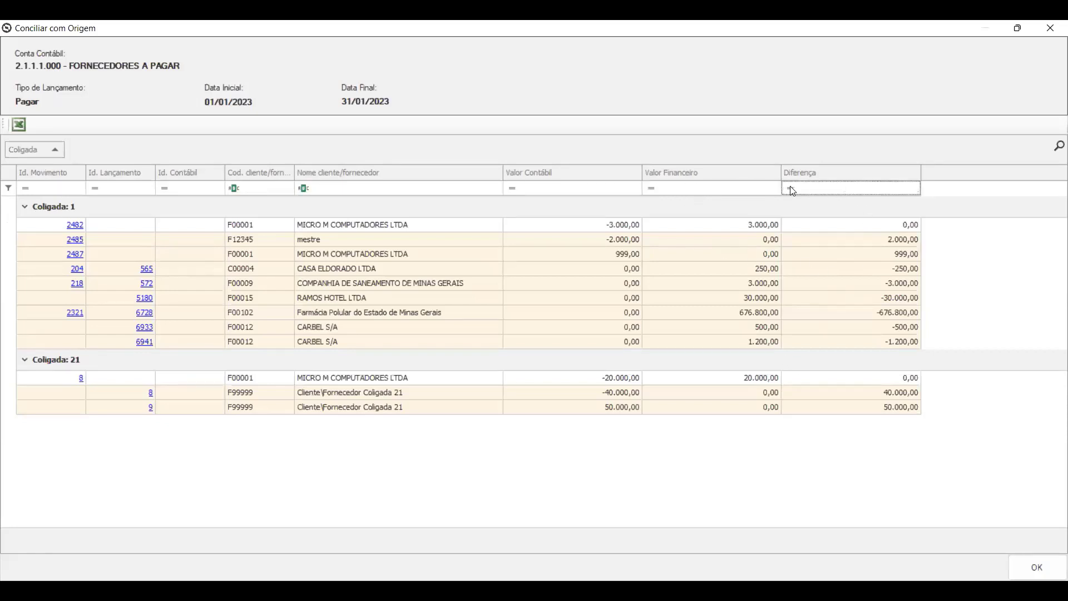
click(794, 192)
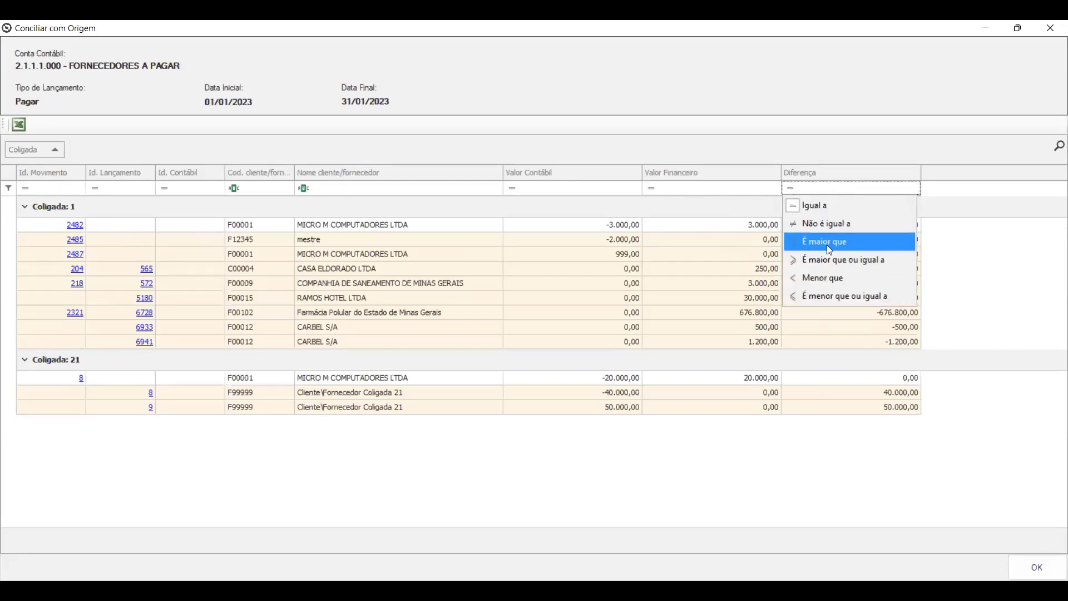
click(827, 244)
text(10000)
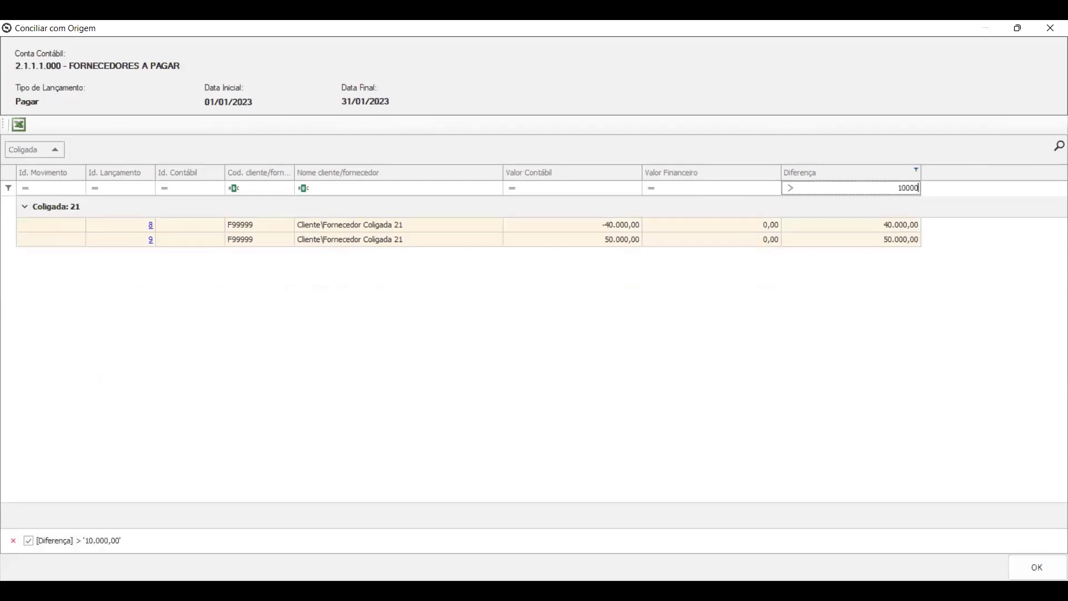
key(ctrl+a)
key(BackSpace)
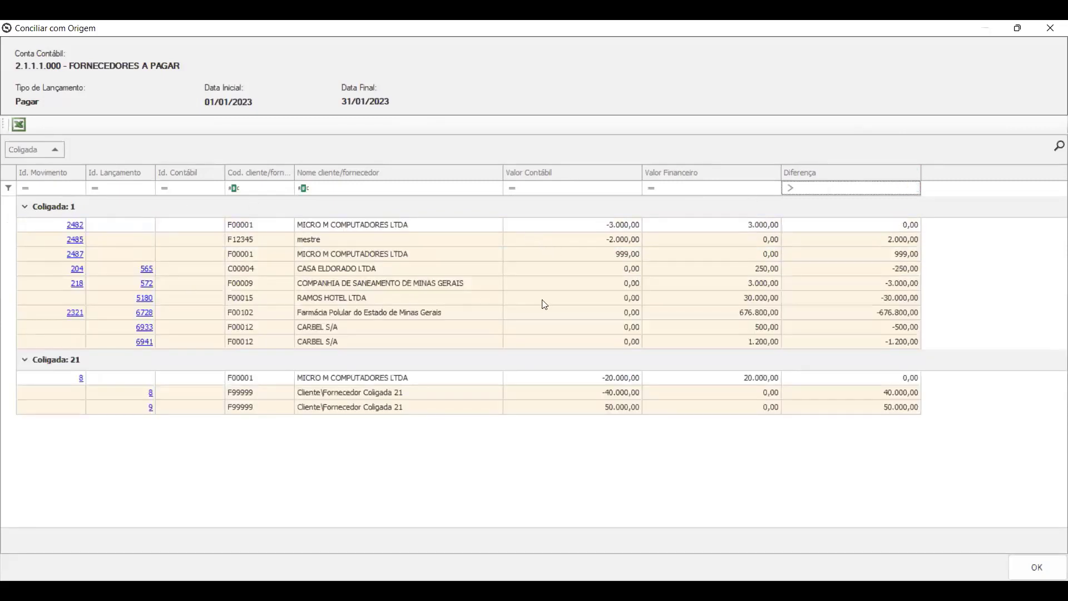
Step: Examine the Diferença values in the Coligada 1 and Coligada 21 rows, comparing matched rows with highlighted ones
click(328, 223)
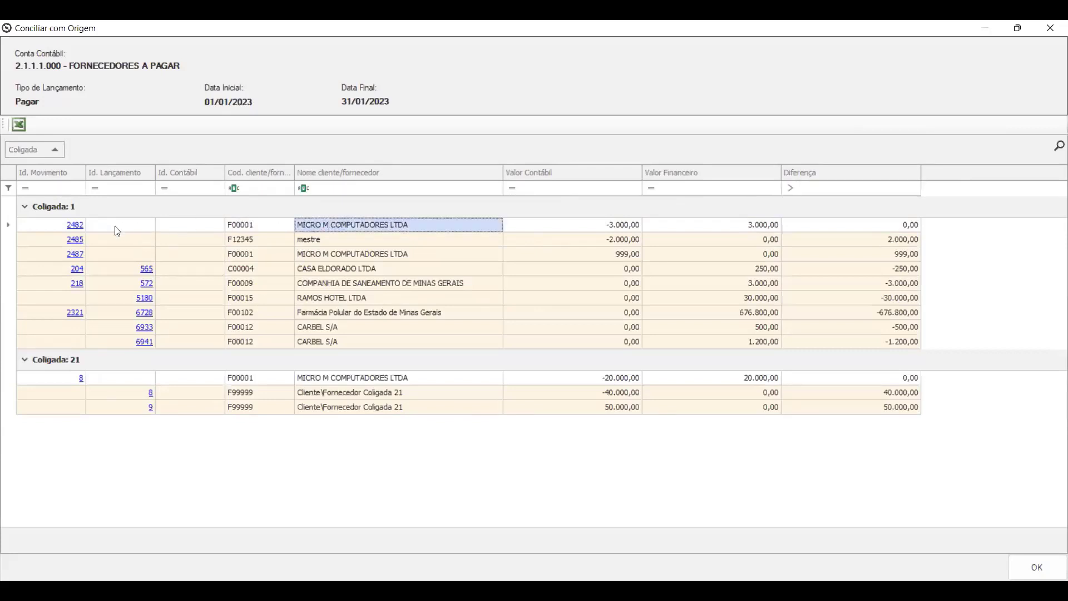
click(141, 225)
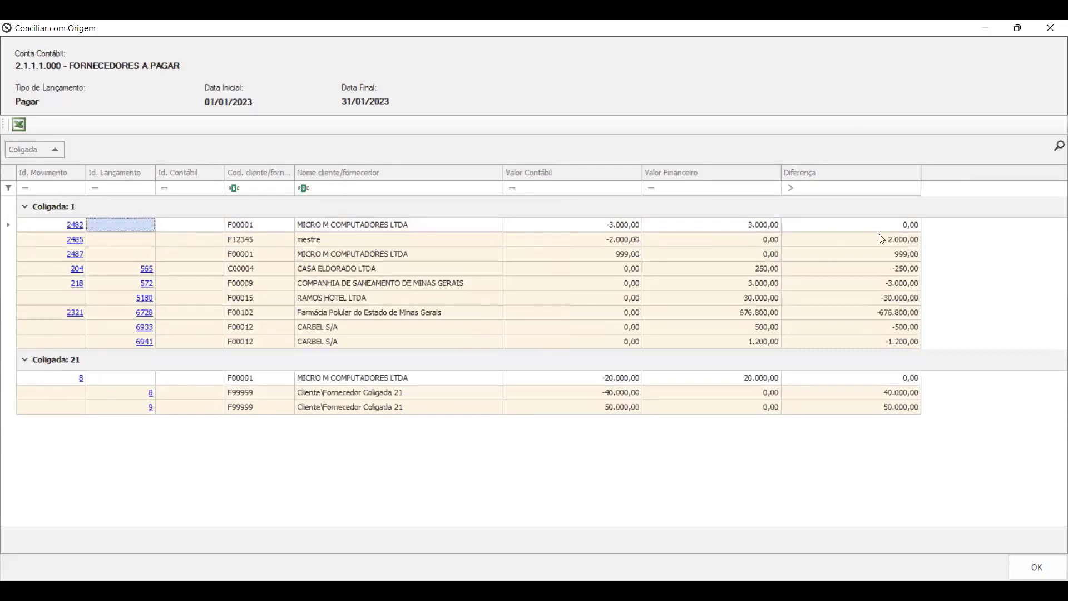
click(908, 225)
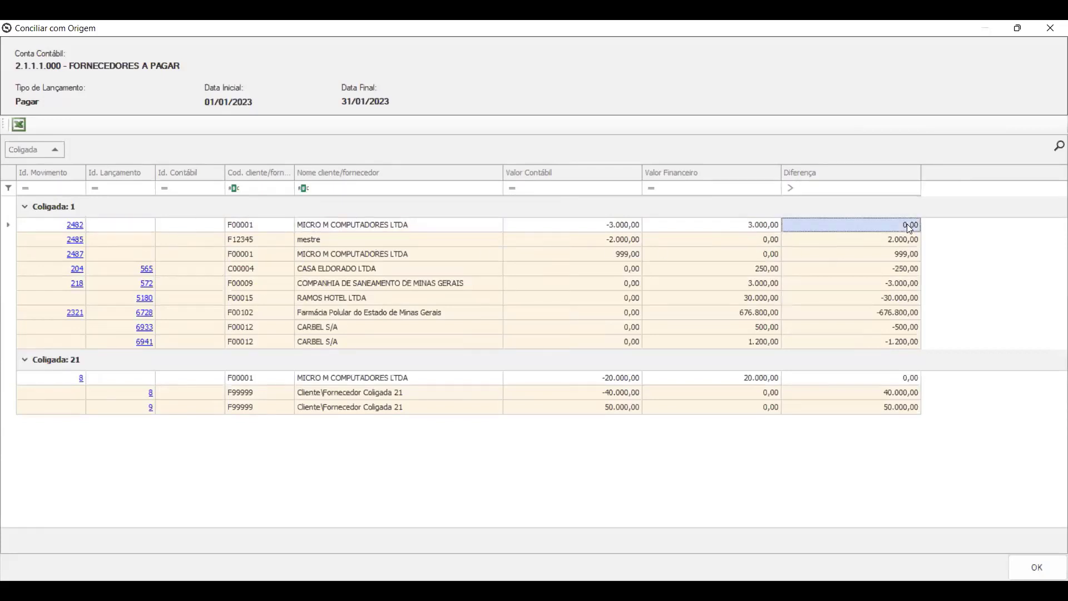
click(904, 379)
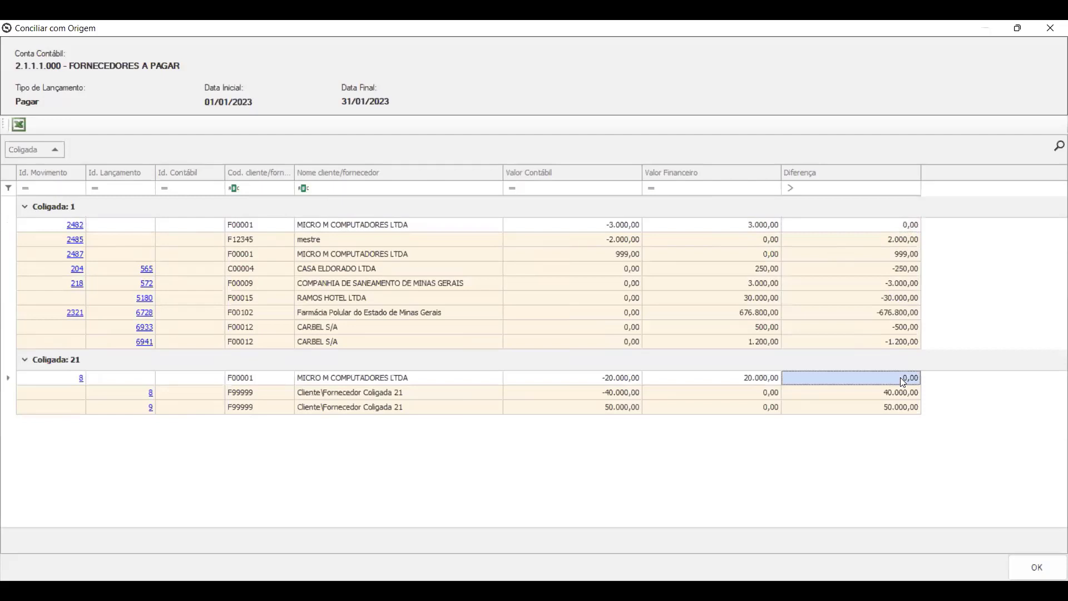
click(902, 243)
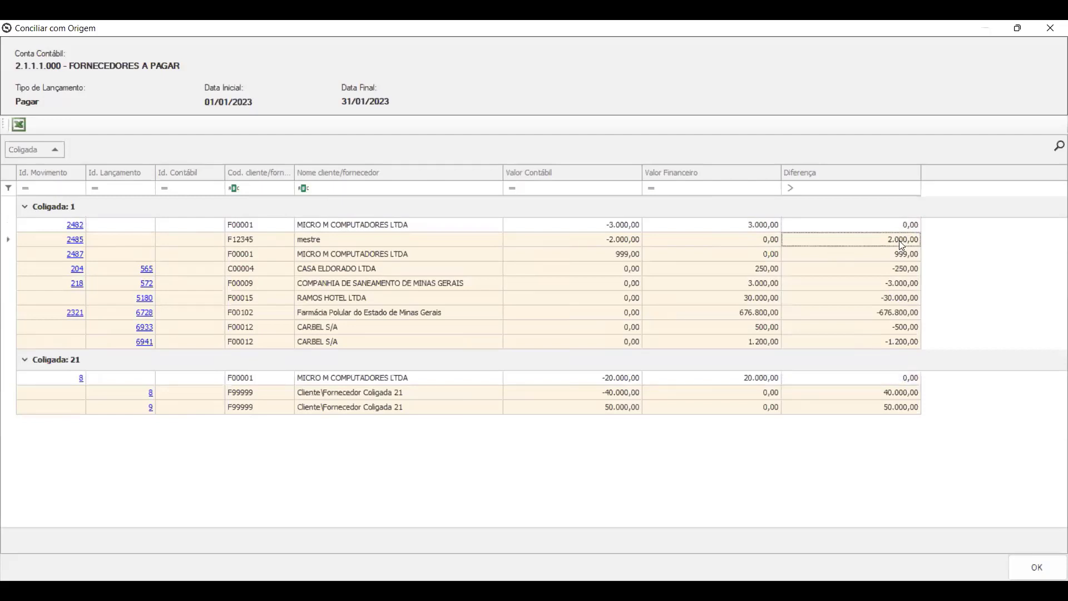
click(895, 344)
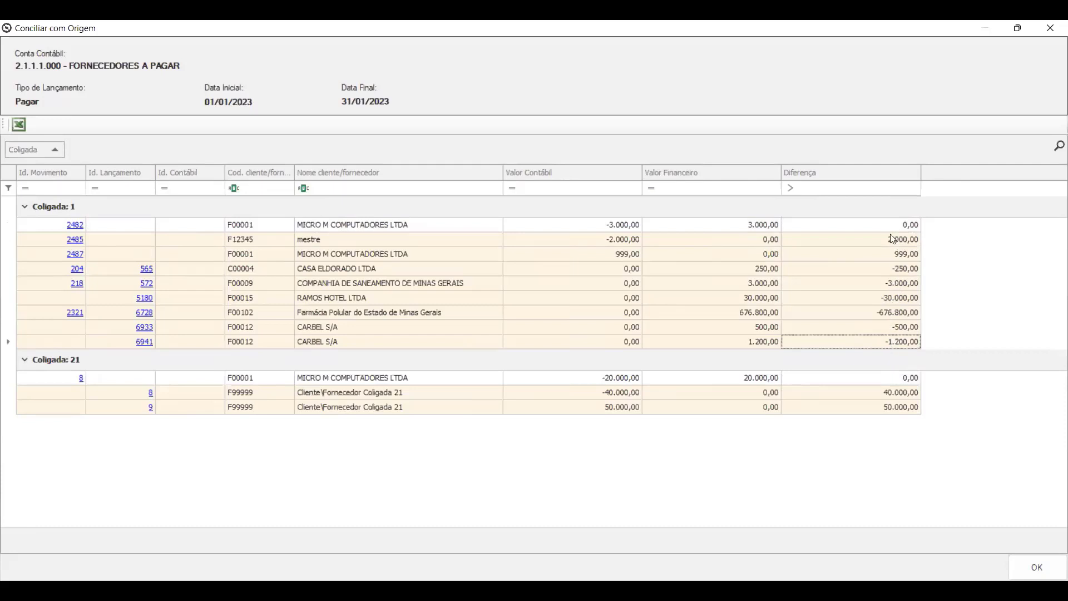
click(347, 225)
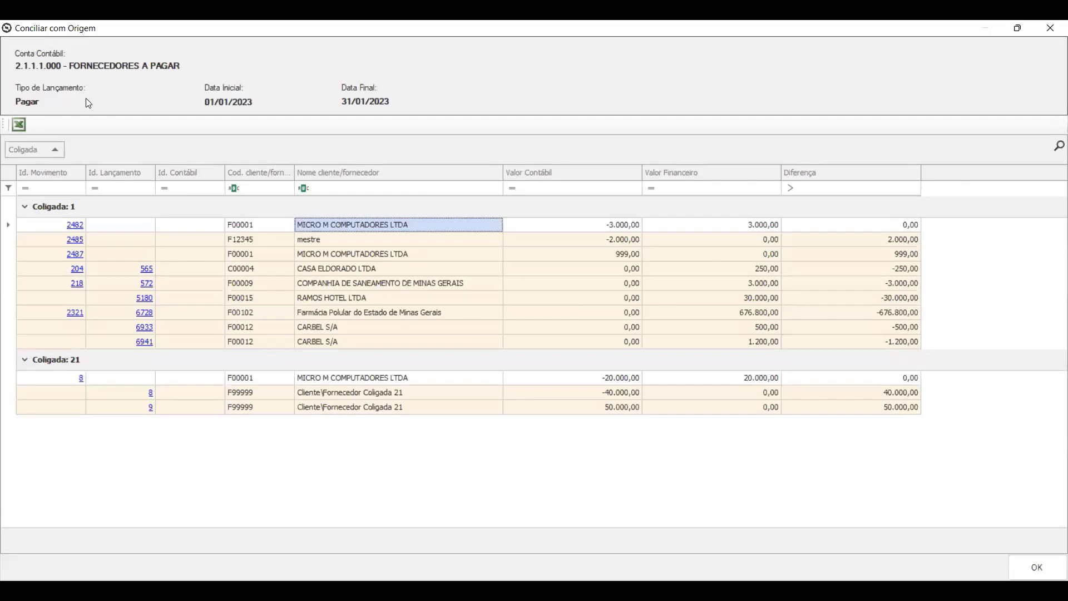
Step: Uncover the pending accounting entries to review their debits and credits down to Coligada 21, and maximize the Conciliar com Origem results again
drag(595, 28, 595, 401)
click(641, 378)
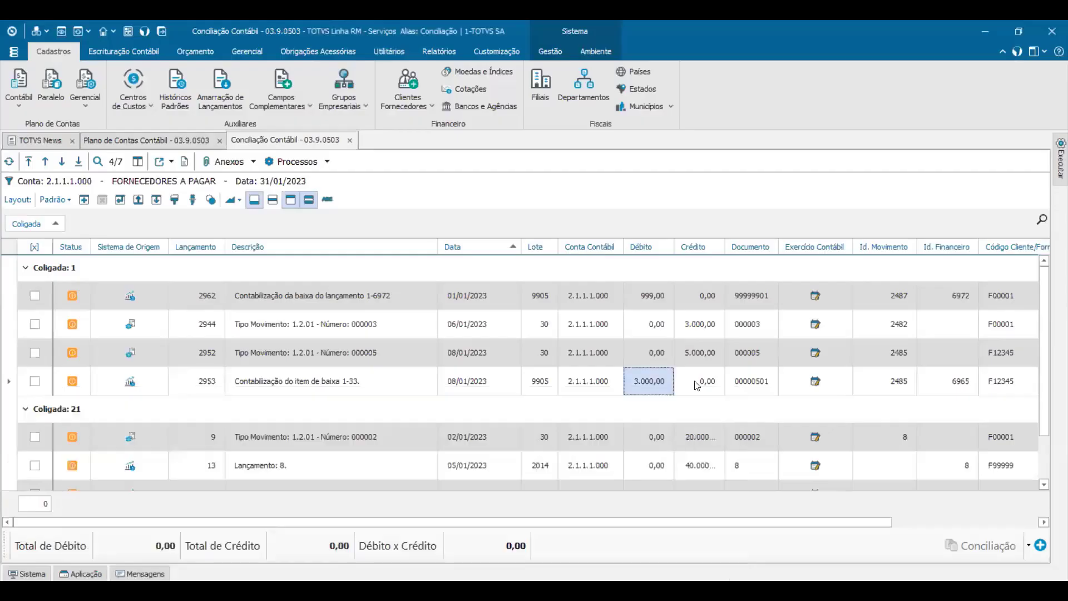
scroll(661, 392, down, 1)
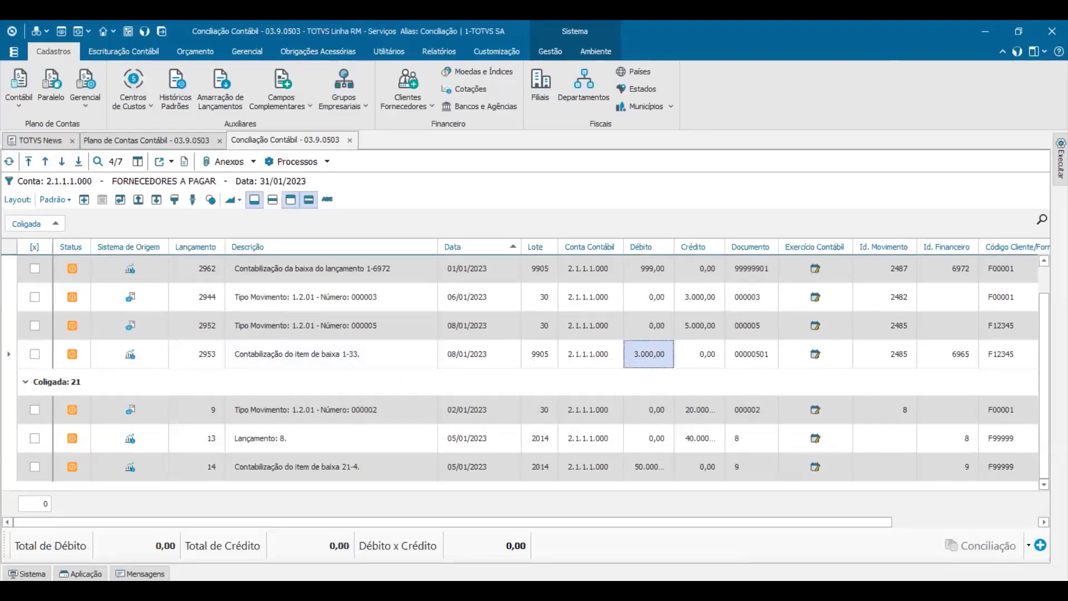
drag(521, 428, 531, 397)
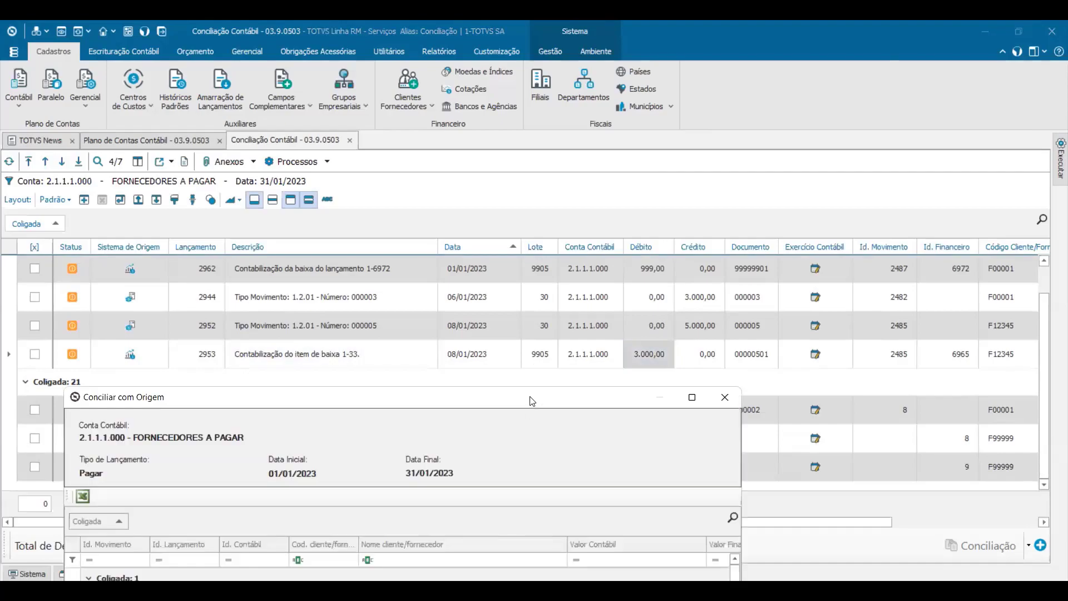
click(692, 397)
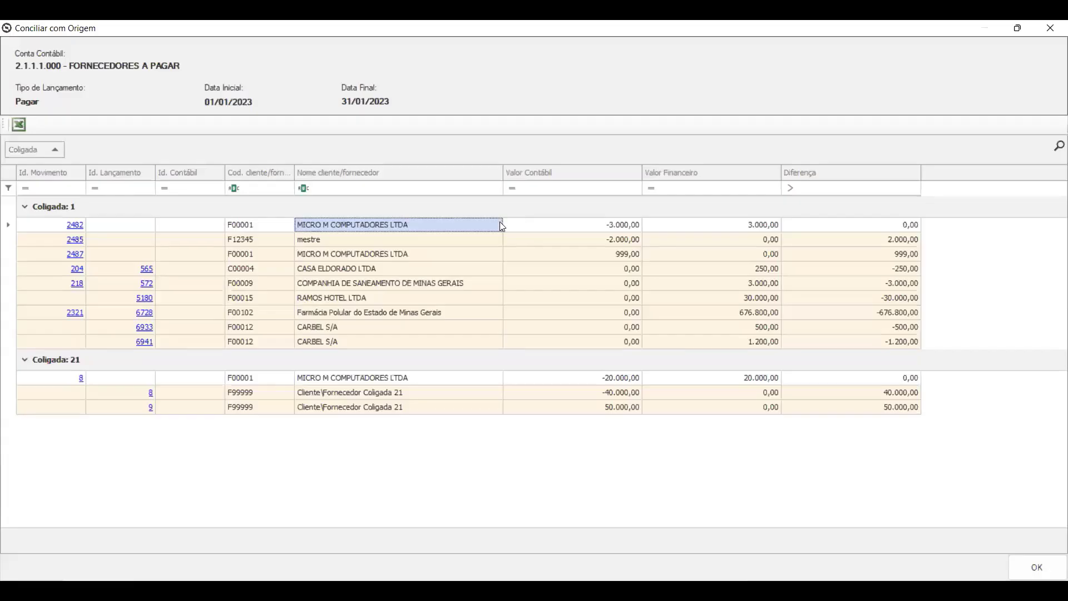
Step: Compare the accounting and financial values of movement 2482, and check the account 2.1.1.1.000 credit line in its accounting entry
click(622, 231)
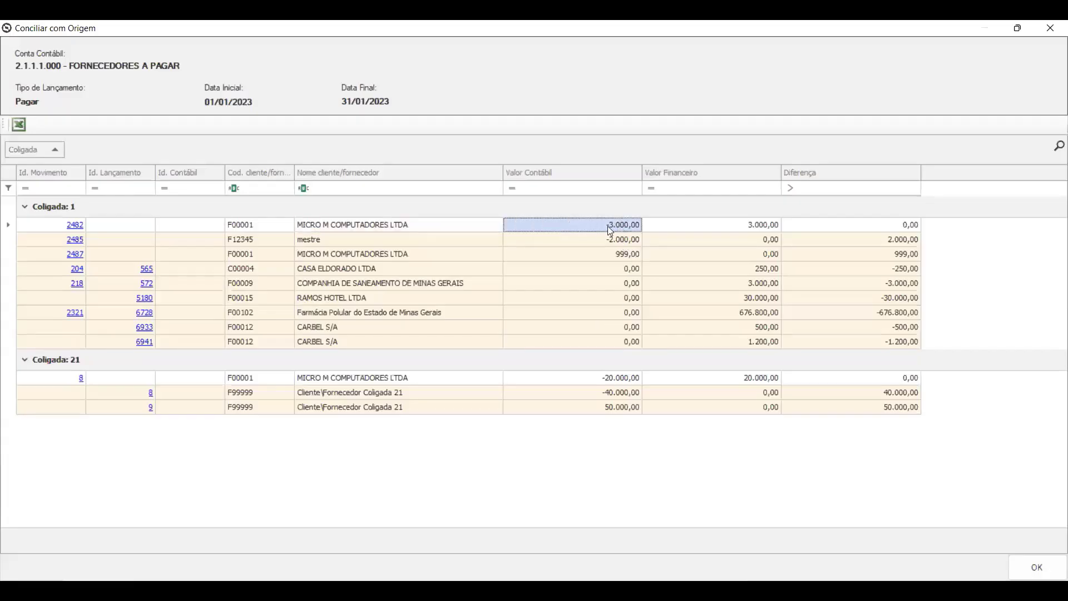
click(764, 230)
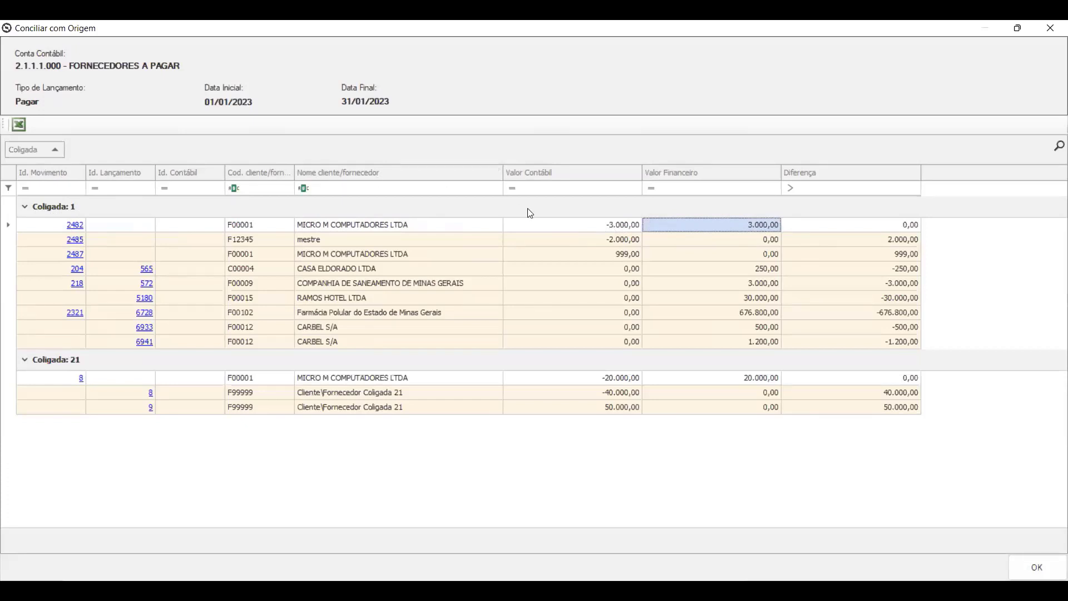
click(70, 224)
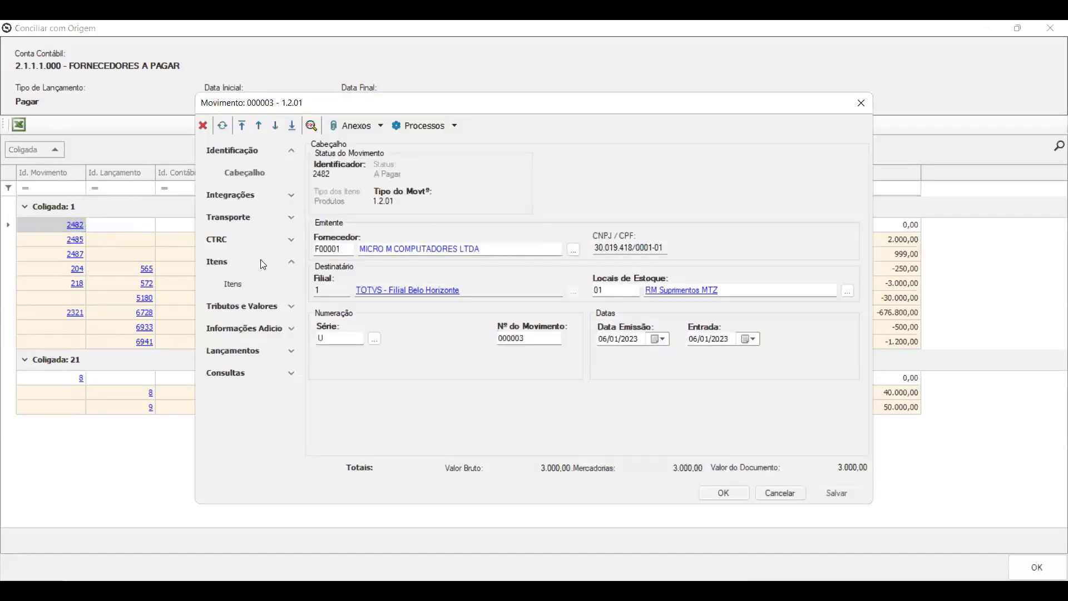
click(292, 351)
click(230, 390)
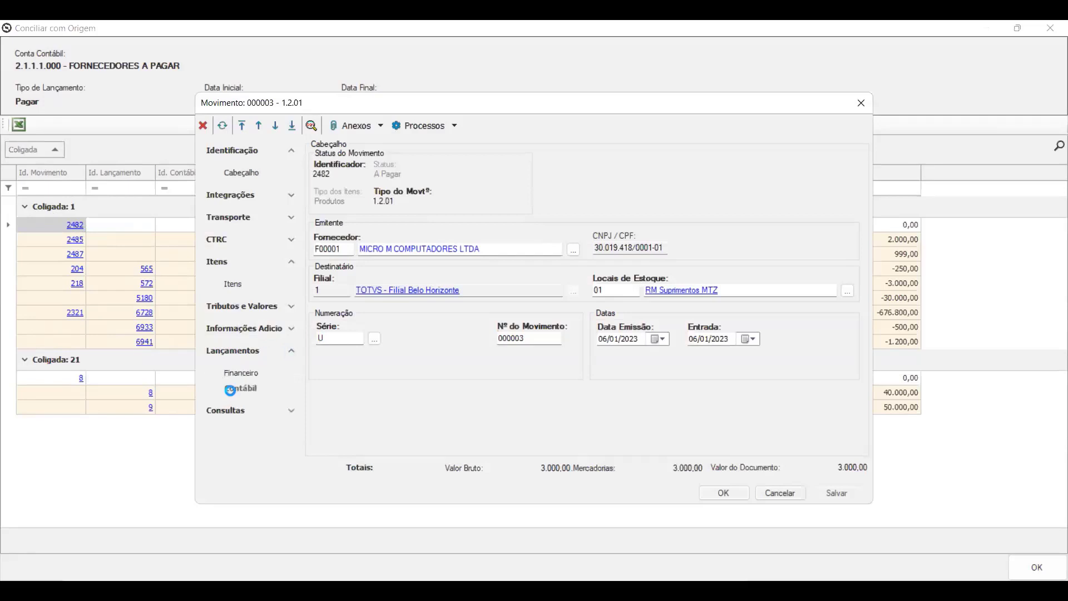
drag(377, 418, 449, 434)
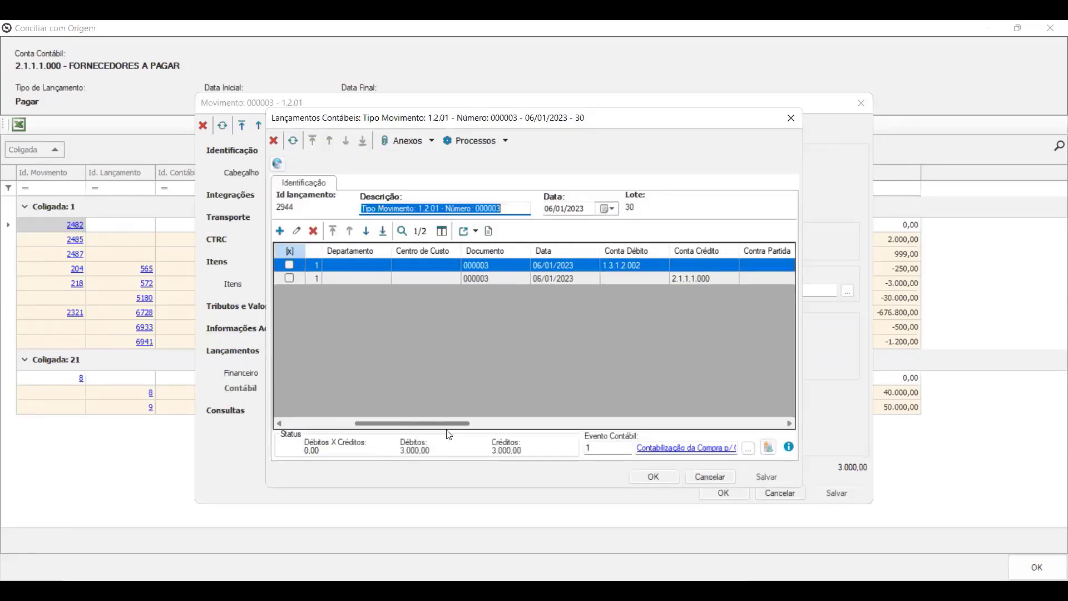
click(698, 279)
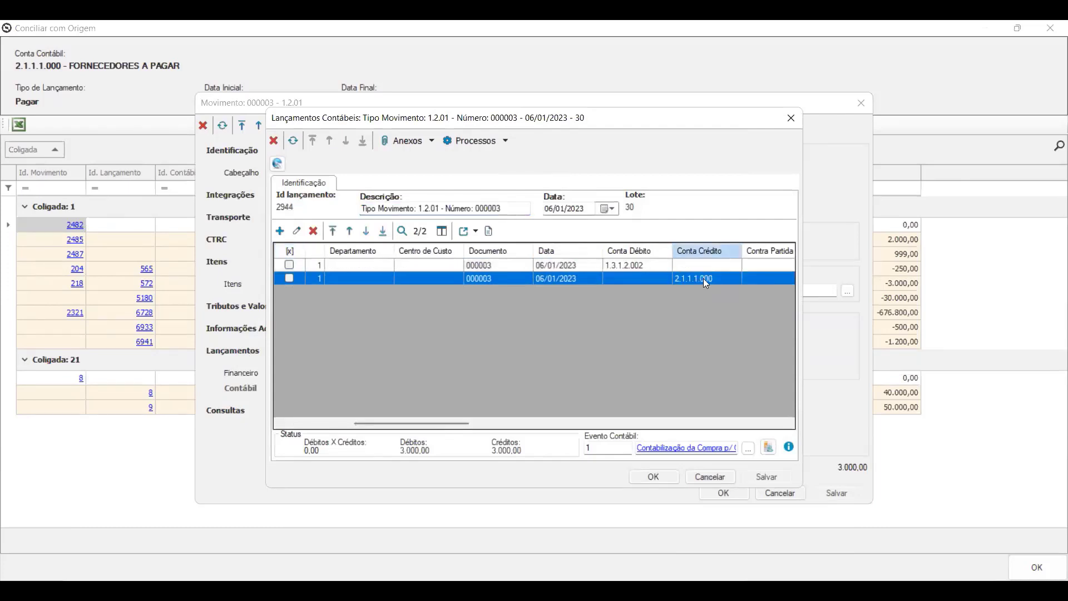
click(697, 477)
Step: Open financial entry 6962 of movement 2482, check its Baixas do Lançamento, and cancel out of the entry
click(260, 374)
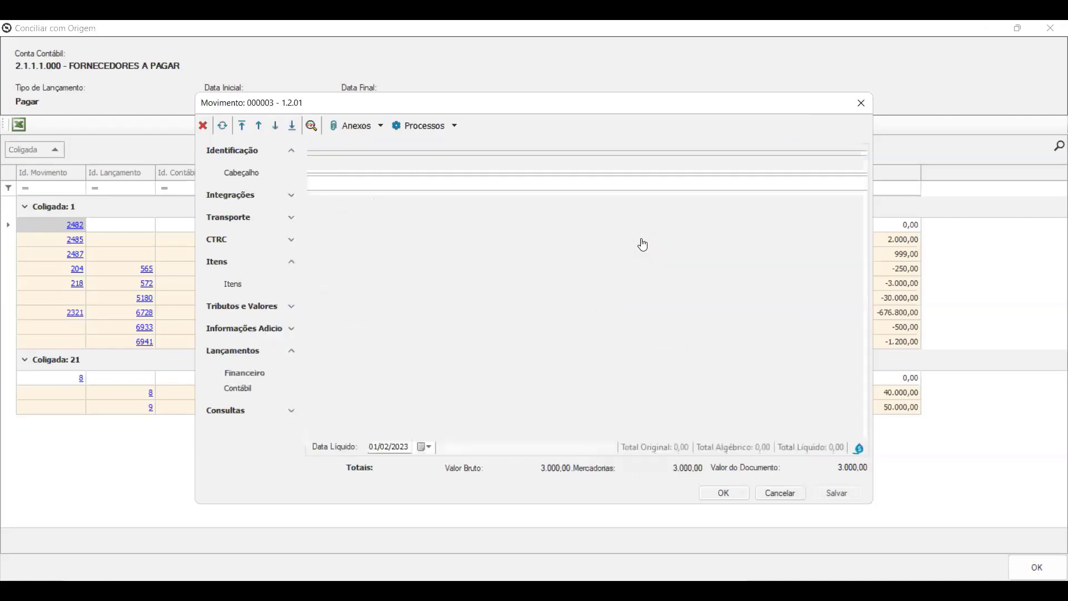
click(446, 267)
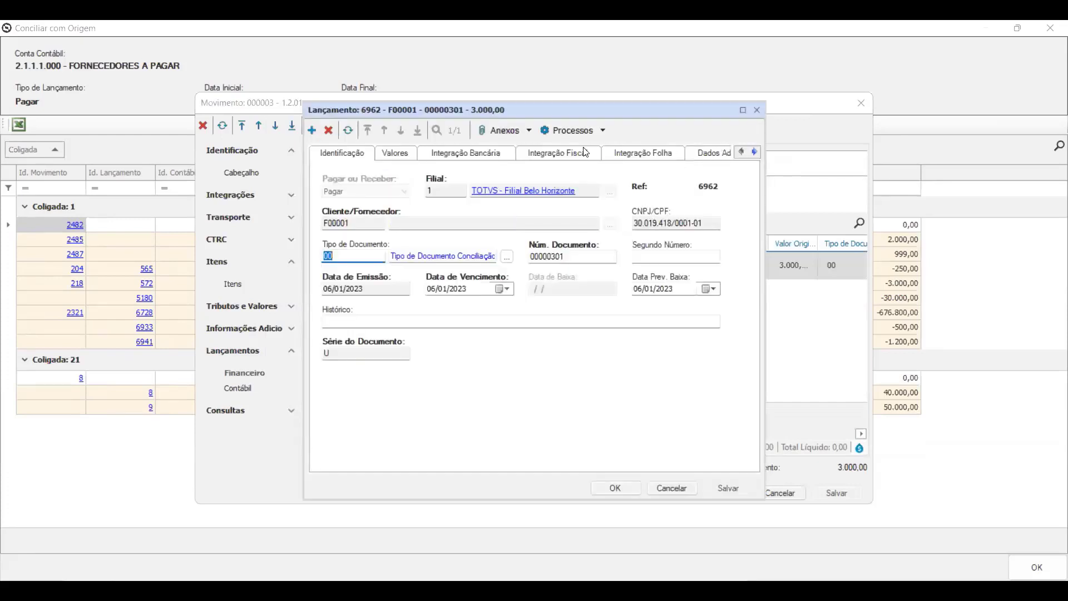
click(532, 132)
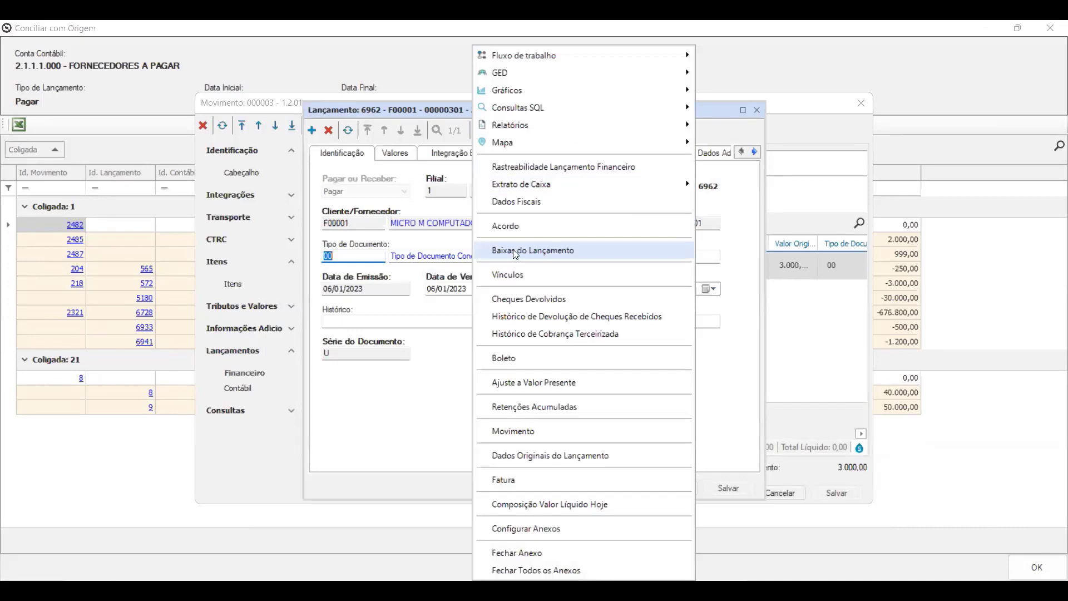
click(516, 251)
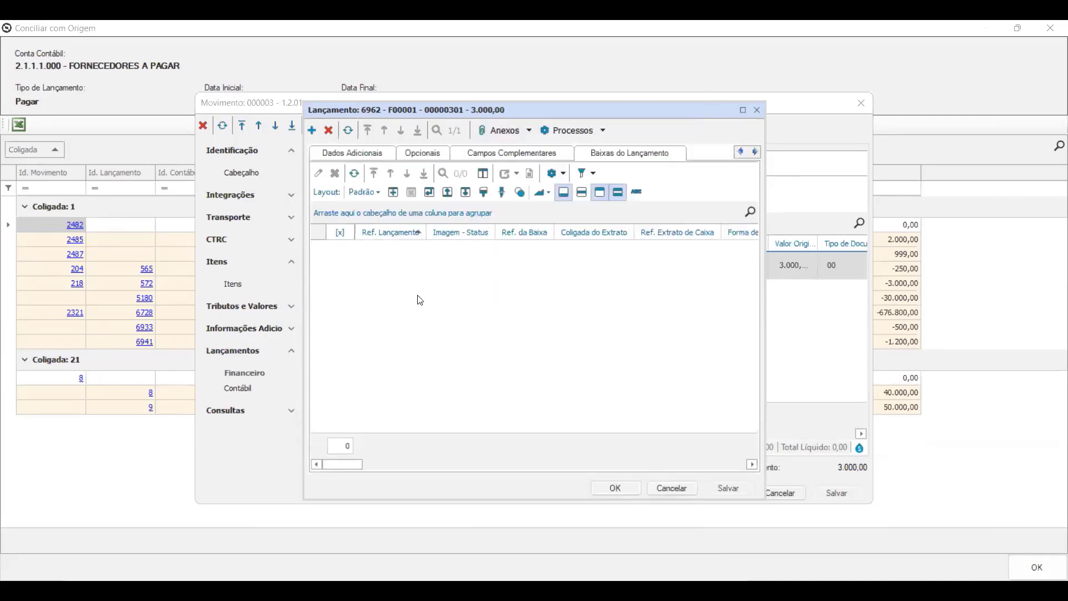
click(673, 489)
Step: Check the Tipo Contábil in the additional data of financial entry 6962, and close the entry and movement 2482
click(394, 268)
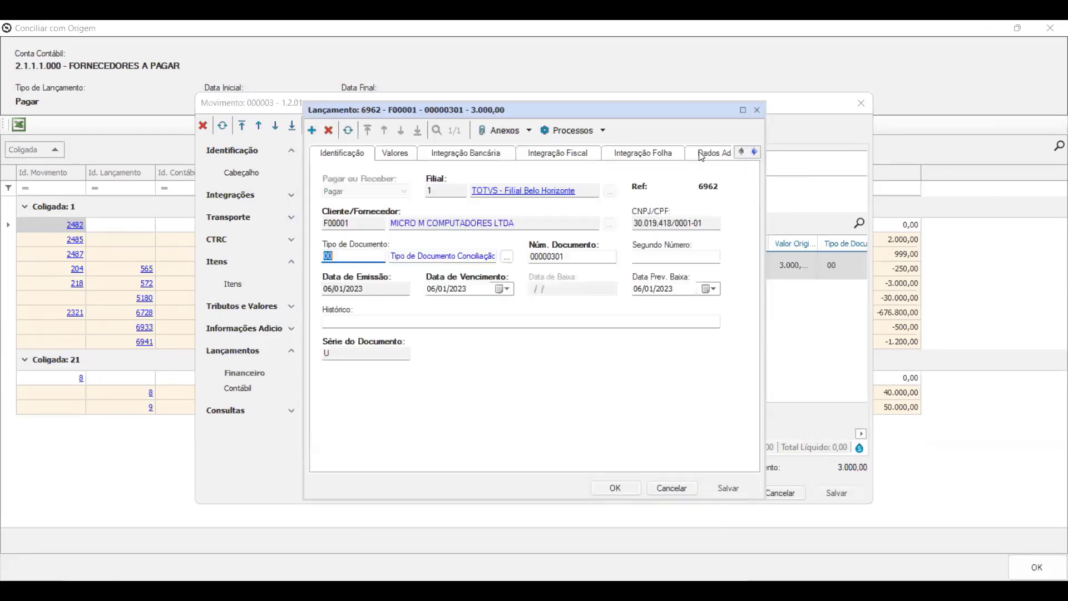
click(703, 154)
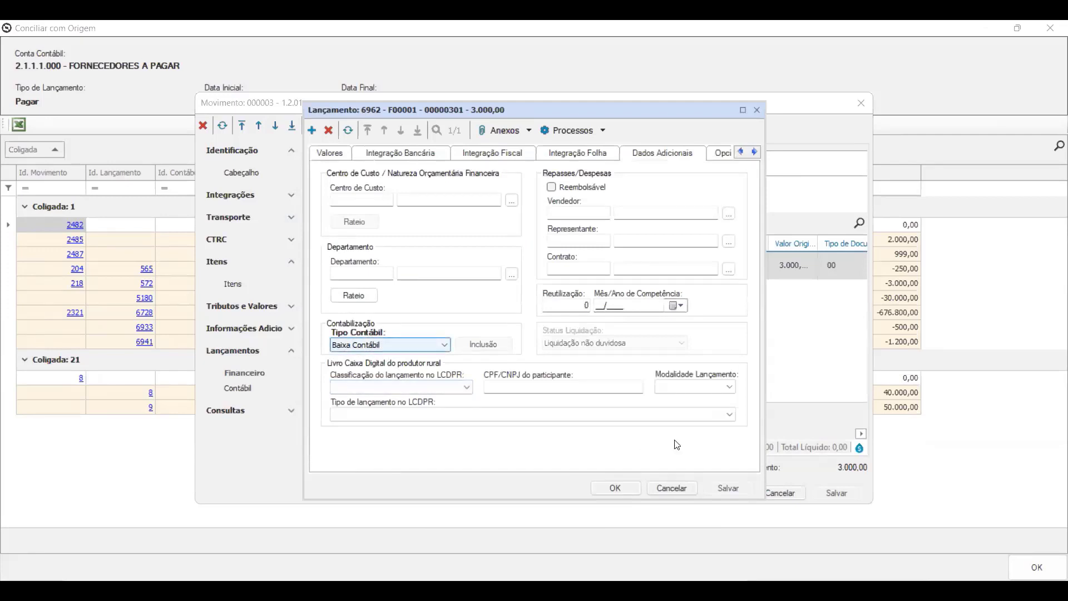
click(672, 488)
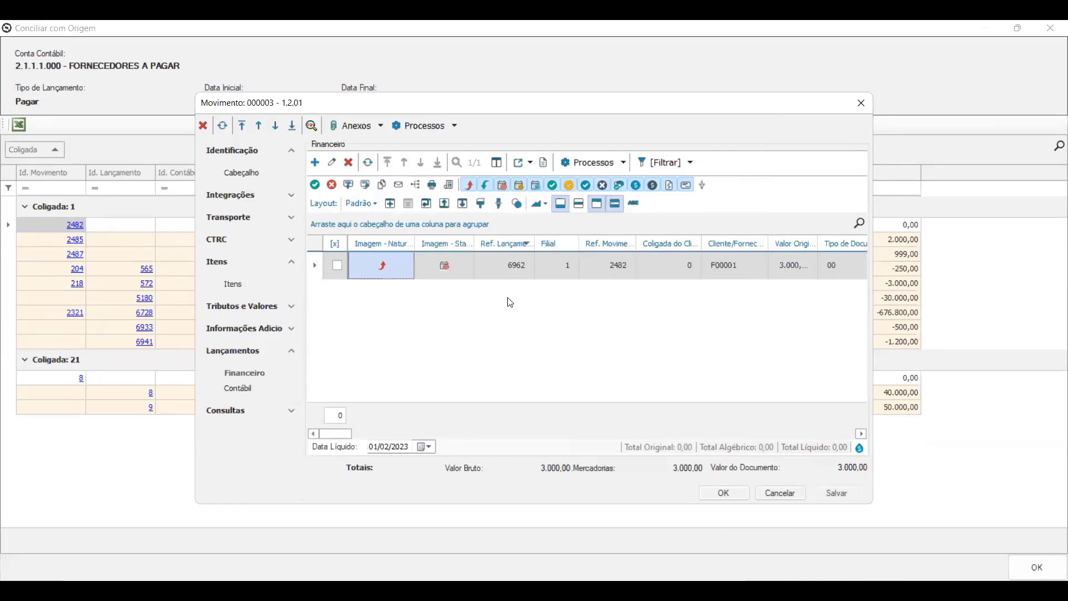
drag(668, 103, 742, 253)
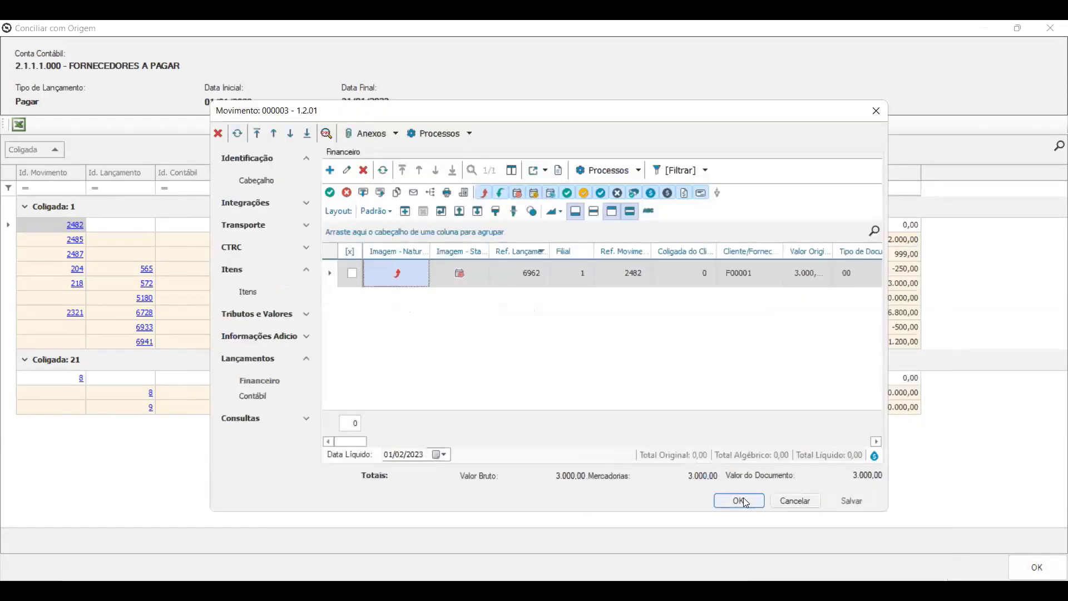
click(744, 499)
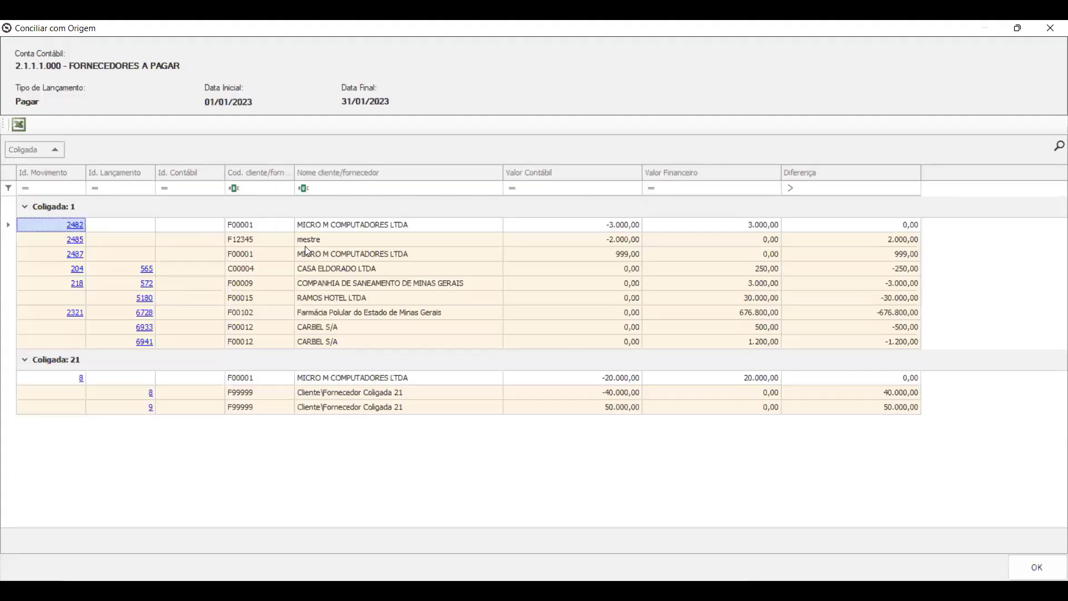
Step: Compare the accounting and financial values of movement 2485 in Coligada 1
click(364, 243)
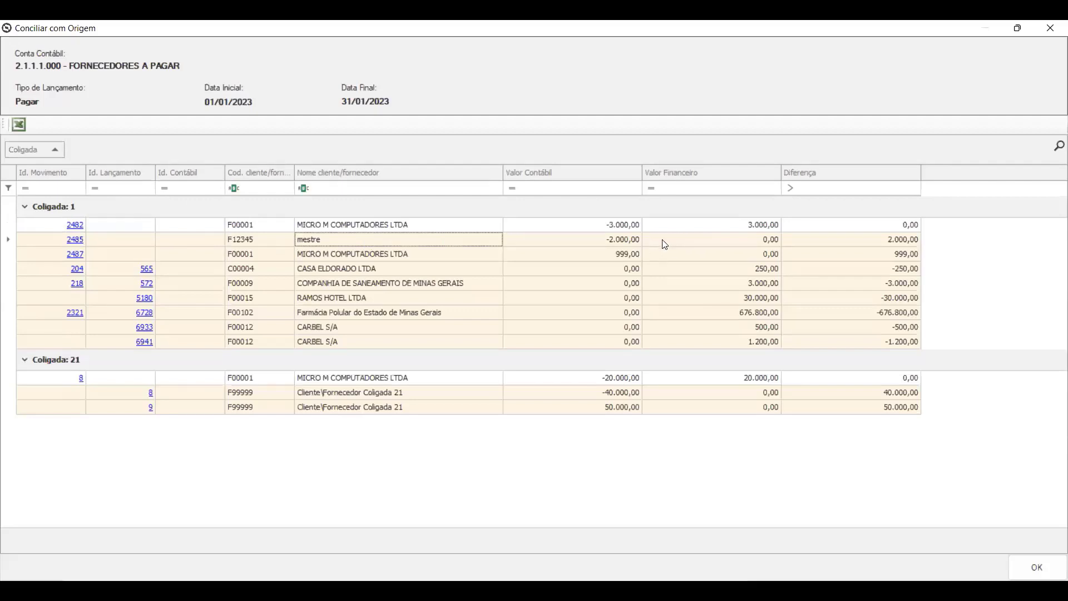
click(665, 245)
click(621, 245)
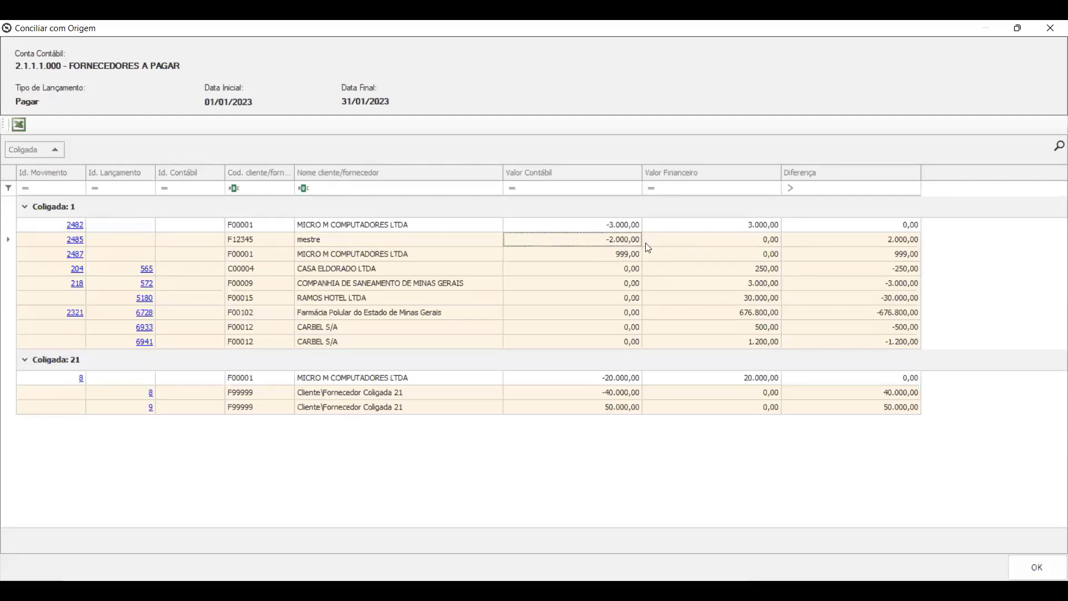
click(751, 240)
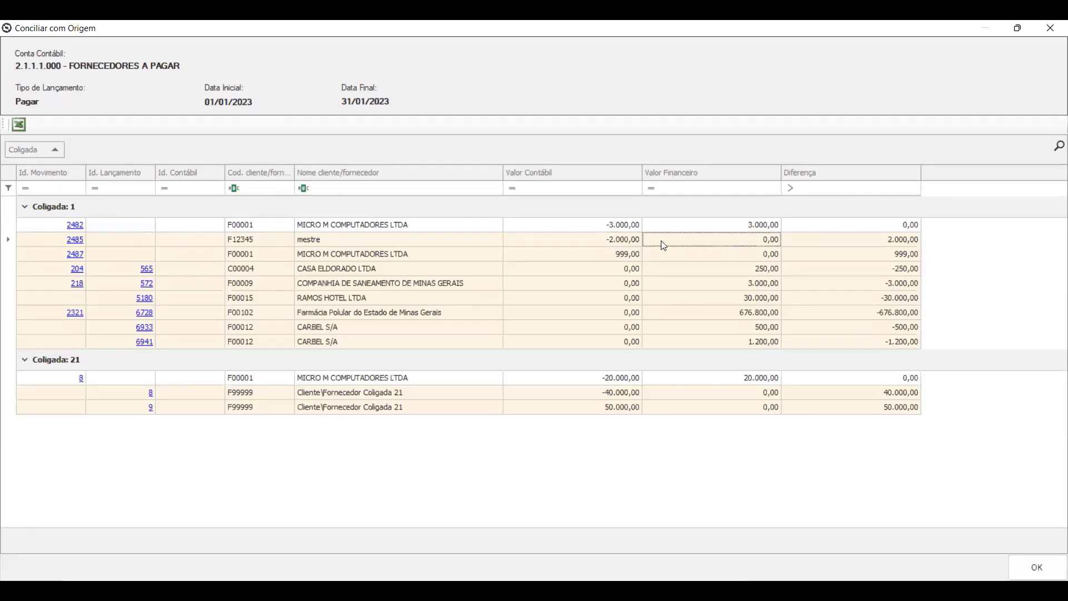
click(615, 242)
Step: Open movement 2485, check the account 2.1.1.1.000 credit line in its accounting entry, and cancel out of the entry
click(78, 239)
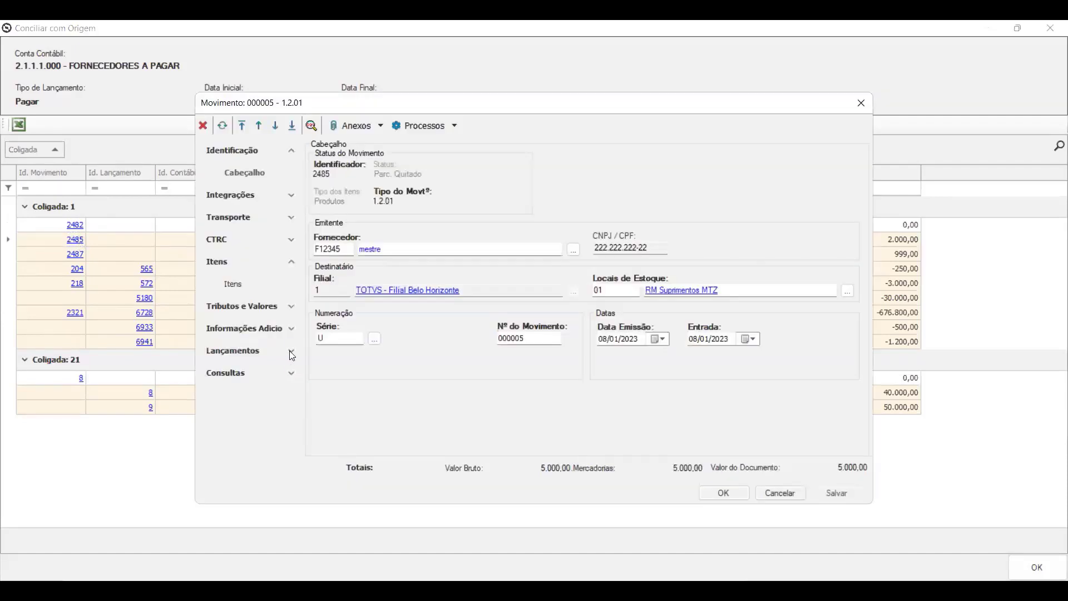
click(240, 389)
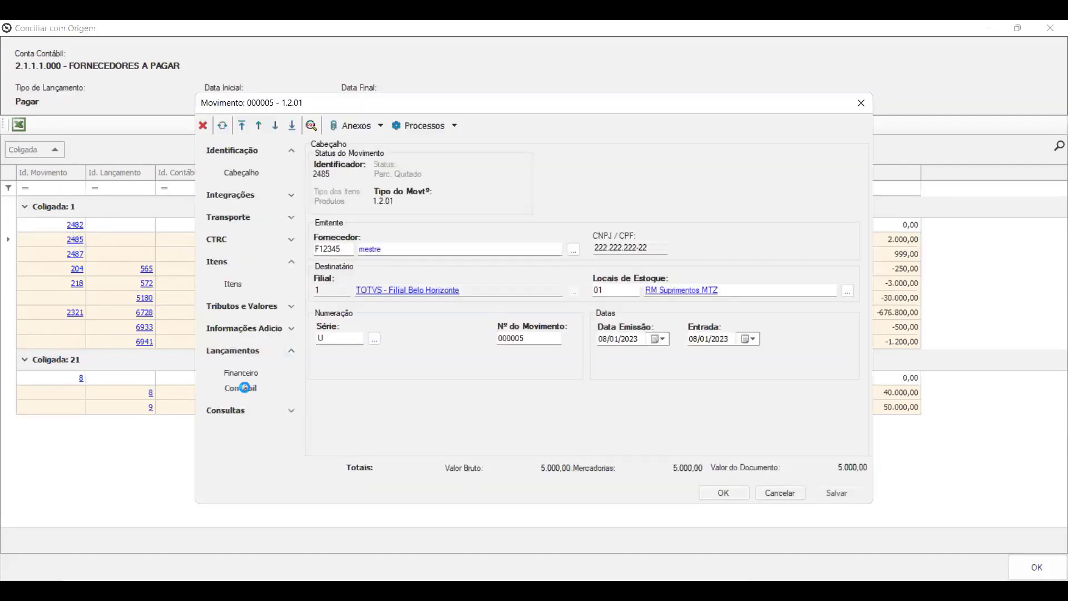
drag(391, 423, 464, 424)
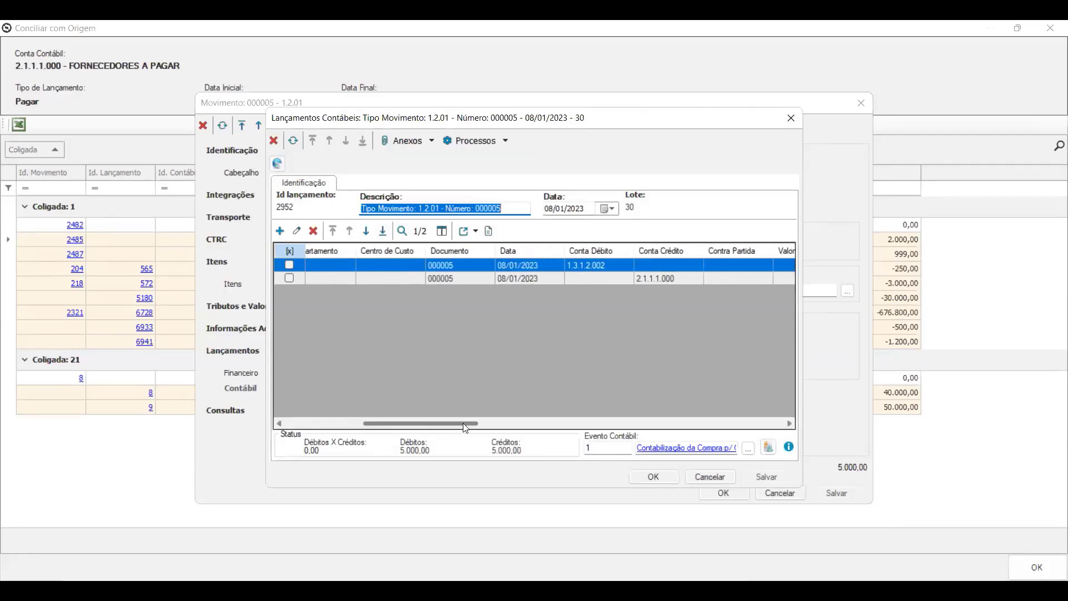
click(660, 278)
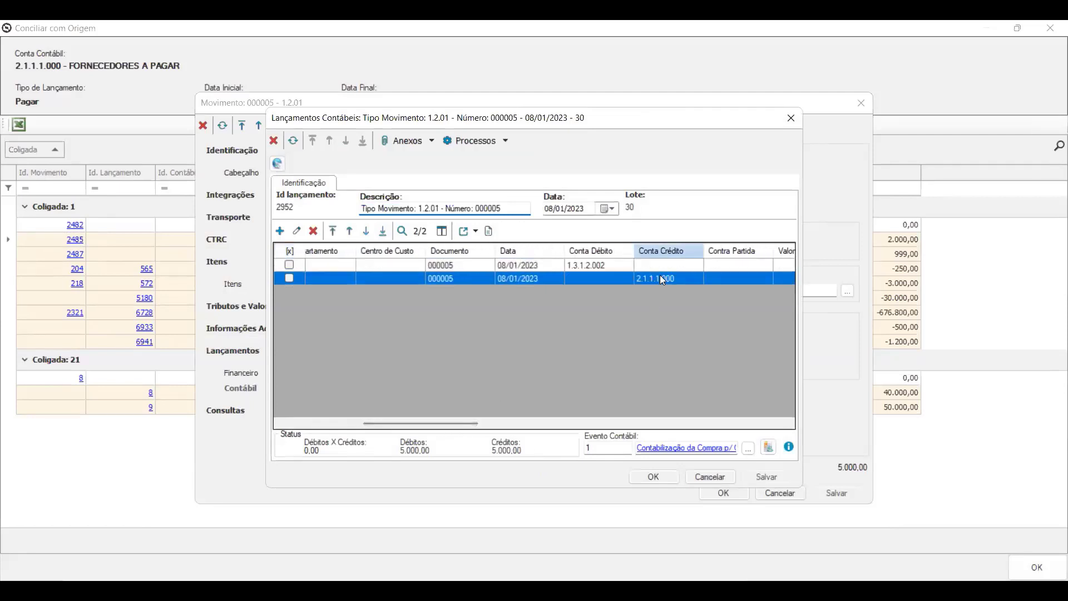
click(714, 478)
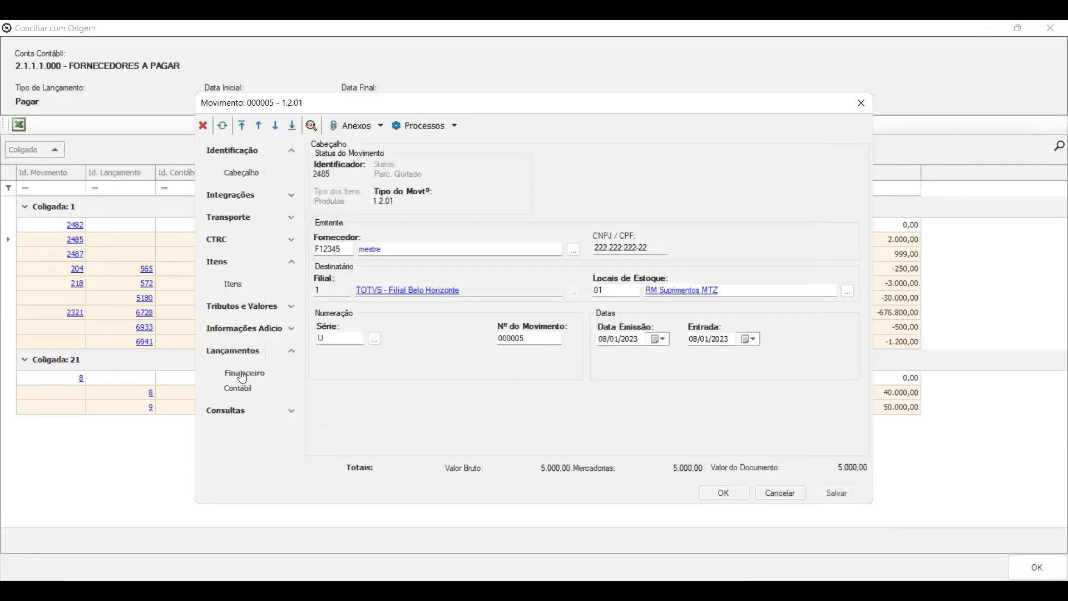
Step: List the financial entry of movement 2485, and recheck the credit account of the second line in its accounting entry
click(242, 373)
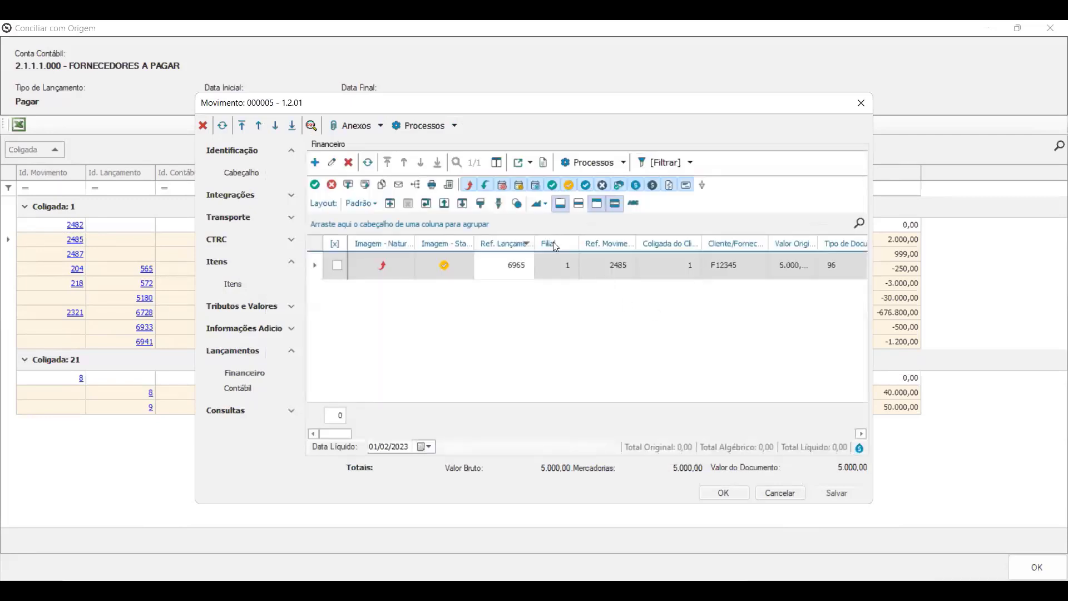
click(239, 388)
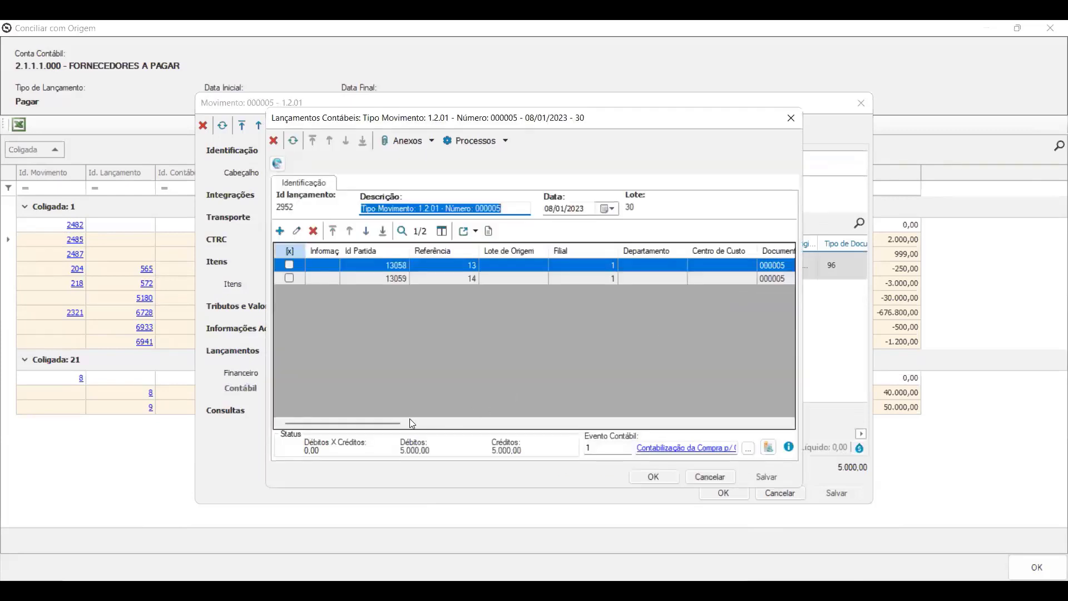
drag(385, 421, 462, 410)
click(666, 279)
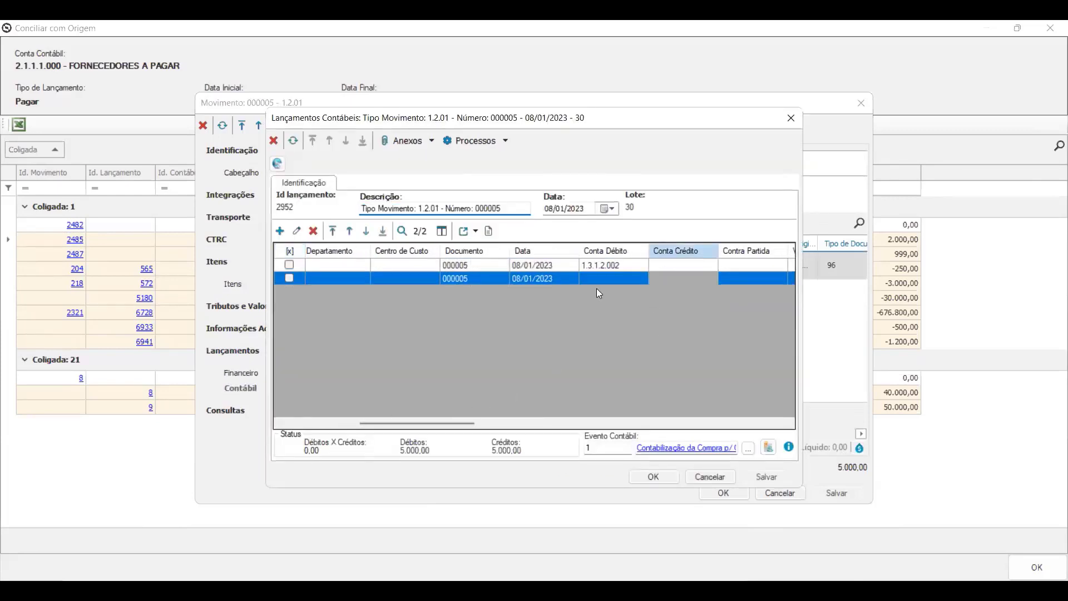
click(713, 477)
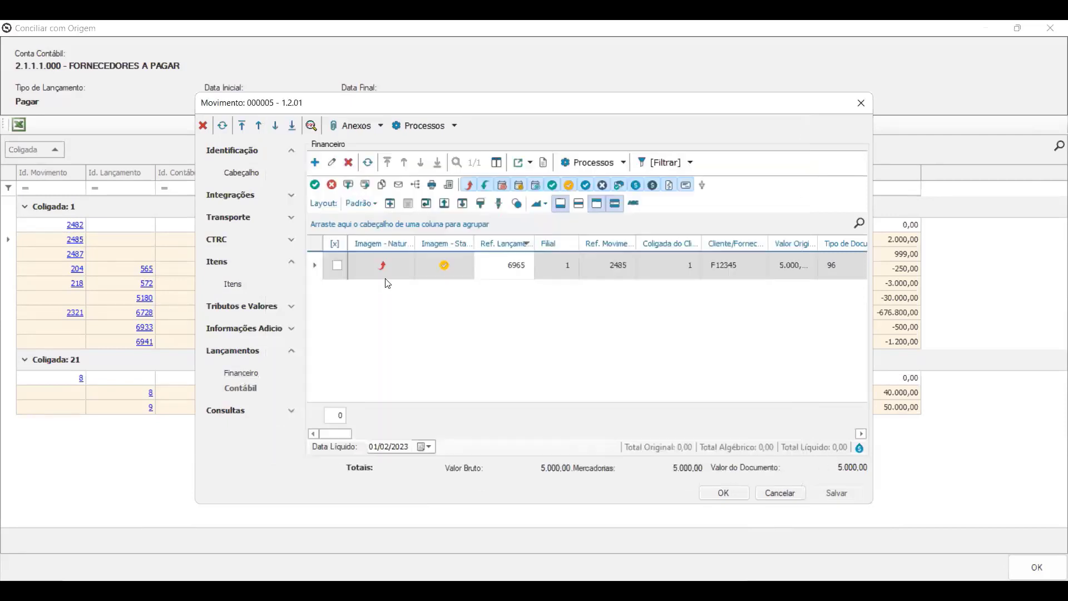
Step: Open financial entry 6965 of movement 2485, and open baixa 33 from its Baixas do Lançamento
double_click(445, 268)
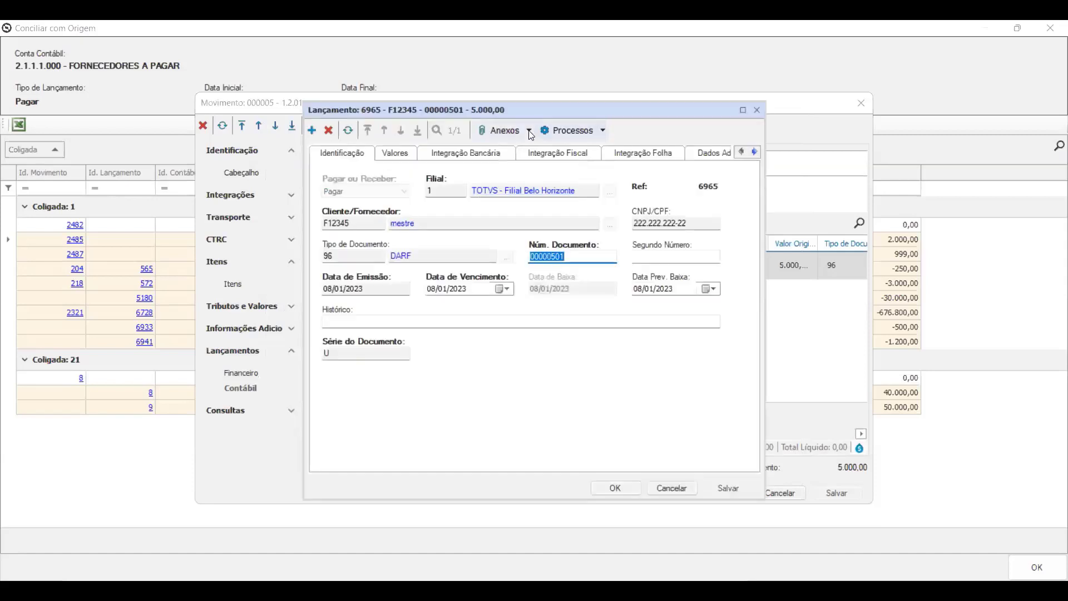
click(530, 131)
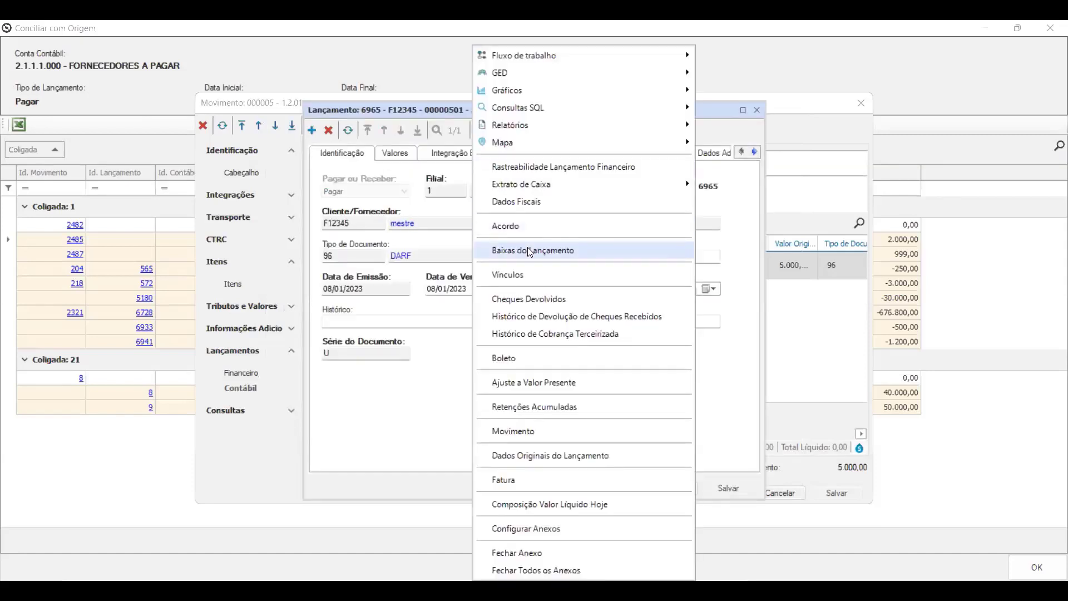
click(530, 251)
click(484, 257)
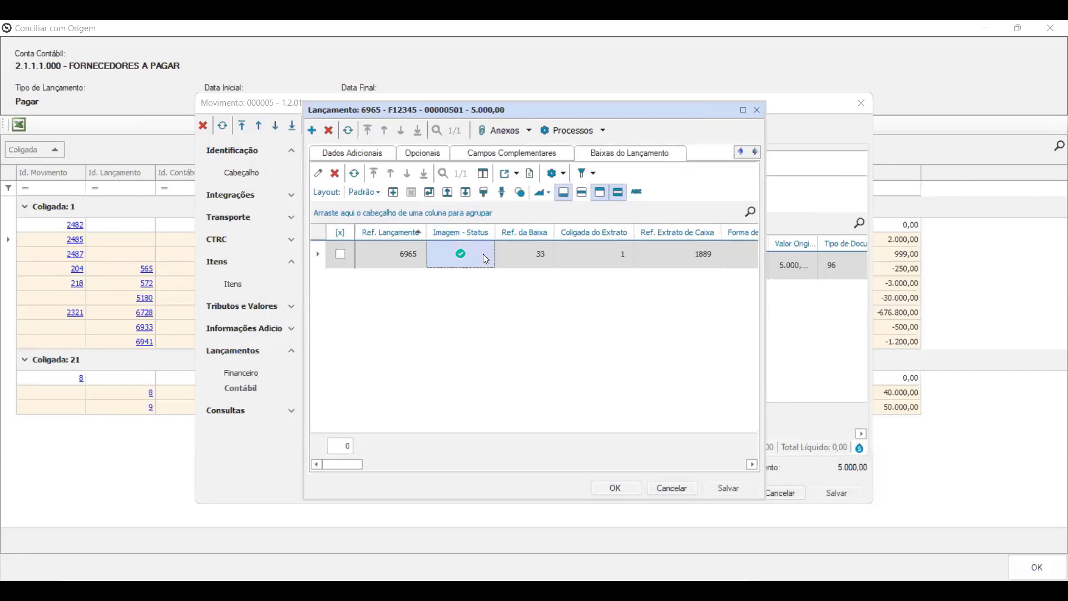
double_click(483, 255)
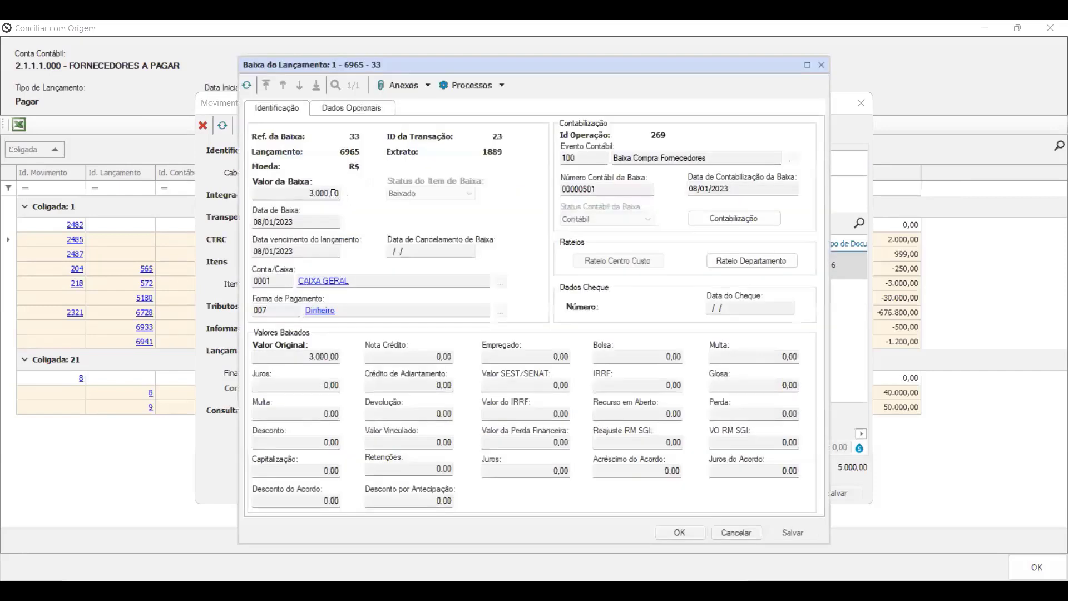
Step: Check the account 2.1.1.1.000 debit line in the accounting of baixa 33, and close the baixa, entry 6965 and movement 2485
click(734, 218)
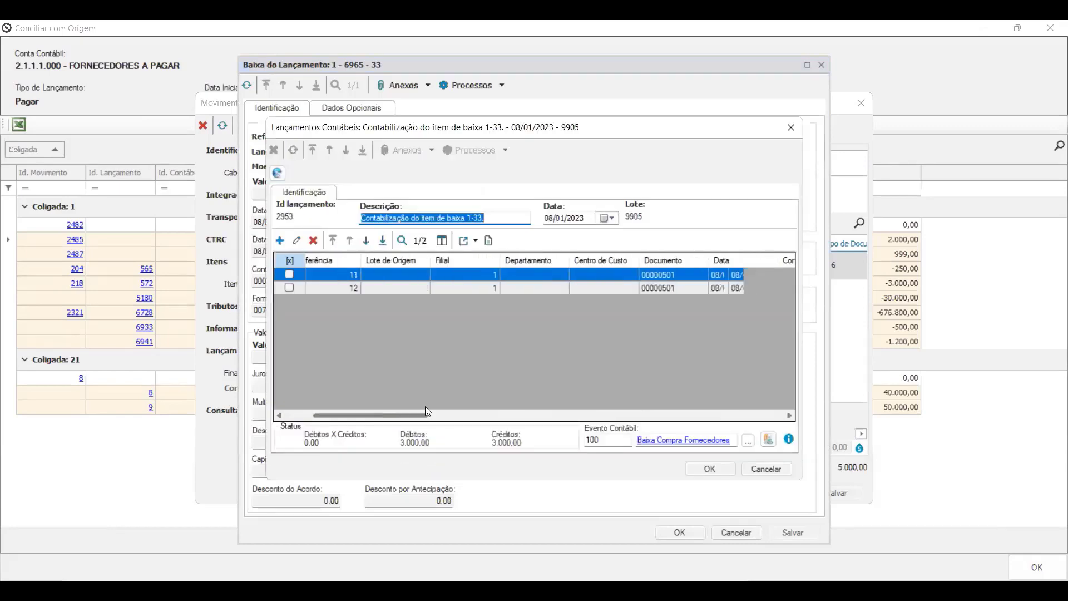
drag(425, 415, 459, 416)
click(577, 276)
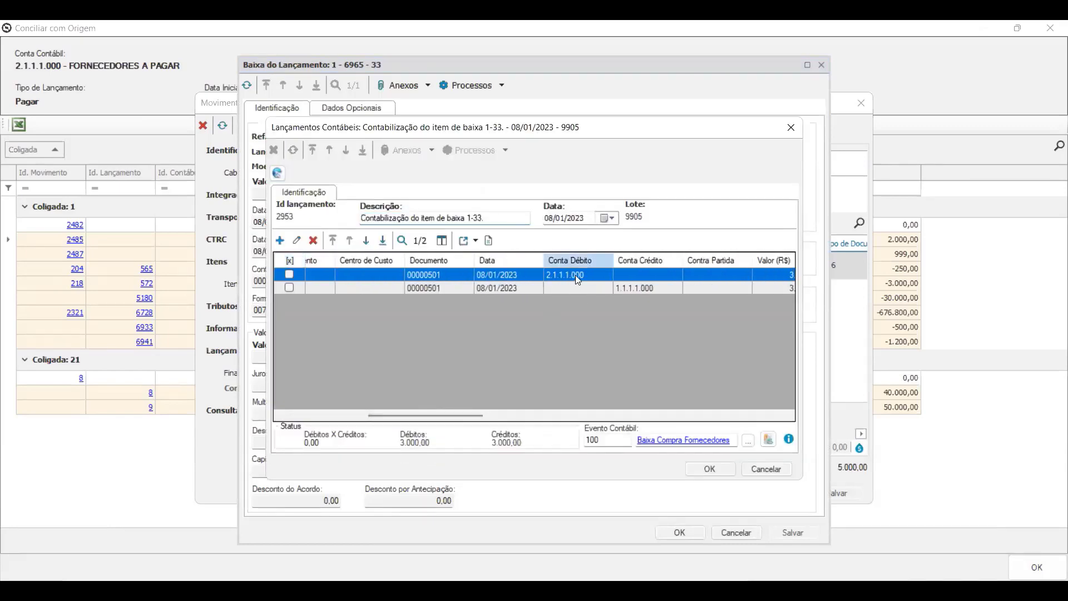
click(779, 471)
click(741, 534)
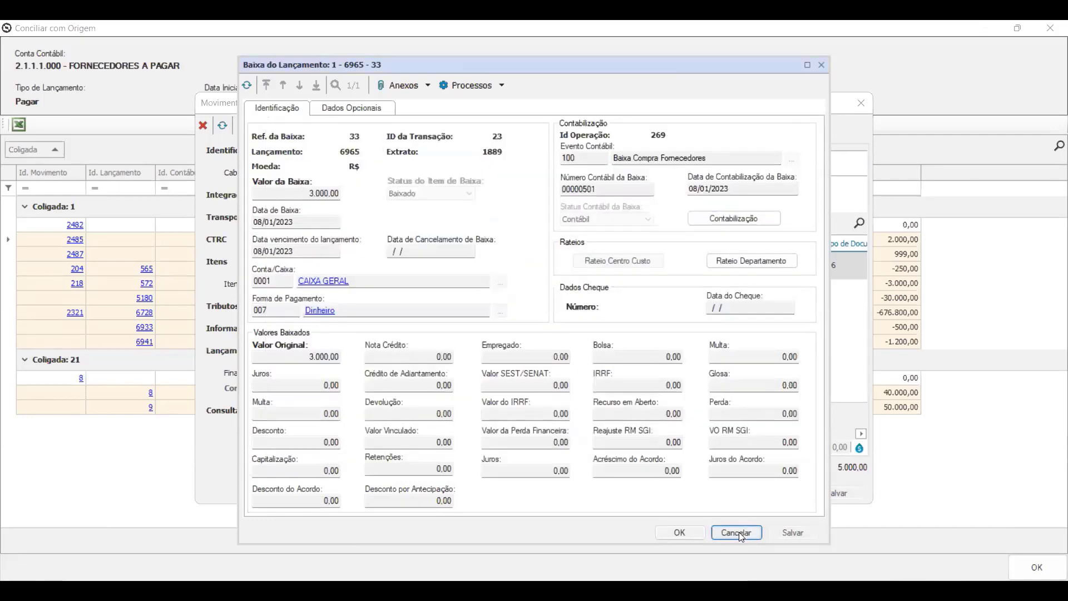
click(674, 487)
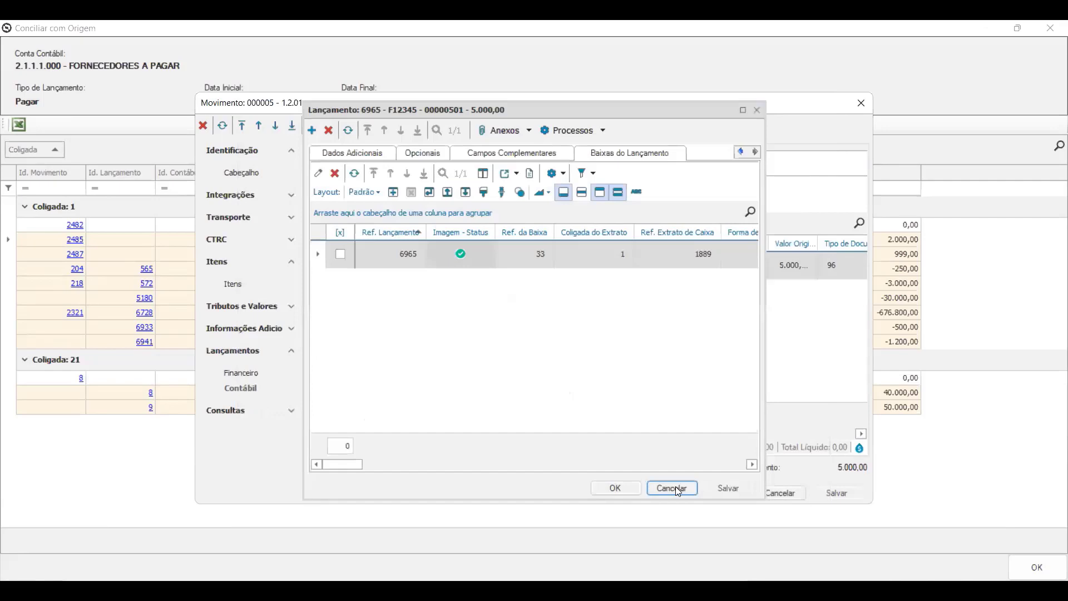
click(778, 493)
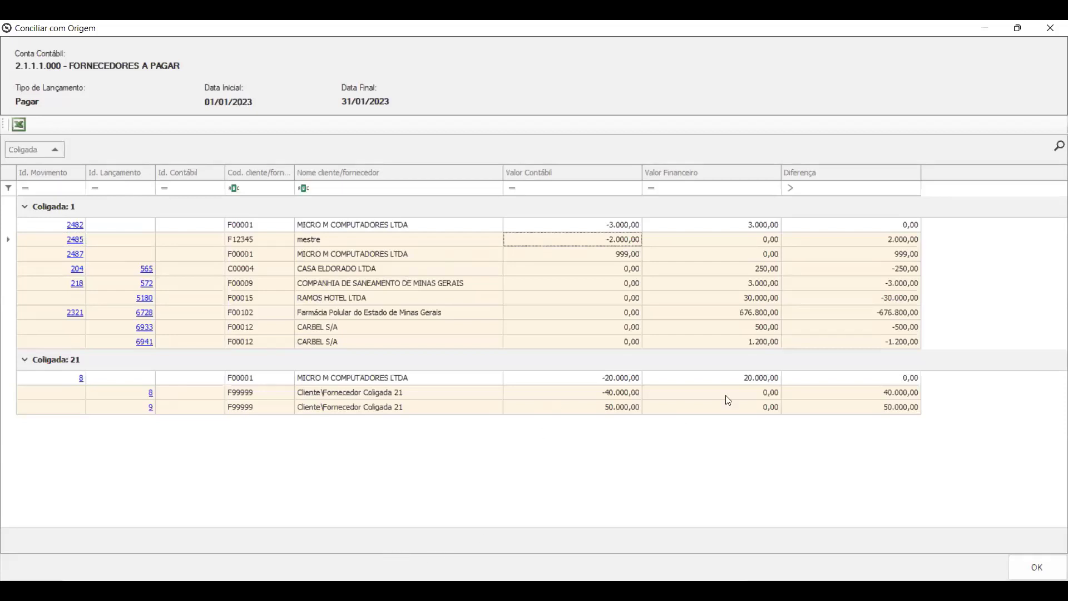
Step: Export the Conciliar com Origem results as an XLS document, replacing teste.XLS in C:\Temp, and open the generated file
click(347, 283)
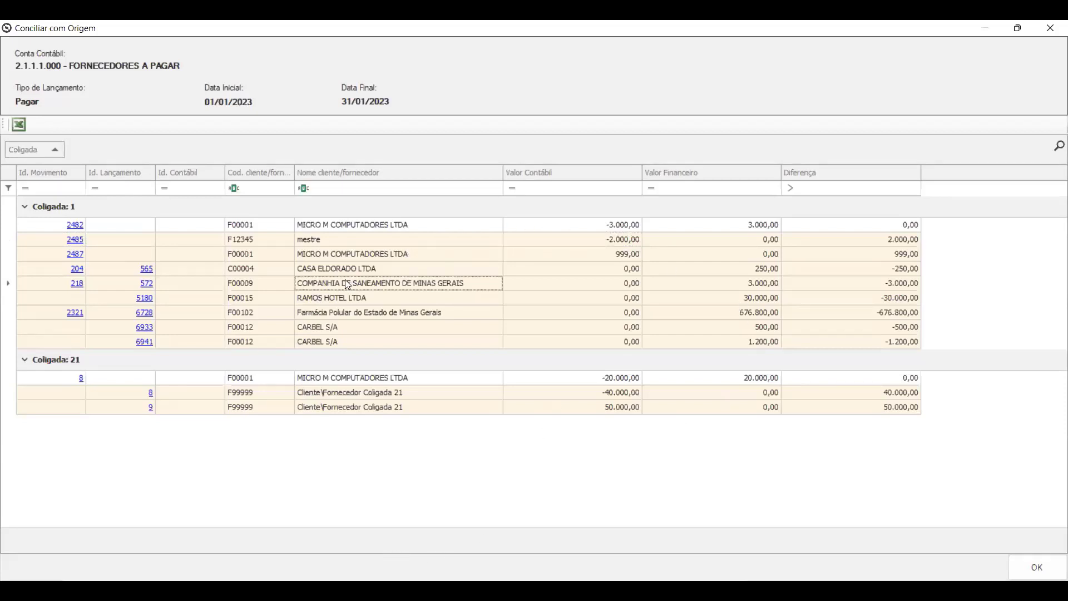
click(368, 256)
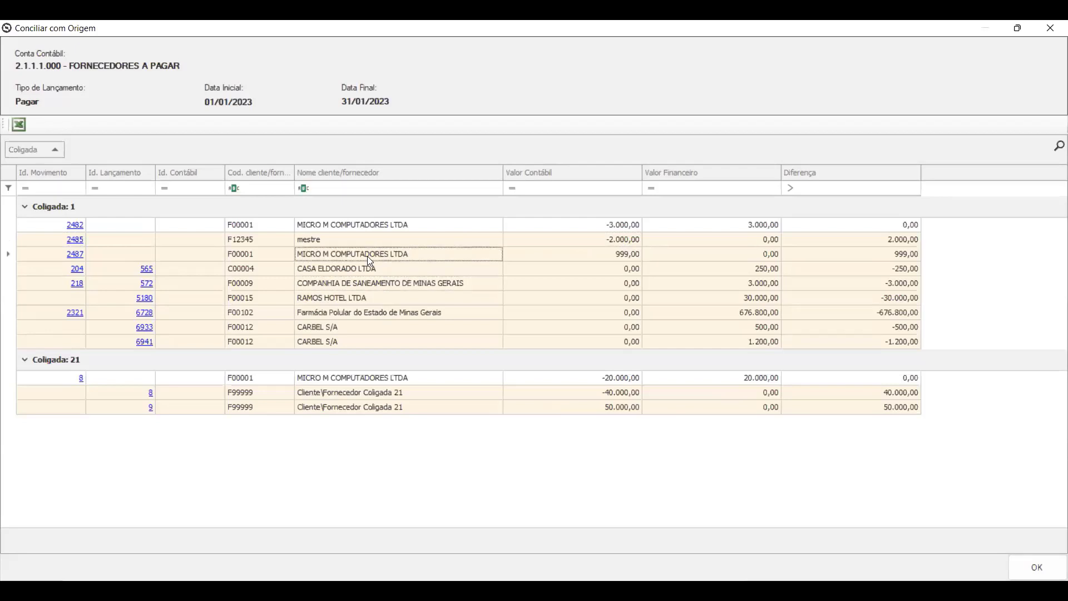
click(19, 127)
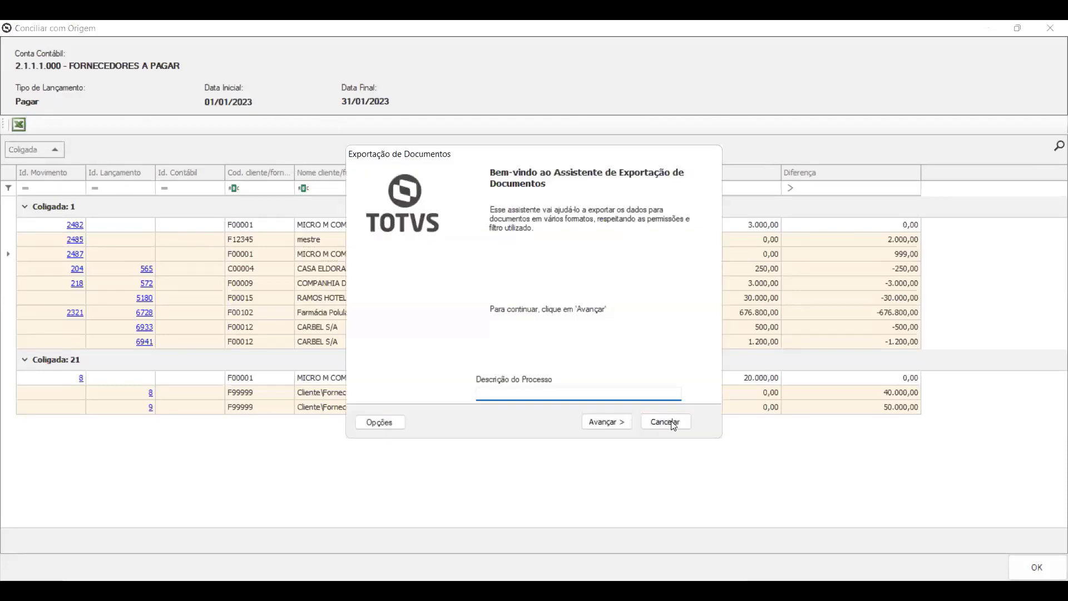
click(594, 421)
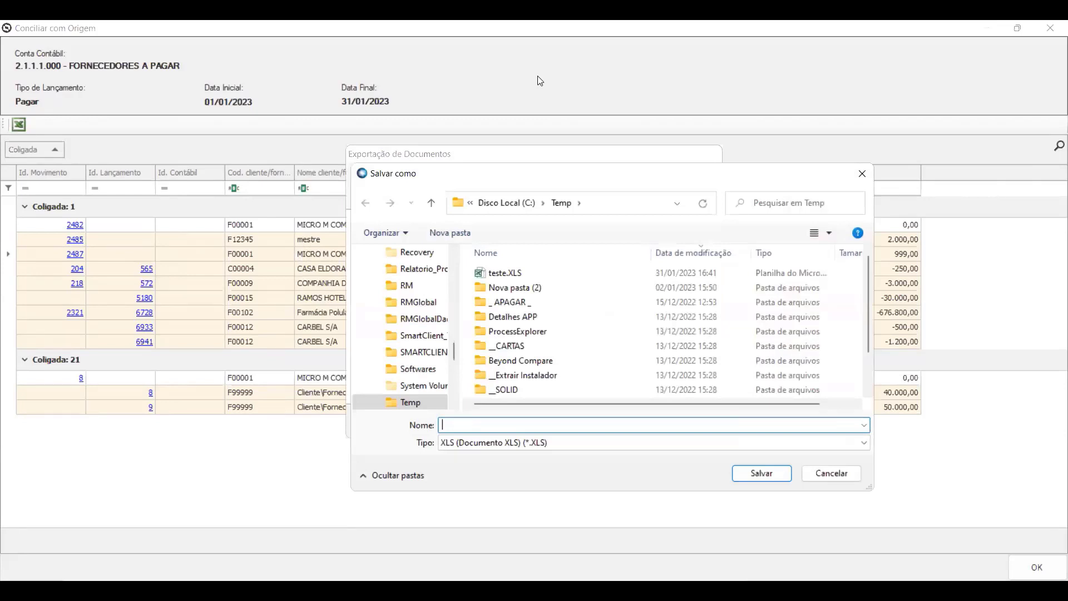
click(505, 273)
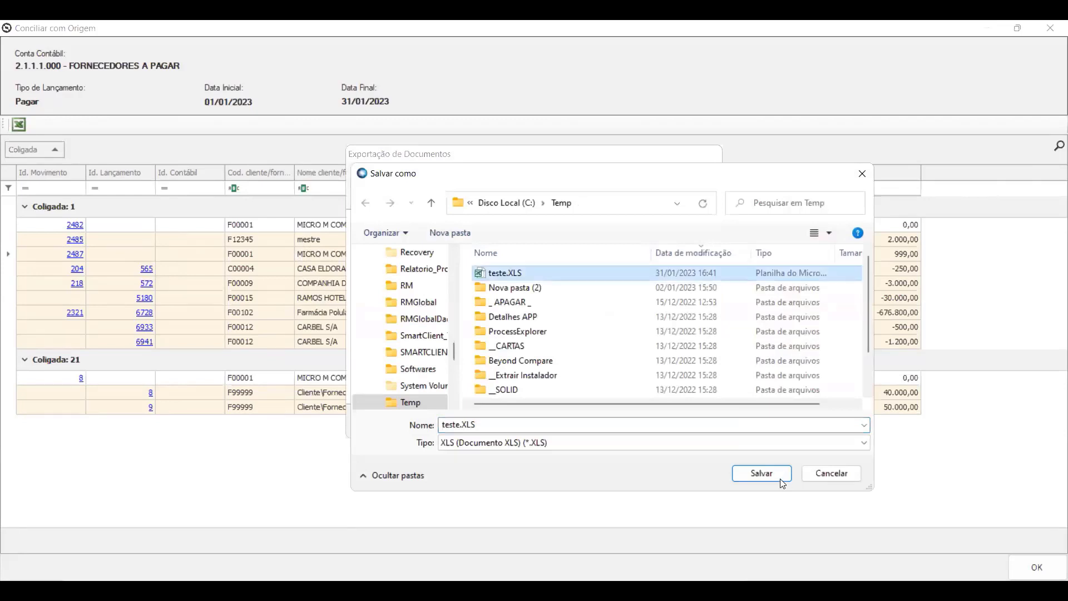
click(762, 473)
click(565, 315)
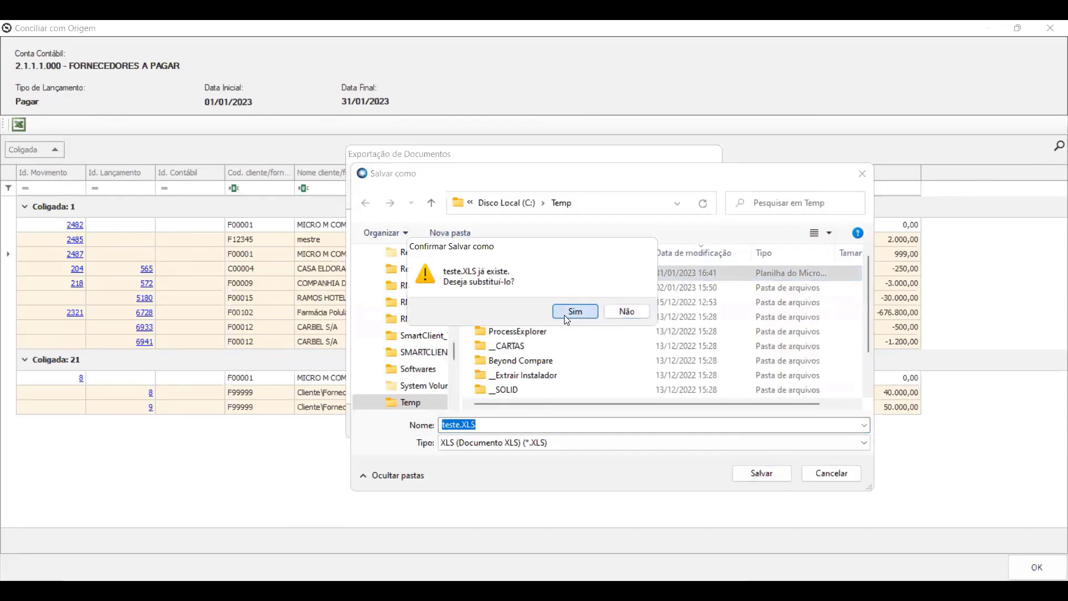
key(Return)
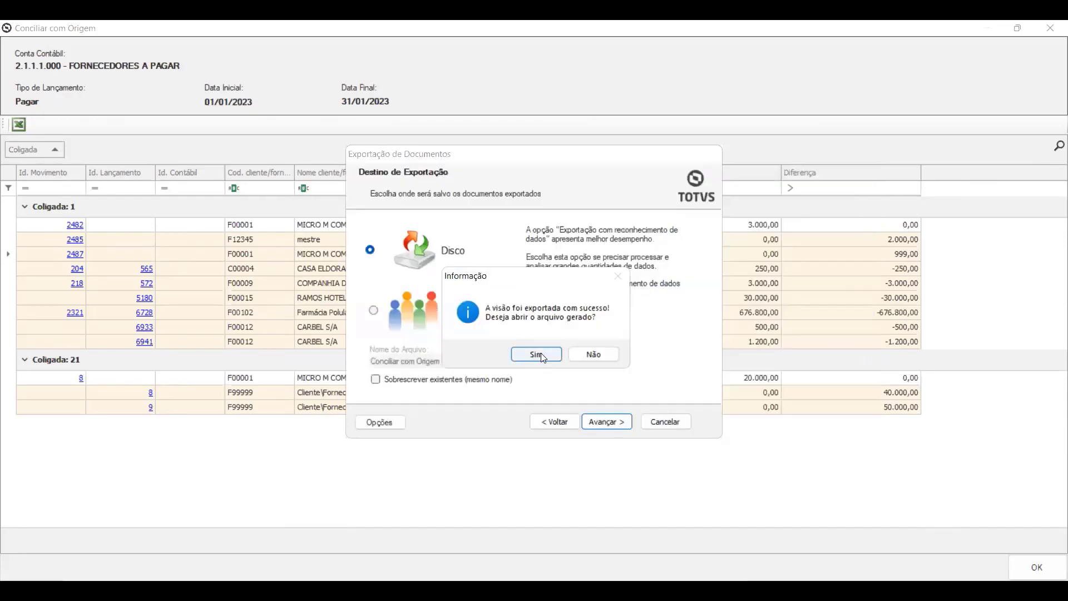
click(540, 352)
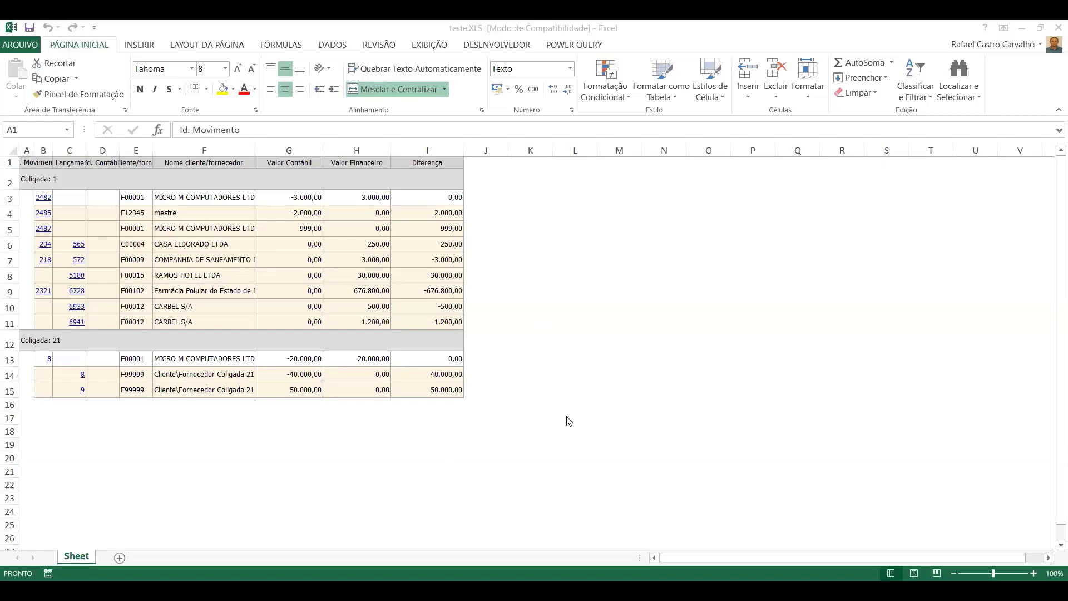
Step: Autofit columns B, C, F and G of the exported sheet, and switch back to the Conciliar com Origem window
click(580, 366)
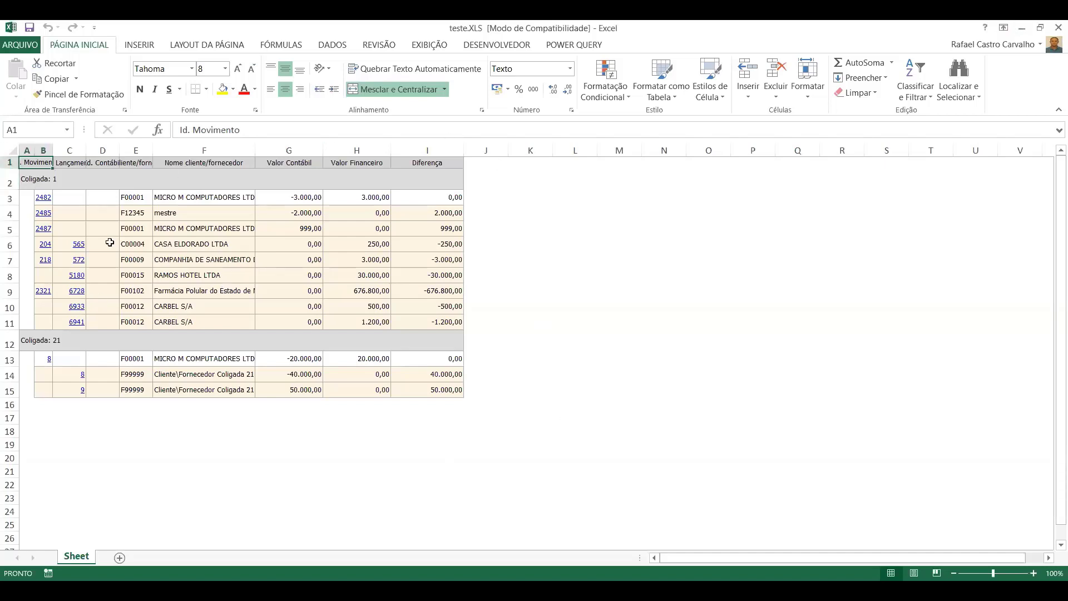
double_click(53, 150)
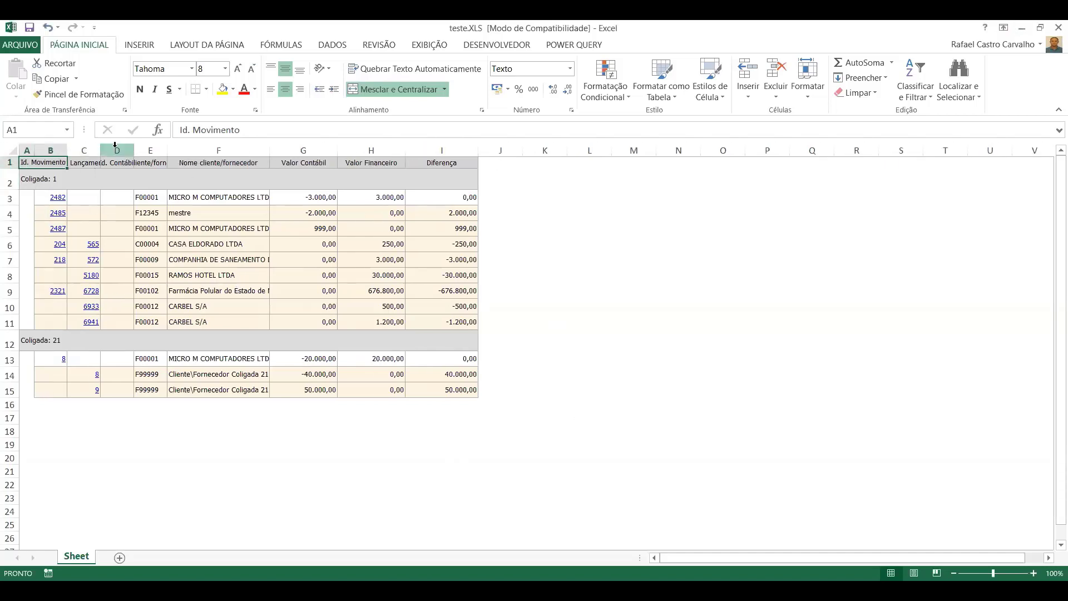
double_click(101, 150)
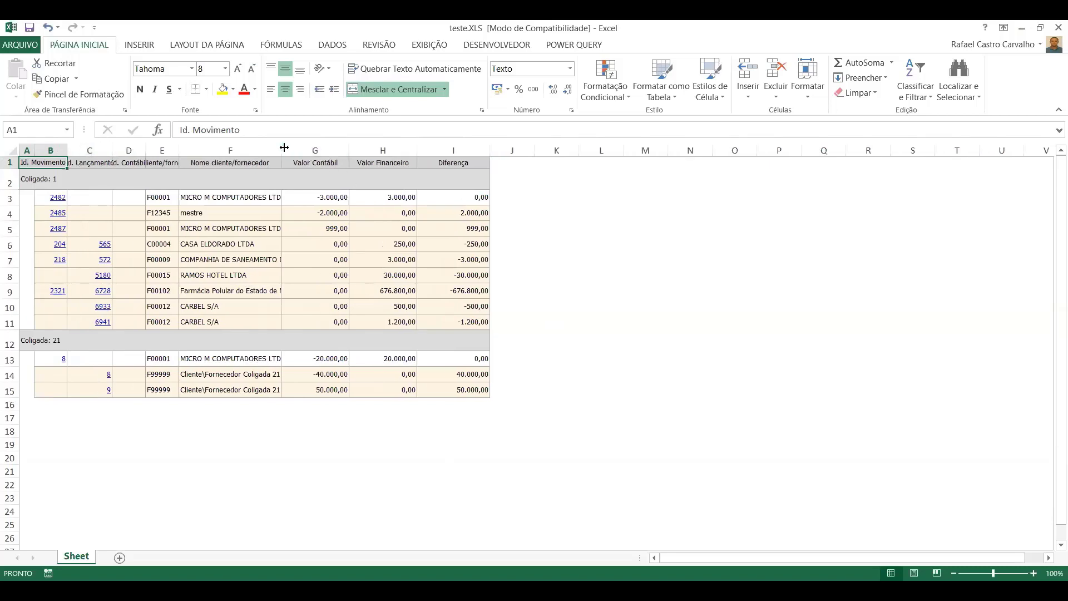
double_click(282, 150)
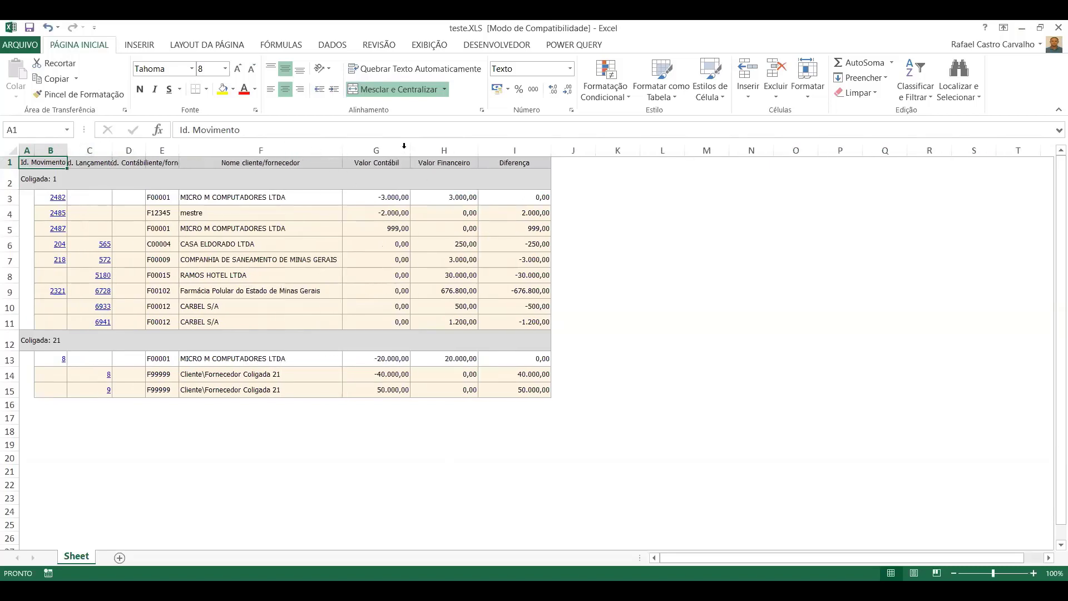
double_click(410, 150)
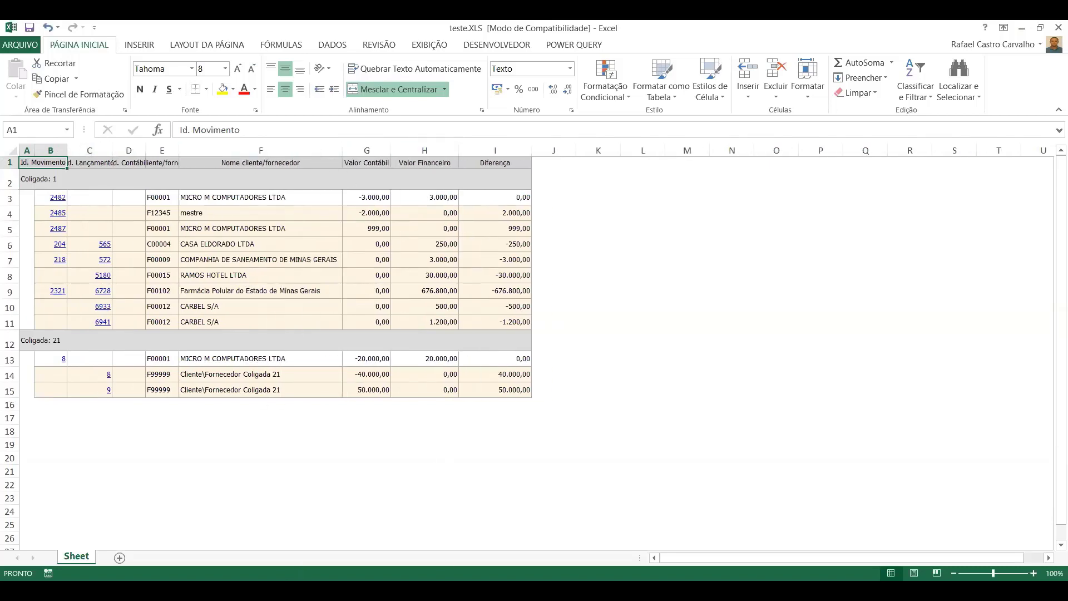
key(alt+Tab)
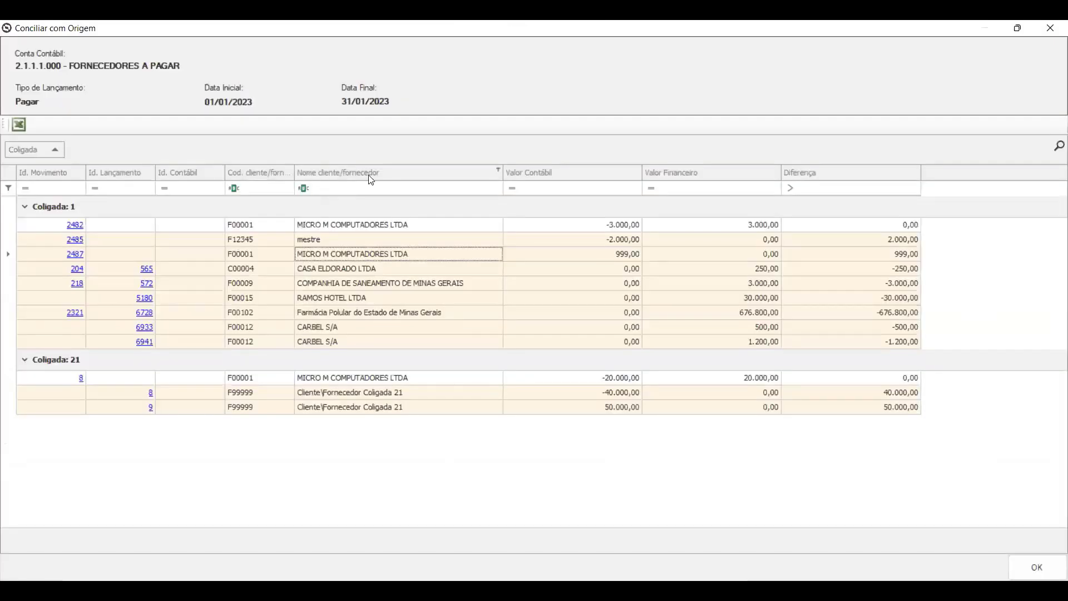
Step: Close the Conciliar com Origem results and filter the accounting entries by Código Cliente/Fornecedor F00001
drag(372, 176, 279, 181)
click(1051, 28)
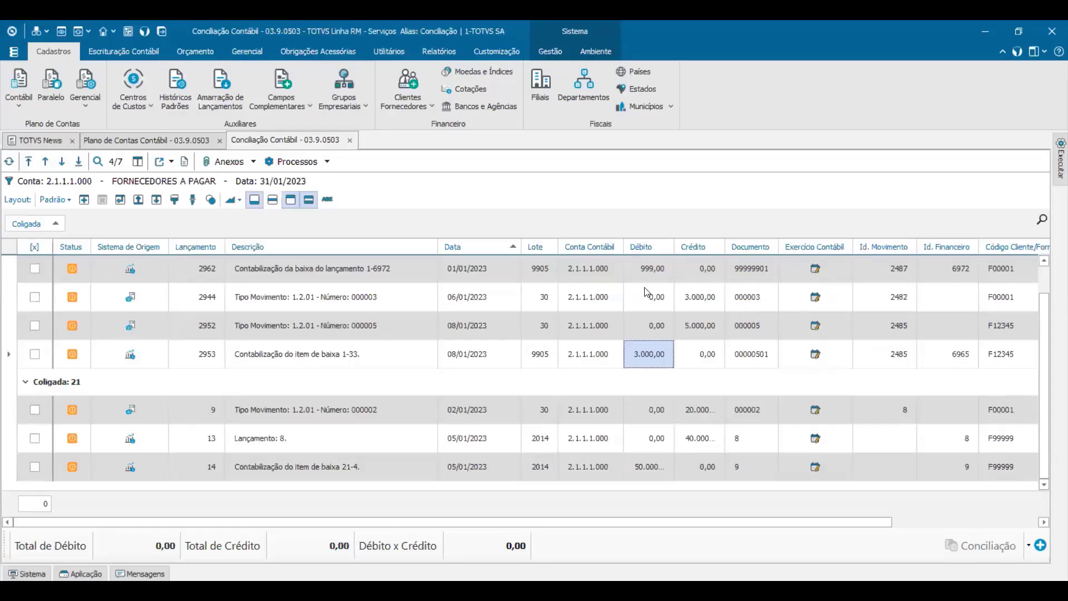
click(598, 310)
scroll(598, 310, up, 1)
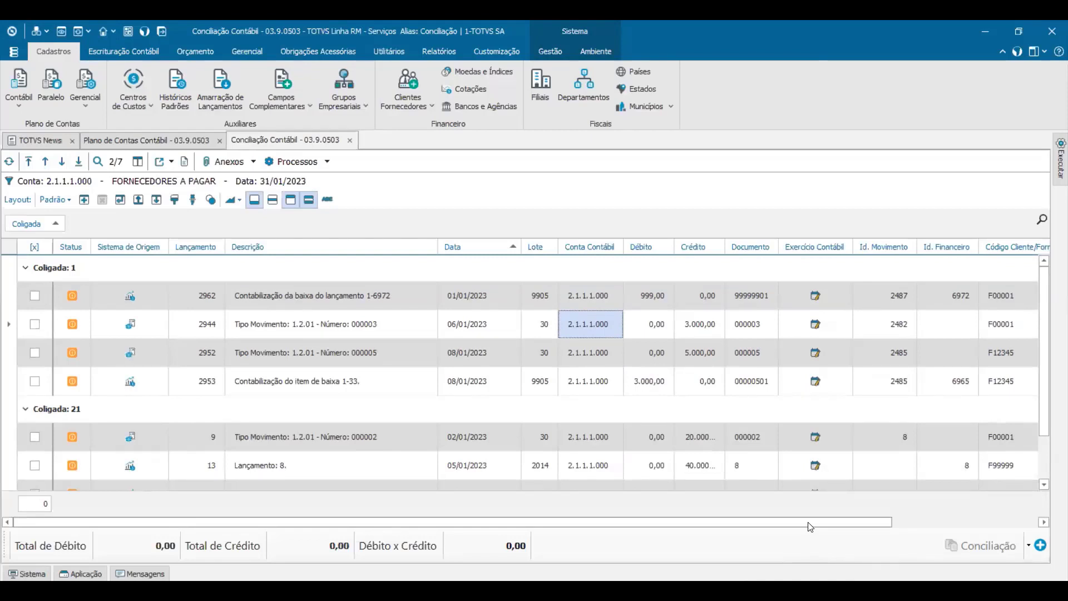
drag(811, 522, 888, 535)
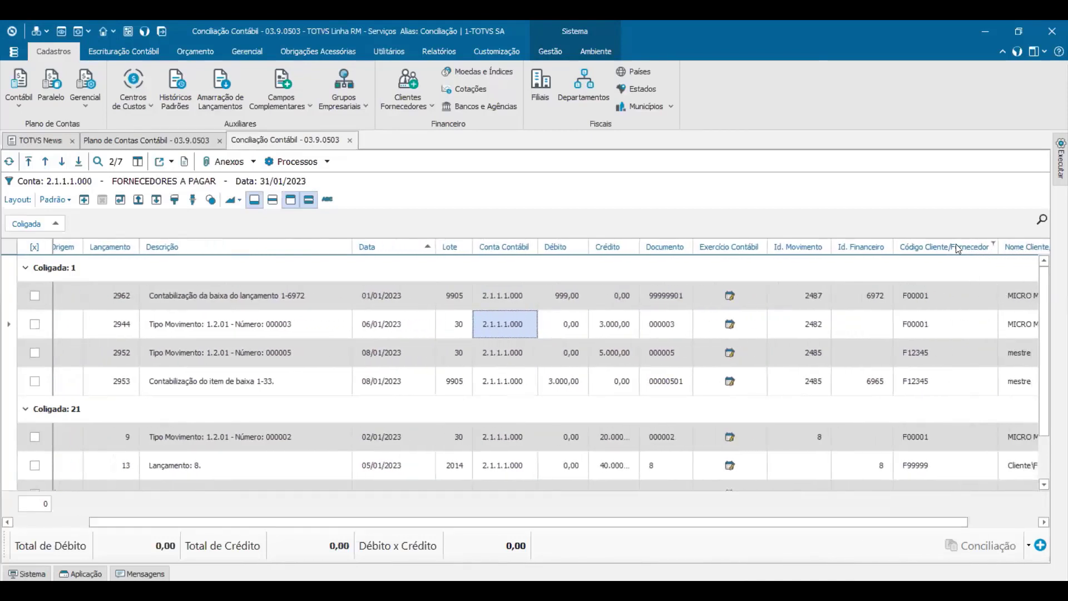
click(924, 294)
click(926, 331)
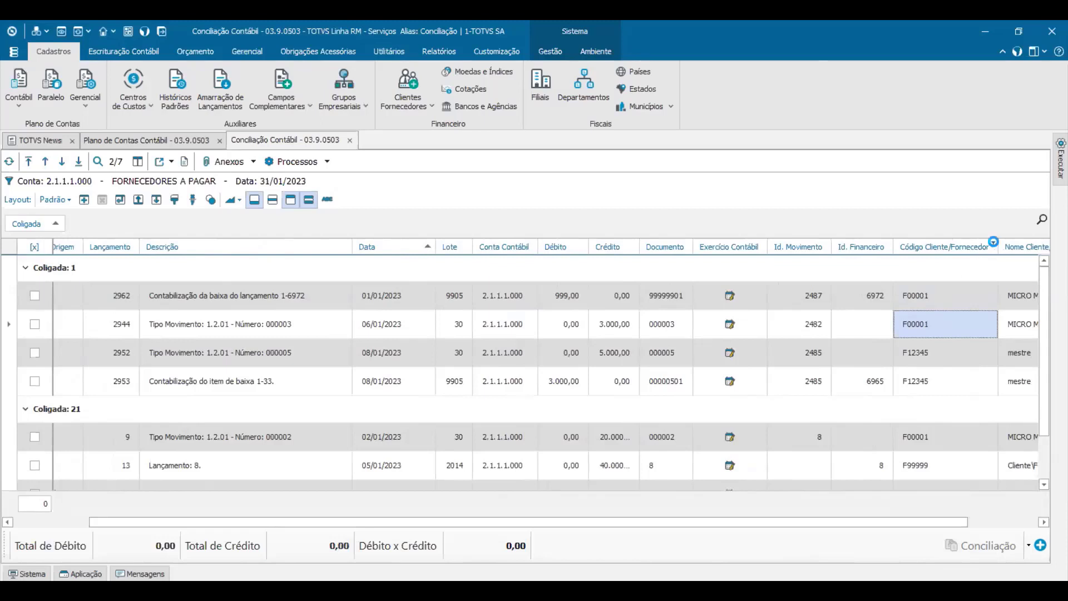
click(994, 241)
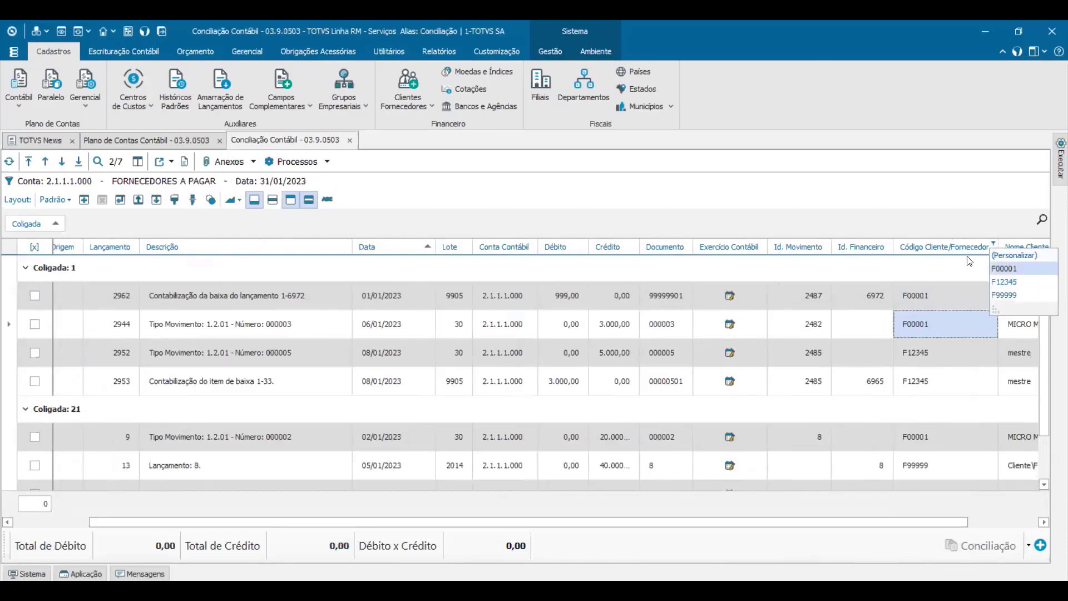
click(1008, 271)
Step: Try to run Conciliar com Origem for Cliente/Fornecedor F00001 without a document type, and close the results window
click(1040, 548)
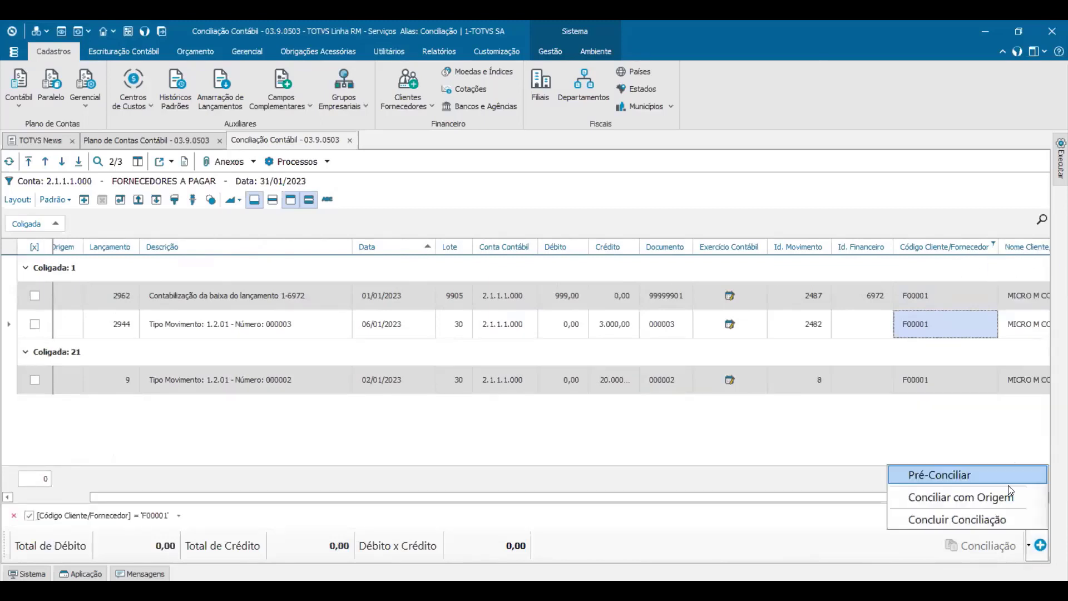
click(1007, 502)
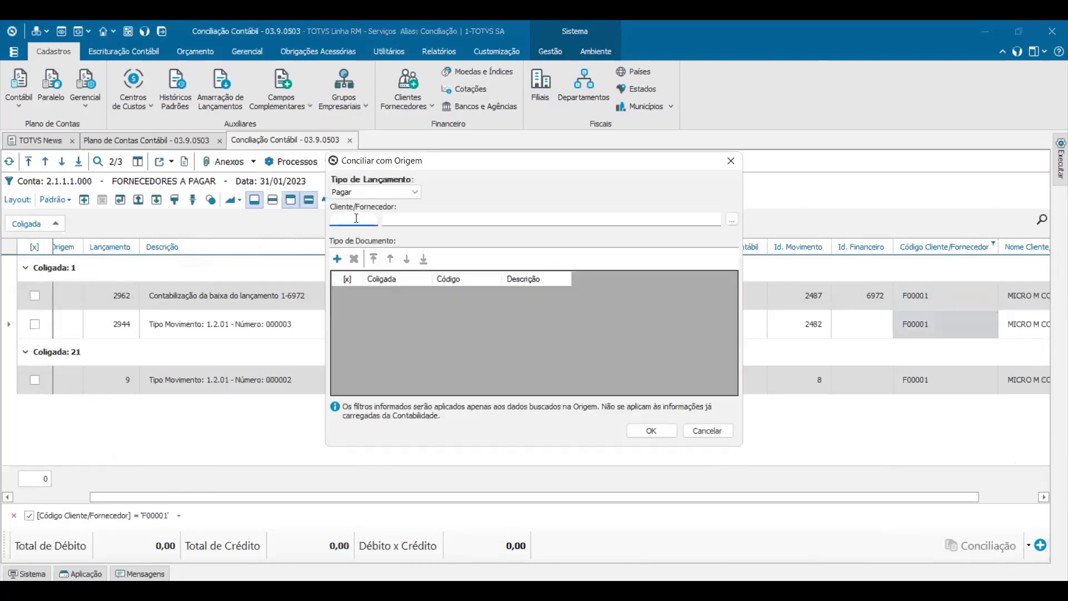
text(F00001)
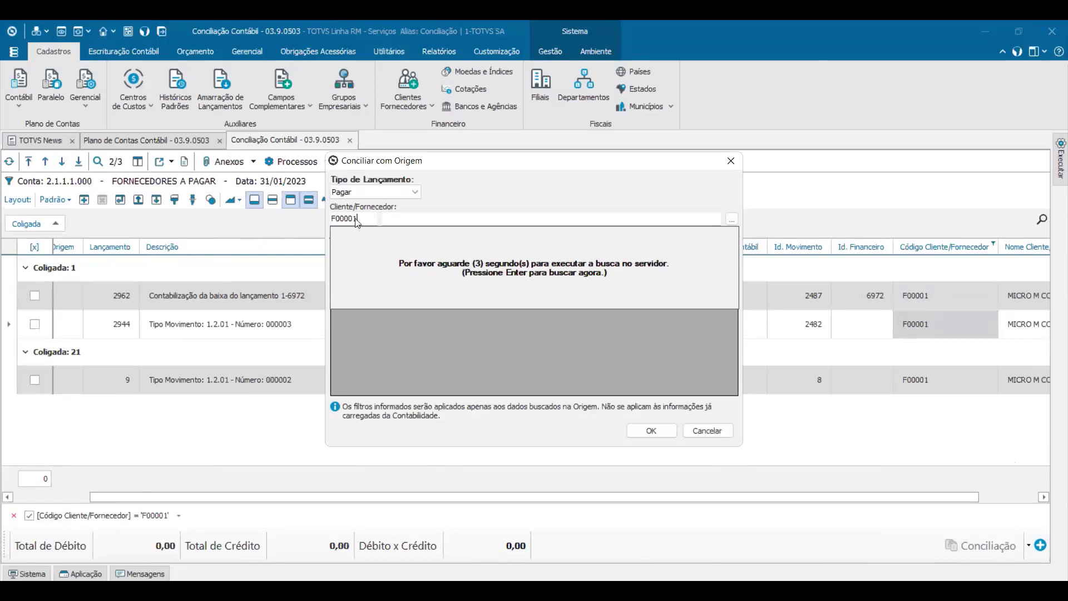
key(Return)
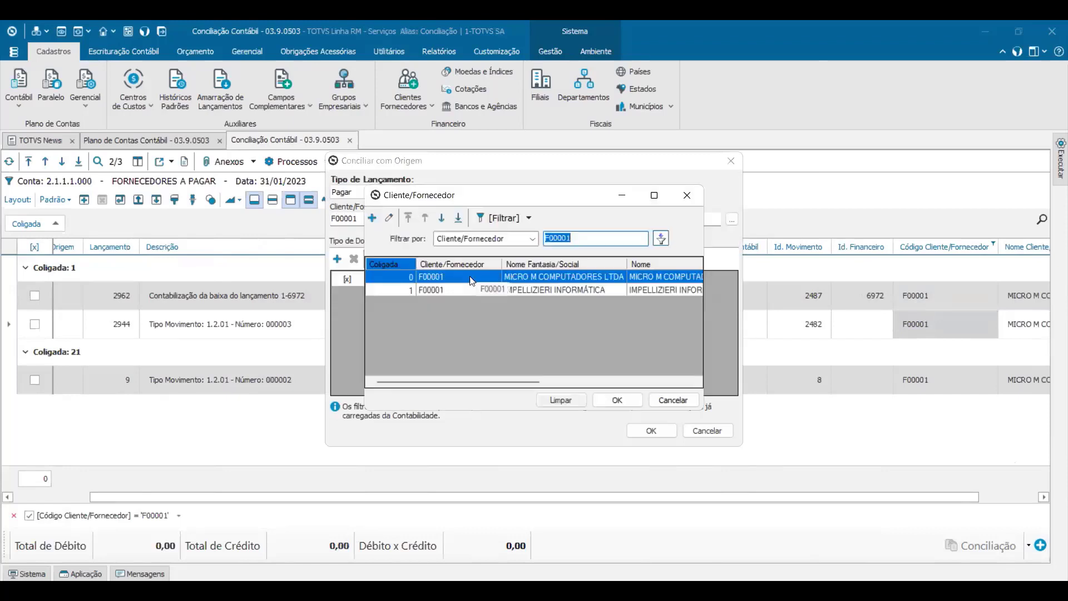
double_click(470, 277)
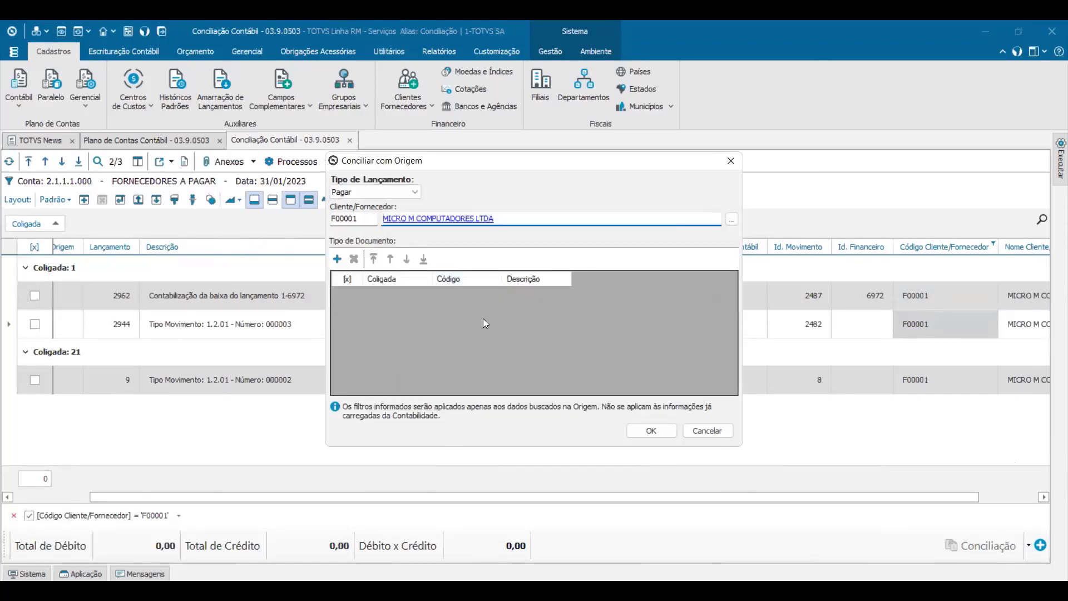
click(338, 259)
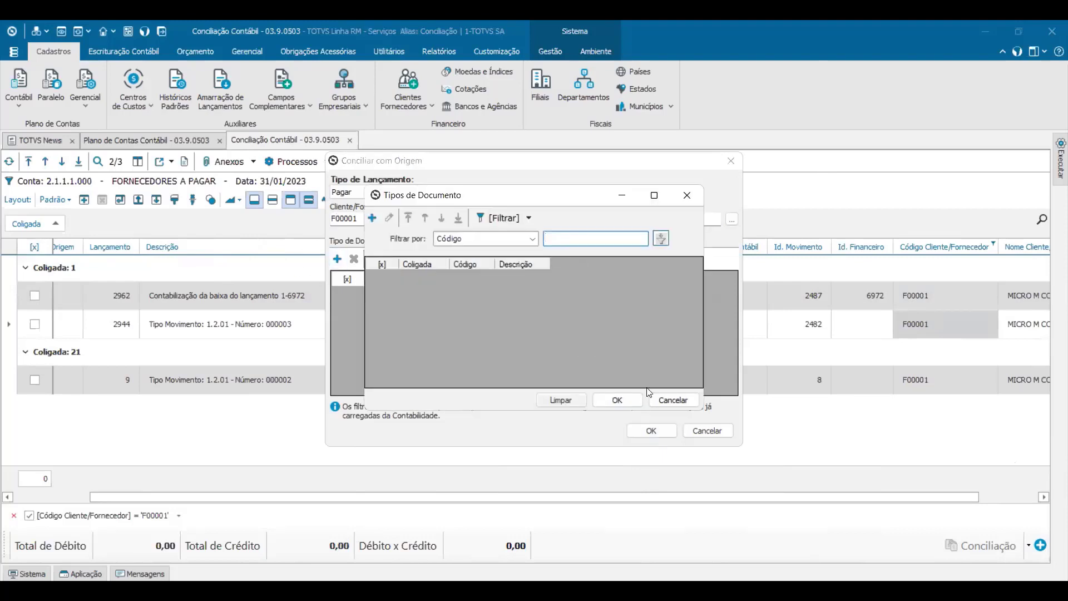
click(665, 400)
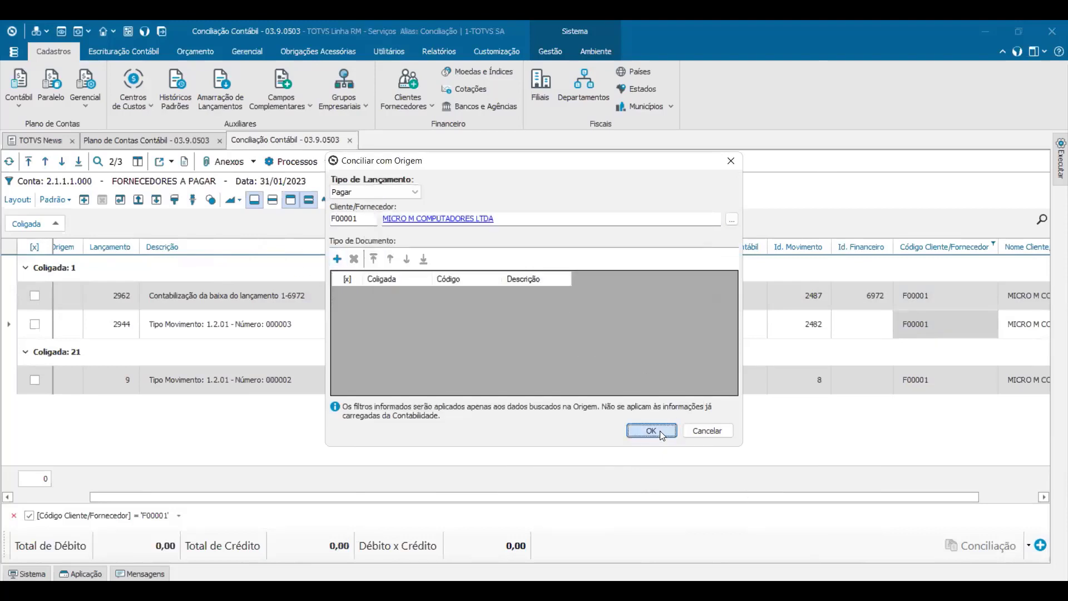
click(662, 433)
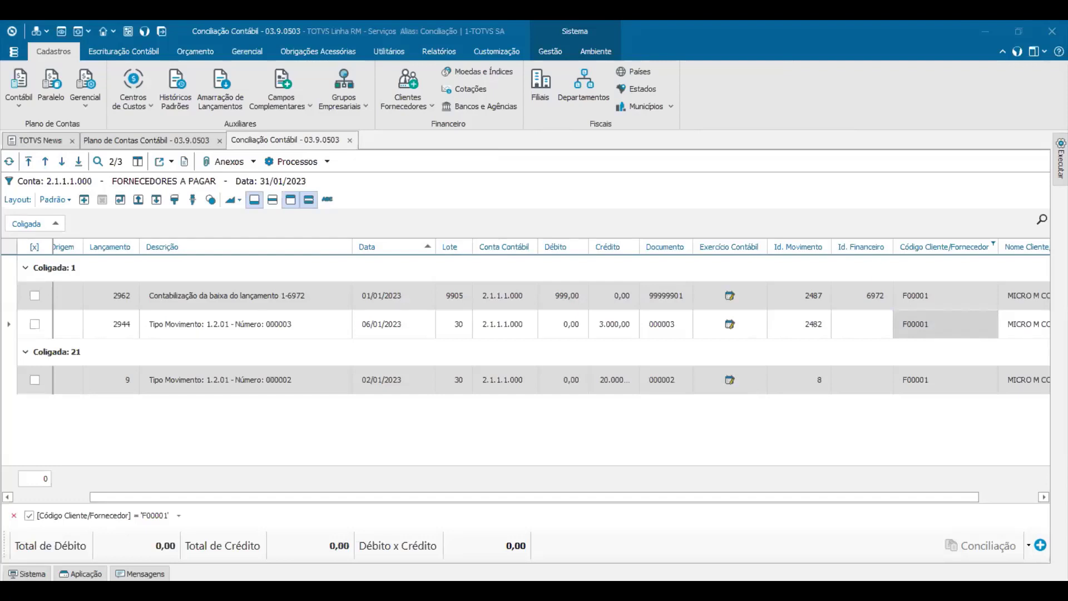
key(alt+Tab)
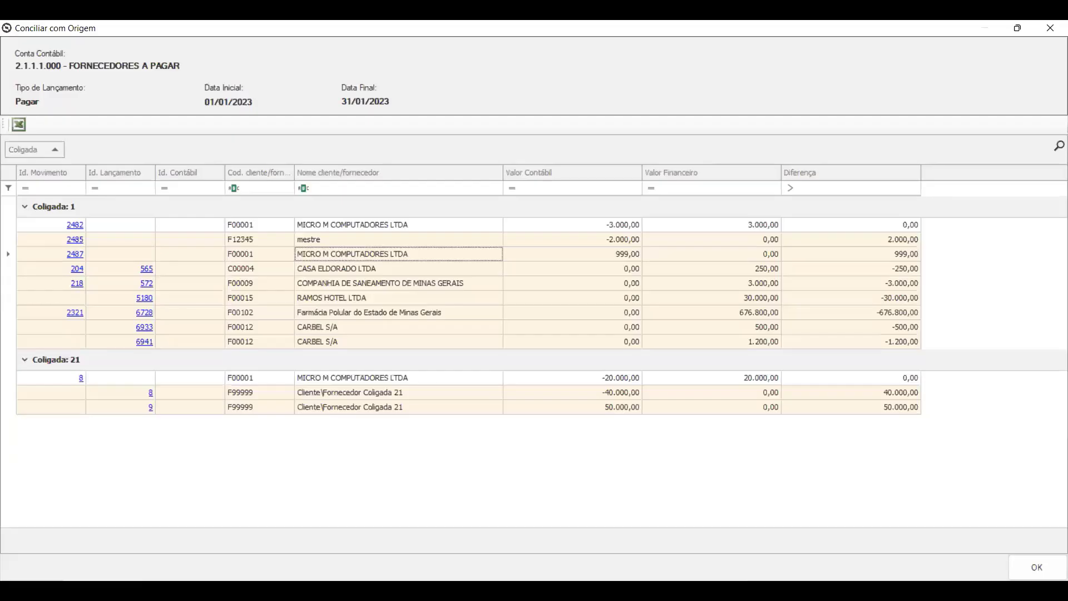
click(1037, 31)
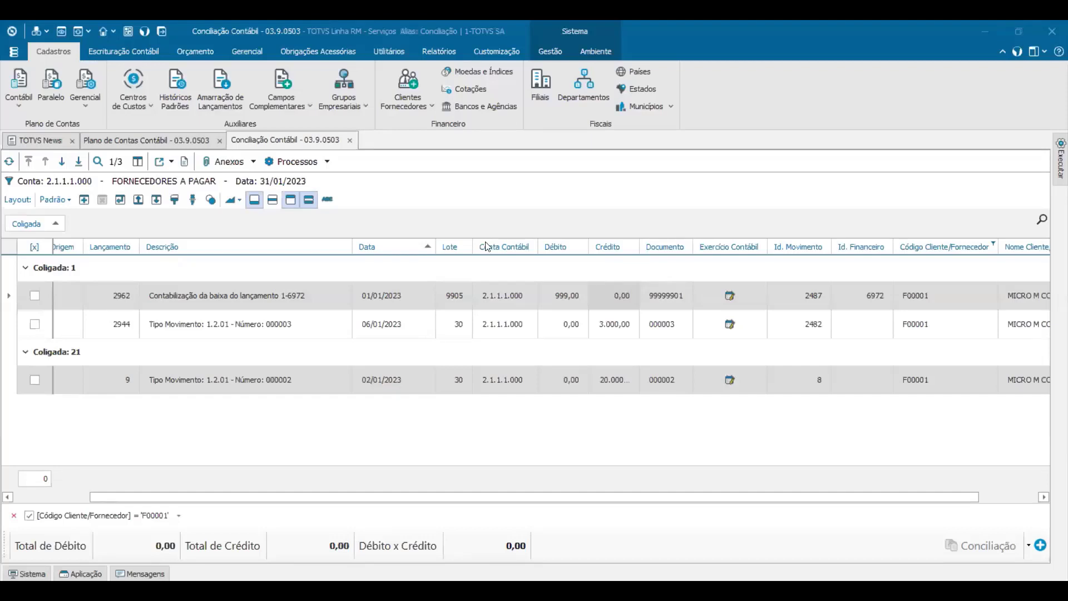
Step: Check the supplier code of the filtered entries and run Conciliar com Origem as Pagar for F00001, MICRO M COMPUTADORES LTDA
click(759, 316)
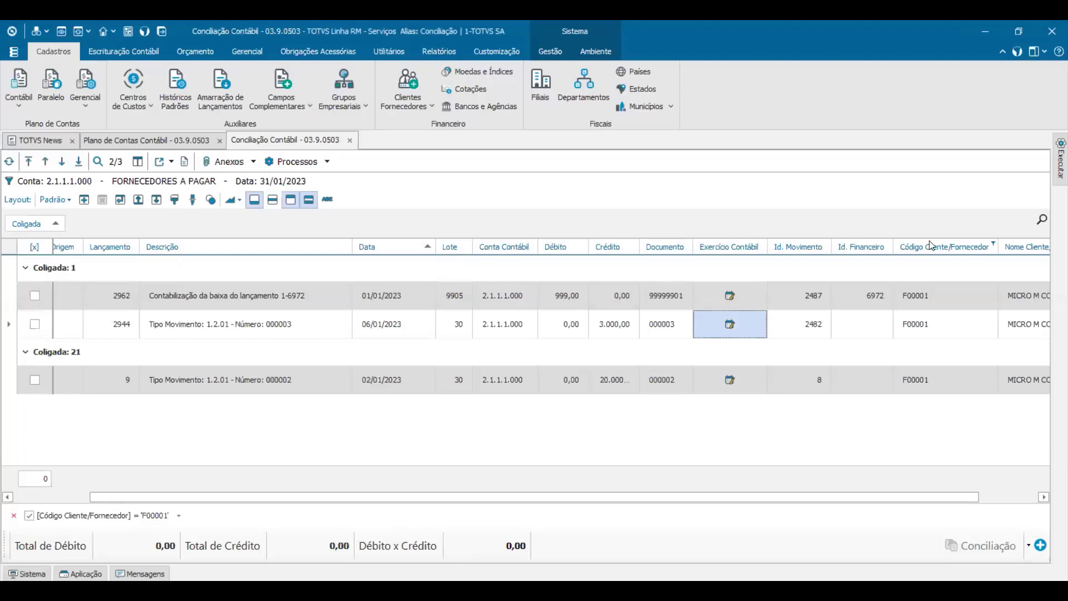
click(630, 358)
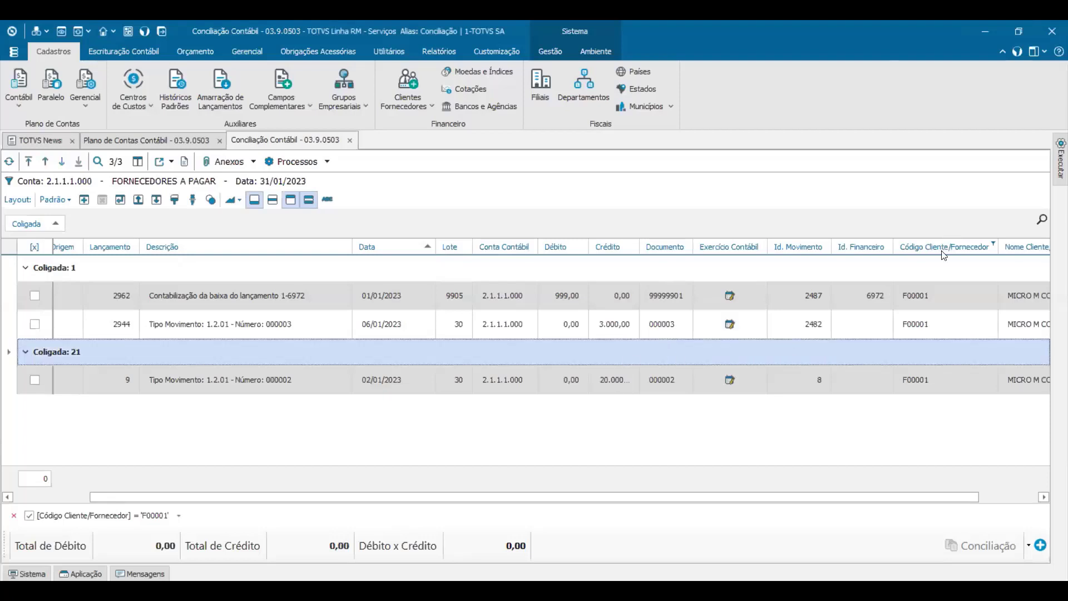
click(922, 295)
click(923, 334)
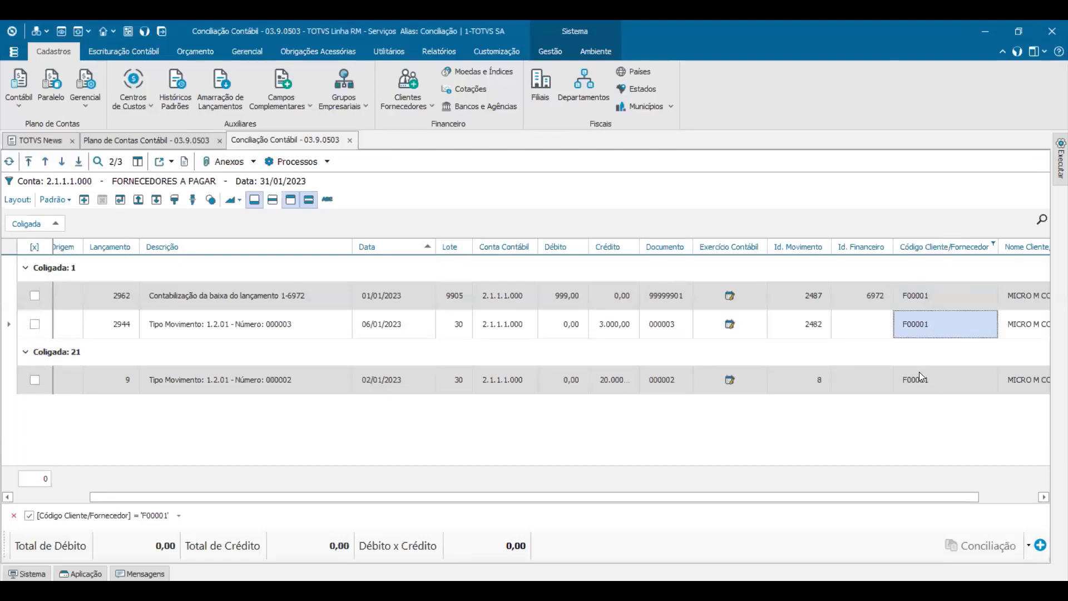
click(919, 376)
click(1029, 545)
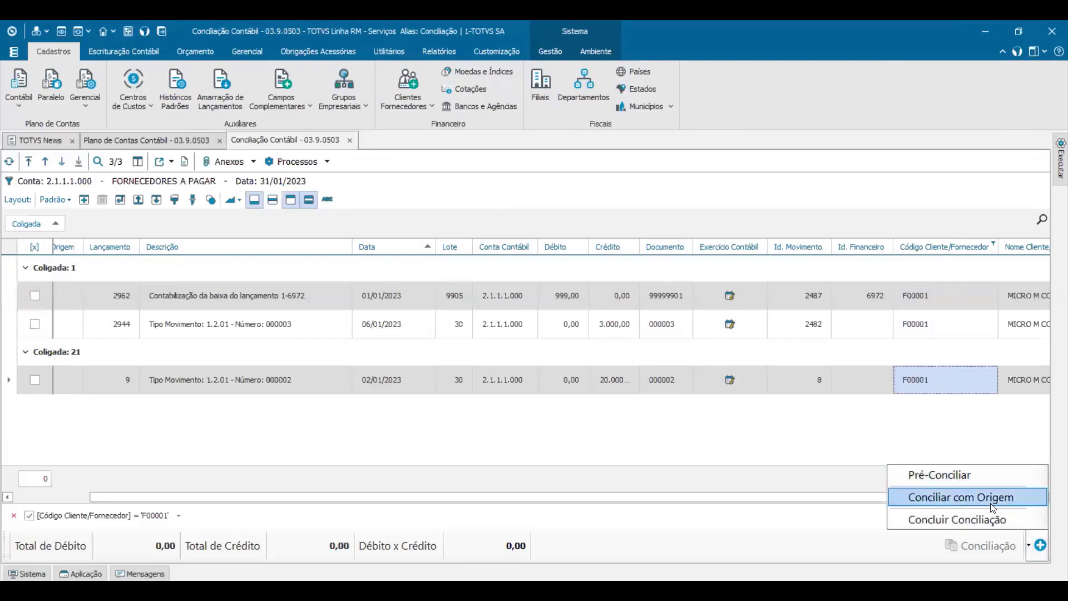
click(979, 497)
click(356, 218)
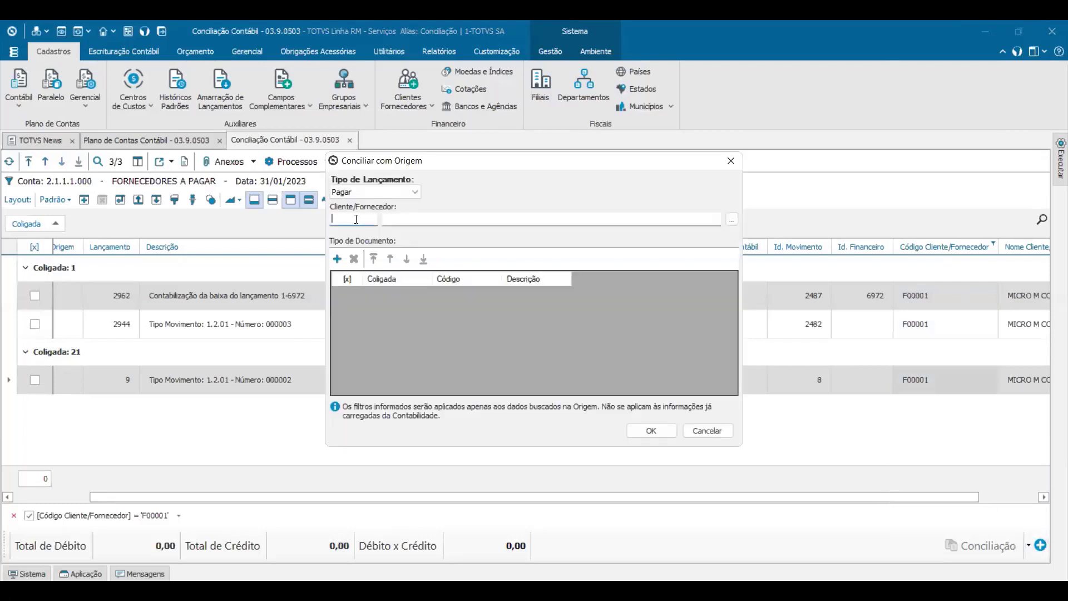
text(F00001)
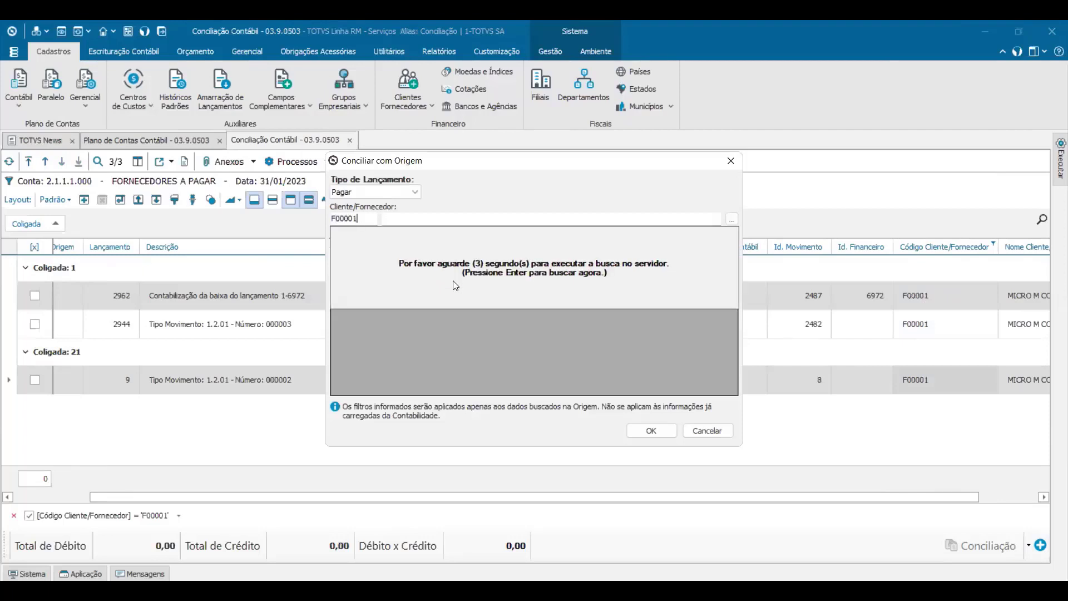
key(Return)
double_click(451, 278)
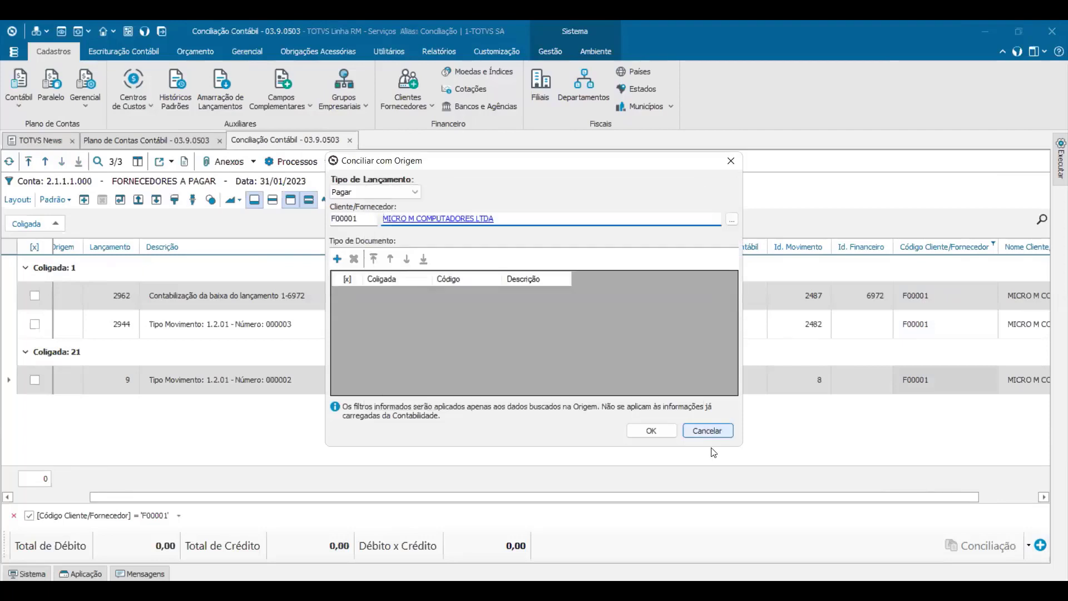
click(653, 430)
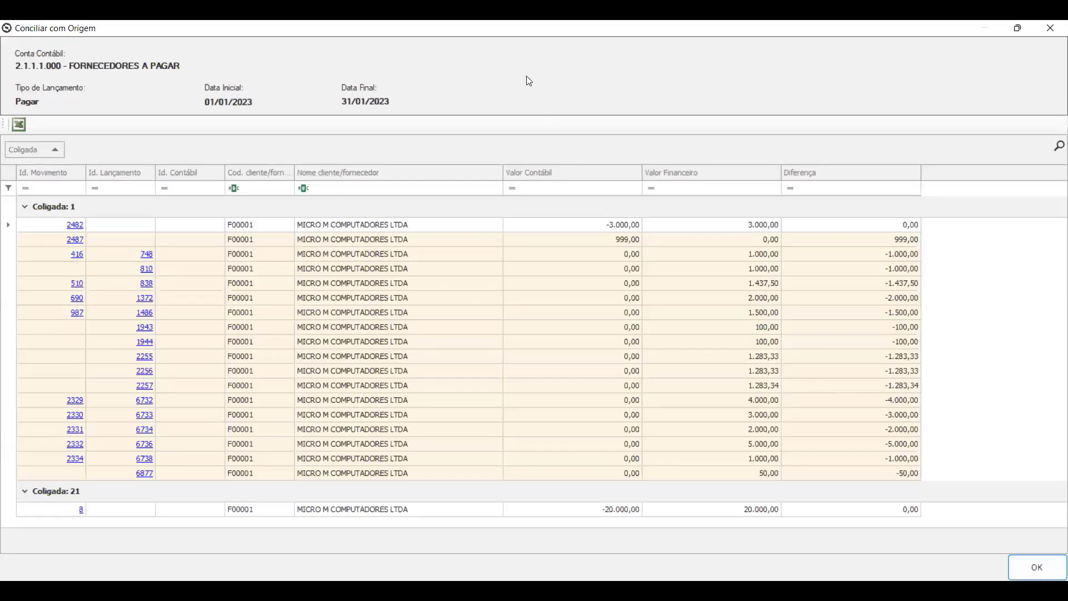
Step: Examine the MICRO M COMPUTADORES LTDA results around movement 2487, and switch back to the Conciliação Contábil window
click(460, 296)
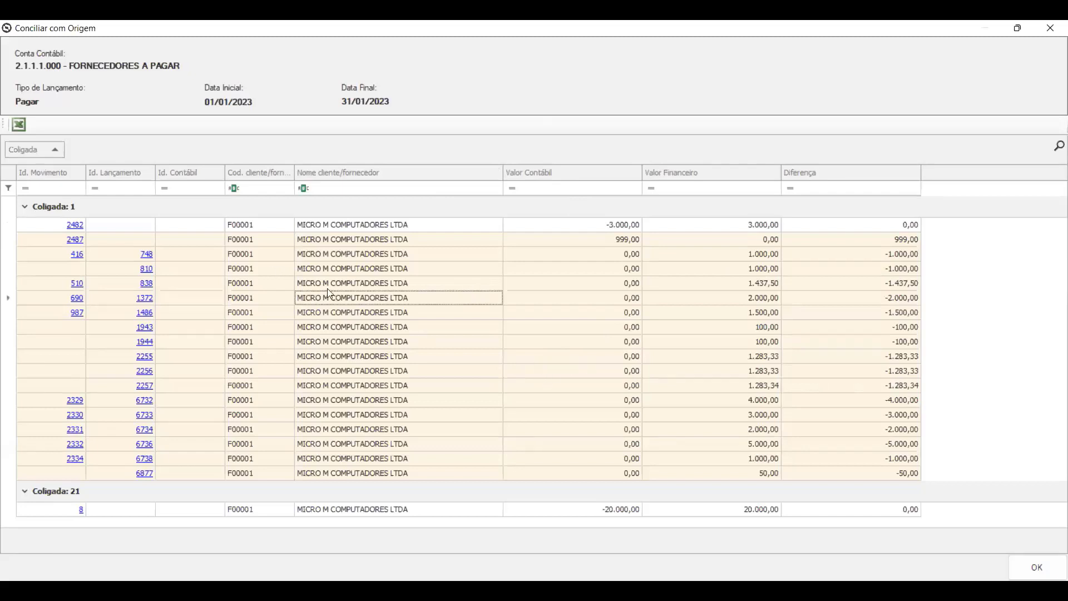
click(352, 243)
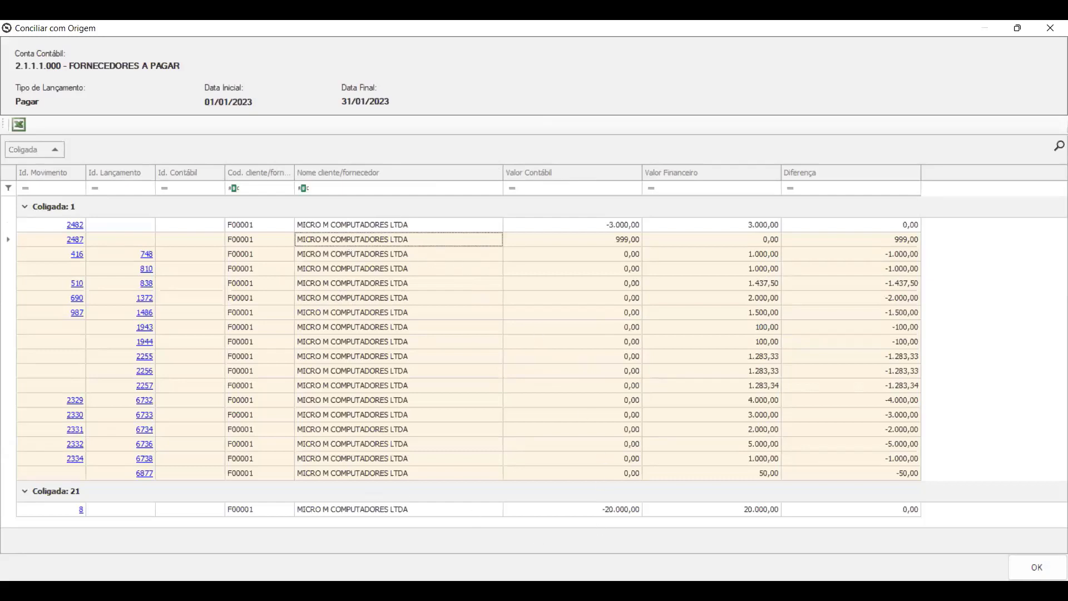
key(alt+Tab)
Step: Review the Cliente/Fornecedor and Tipo de Documento filter options of Conciliar com Origem, and cancel without running it
click(930, 298)
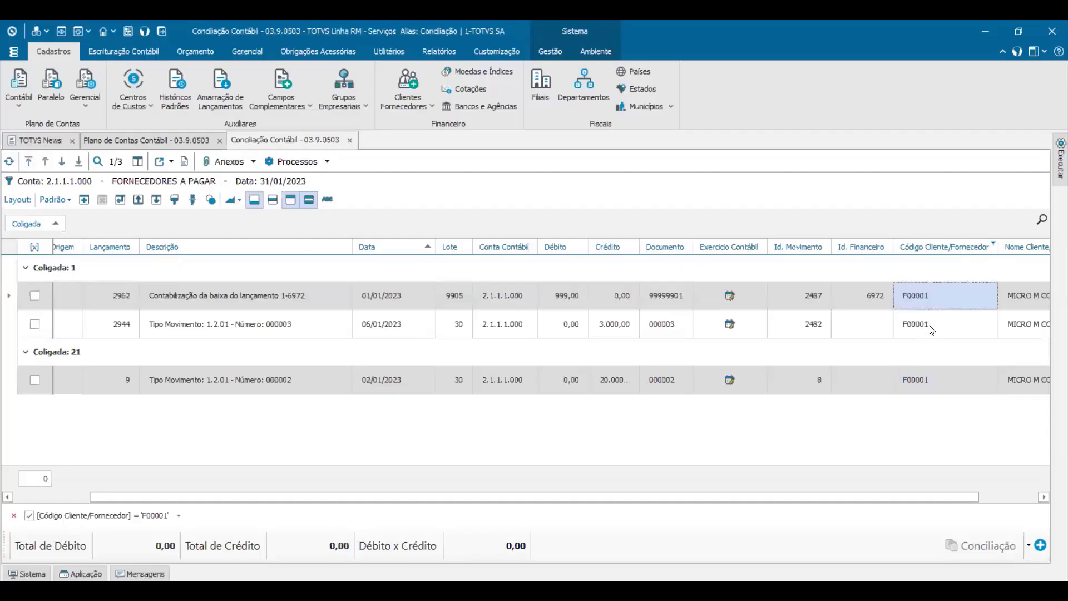
click(930, 326)
click(1029, 546)
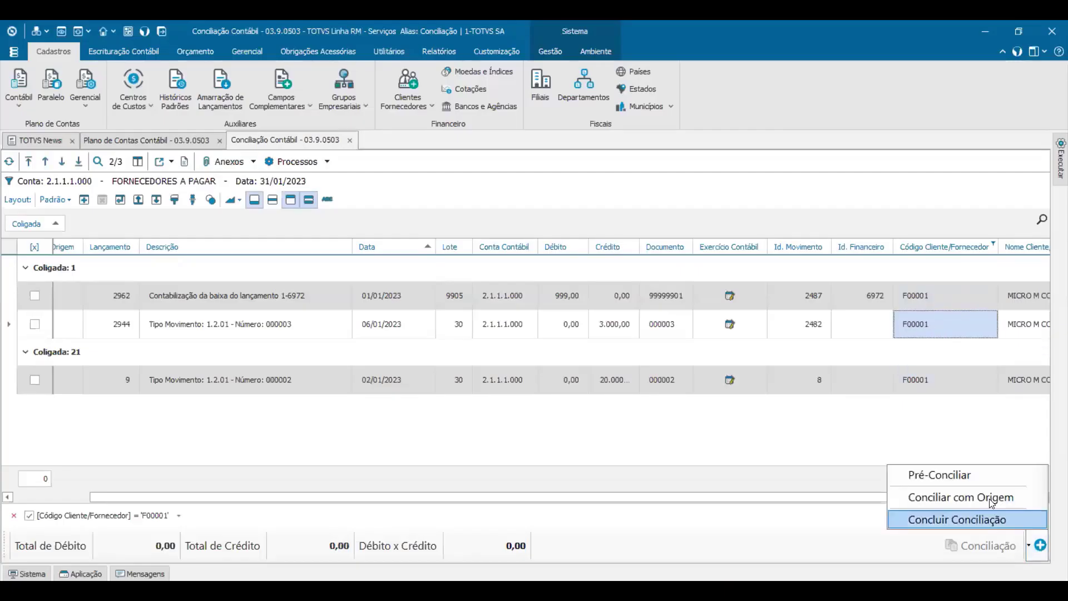
click(991, 501)
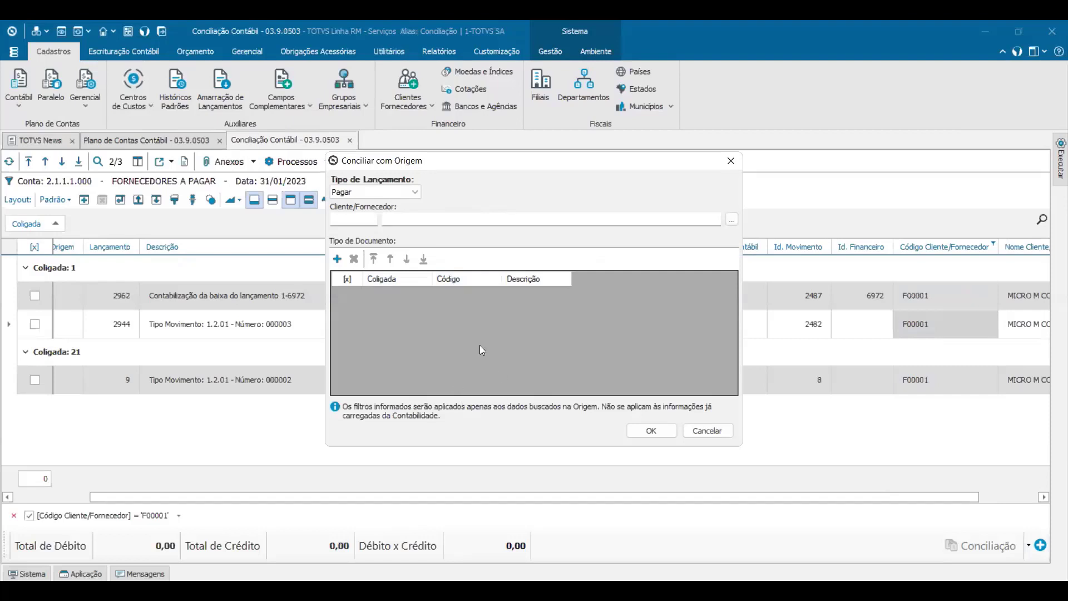
click(716, 430)
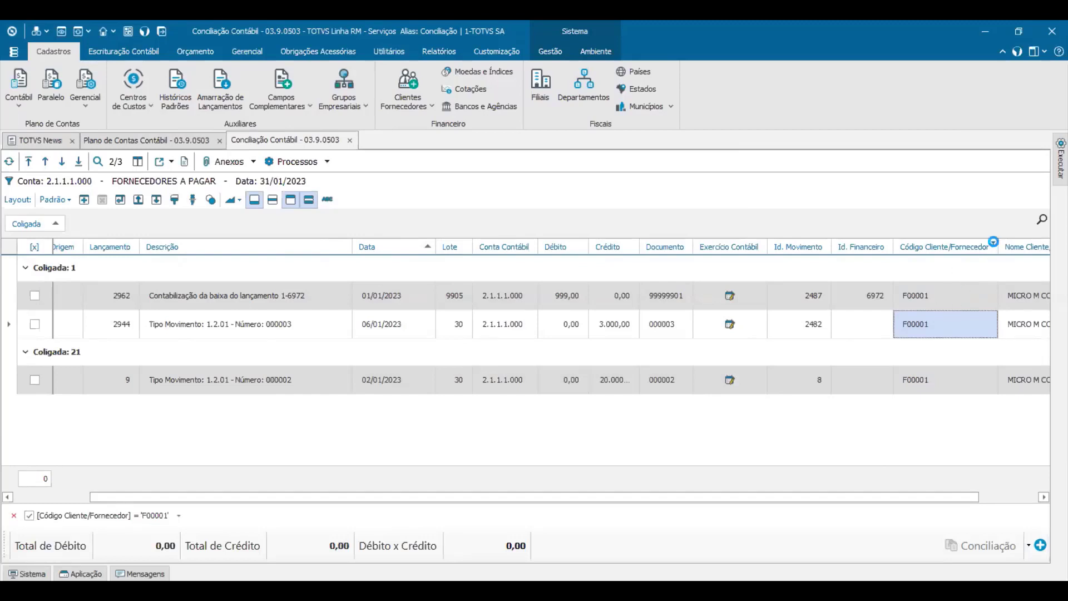
Step: Reset the Código Cliente/Fornecedor filter to Todos and check the supplier codes of the listed entries
click(994, 245)
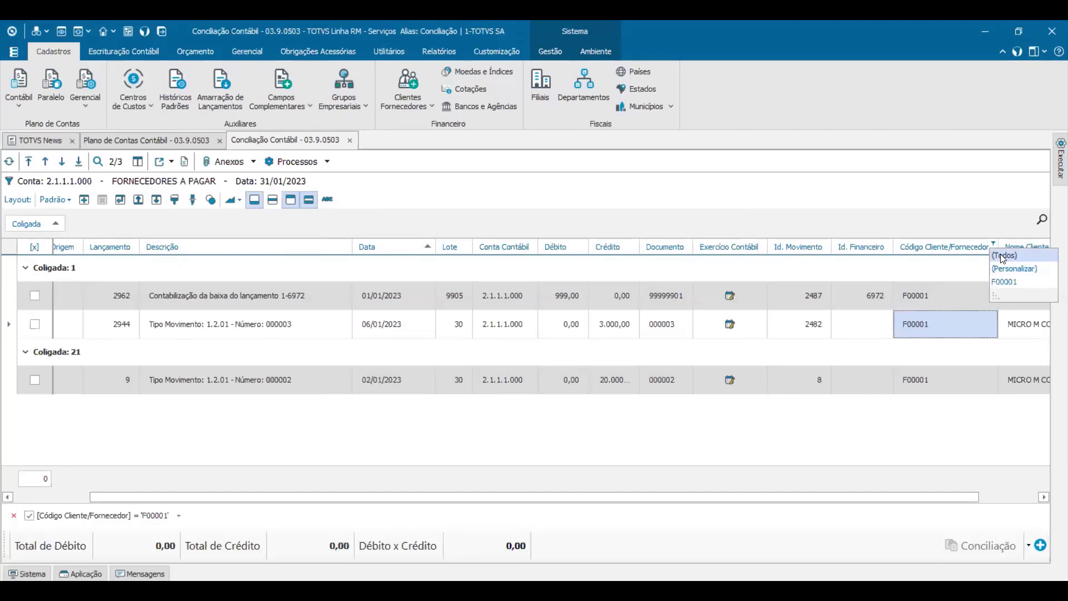
click(1000, 254)
click(941, 391)
click(938, 413)
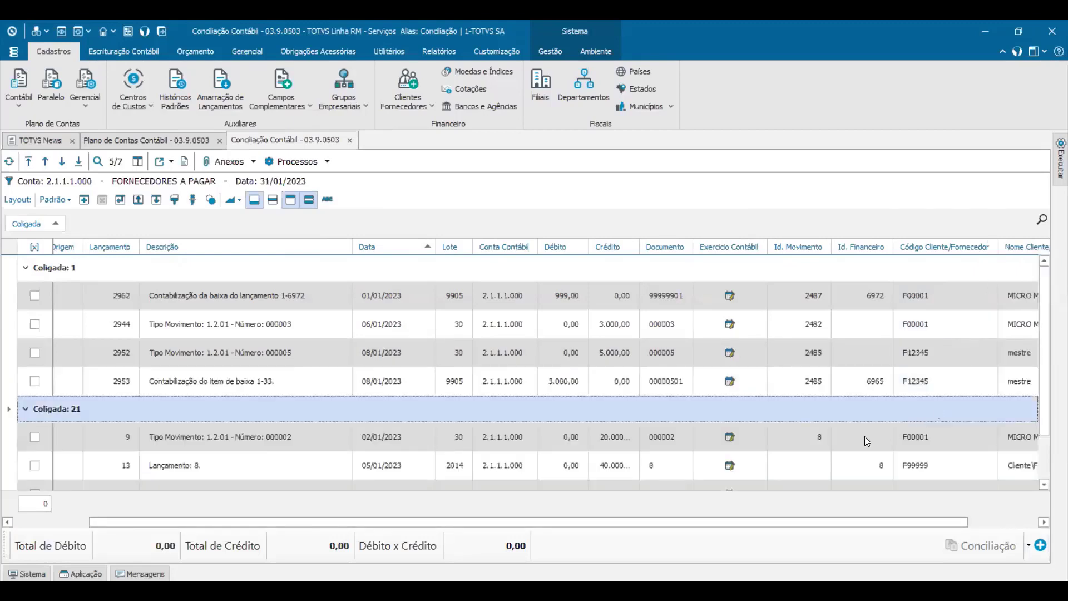
click(903, 345)
click(927, 302)
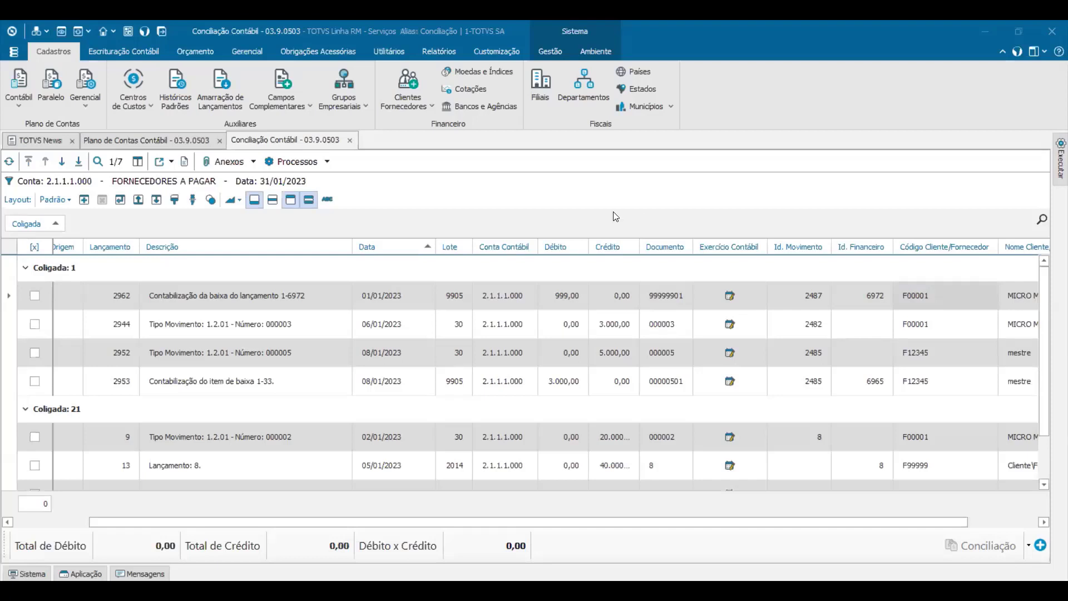
Step: Return to the MICRO M COMPUTADORES LTDA results in Conciliar com Origem and examine the Valor Contábil of movement 2482
click(225, 335)
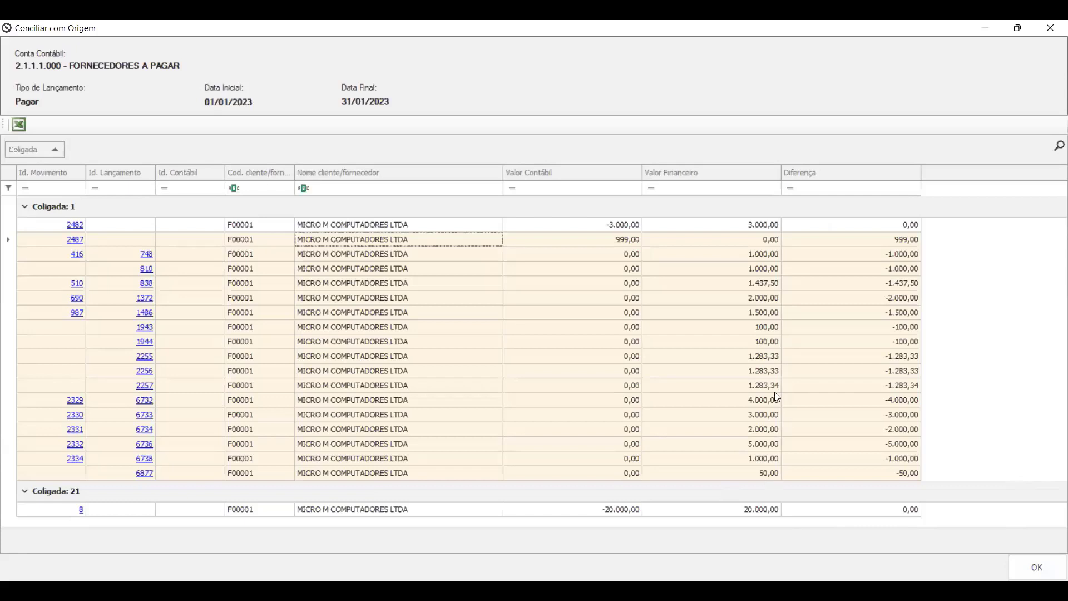
click(533, 344)
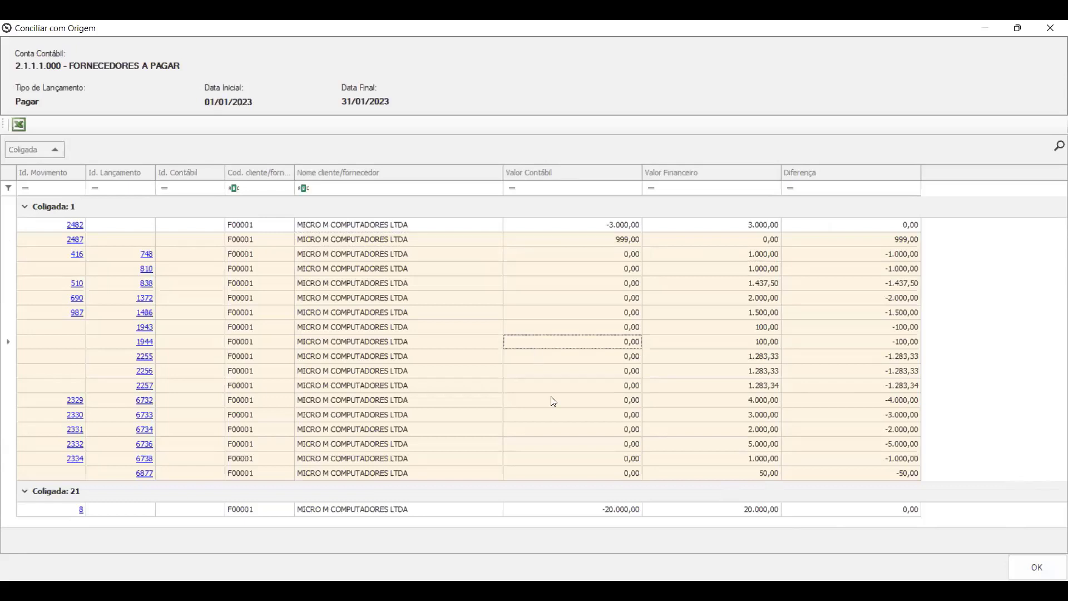
click(622, 227)
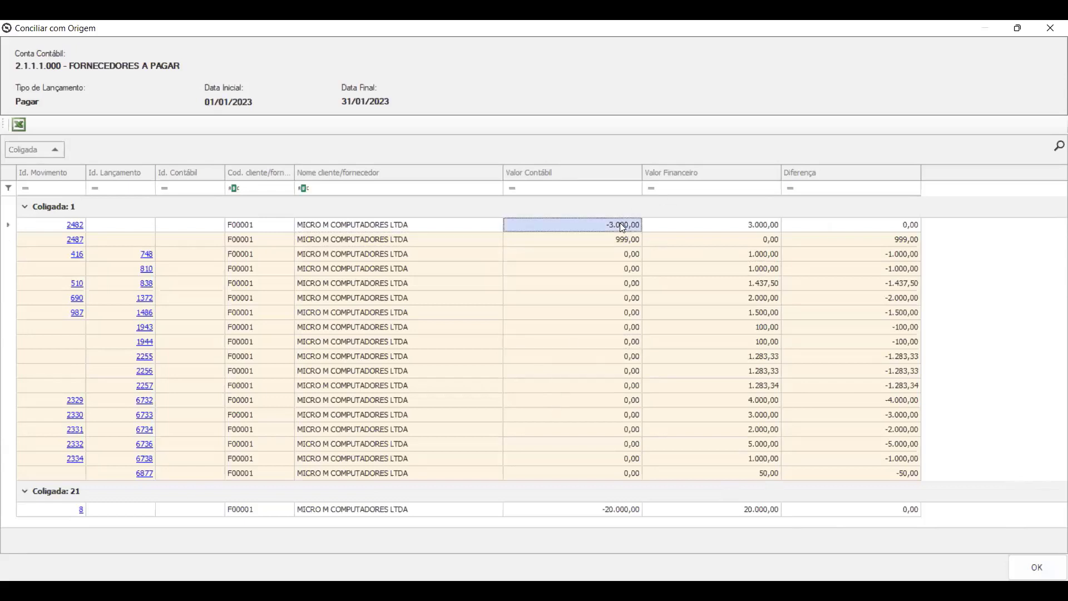
Step: Compare the Valor Contábil and Valor Financeiro of movements 2482 and 2487, and close the Conciliar com Origem results
click(730, 228)
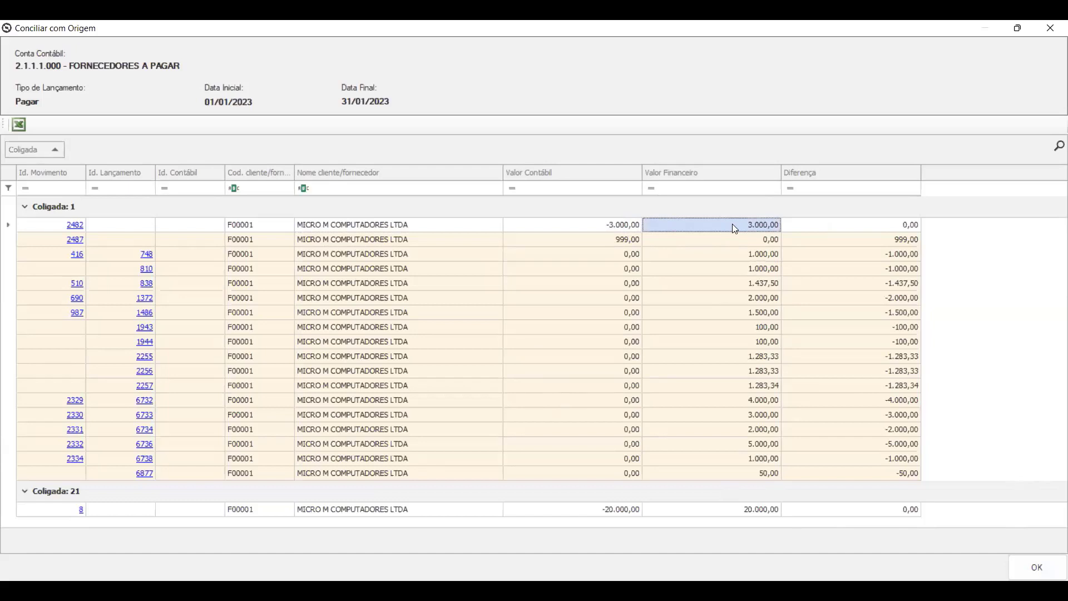
click(617, 239)
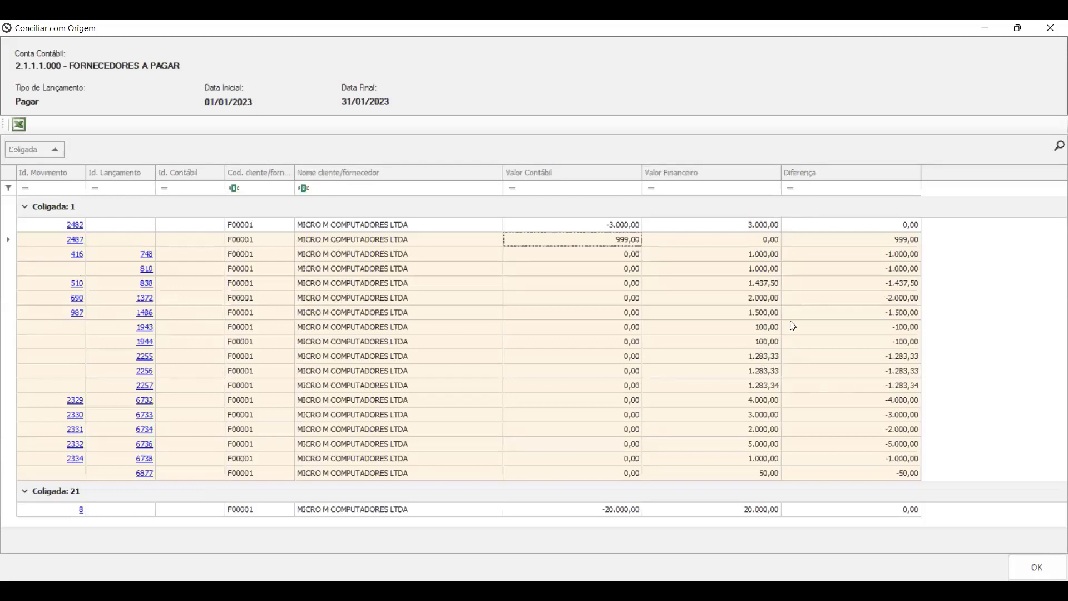
click(712, 341)
click(344, 284)
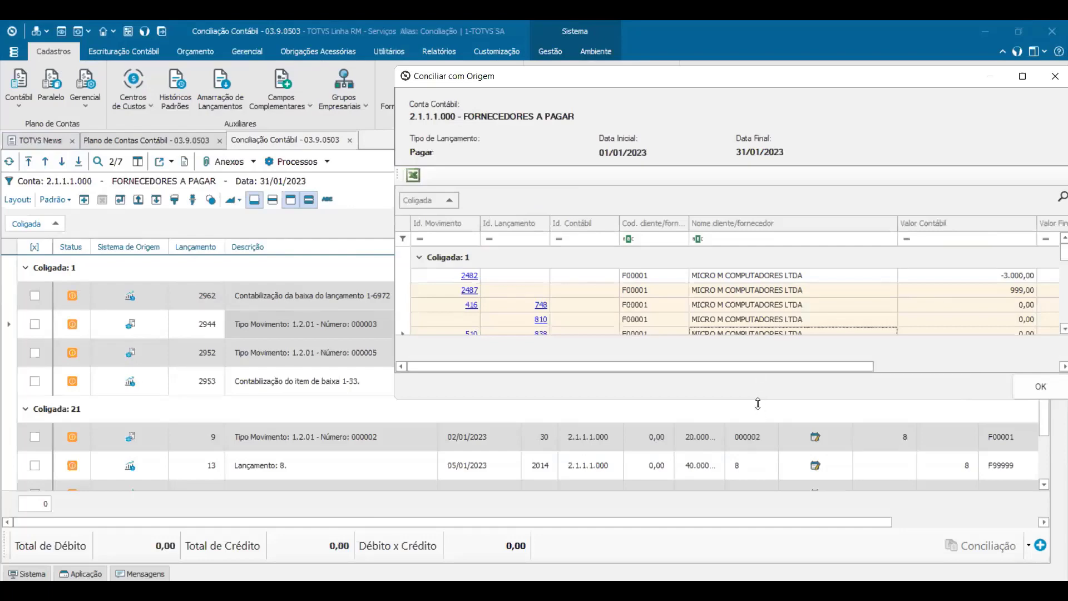
drag(758, 401, 758, 579)
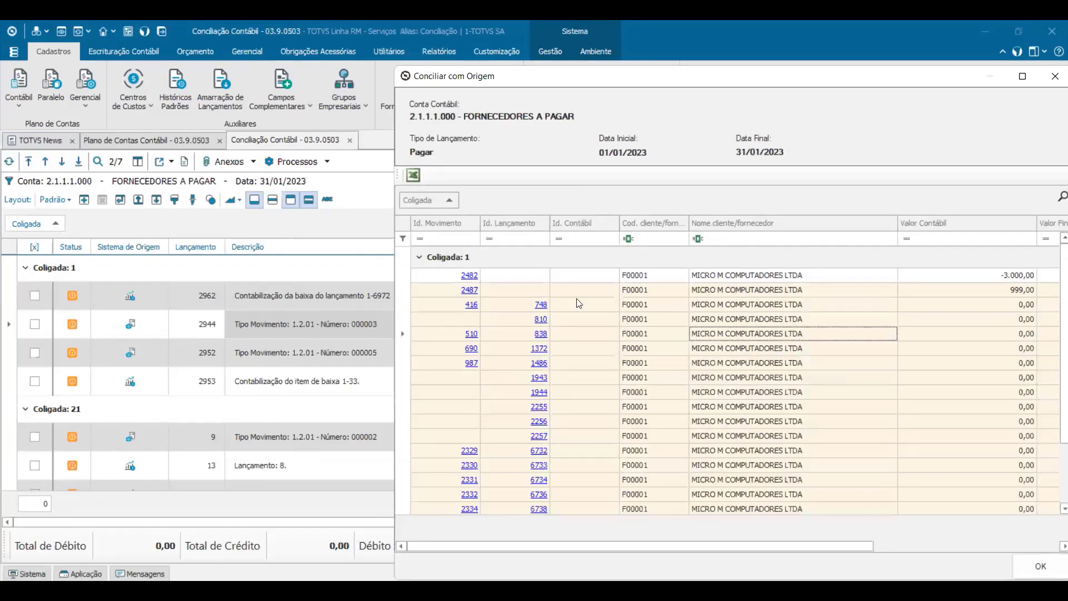
click(1046, 572)
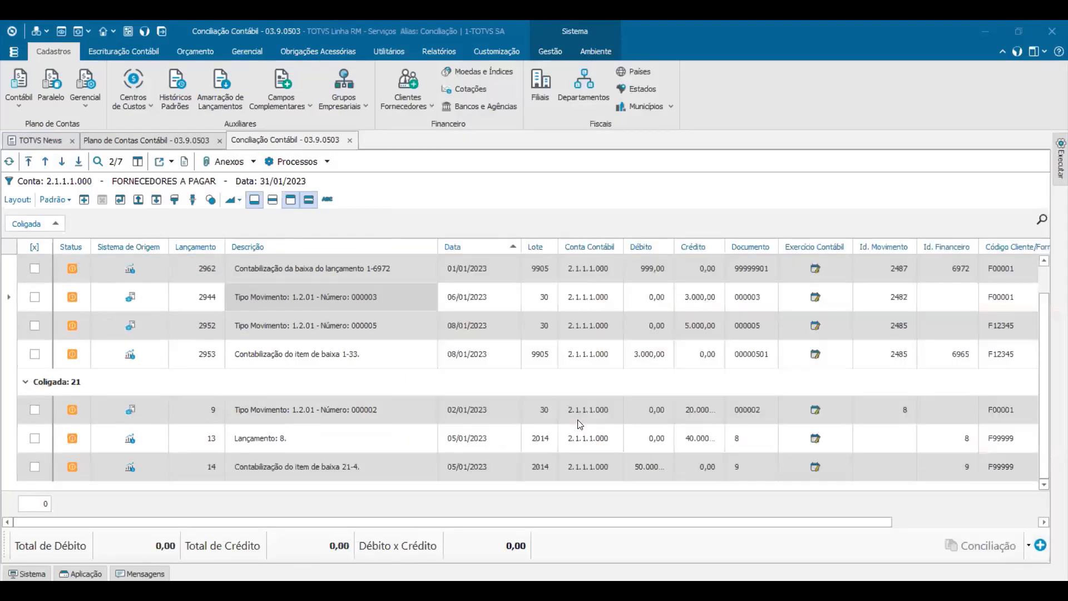
Step: Select entries 2962 and 2944 of Coligada 1 and entries 9 and 13 of Coligada 21 for reconciliation
scroll(578, 424, up, 1)
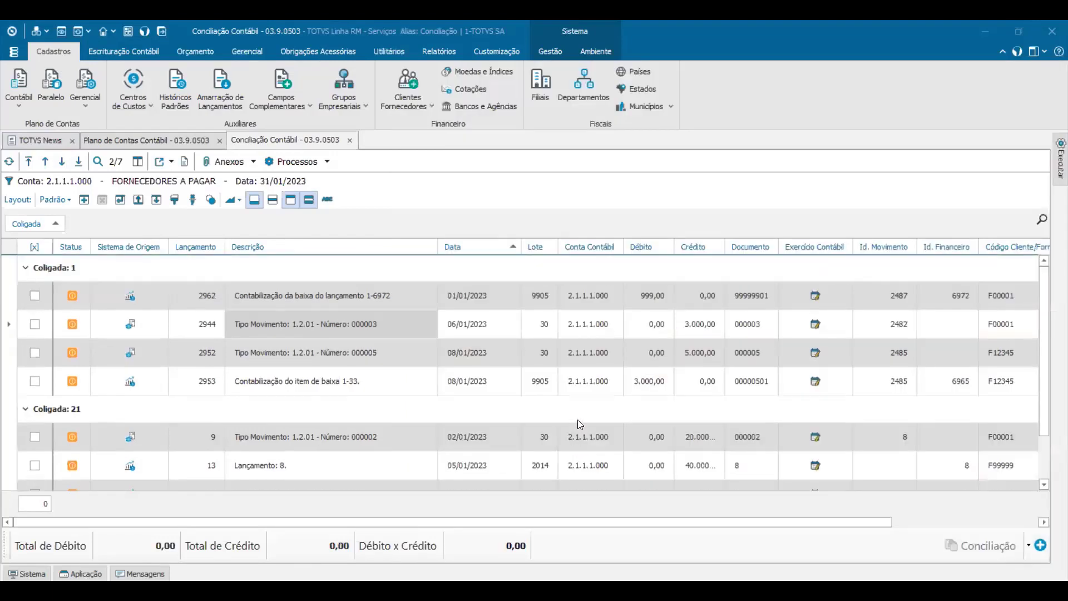
click(535, 295)
click(565, 322)
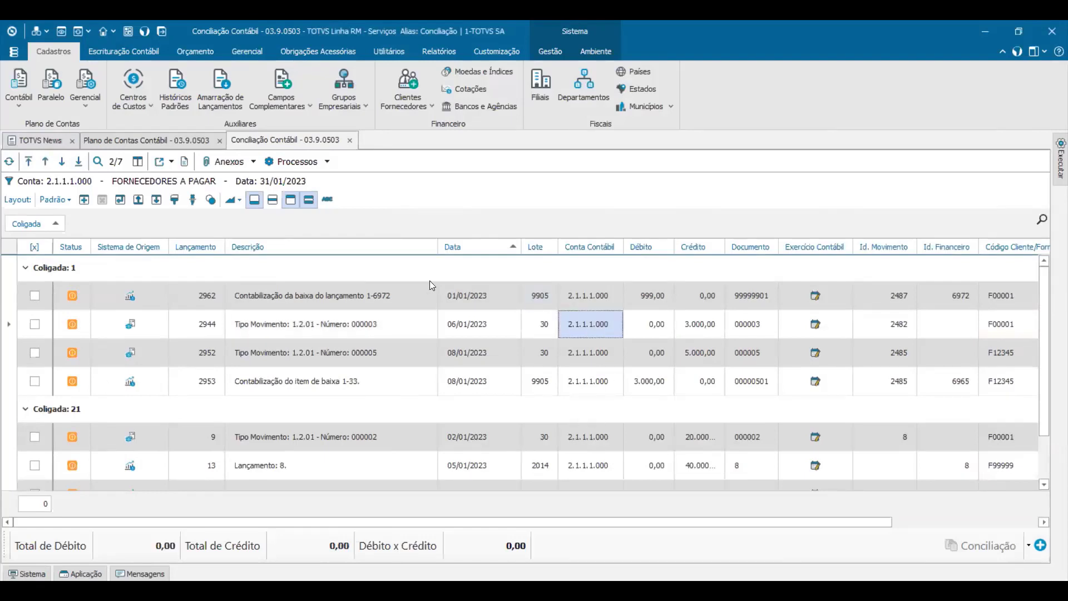
click(353, 294)
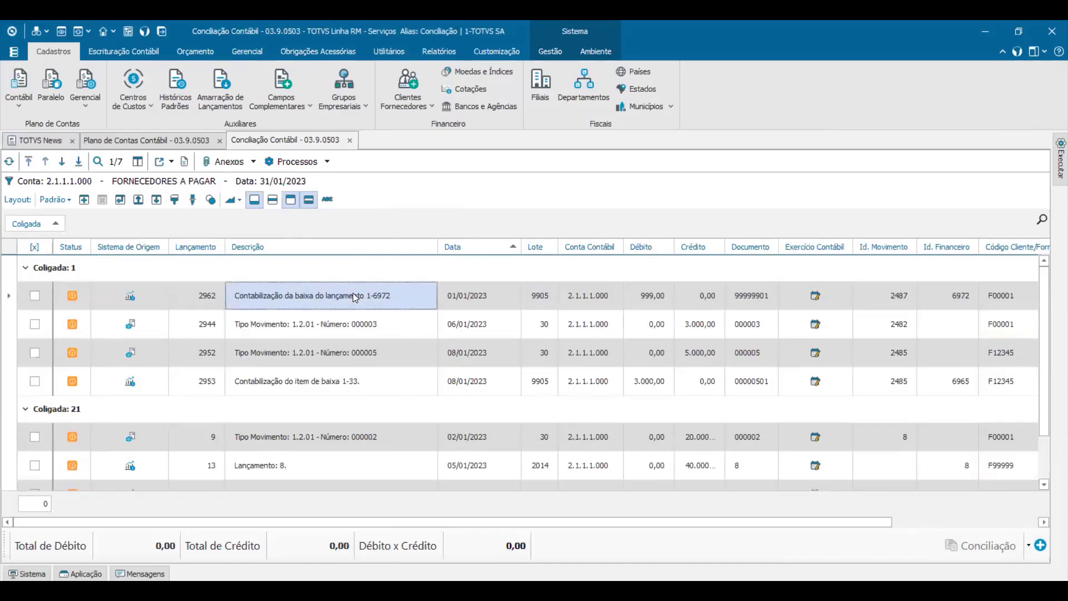
click(35, 295)
click(35, 324)
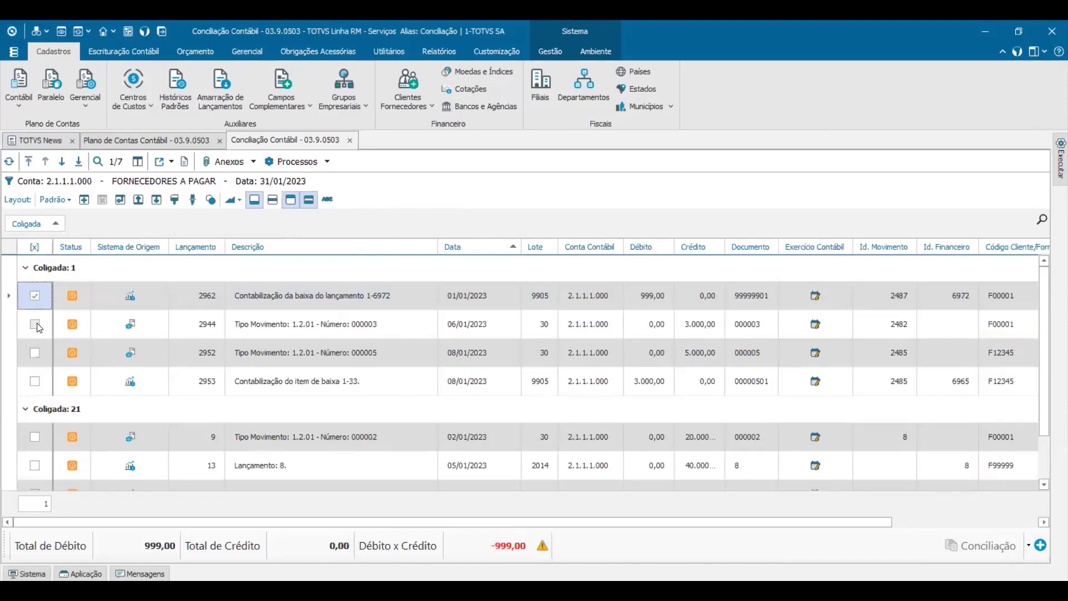
click(35, 438)
click(35, 466)
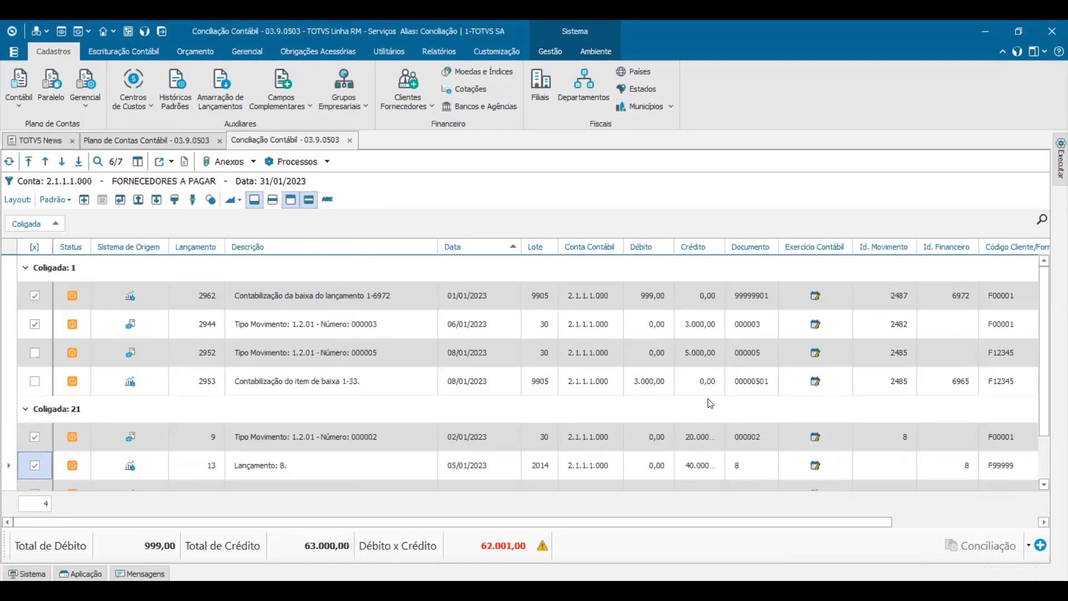
Step: Check the debit and credit differences per Coligada, and replace entry 13 with entry 14 in the selection
scroll(712, 403, down, 1)
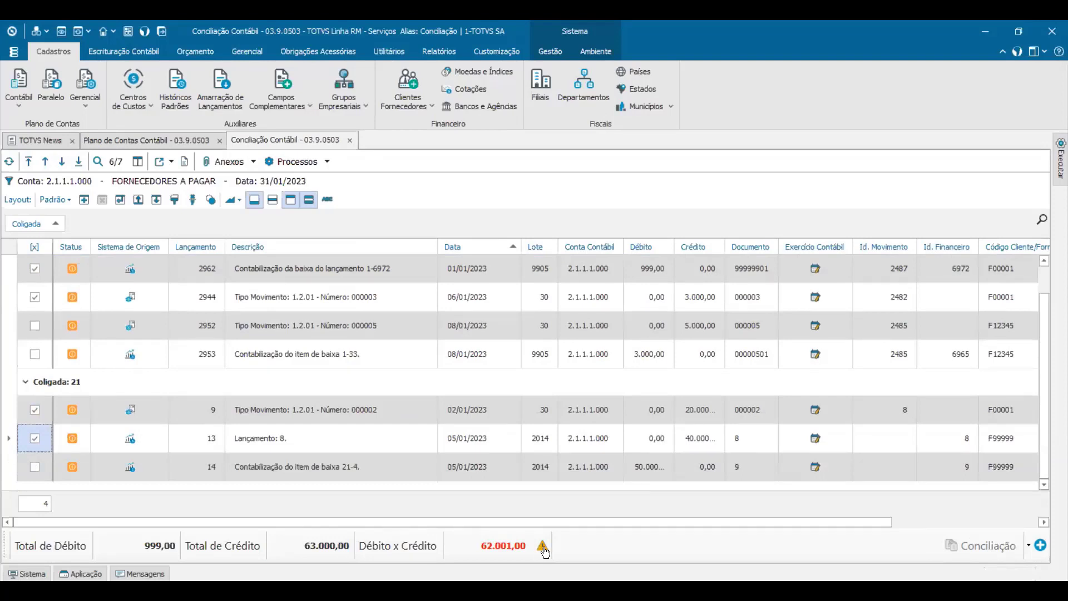
click(543, 548)
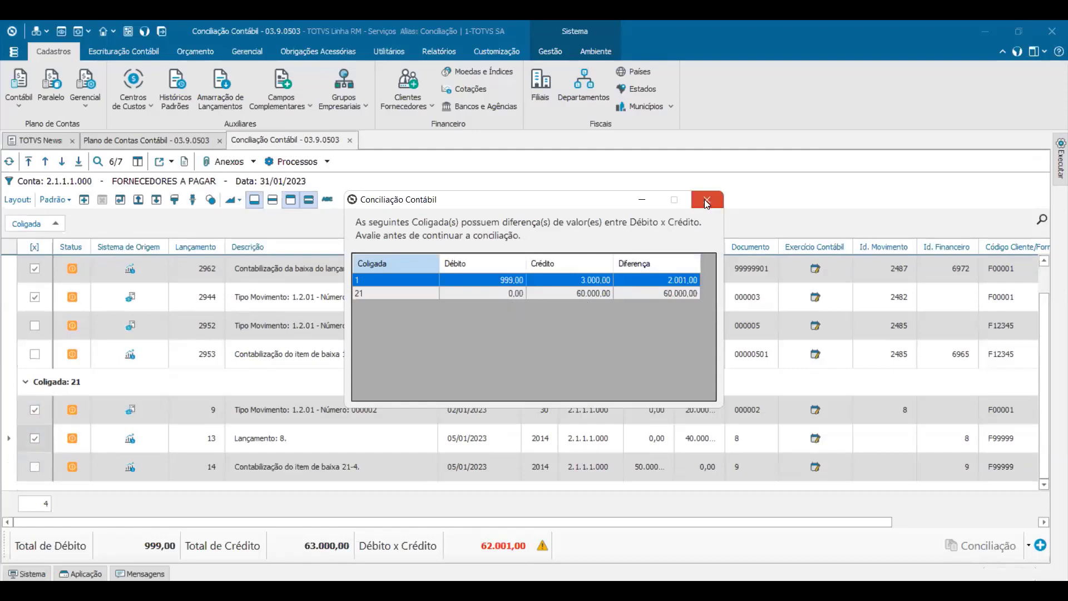
click(35, 439)
click(35, 439)
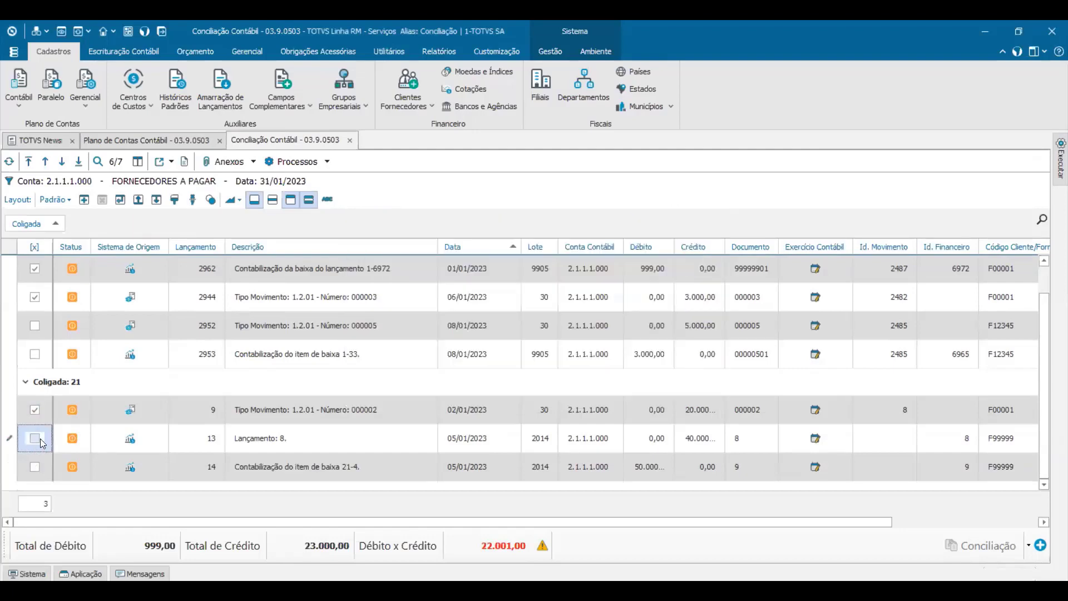
click(34, 467)
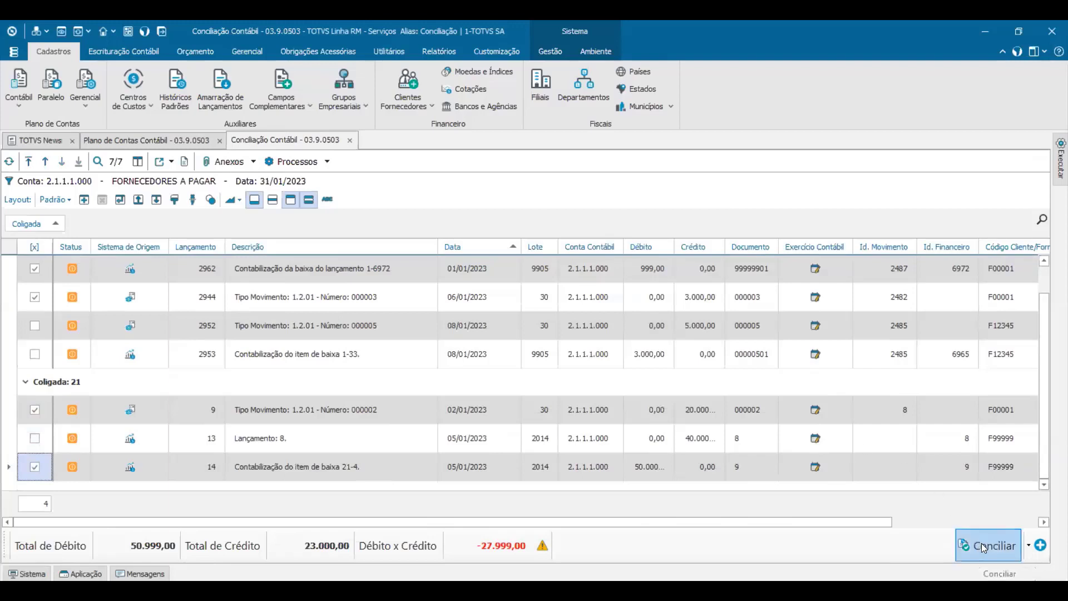
Step: Review the differences per Coligada for the new selection, and reconcile the selected entries, accepting the differences
click(542, 549)
click(679, 284)
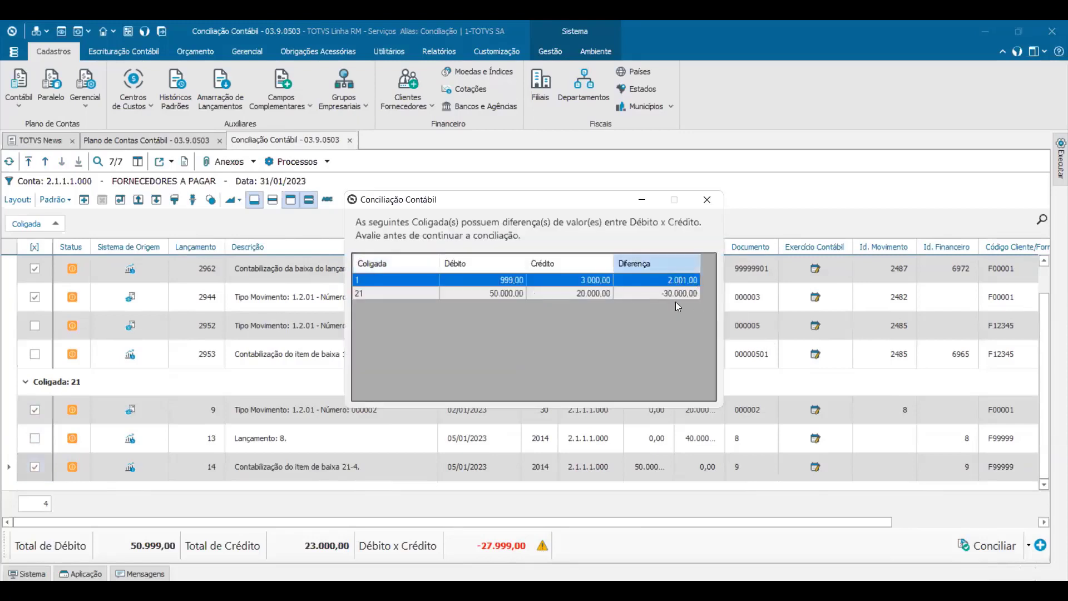
click(674, 295)
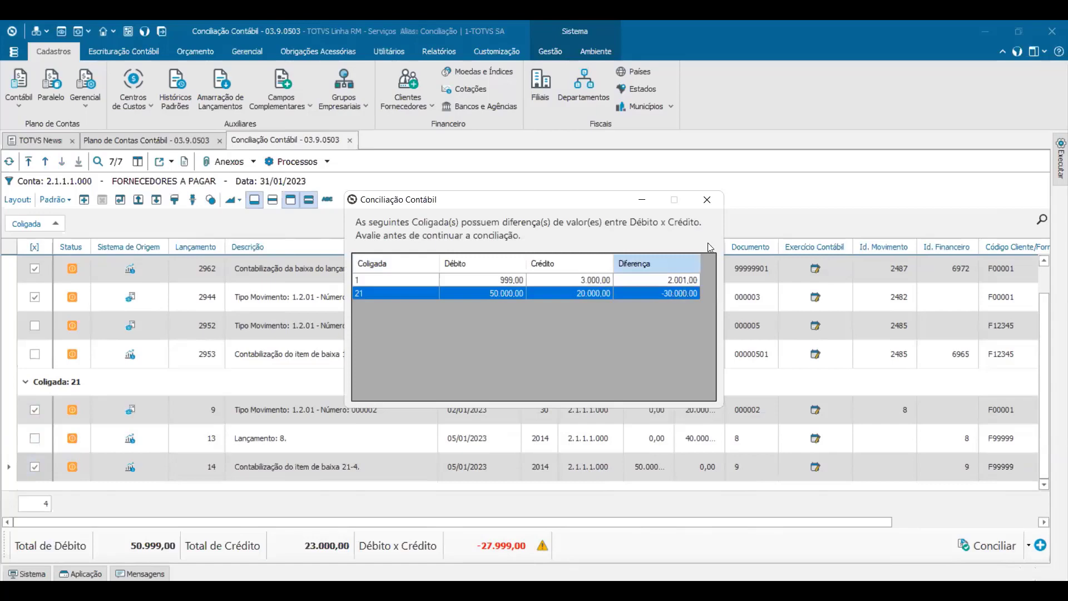
click(707, 200)
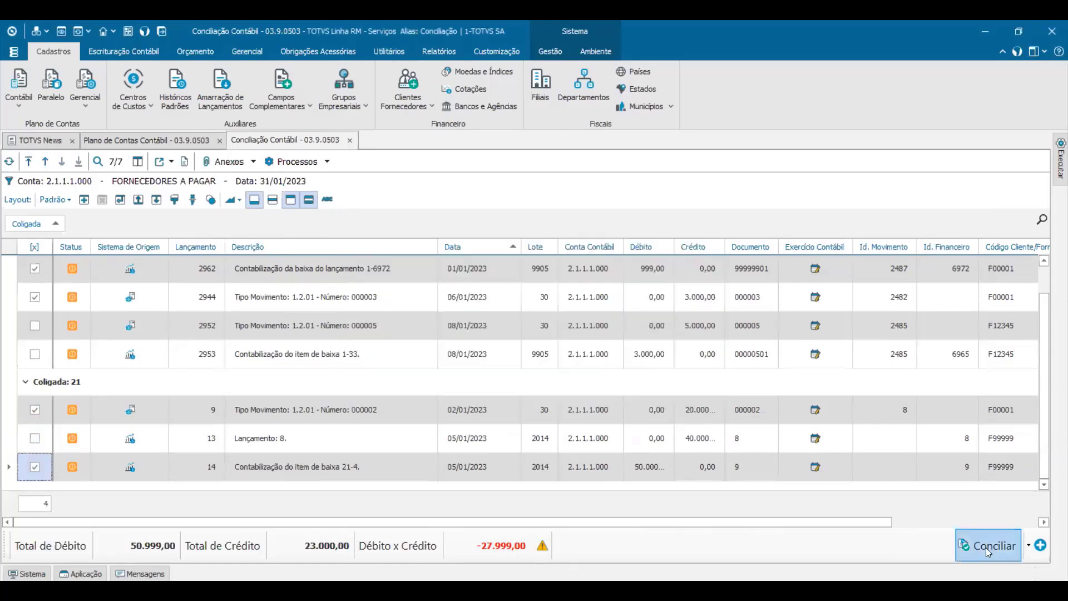
click(988, 546)
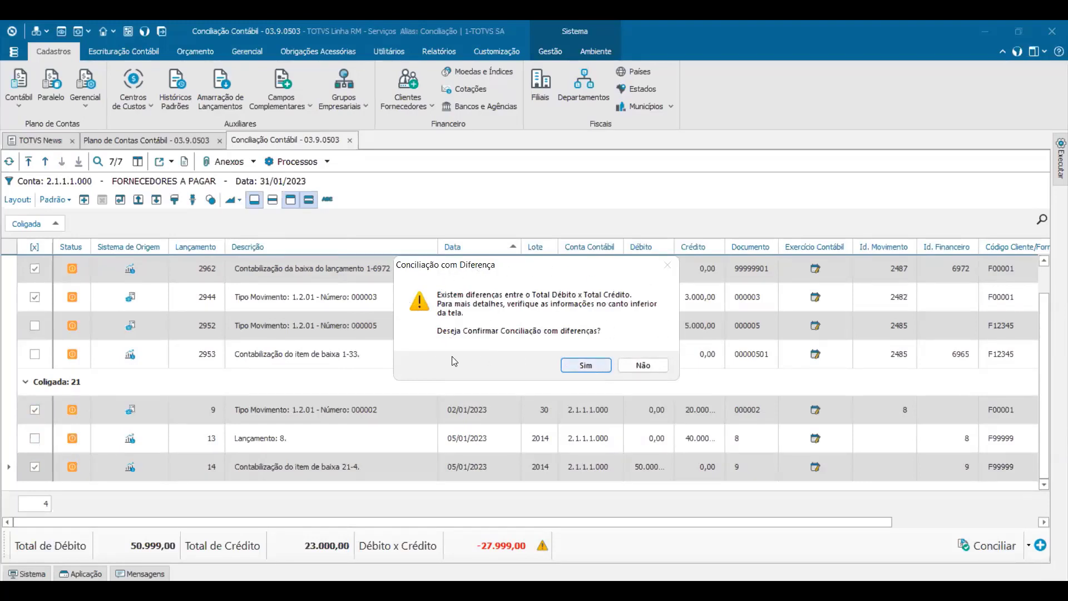
key(Return)
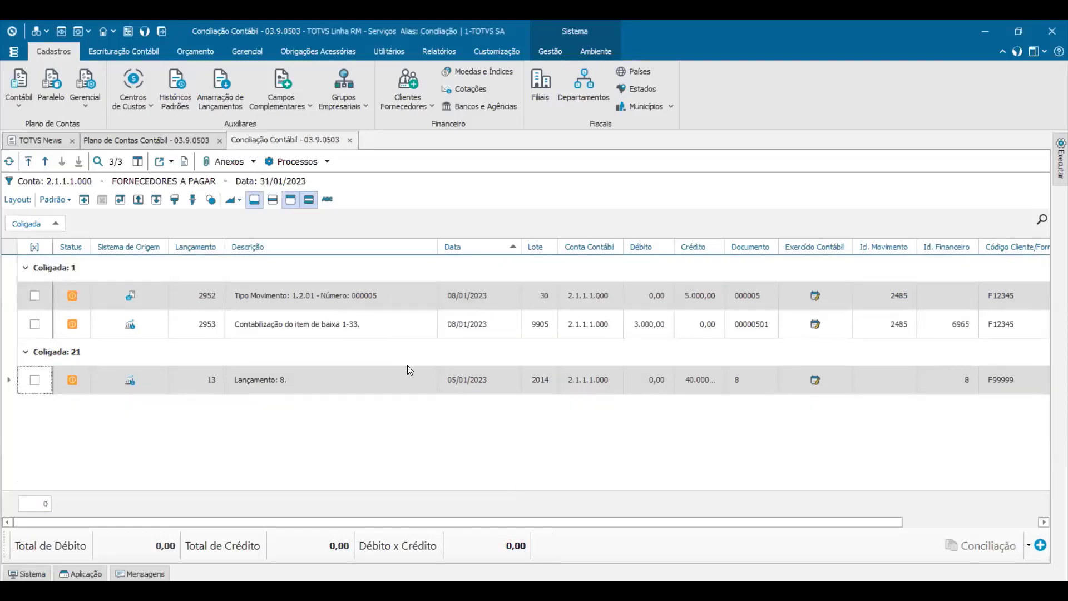
Step: Reload the FORNECEDORES A PAGAR entries up to 31/01/2023 with the already reconciled ones included
click(81, 179)
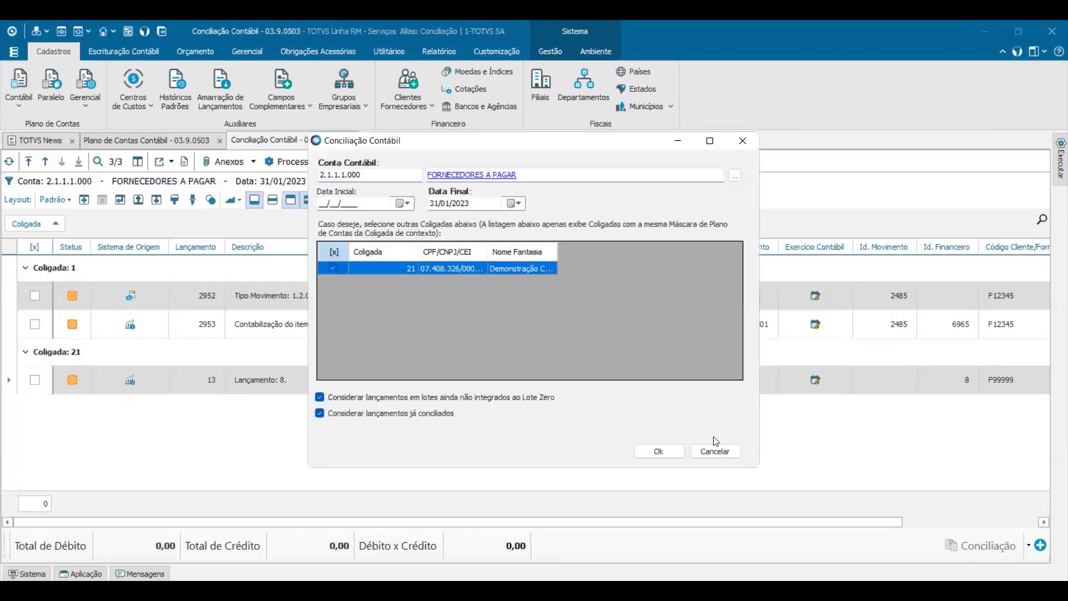
click(657, 450)
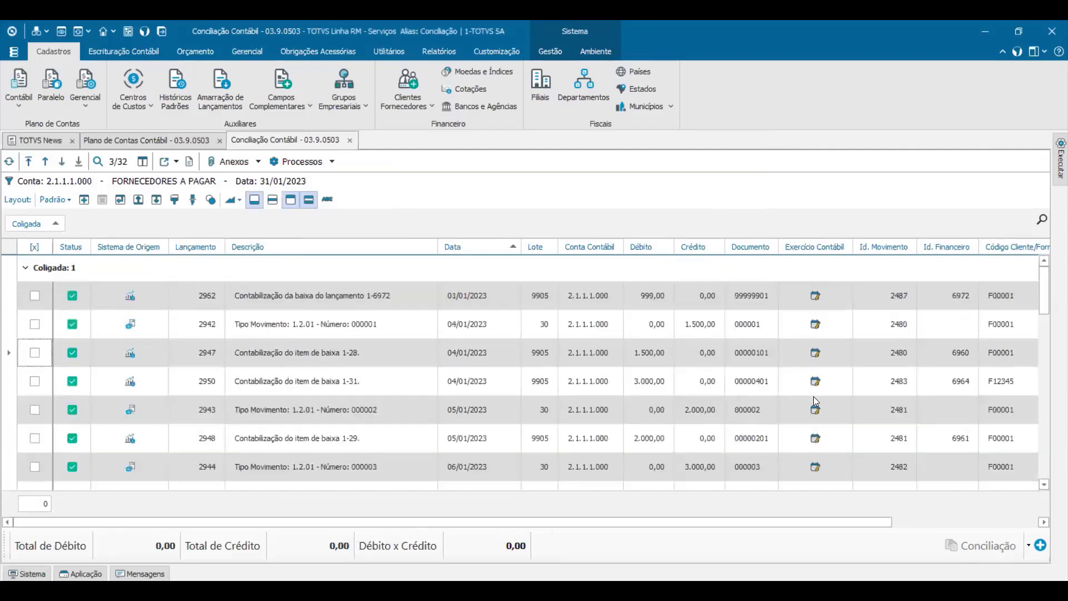
Step: Examine the reconciliation Status of the listed entries in Coligada 1 and Coligada 21
click(72, 324)
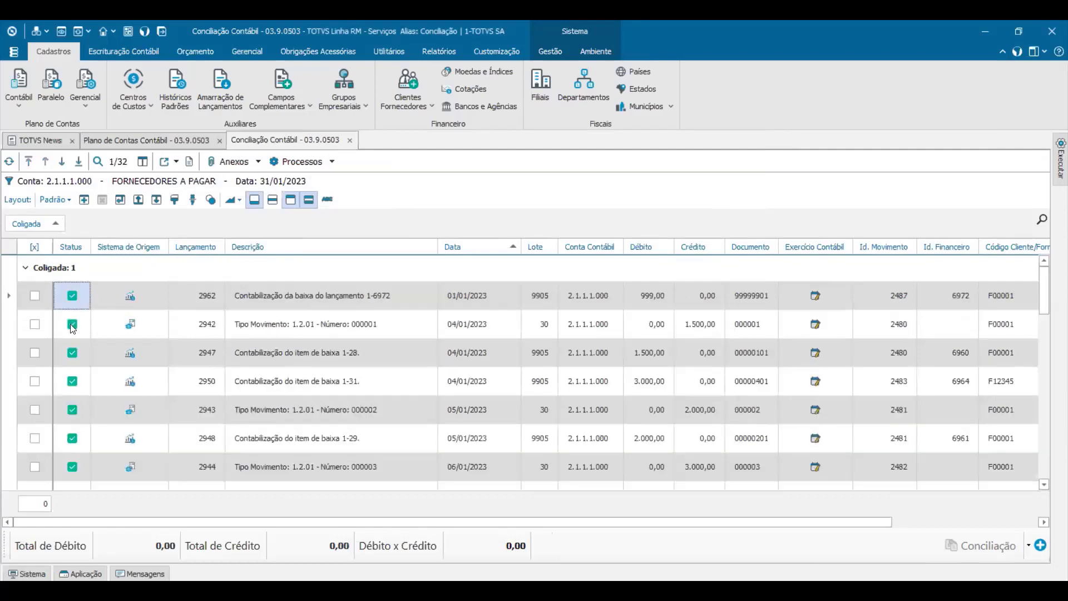
click(83, 394)
scroll(84, 394, down, 3)
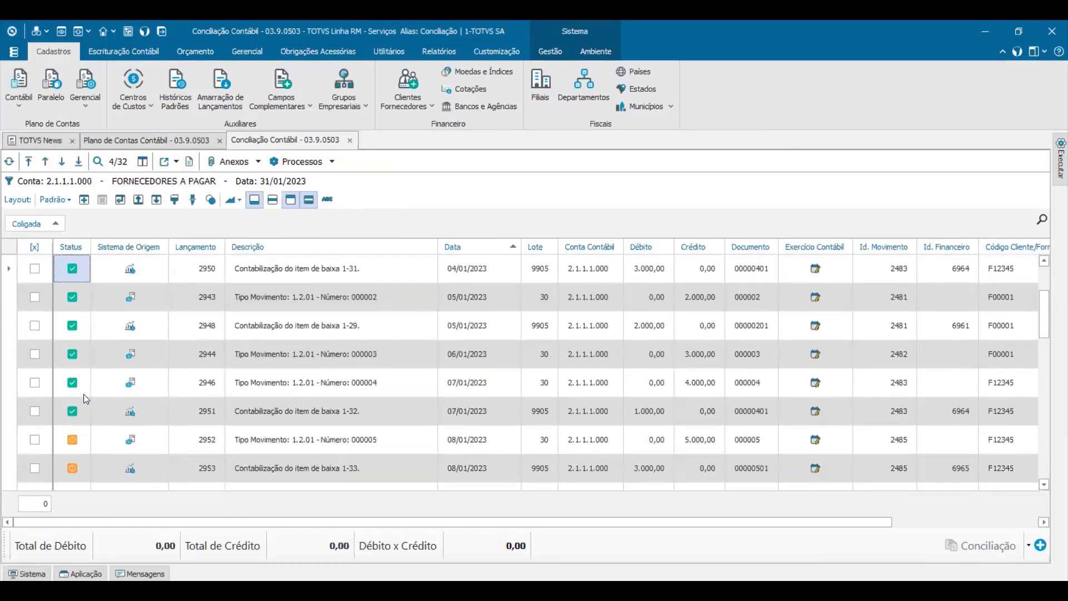
scroll(83, 394, down, 3)
click(87, 425)
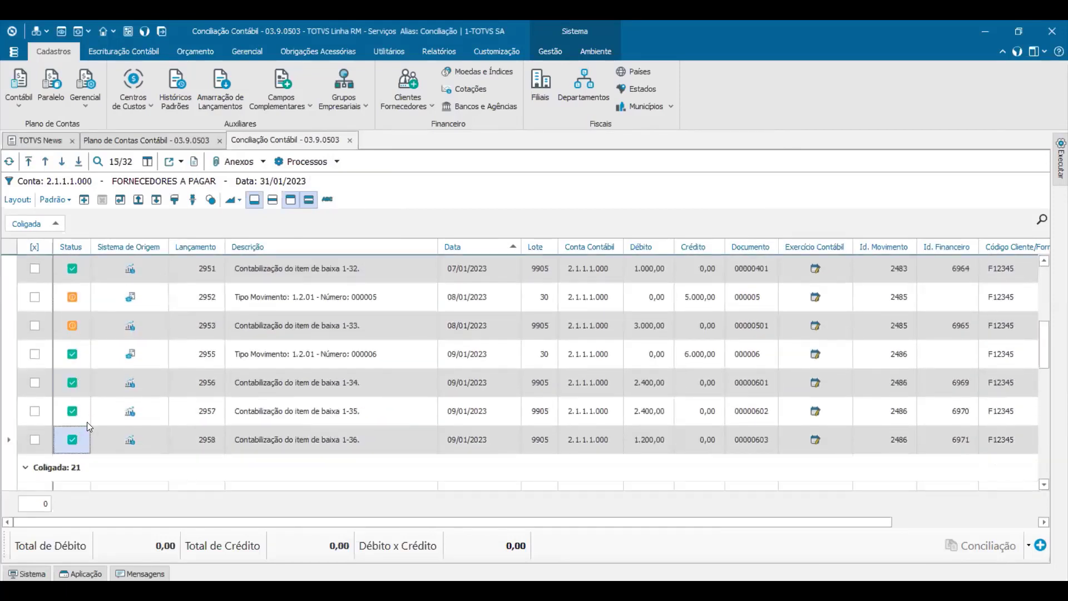
scroll(97, 415, down, 5)
click(74, 322)
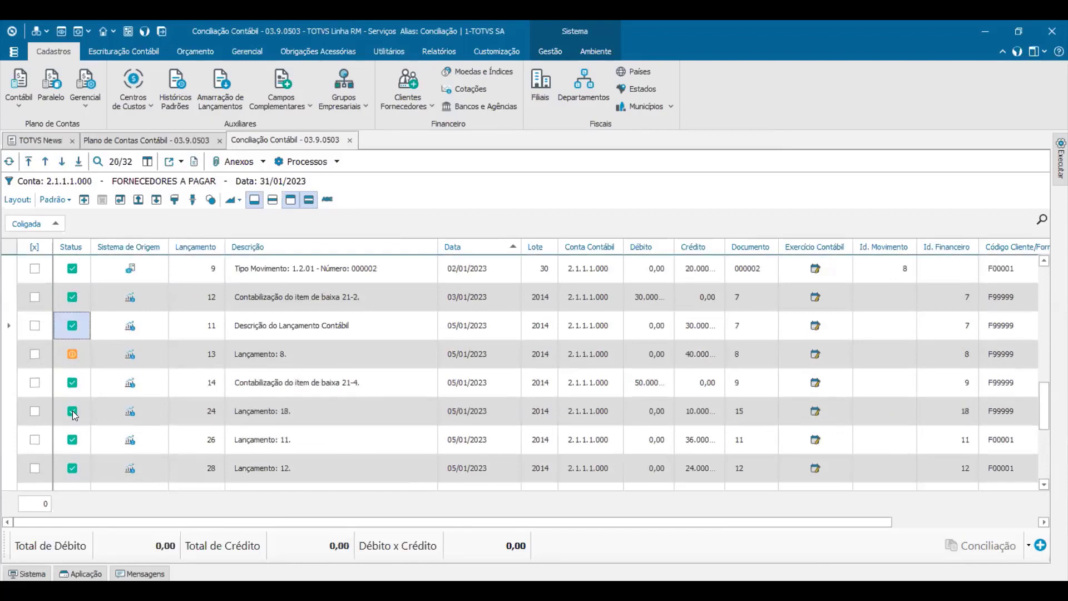
click(76, 415)
scroll(102, 437, down, 5)
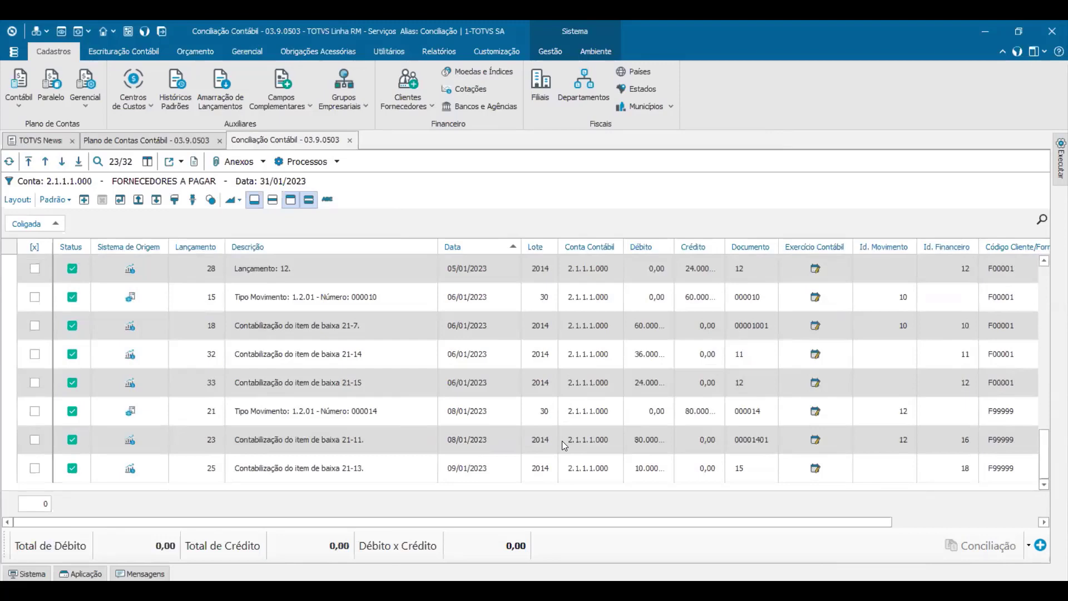
scroll(562, 441, up, 20)
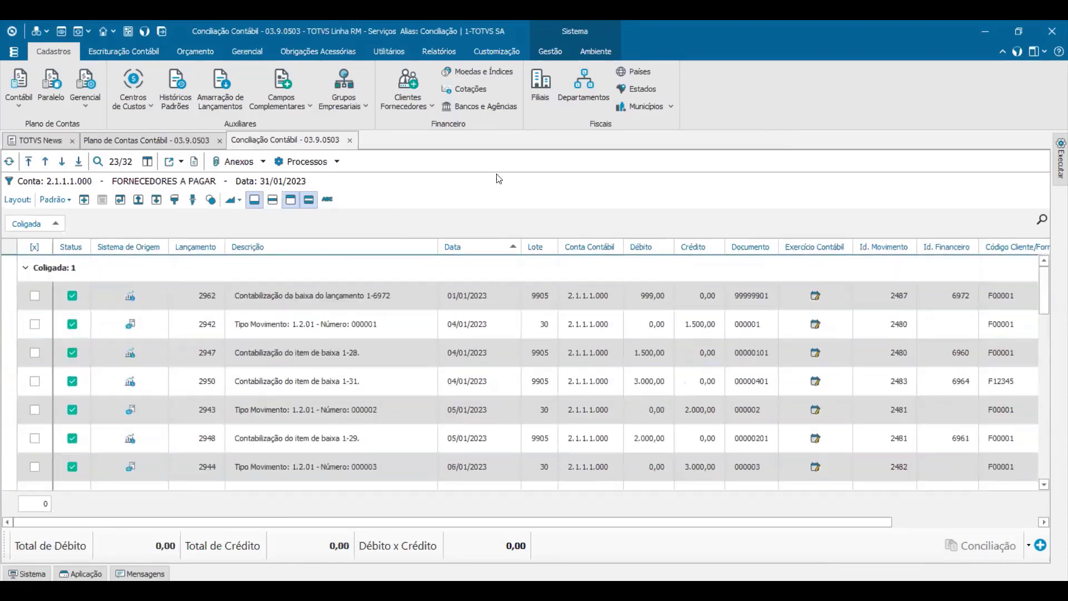
click(33, 295)
click(35, 324)
click(36, 352)
click(35, 381)
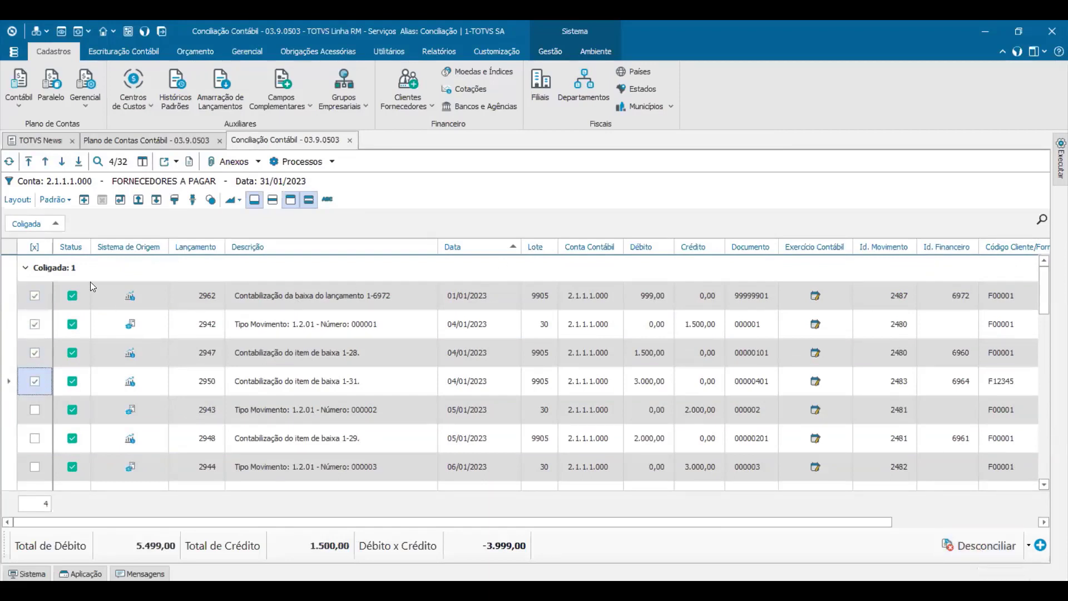
click(35, 295)
click(34, 324)
click(34, 352)
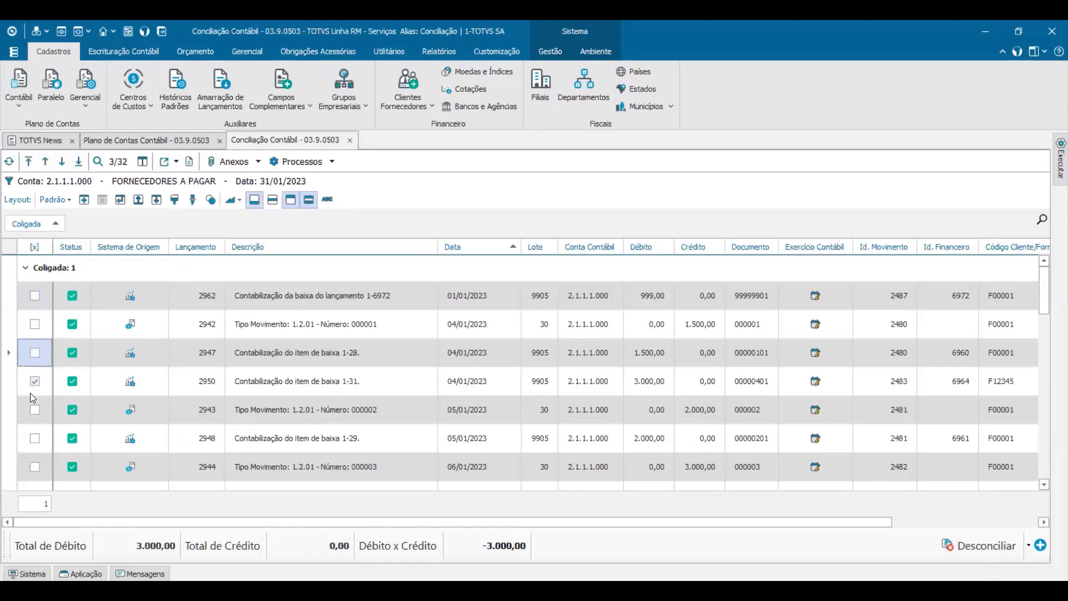
click(34, 382)
click(34, 382)
click(35, 410)
click(35, 438)
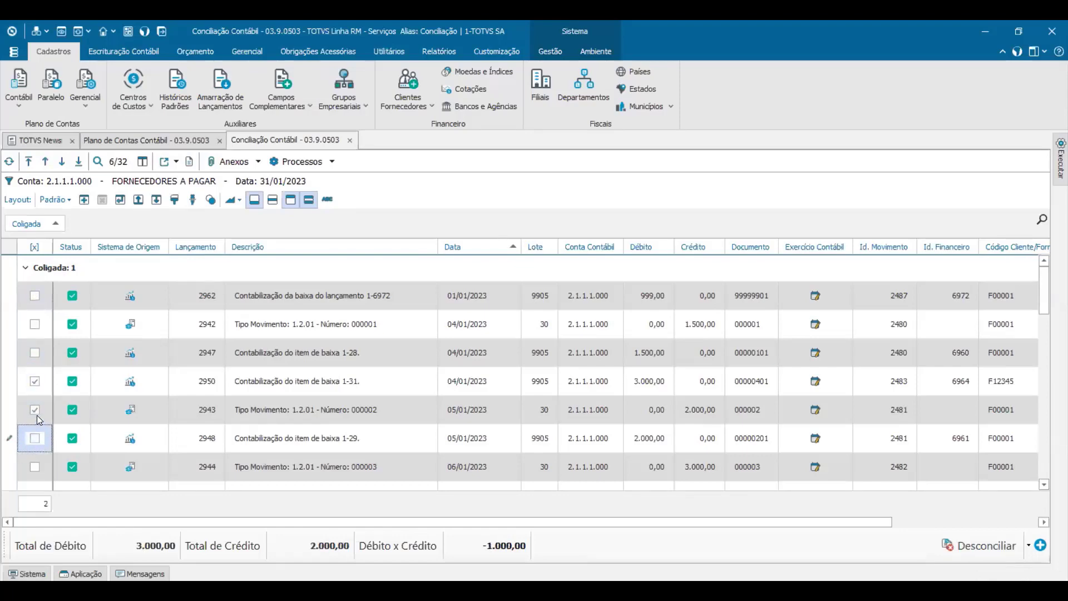
click(35, 412)
click(37, 380)
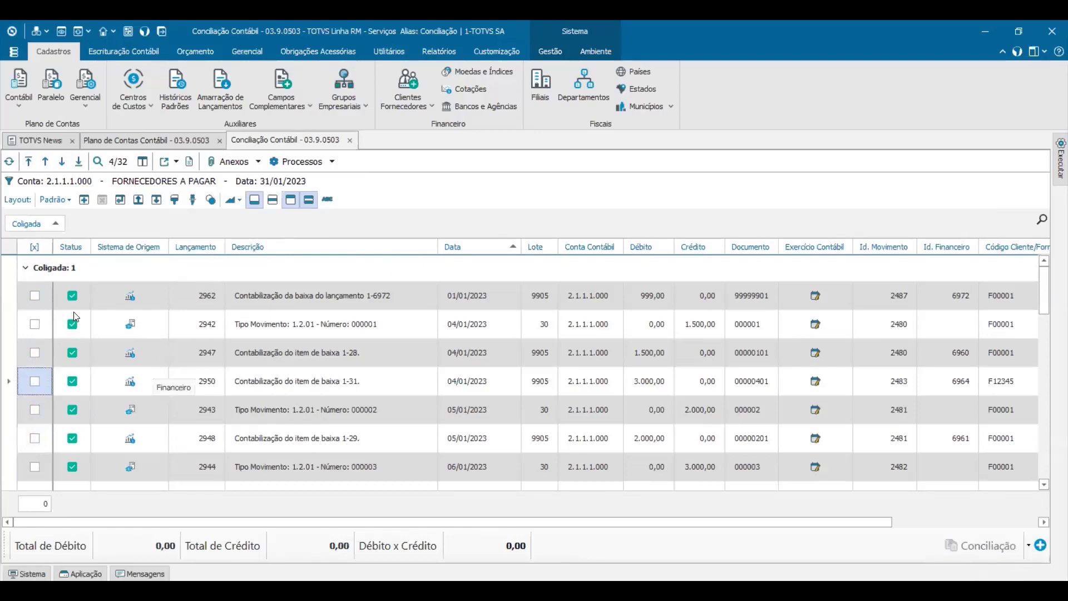
Step: Undo the reconciliation of entry 2962 in Coligada 1, and check the Status of the related entries
click(36, 295)
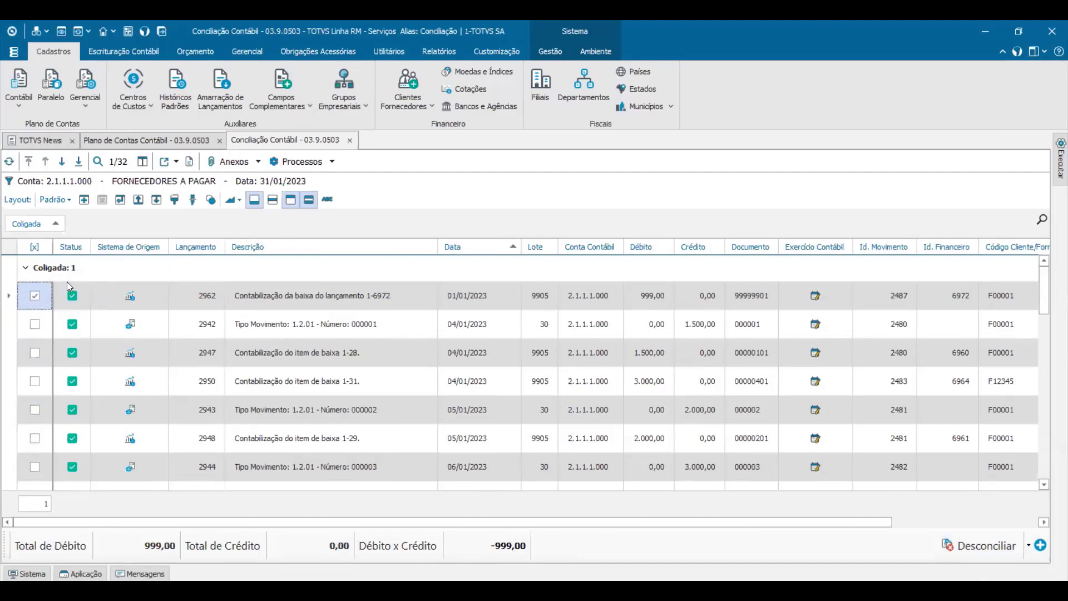
click(994, 544)
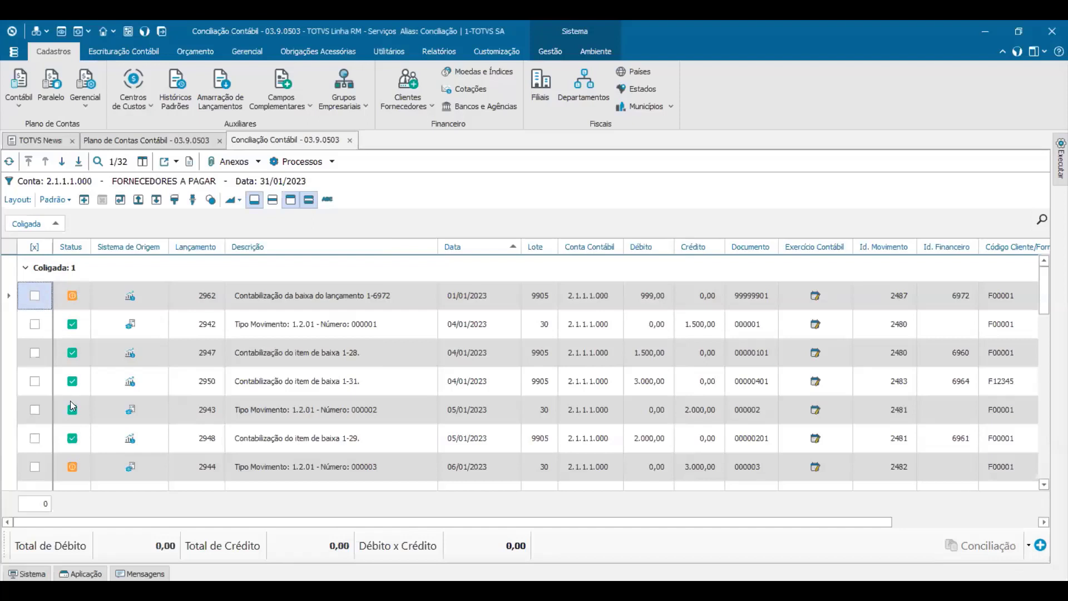
scroll(388, 386, down, 5)
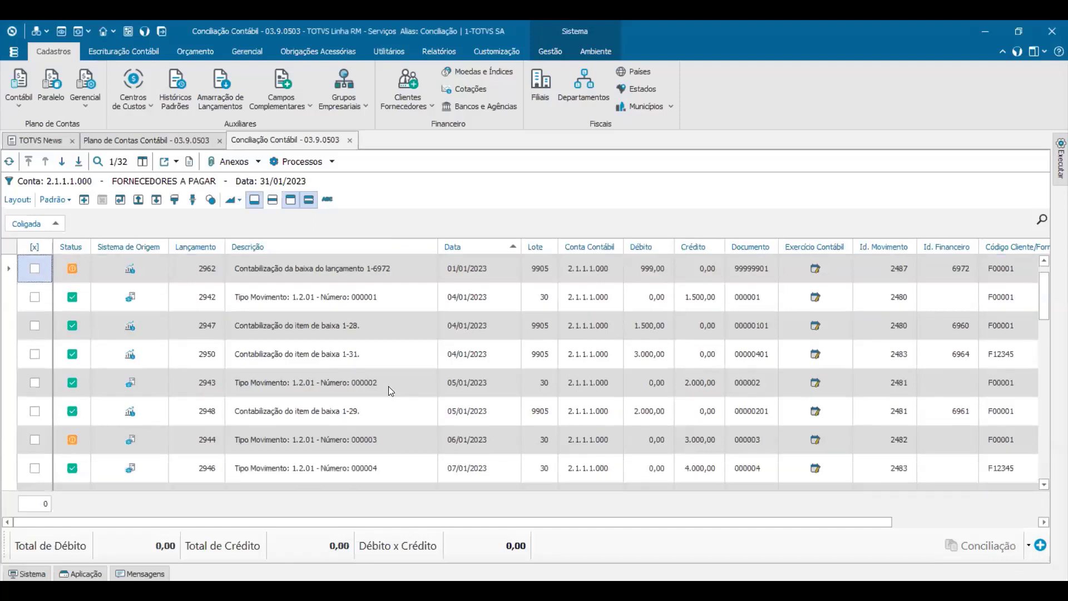
scroll(389, 386, down, 4)
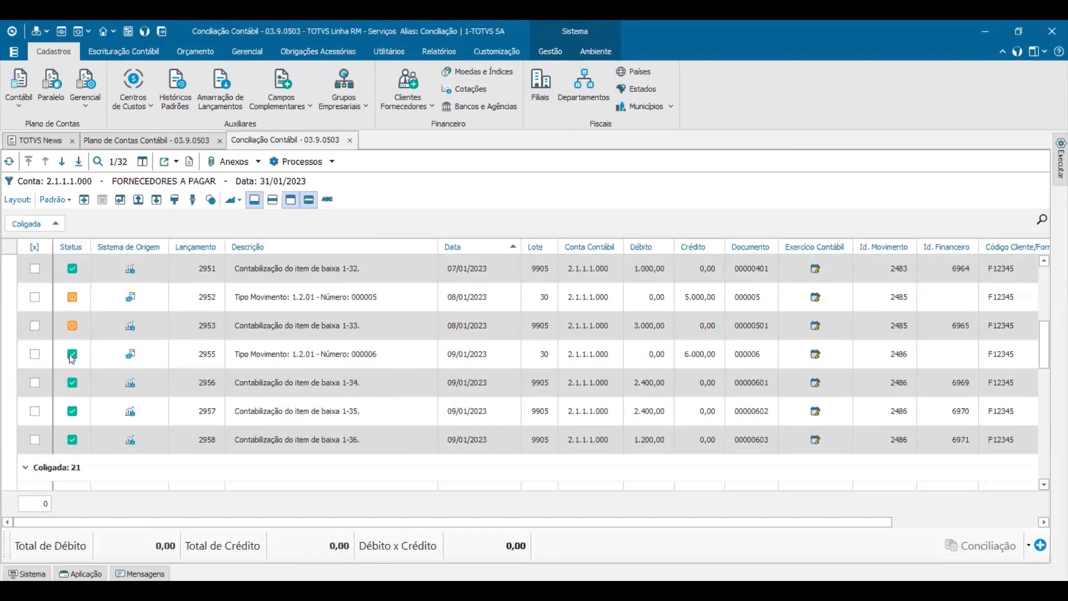
Step: Undo the reconciliation of entries 2942 and 2947 in Coligada 1 together with entries 8 and 26 in Coligada 21
scroll(76, 315, down, 6)
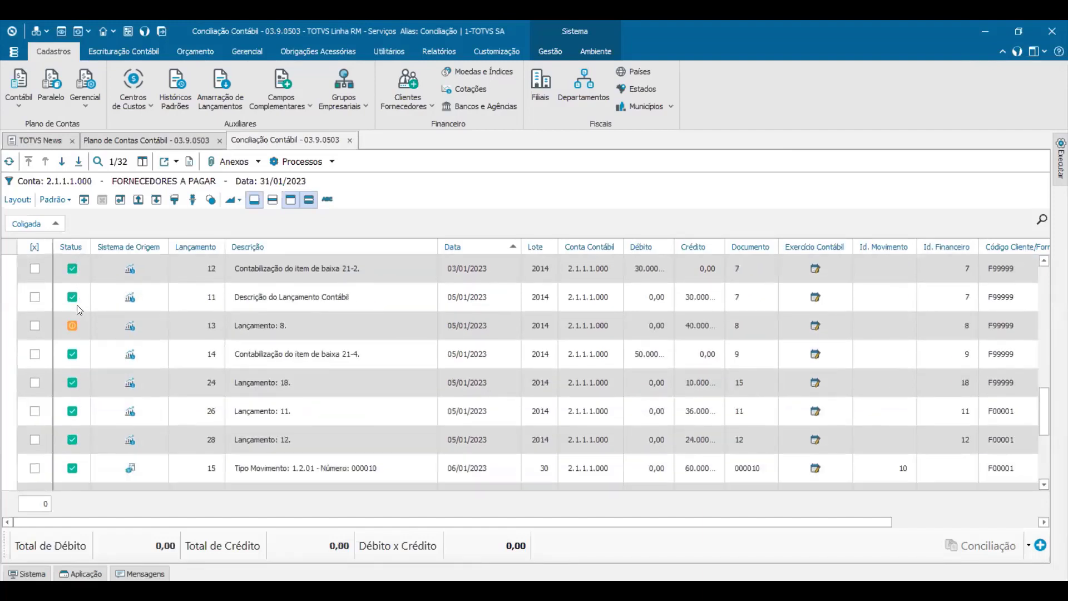
scroll(83, 334, up, 15)
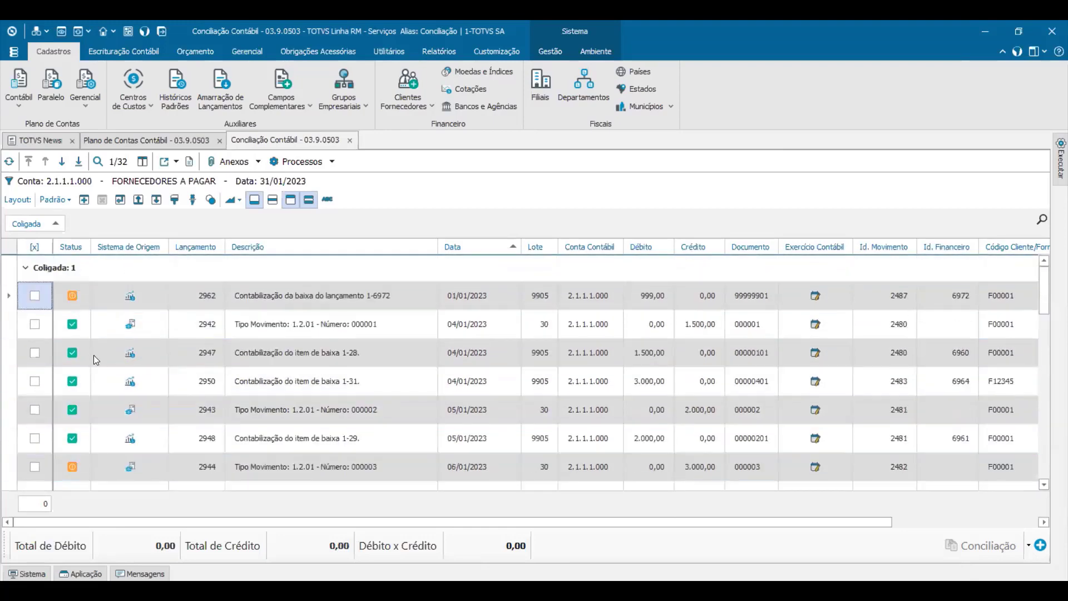
click(34, 324)
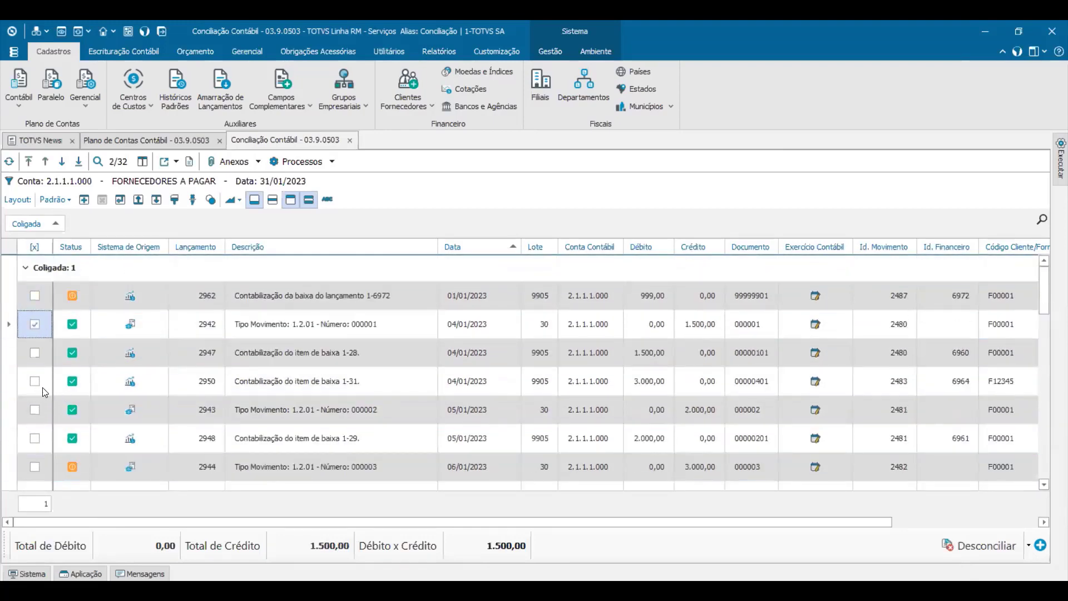
click(34, 352)
scroll(76, 397, down, 4)
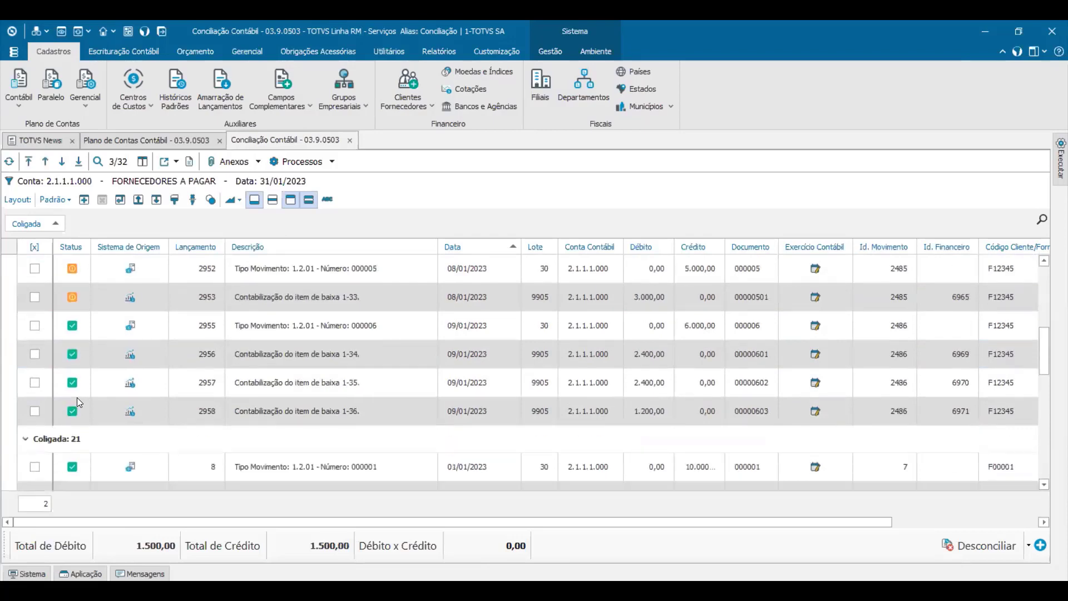
click(35, 467)
scroll(183, 398, down, 3)
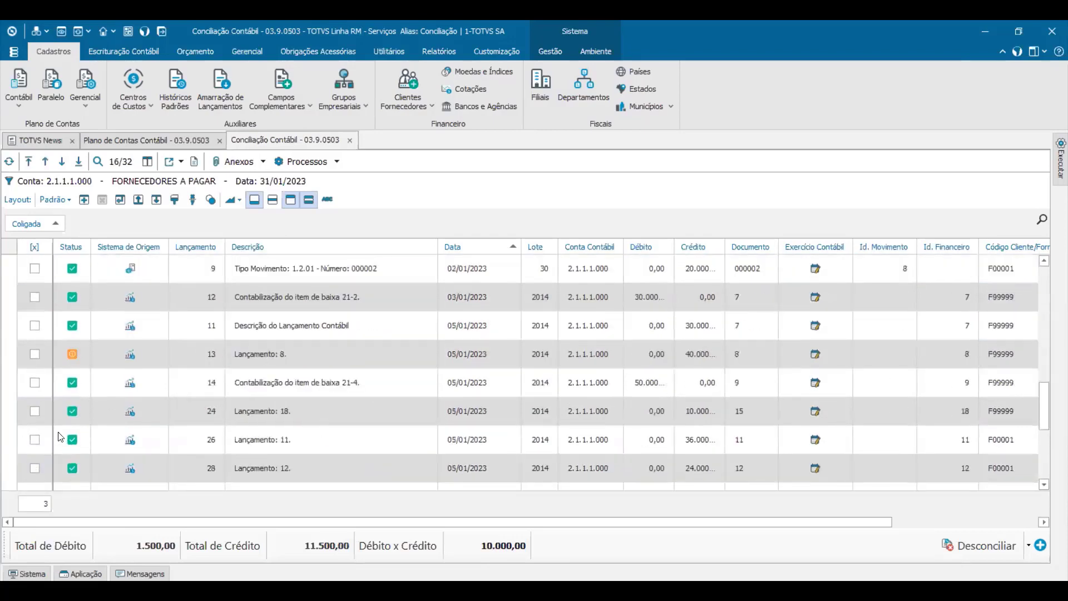
click(34, 439)
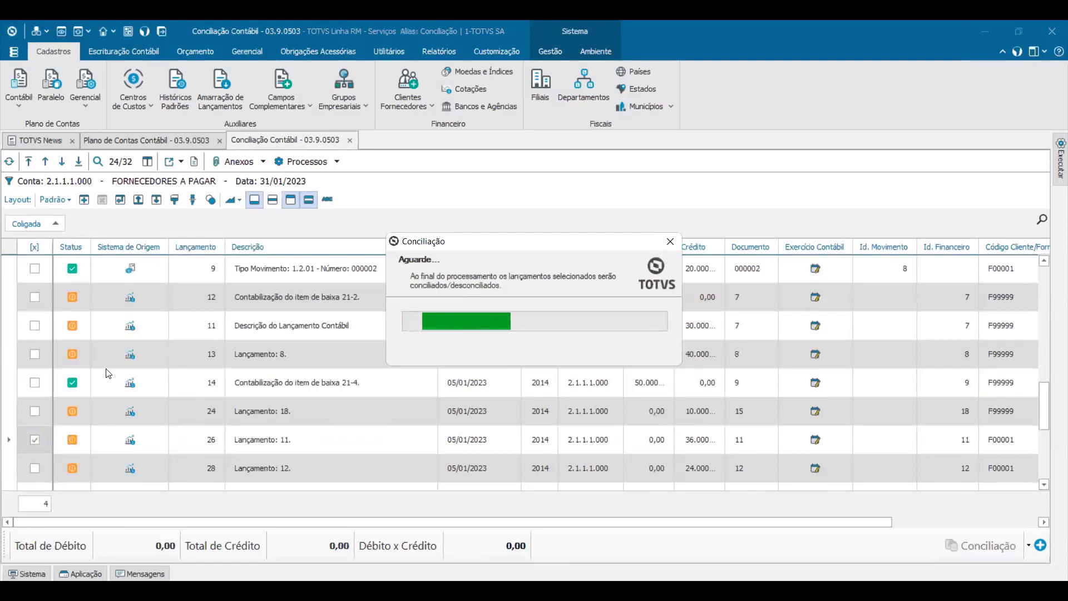
Step: Undo the reconciliation of entry 14 in Coligada 21, and check the Status of the entries in both Coligadas
click(34, 383)
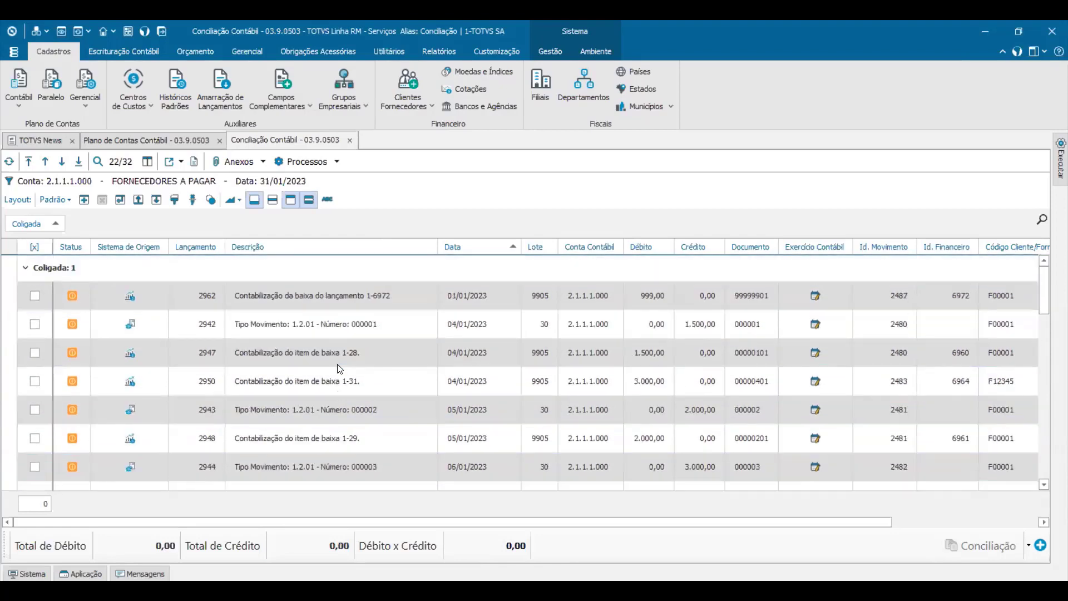
scroll(339, 369, down, 10)
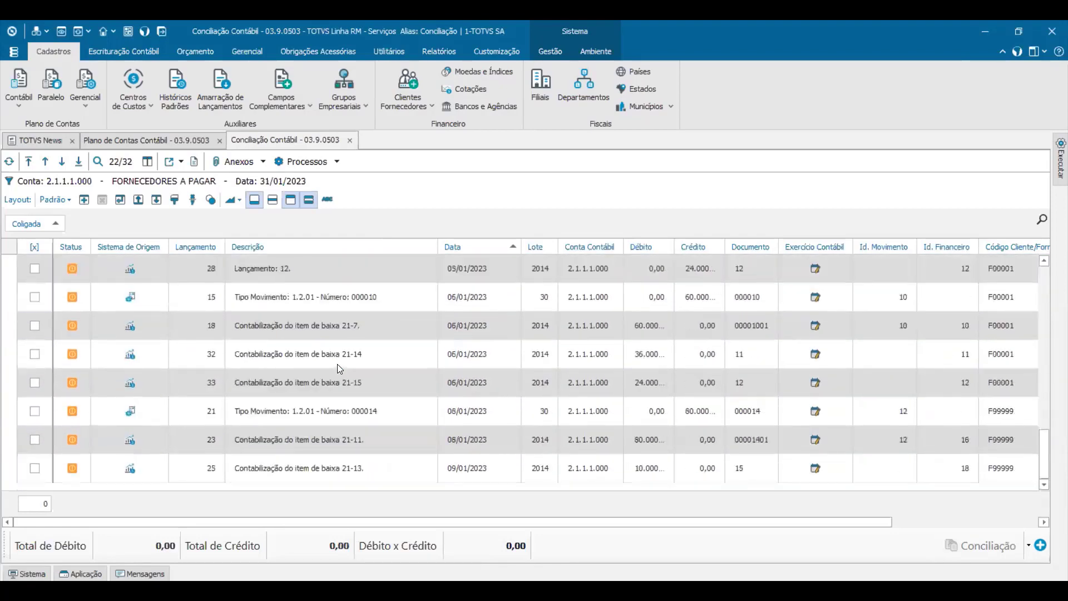
scroll(337, 364, down, 5)
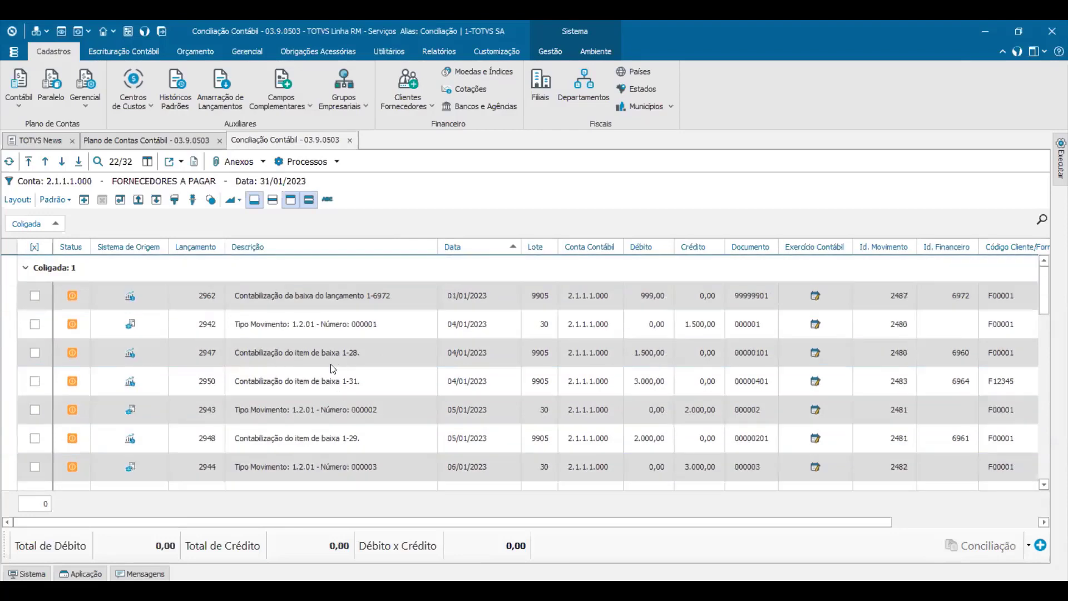
Step: Run Pré-Conciliar on the listed FORNECEDORES A PAGAR entries, and reconcile the entries it selects
click(1037, 546)
click(942, 477)
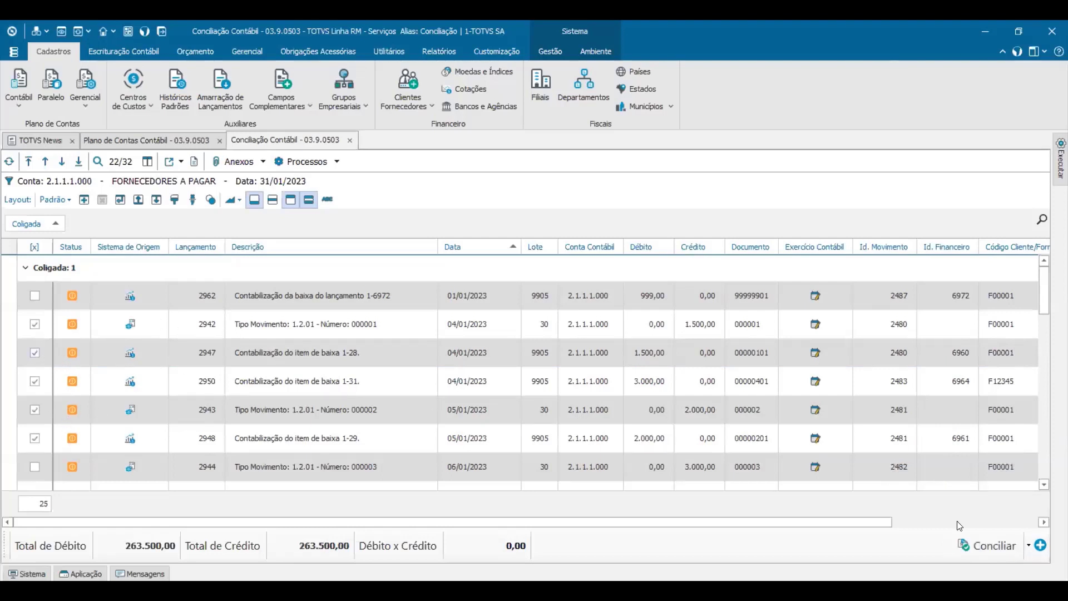
click(971, 546)
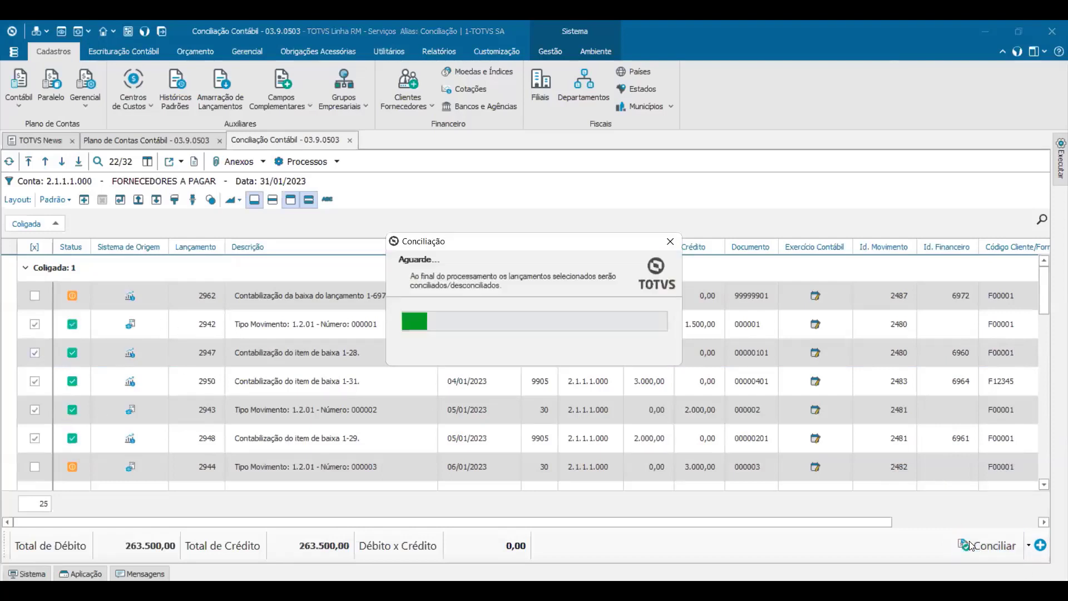
Step: Examine the Status of the entries in Coligada 1 and Coligada 21 after the pre-reconciliation
click(76, 354)
click(82, 384)
click(82, 412)
click(82, 439)
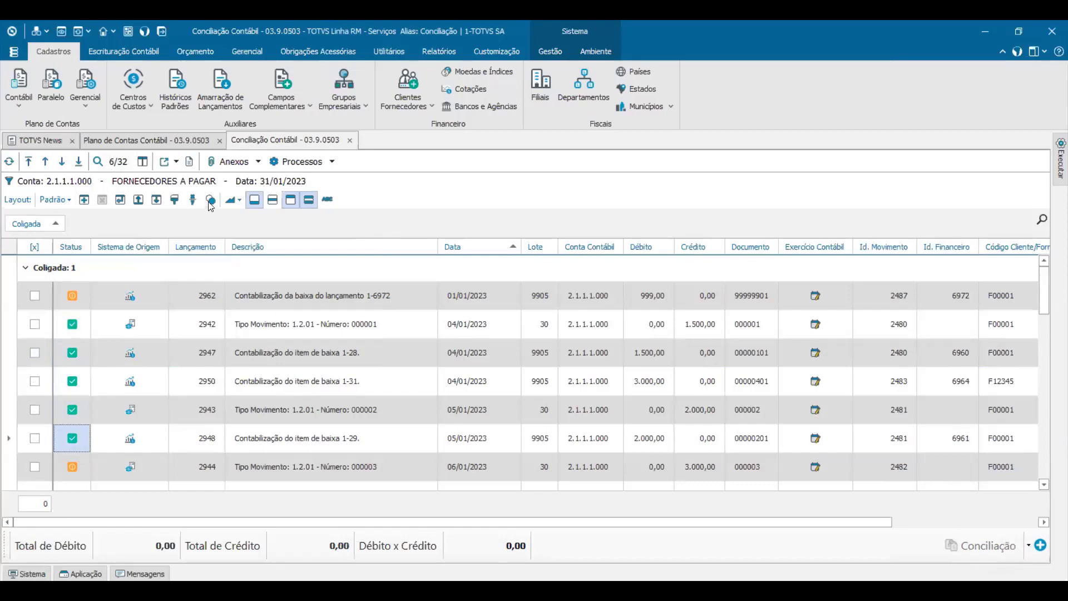
scroll(546, 481, down, 2)
scroll(547, 482, down, 2)
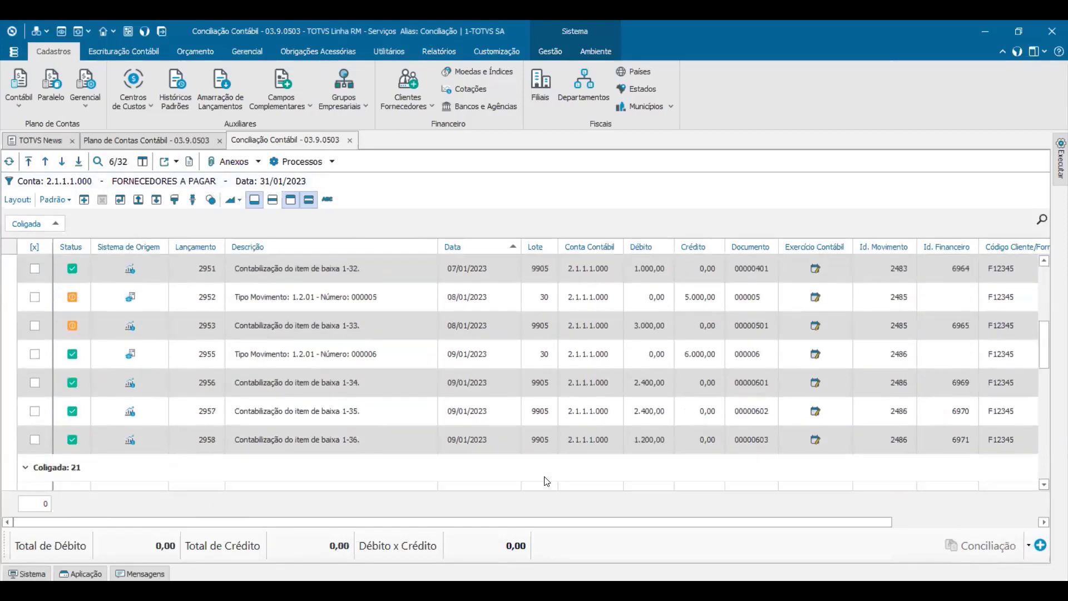
scroll(544, 476, down, 4)
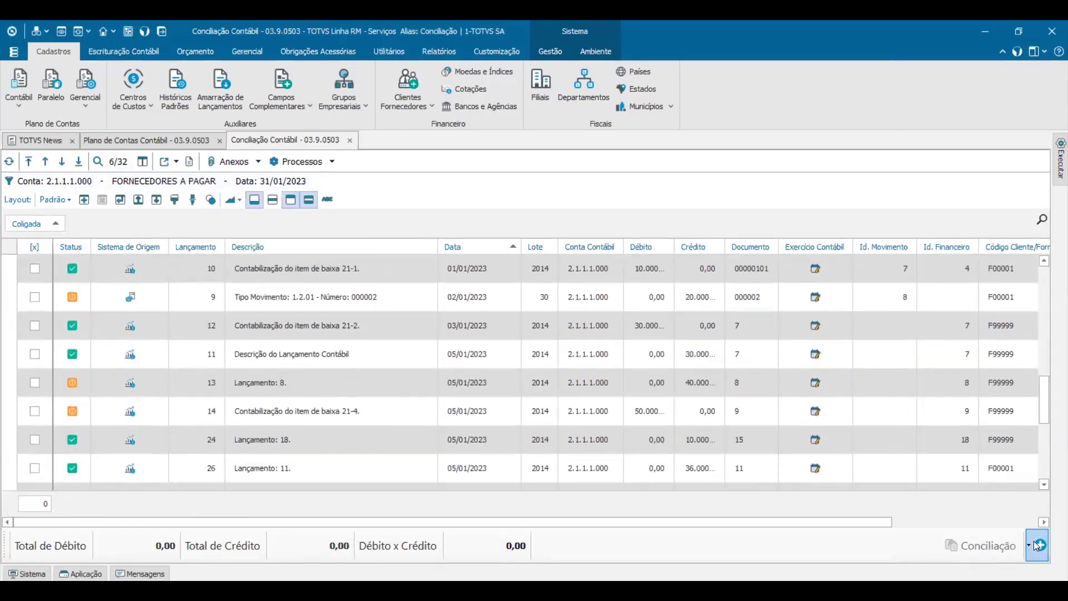
Step: Conclude the reconciliation of account 2.1.1.1.000 up to 31/01/2023, accepting the confirmation
click(1029, 545)
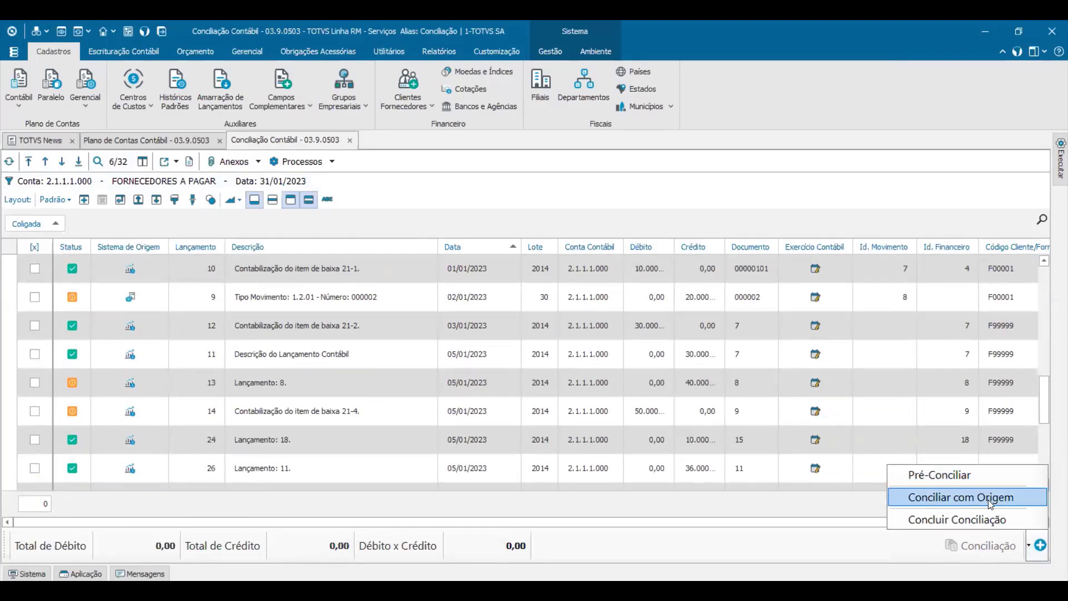
click(113, 332)
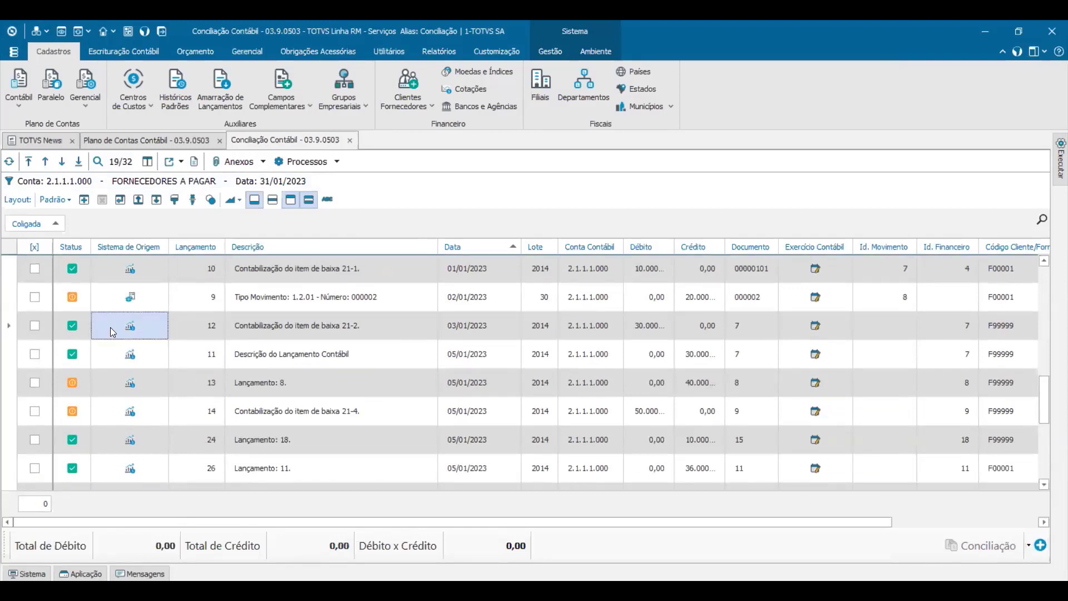
click(1040, 546)
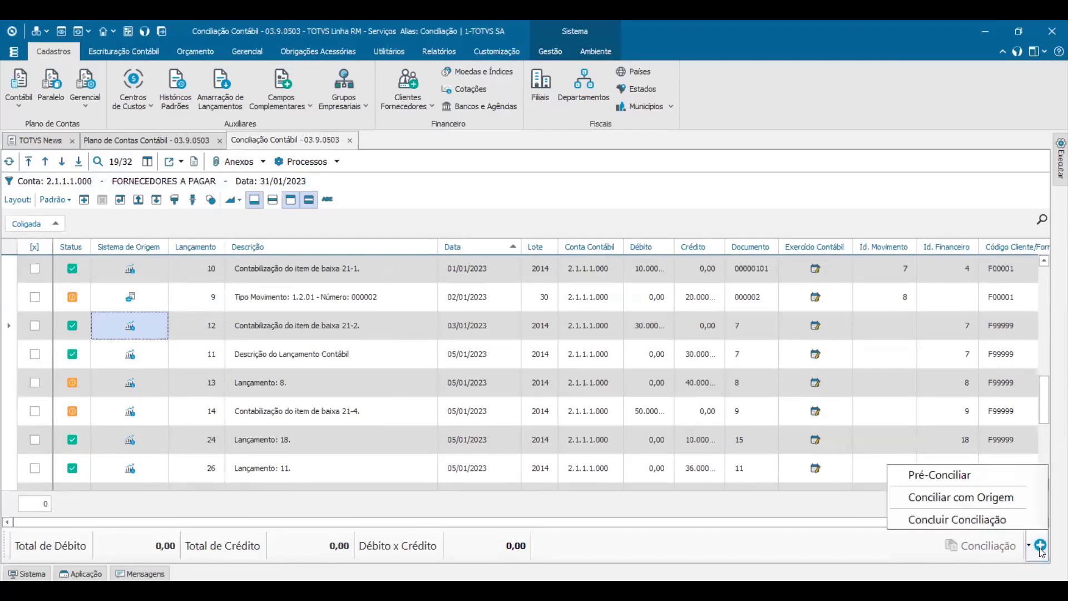
click(995, 520)
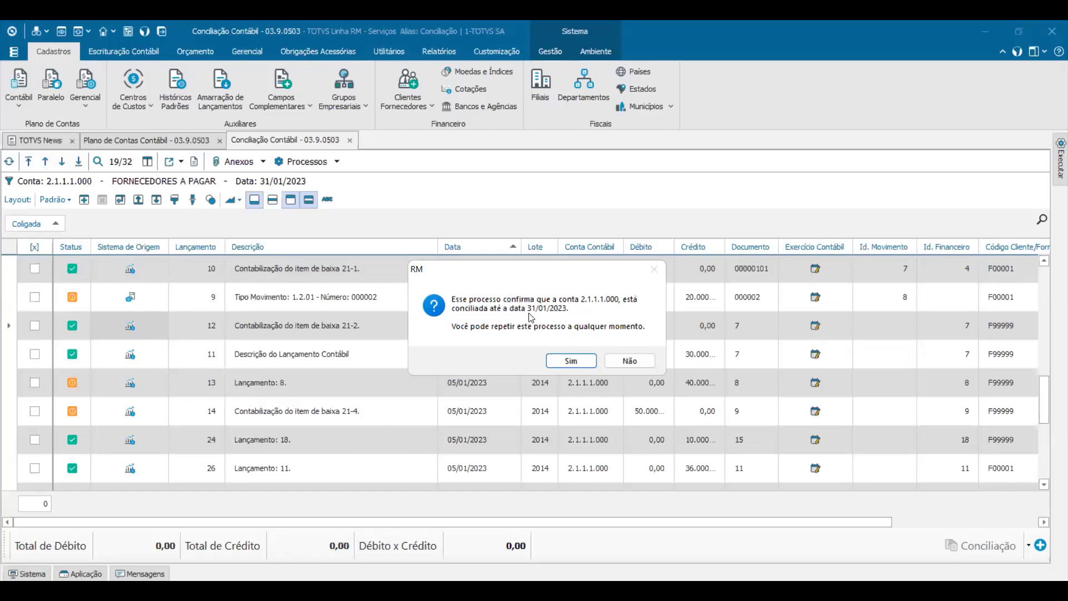
click(571, 362)
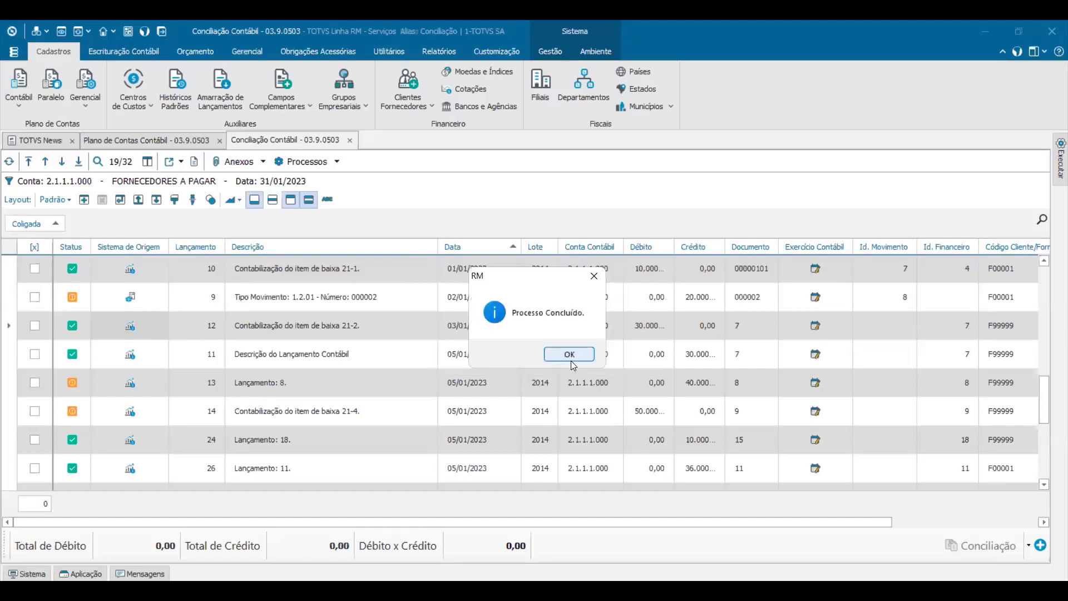
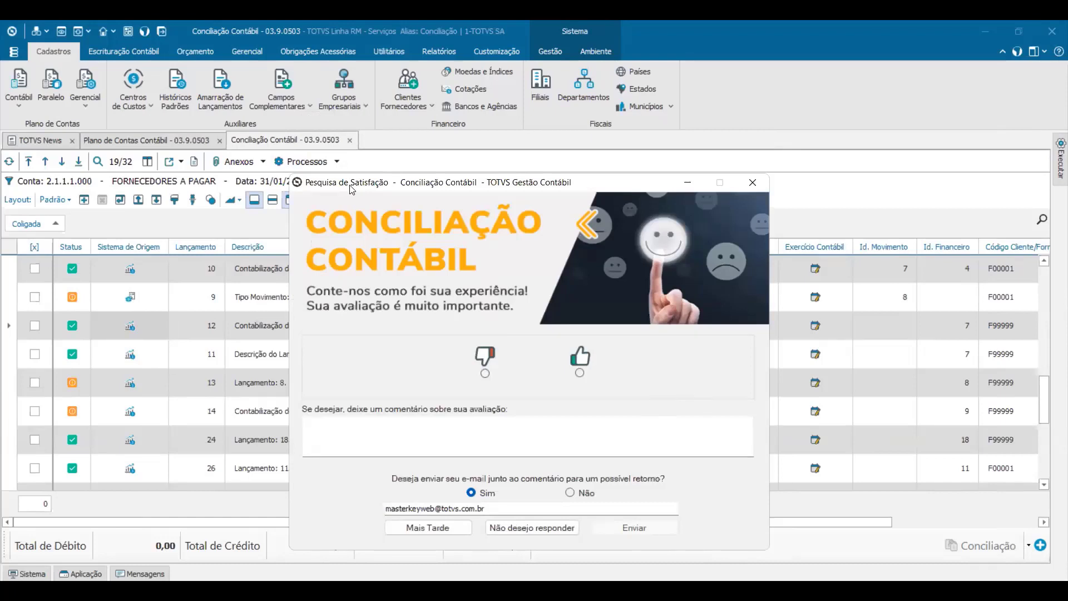
Step: Postpone the Conciliação Contábil satisfaction survey and return to the entry list
drag(351, 190, 351, 193)
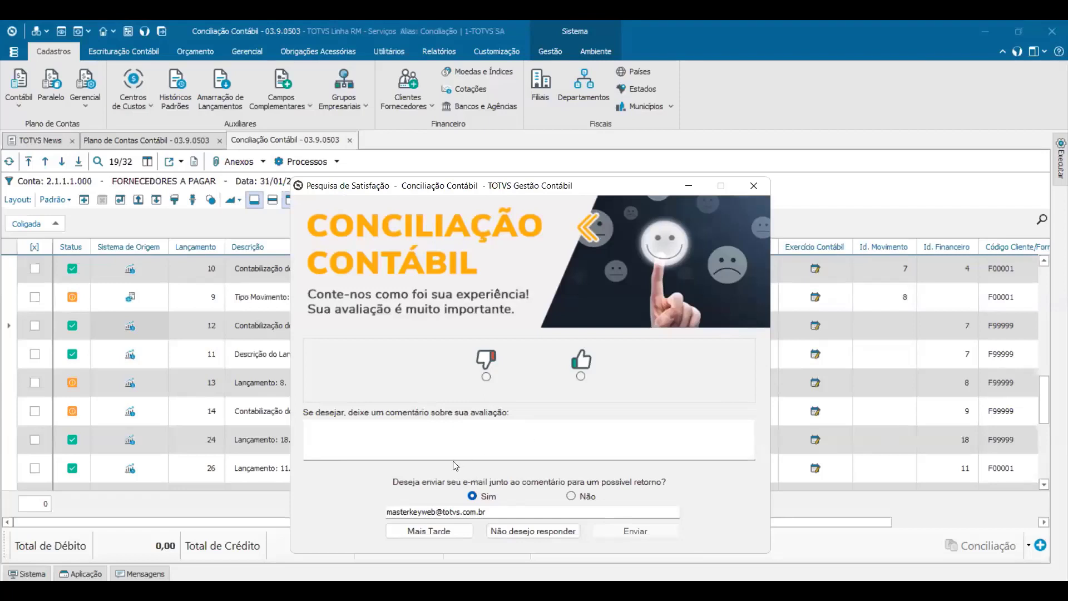
click(435, 532)
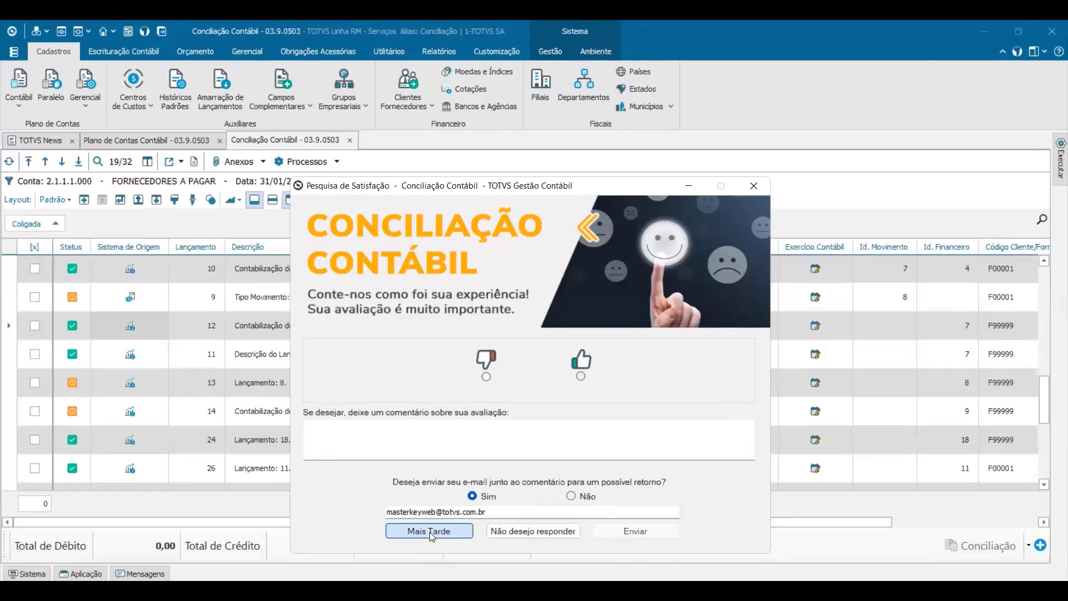
click(69, 334)
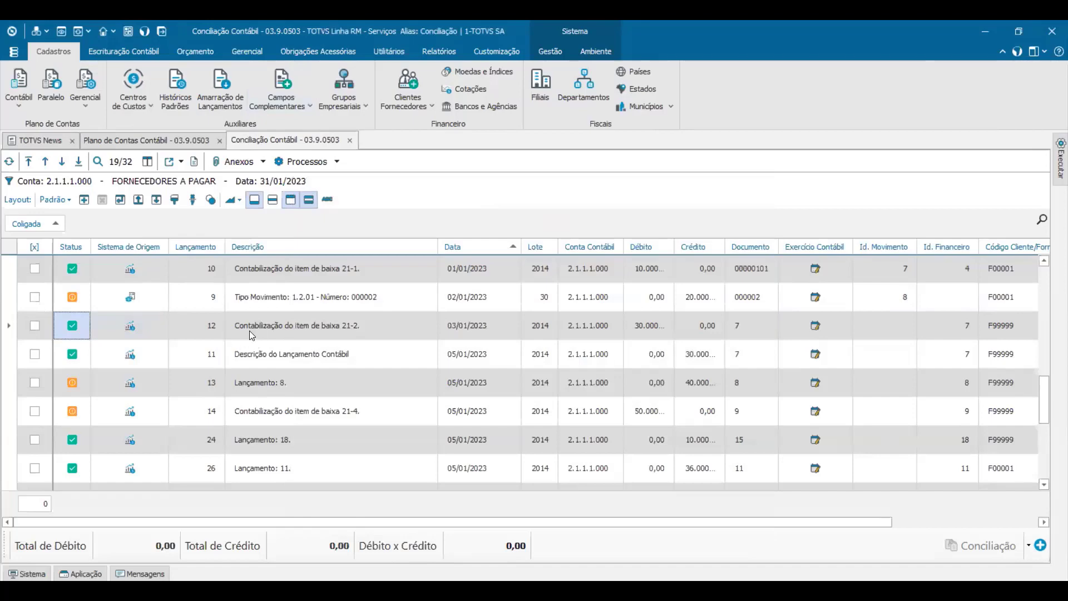
Step: Inspect the debit and credit accounts in the items of accounting entry 11, and close it without changes
click(278, 360)
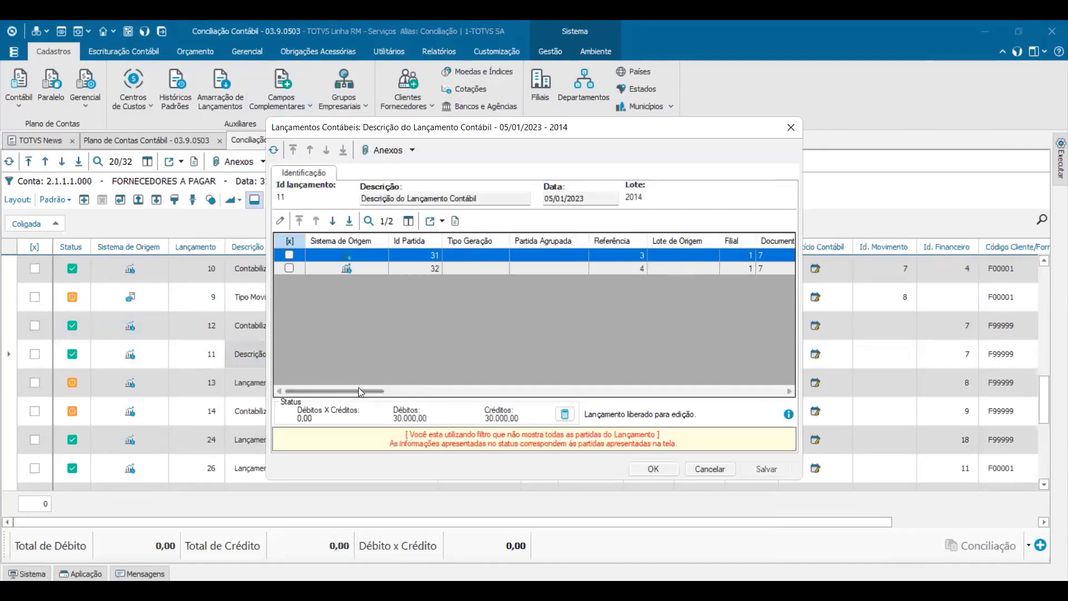
drag(361, 390, 436, 391)
click(580, 267)
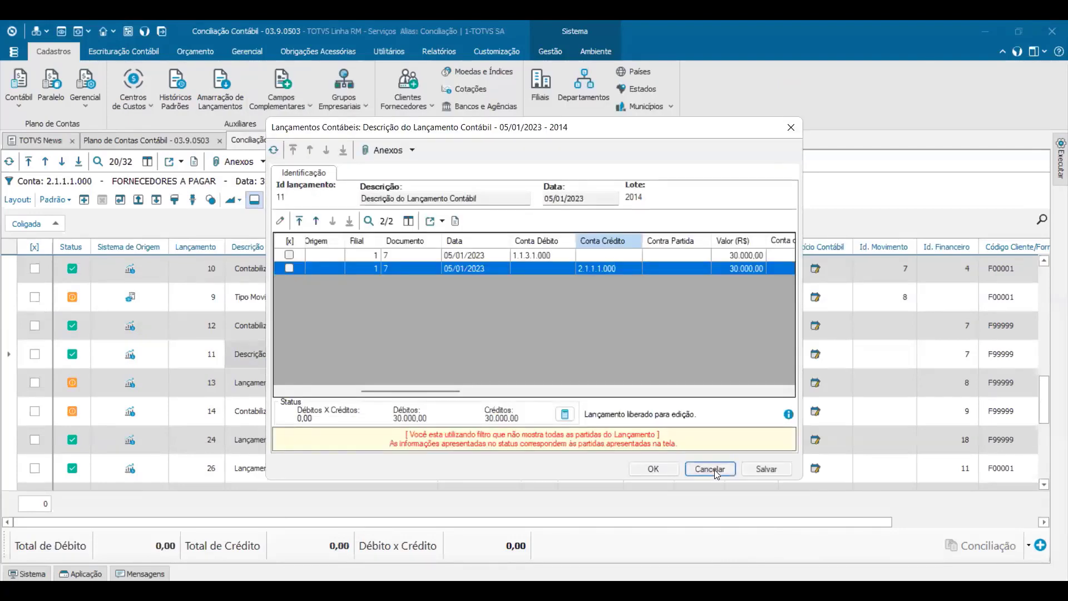
click(713, 469)
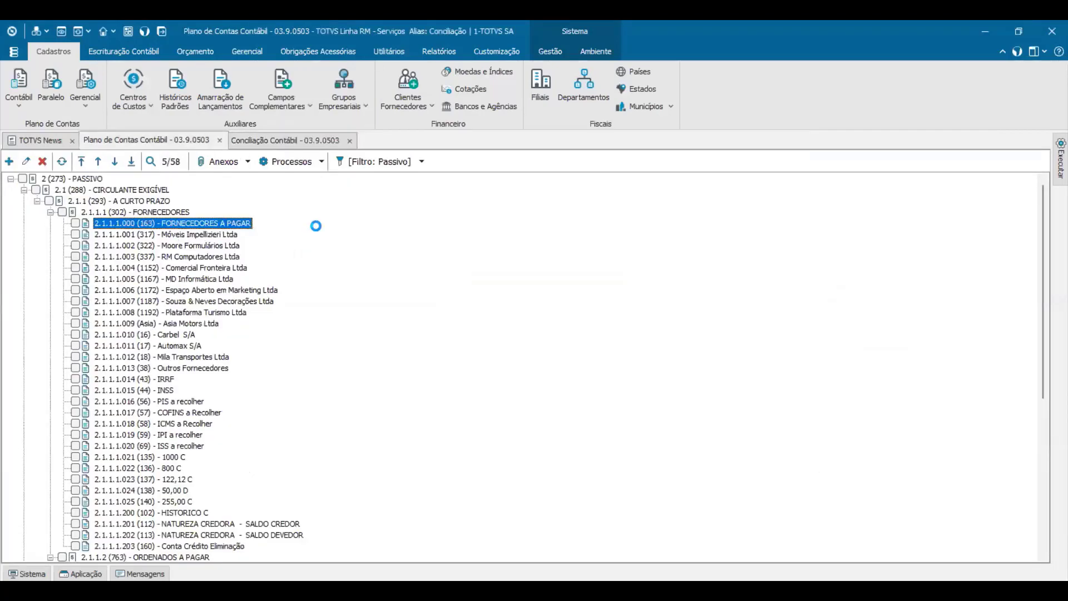
Step: Check the reconciliation settings of account 2.1.1.1.000 FORNECEDORES A PAGAR in the chart of accounts
double_click(282, 228)
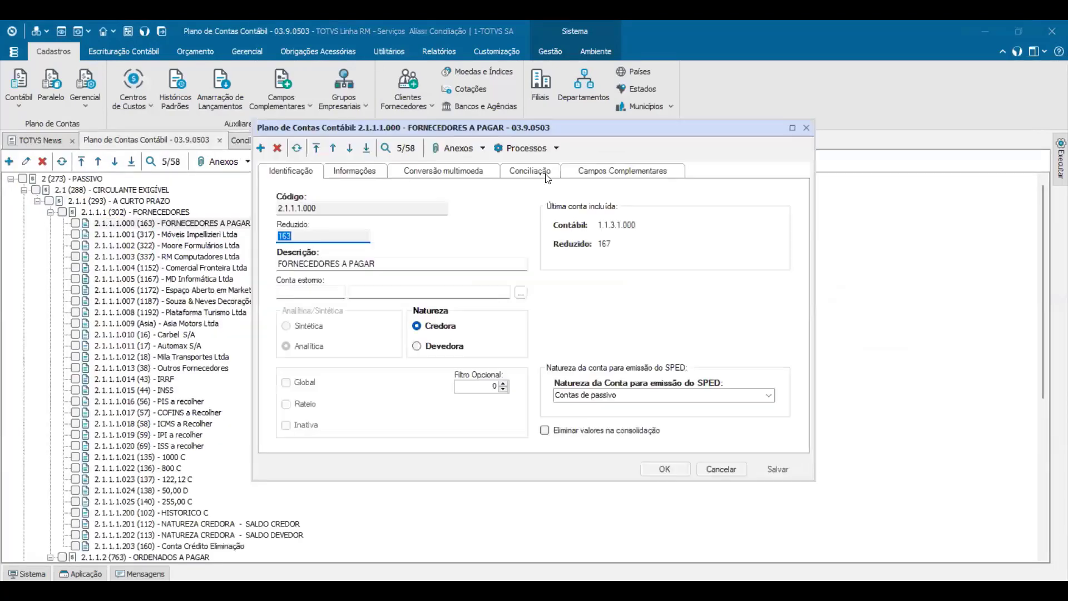
click(549, 173)
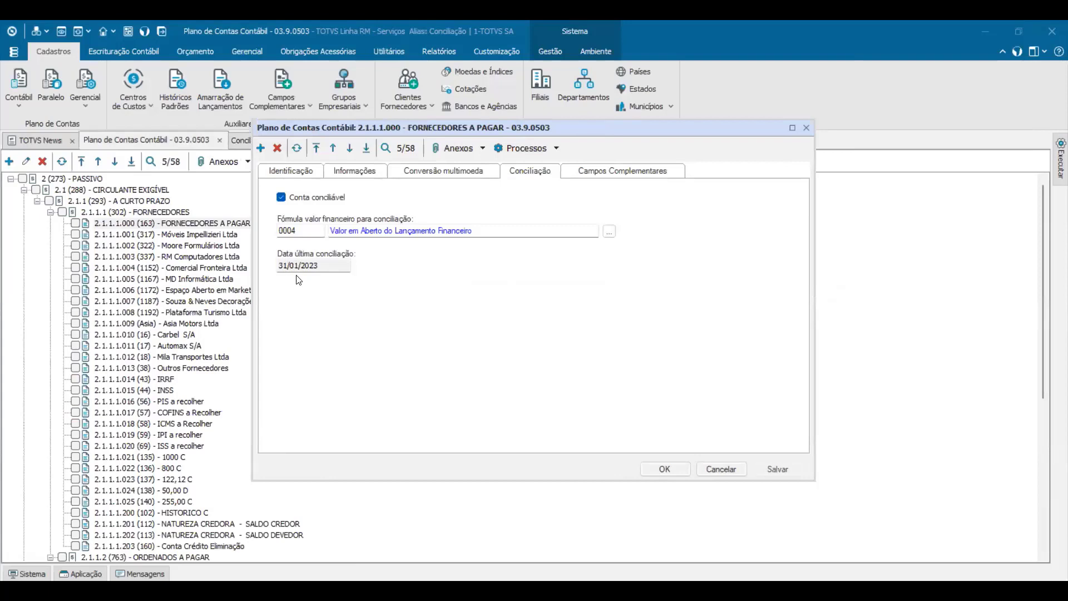
click(680, 471)
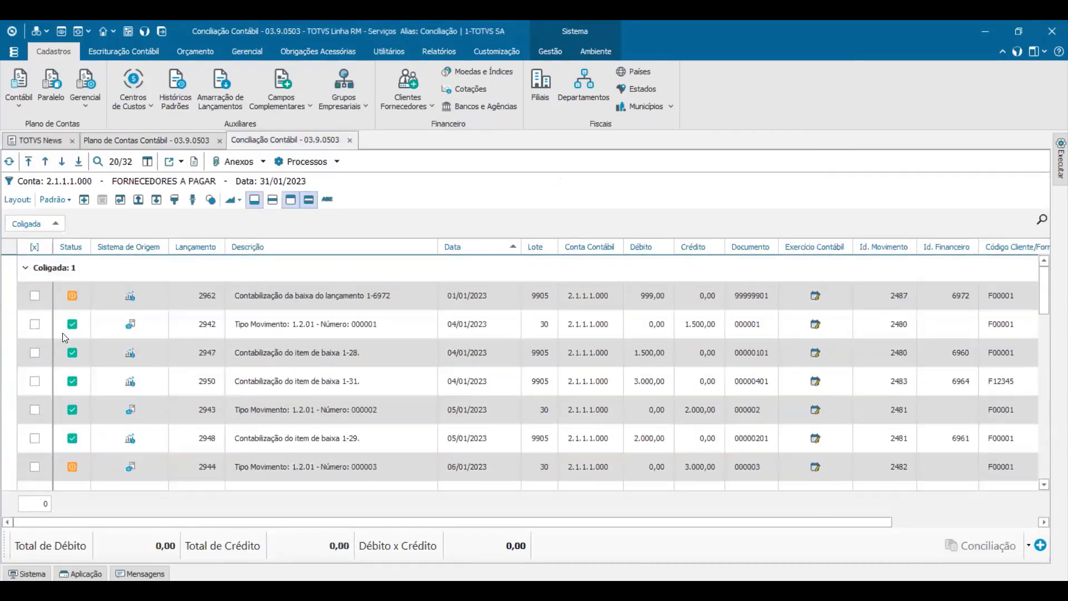
Step: Unreconcile the entries by selecting entry 2942 in Coligada 1 and entry 8 in Coligada 21
click(35, 324)
scroll(217, 334, down, 2)
scroll(219, 339, down, 4)
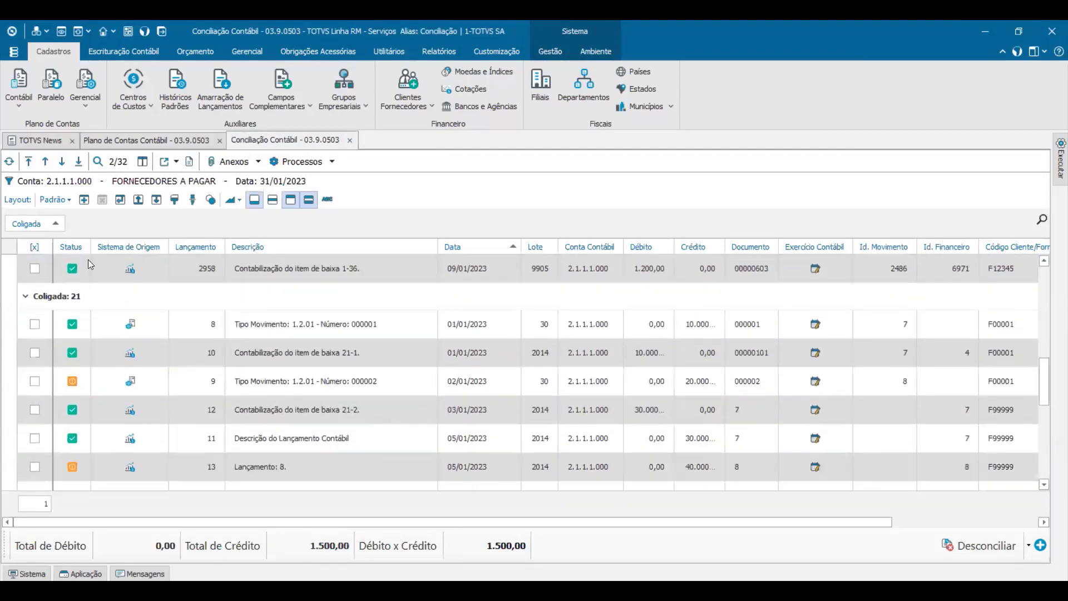
click(34, 324)
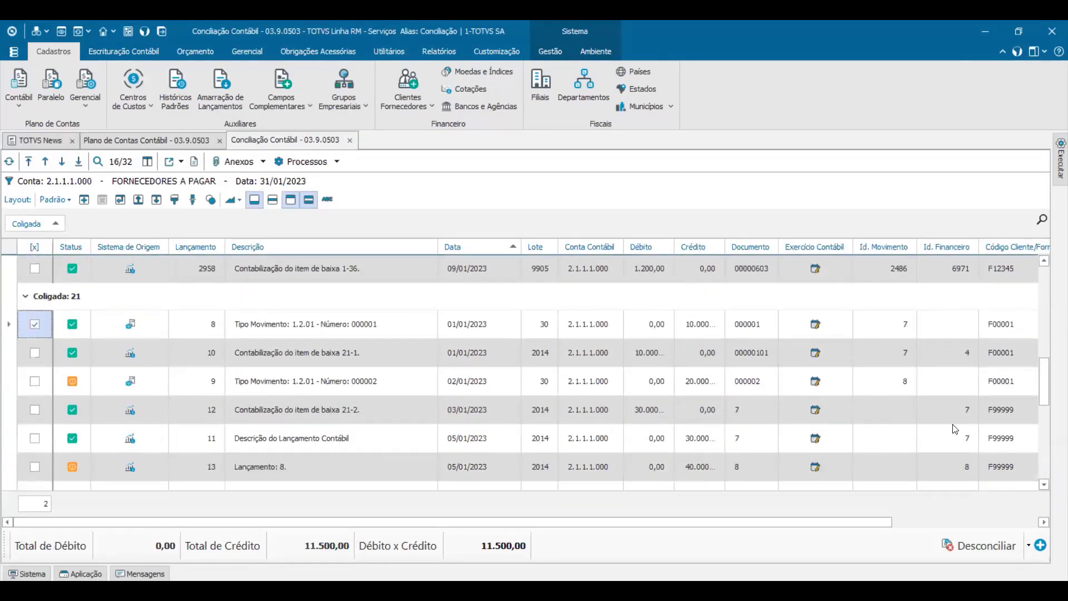
click(987, 542)
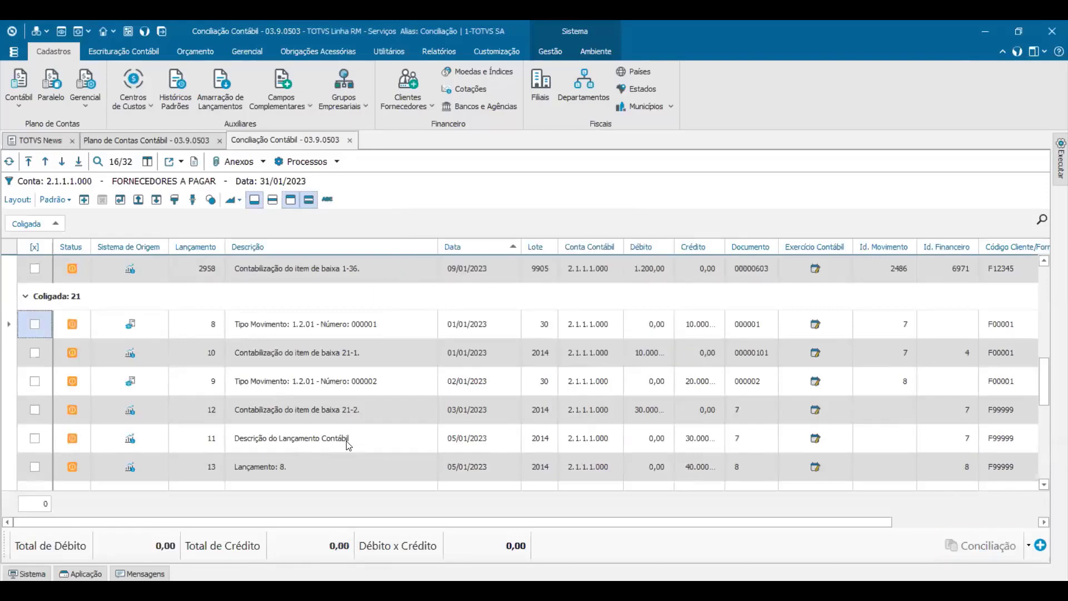
scroll(347, 441, up, 3)
scroll(347, 442, up, 2)
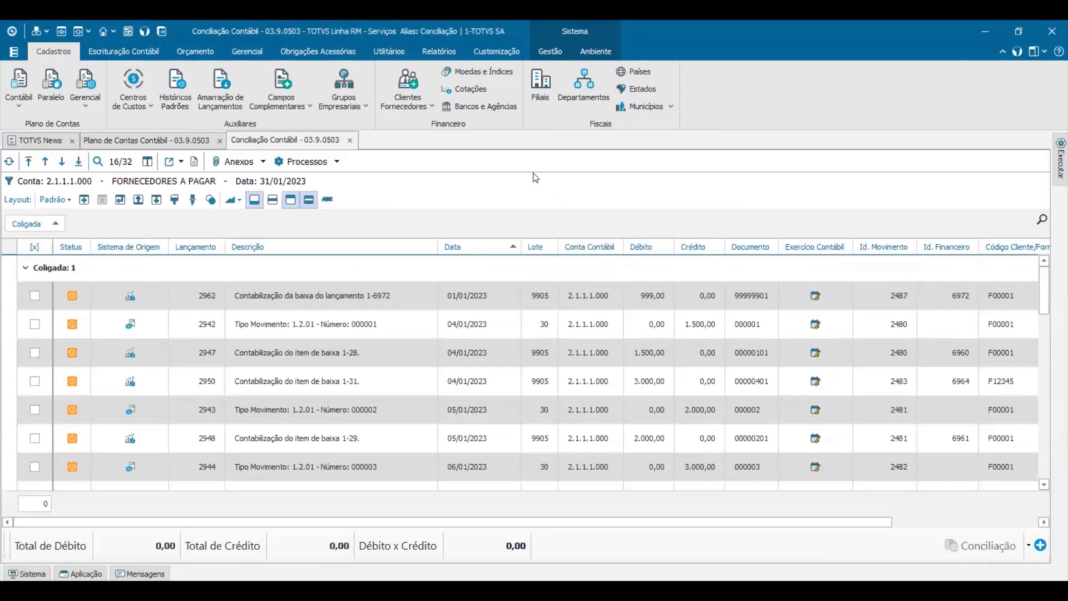
Step: Check the period of the fiscal year offered for closing, and leave the closing process without running it
click(121, 53)
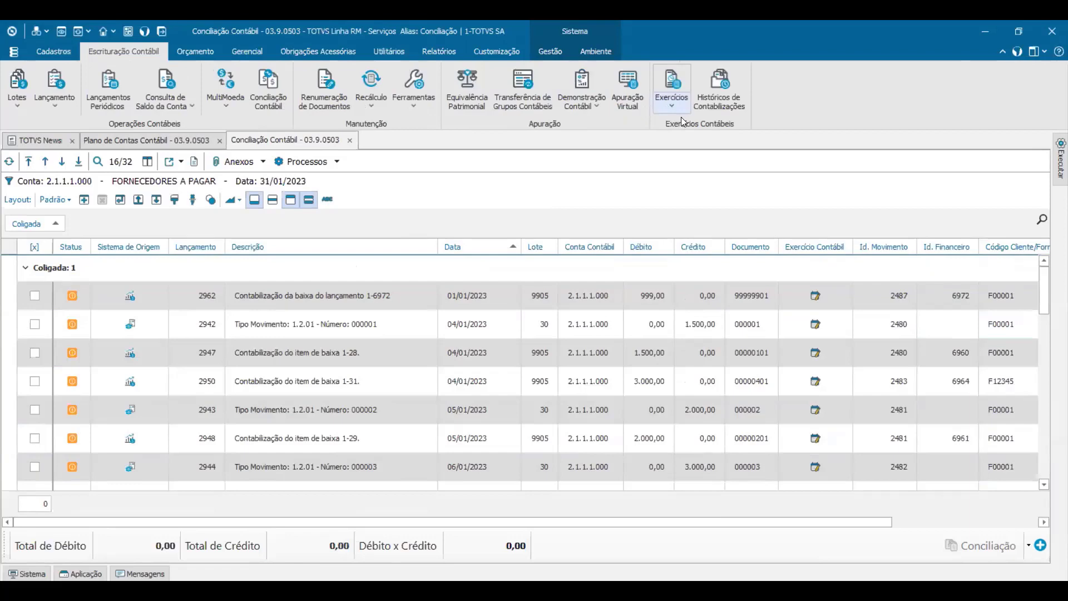
click(672, 92)
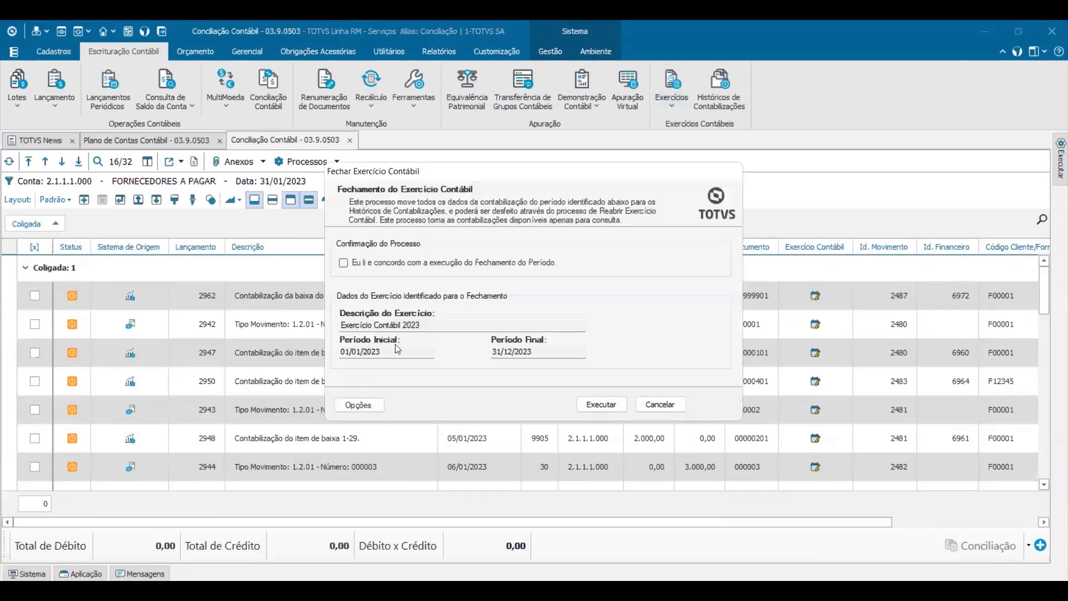
click(665, 405)
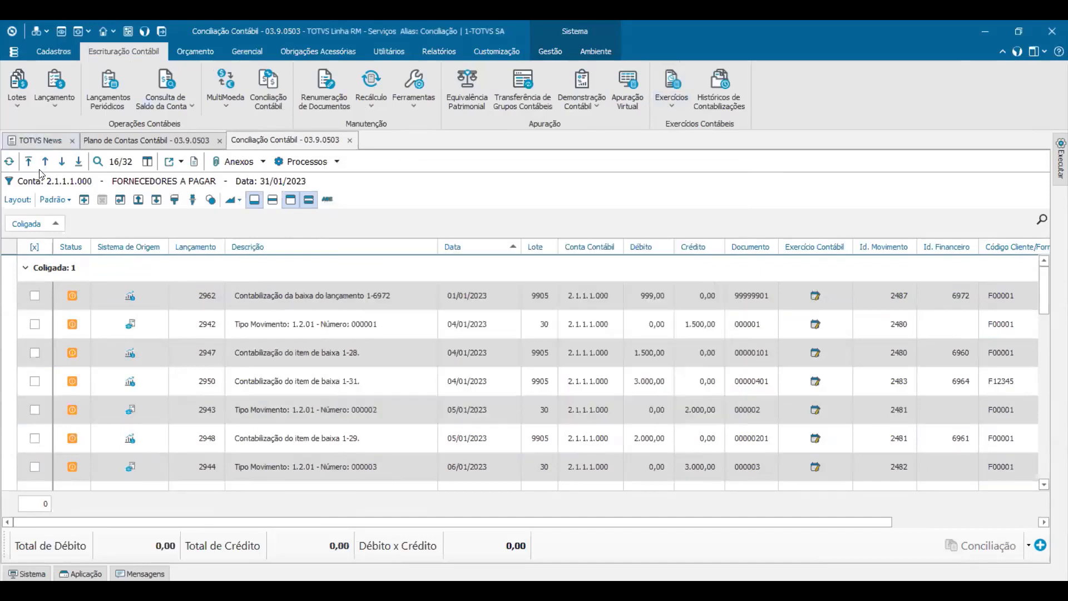
Step: Set the reconciliation filter's start date to 01/12/2022 for account 2.1.1.1.000 and reload the entries
click(176, 184)
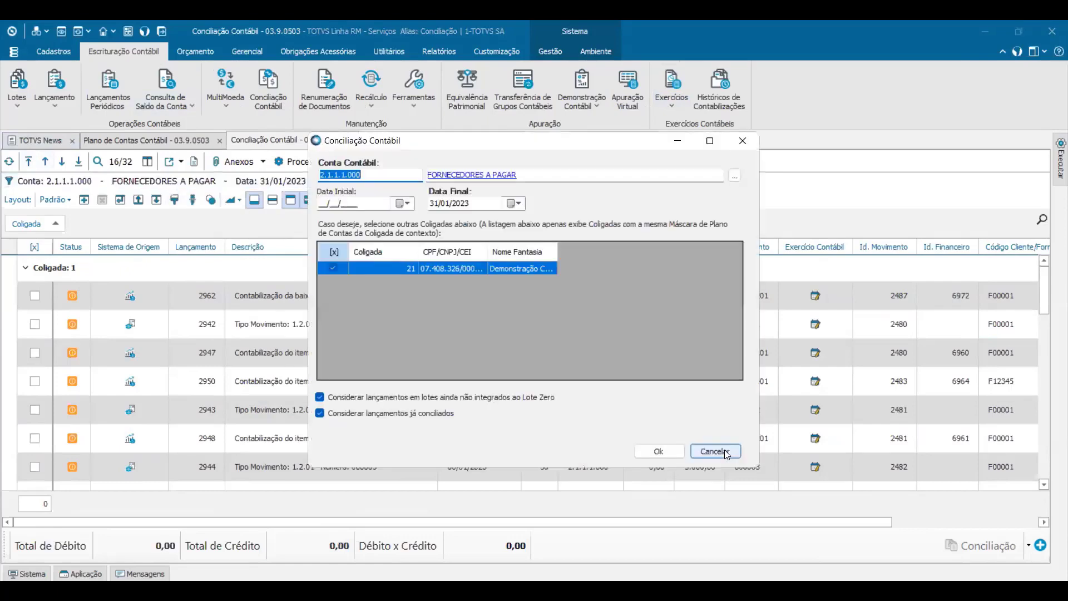
click(726, 454)
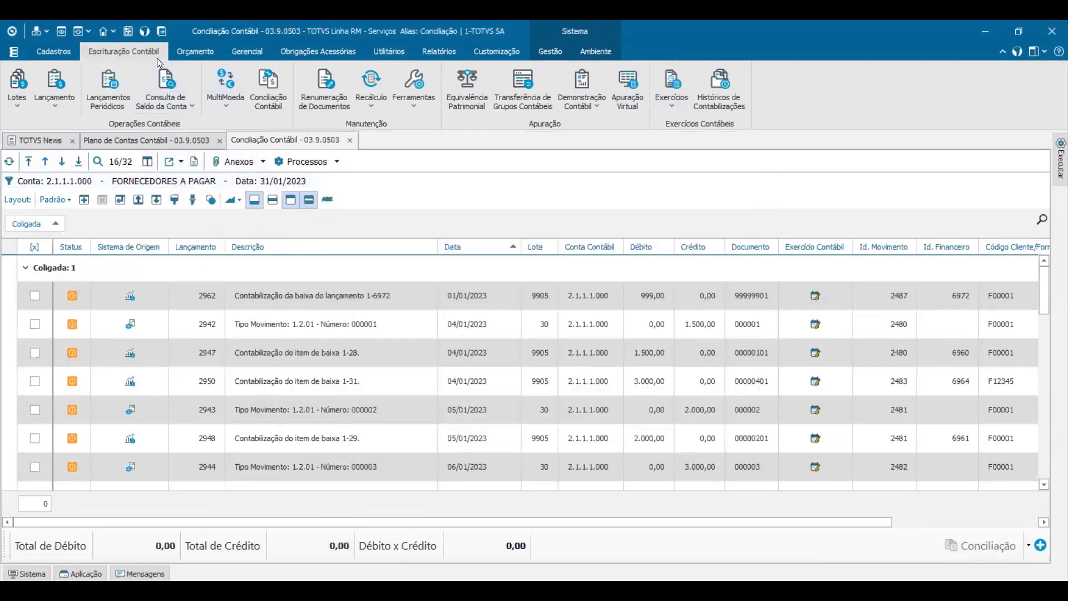
click(160, 185)
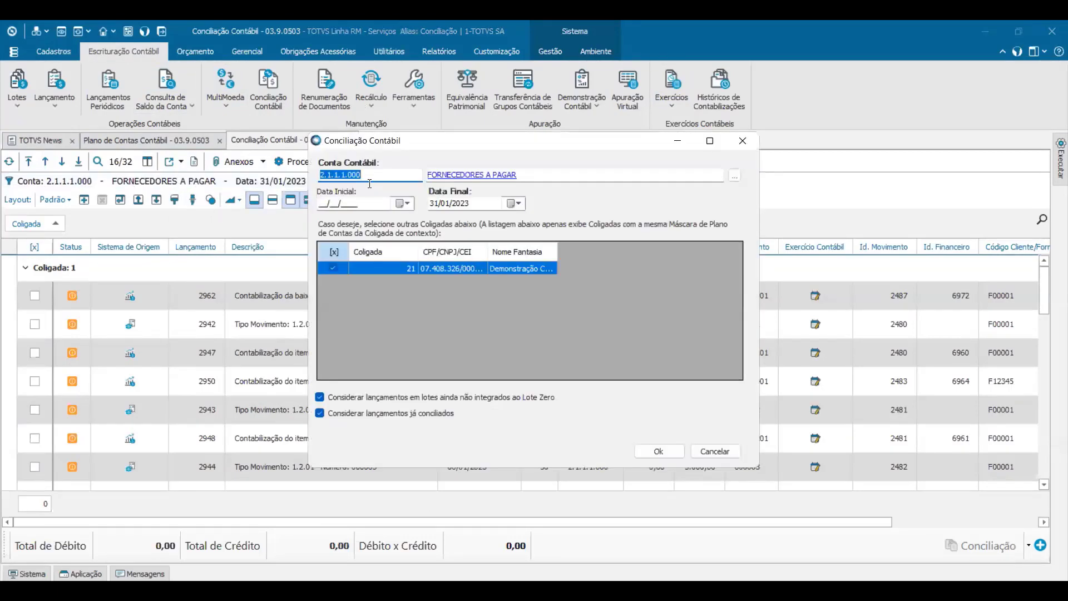
click(364, 207)
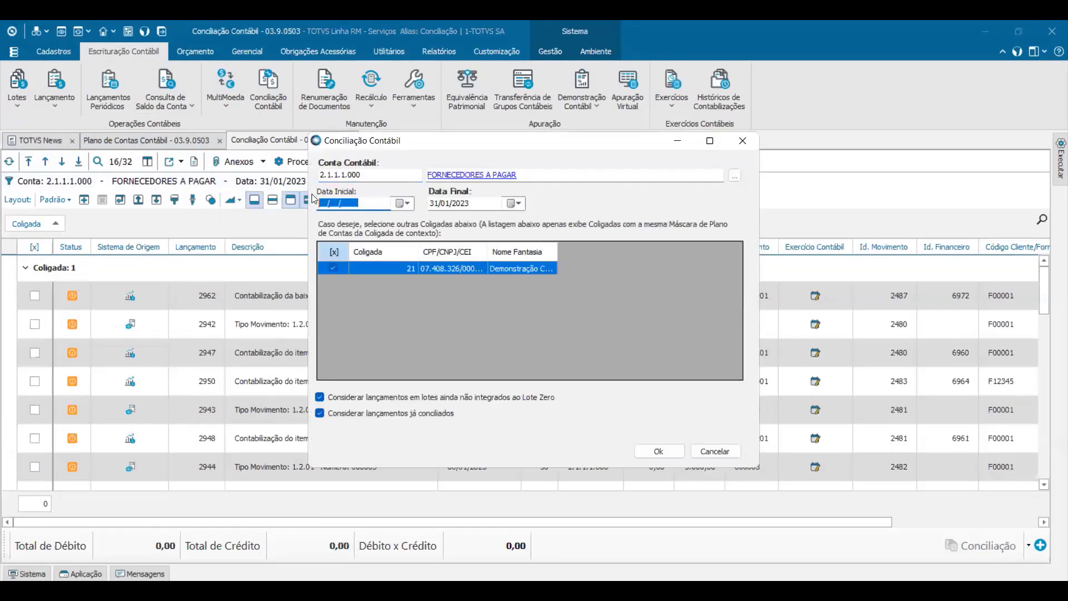
text(01/12/2022)
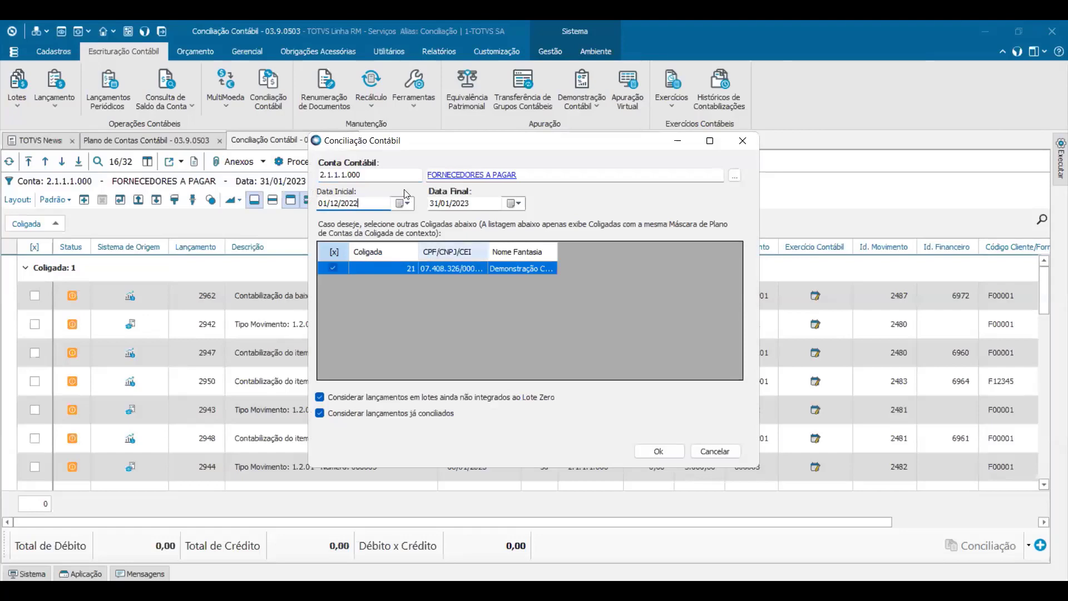
click(653, 452)
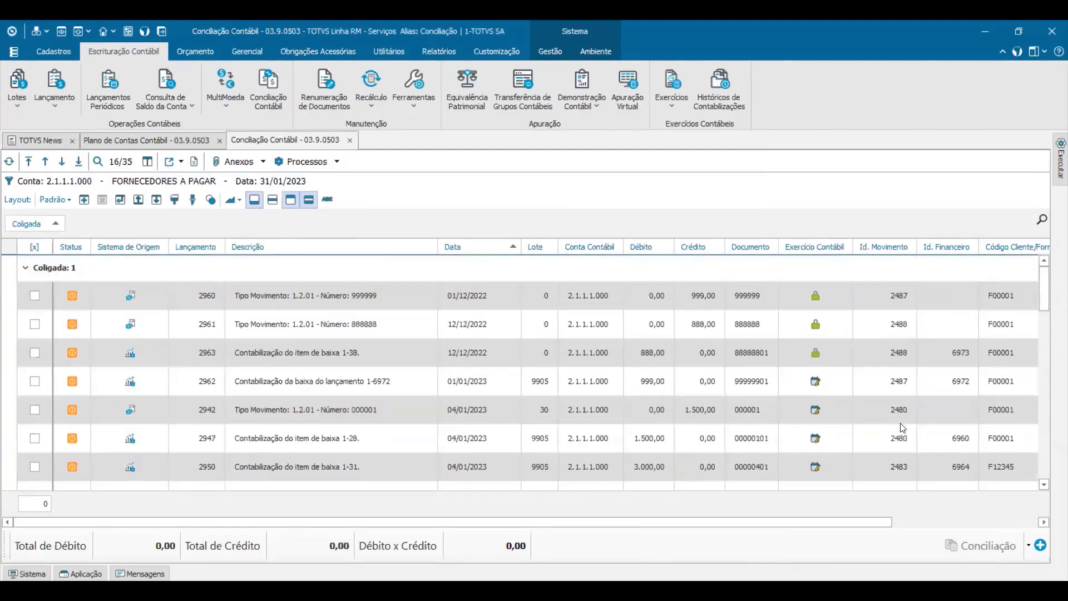
Step: Examine the documents, dates and fiscal-year status of the December 2022 entries and of the 01/01/2023 settlement entry 2962
mouse_move(812, 312)
mouse_move(816, 353)
click(744, 326)
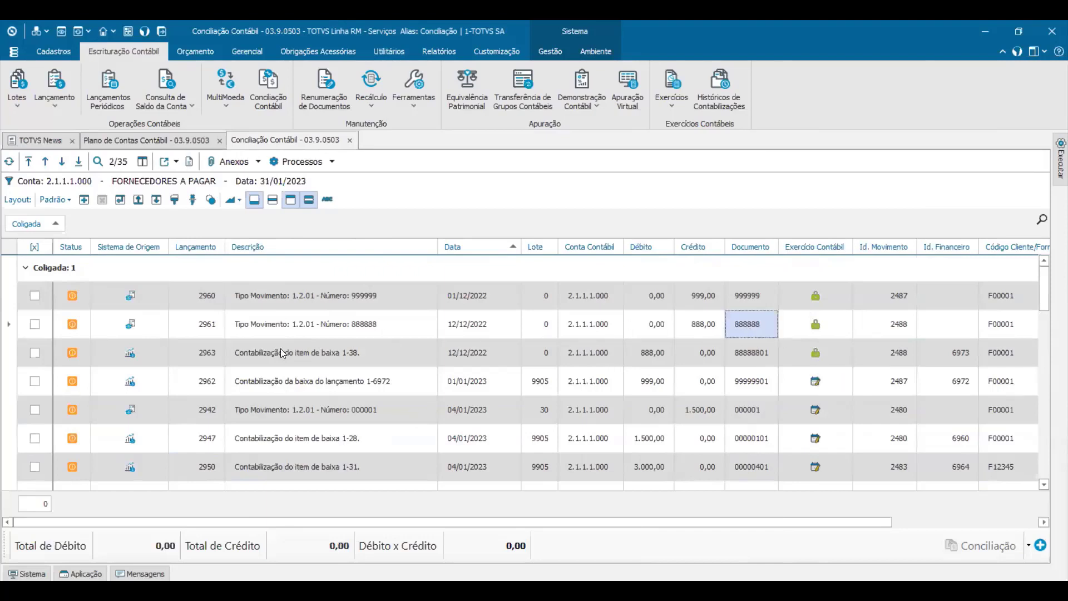
click(306, 327)
click(459, 329)
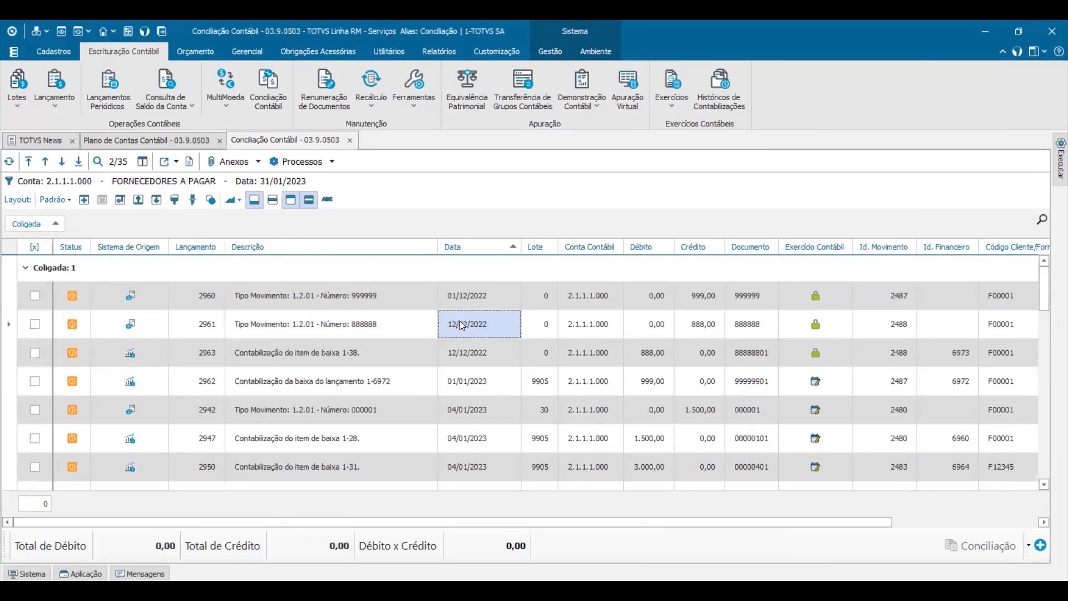
click(477, 352)
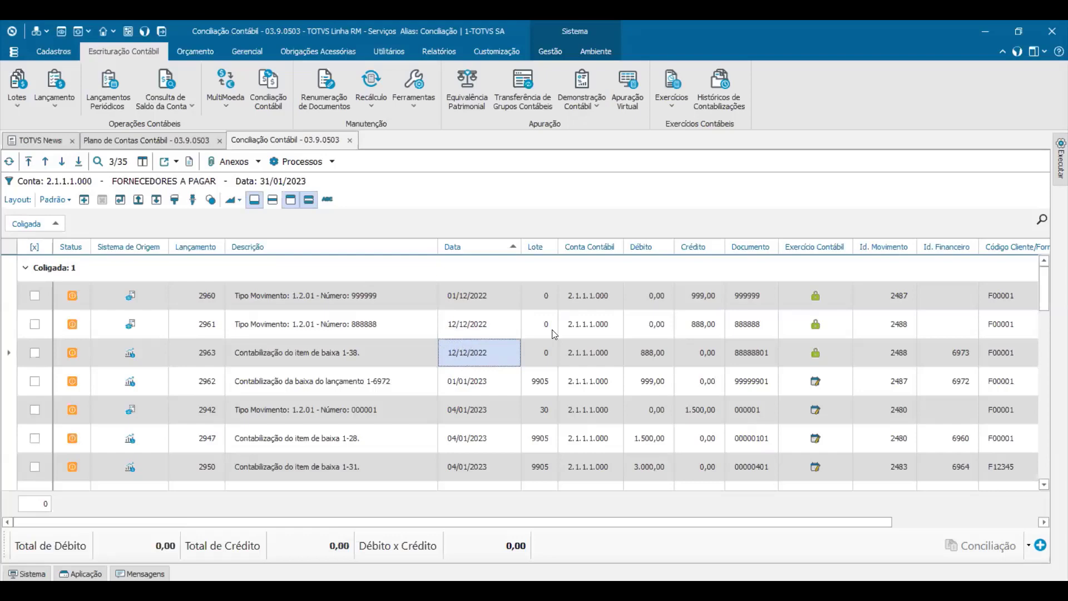
click(462, 290)
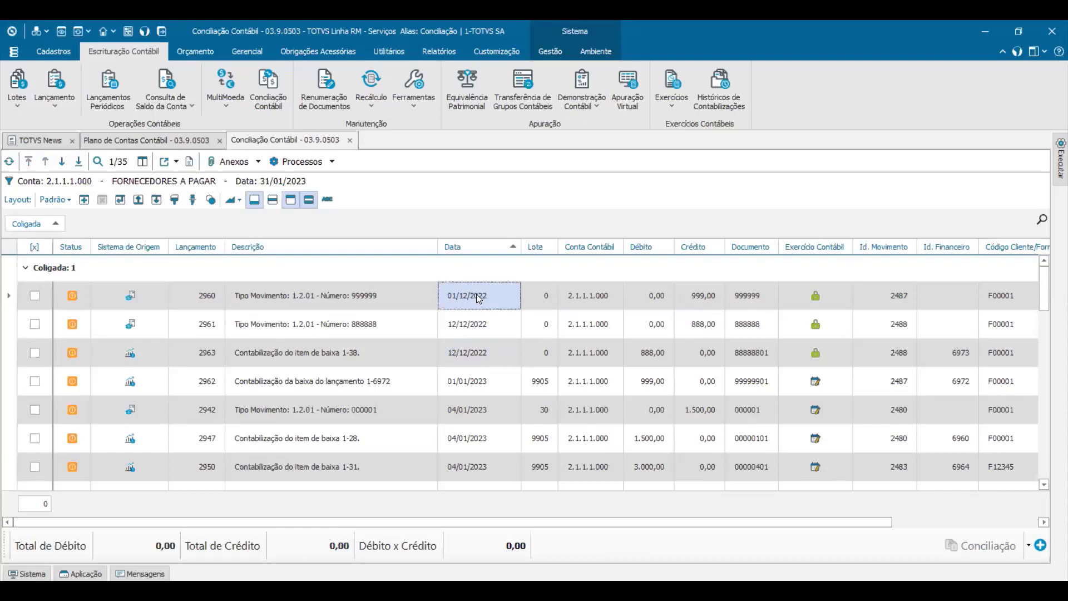
click(659, 385)
click(461, 389)
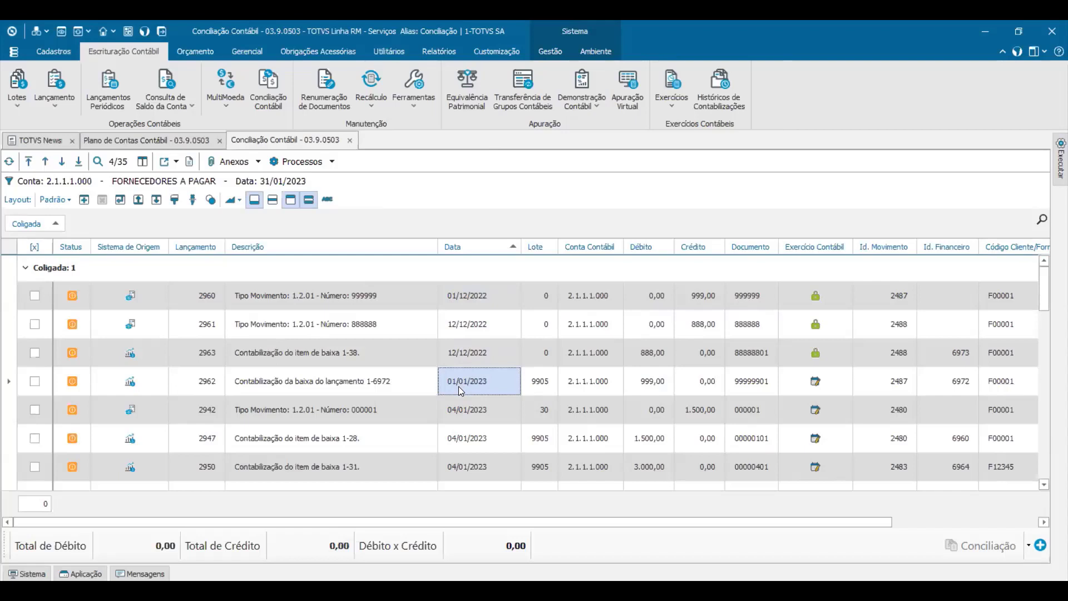
Step: Pre-reconcile the listed entries and compare the matched 888,00 and 999,00 debit and credit pairs
click(1038, 547)
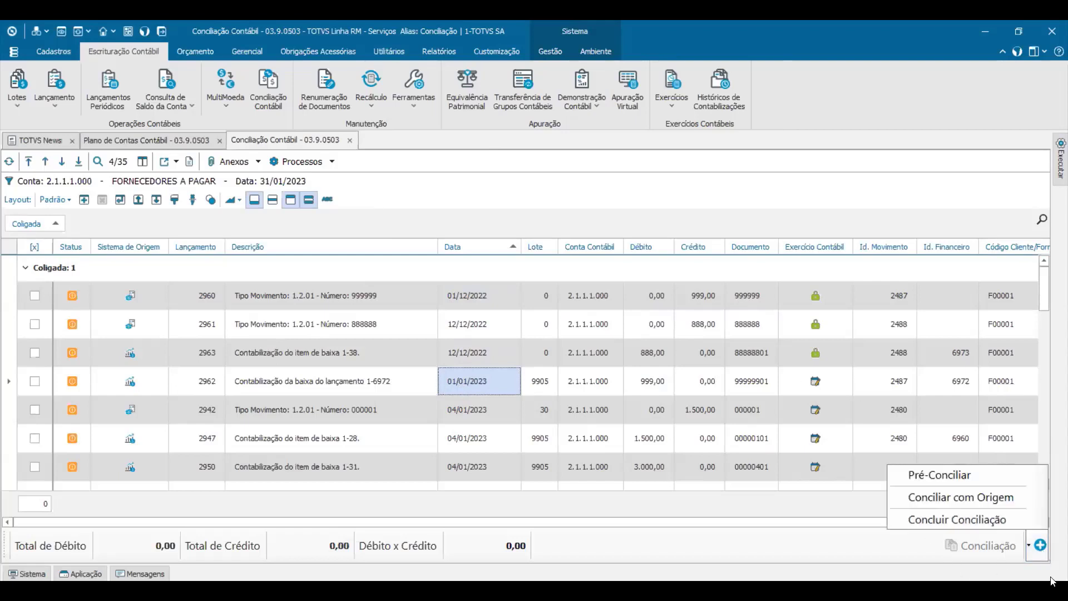
click(974, 481)
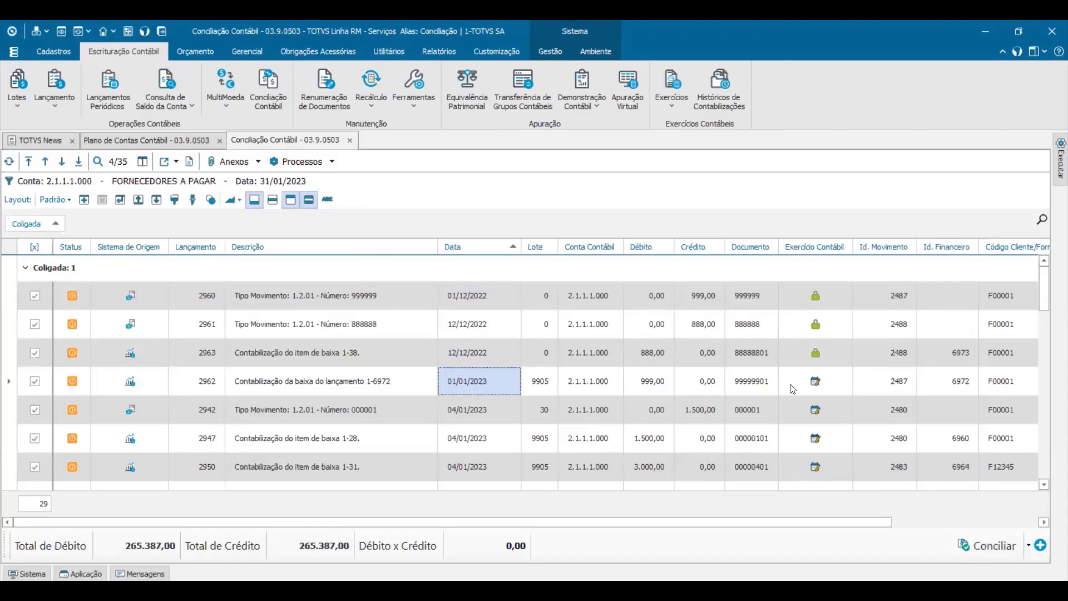
drag(766, 328, 15, 351)
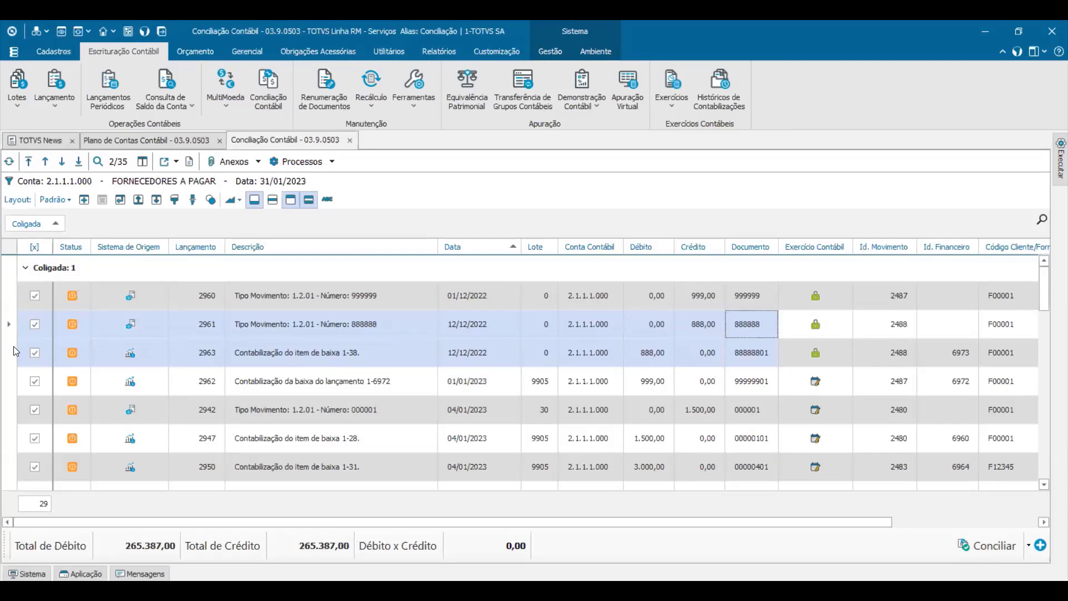
click(699, 294)
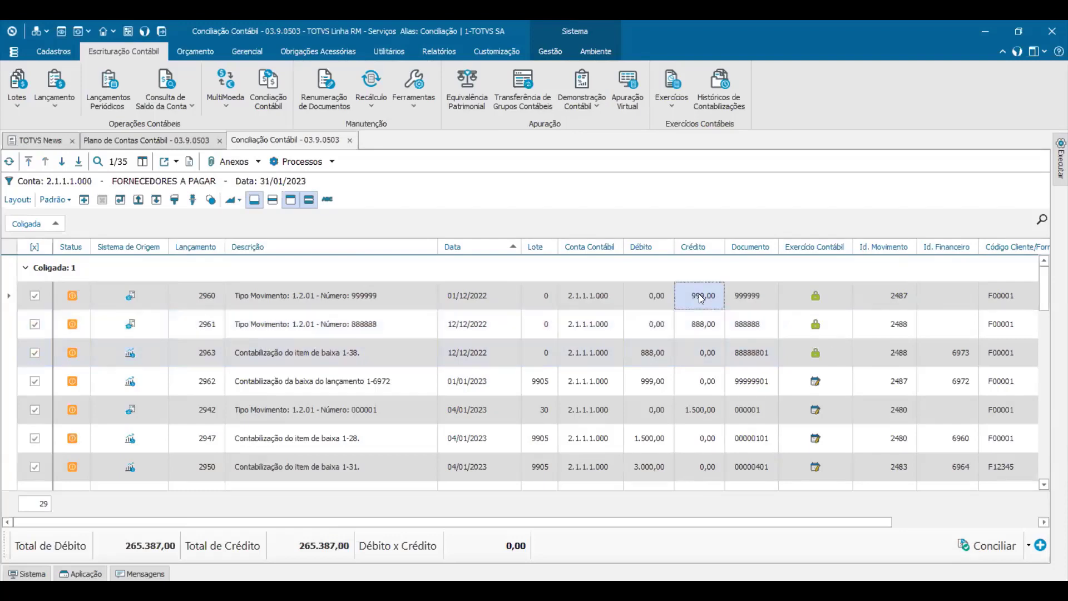
click(651, 383)
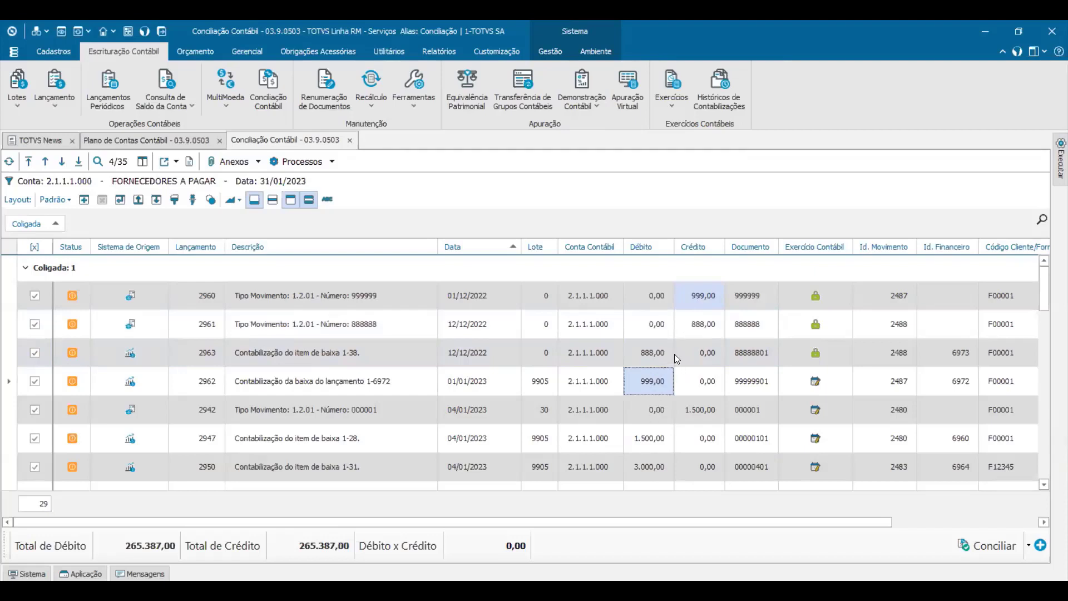
Step: Clear the start date in the reconciliation filter, reload the entries and select the debit value of entry 2962
click(160, 183)
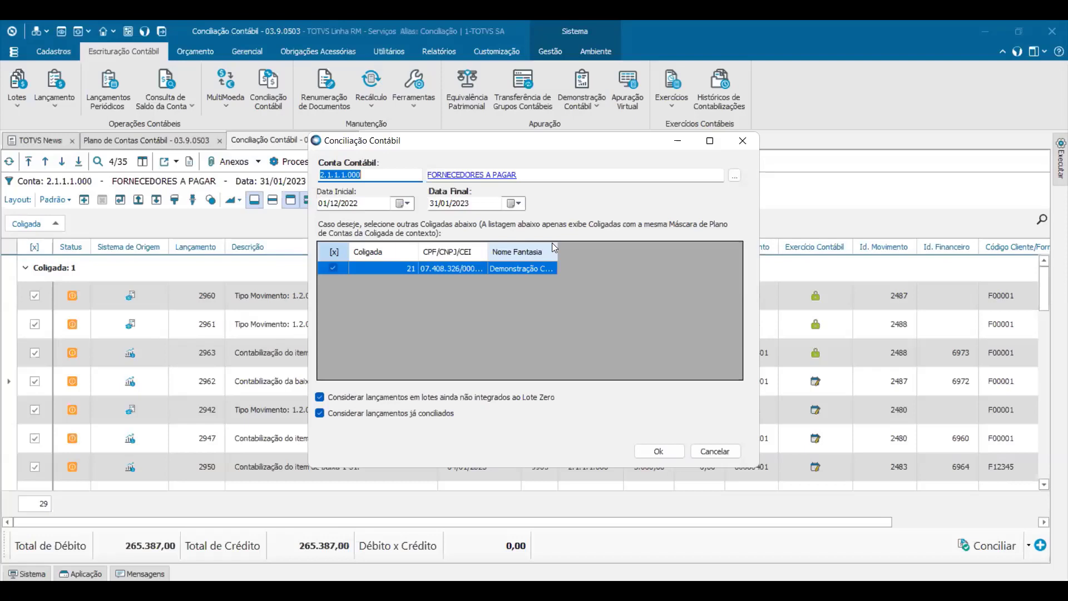
click(721, 452)
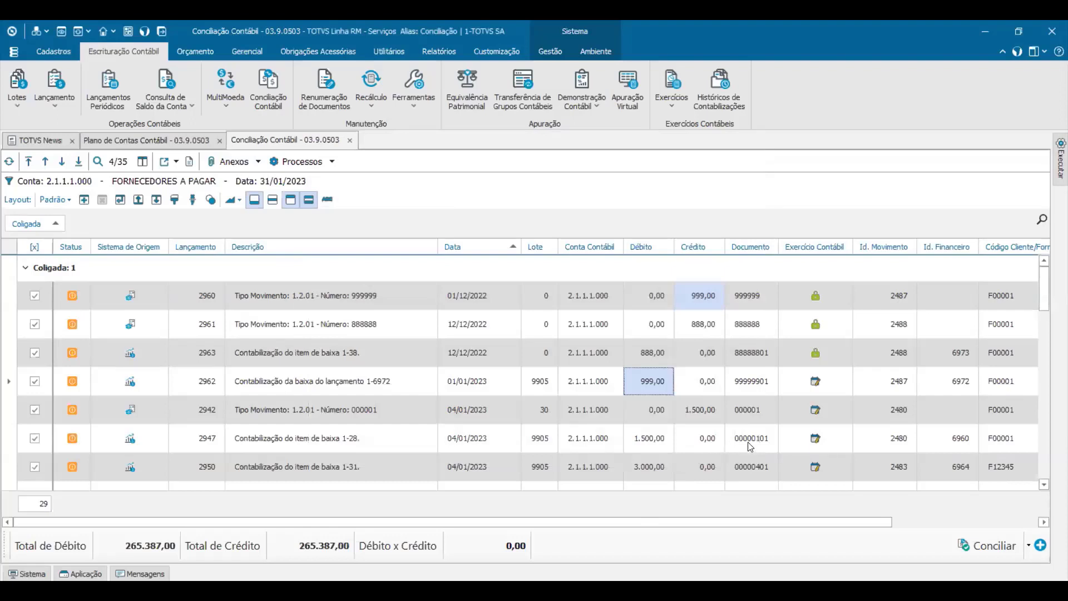
click(178, 187)
key(Delete)
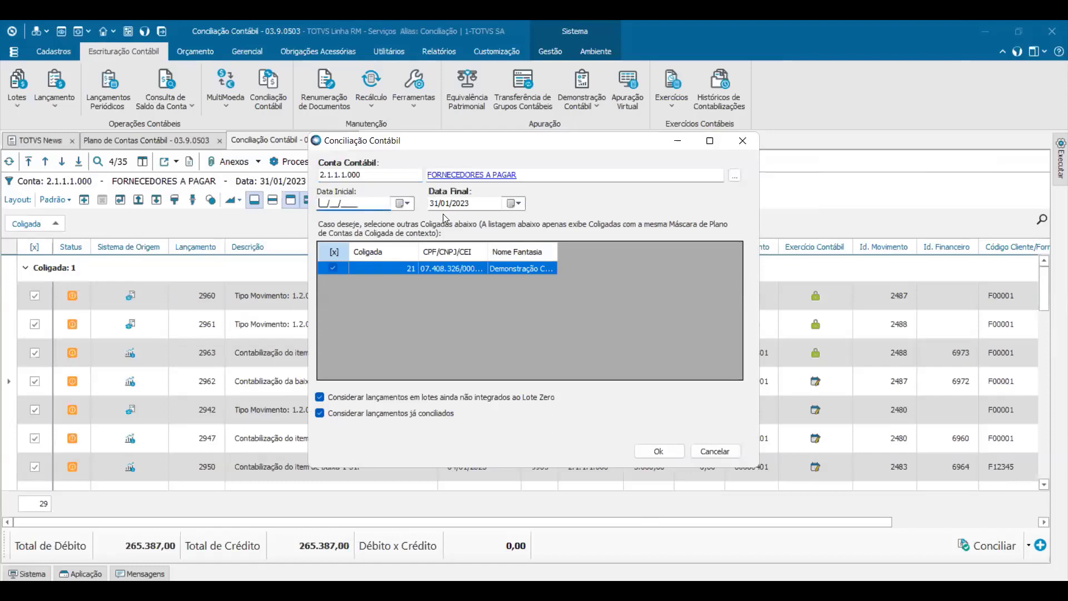
click(668, 450)
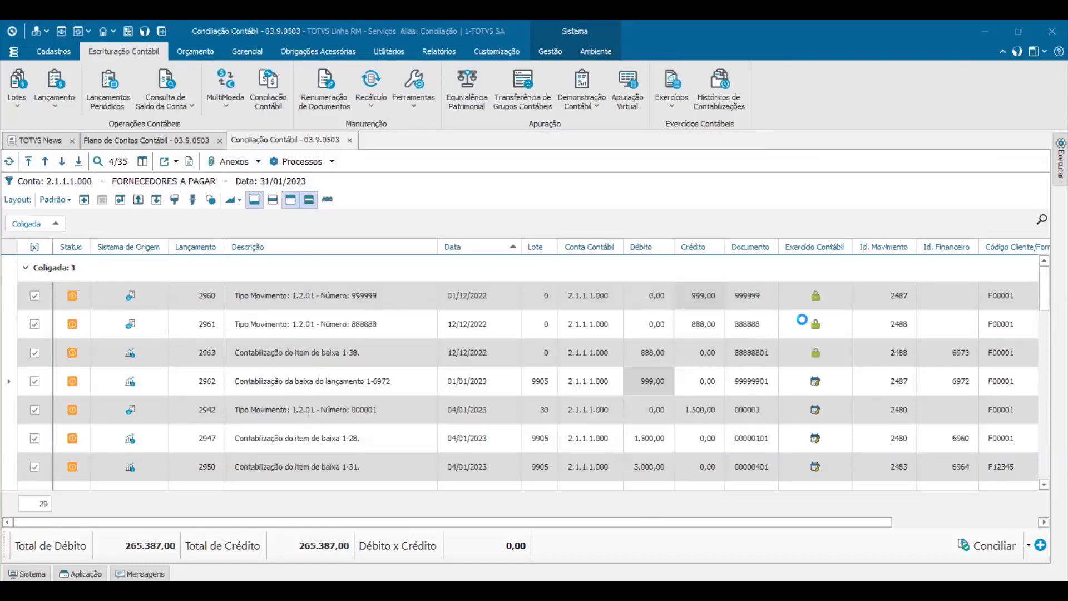
click(645, 297)
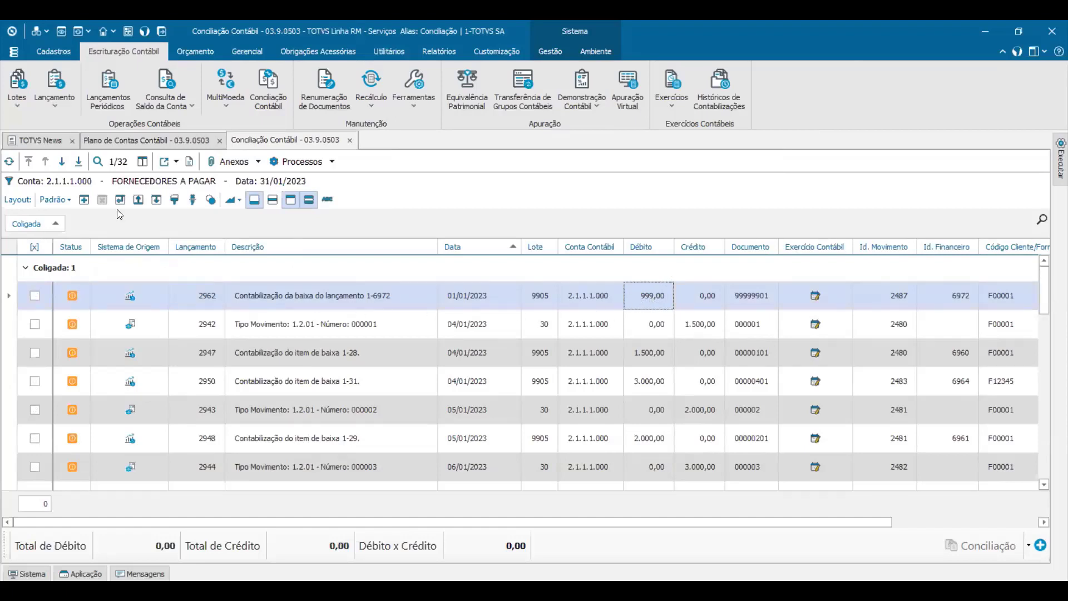
Step: Set the reconciliation filter's start date to 01/12/2022 for account 2.1.1.1.000 and reload the entries
click(58, 181)
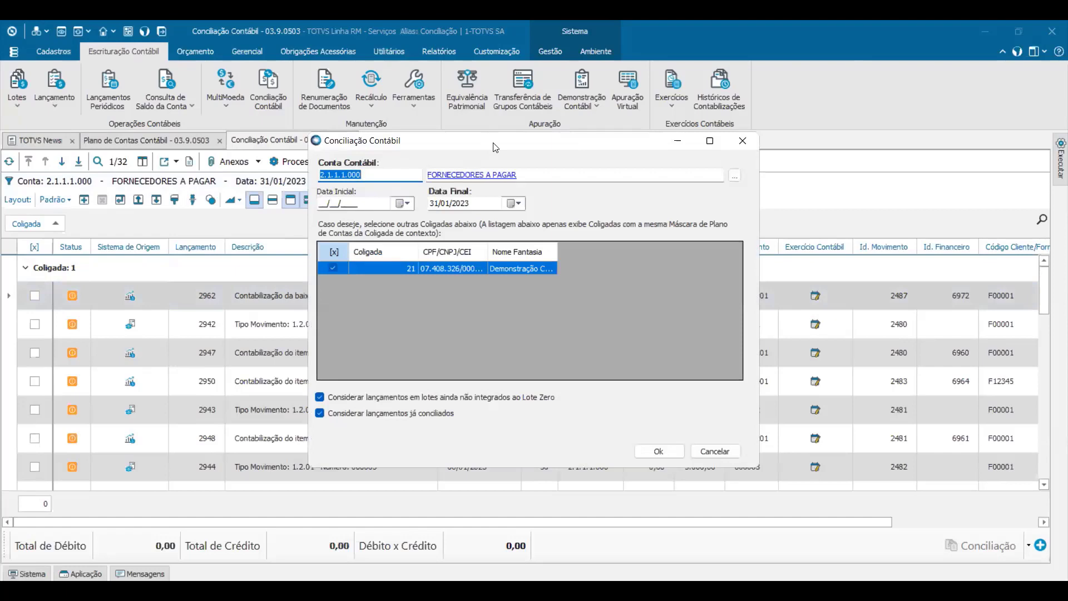
drag(496, 148, 564, 325)
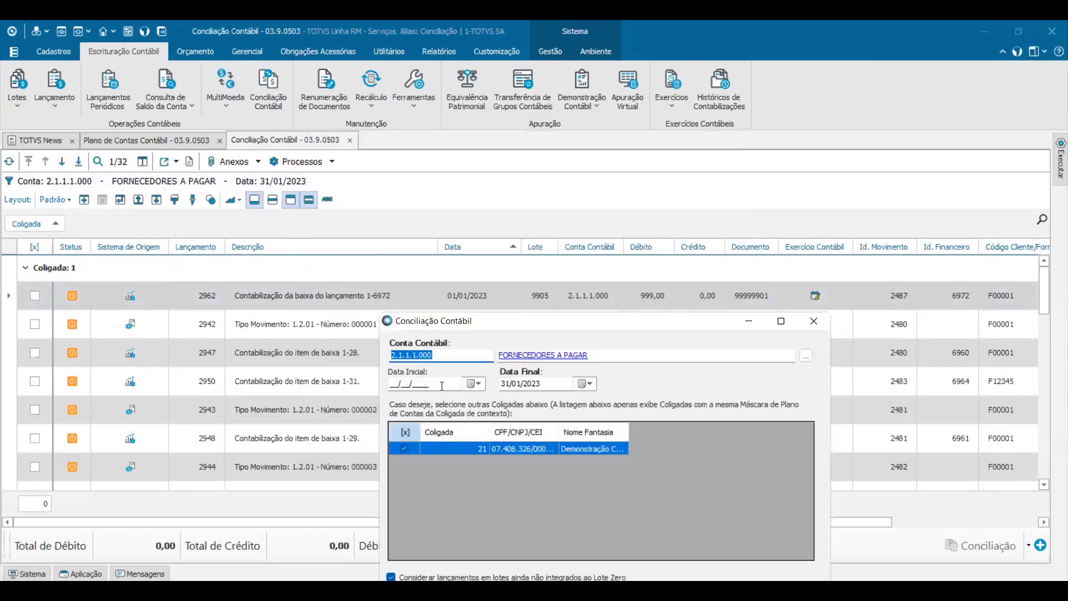
click(443, 385)
text(01/)
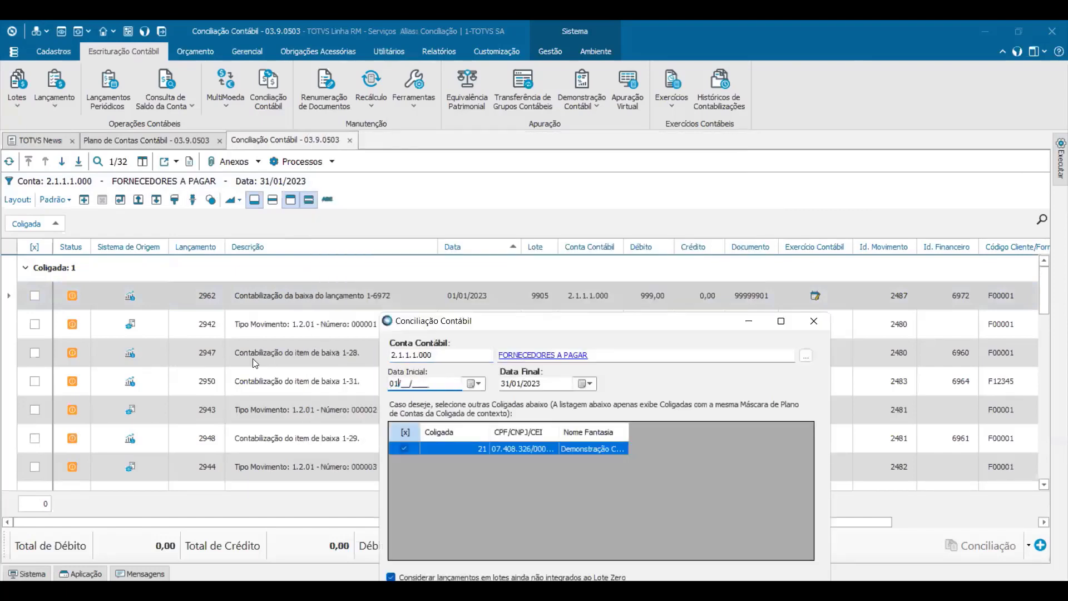
text(12/2022)
key(Tab)
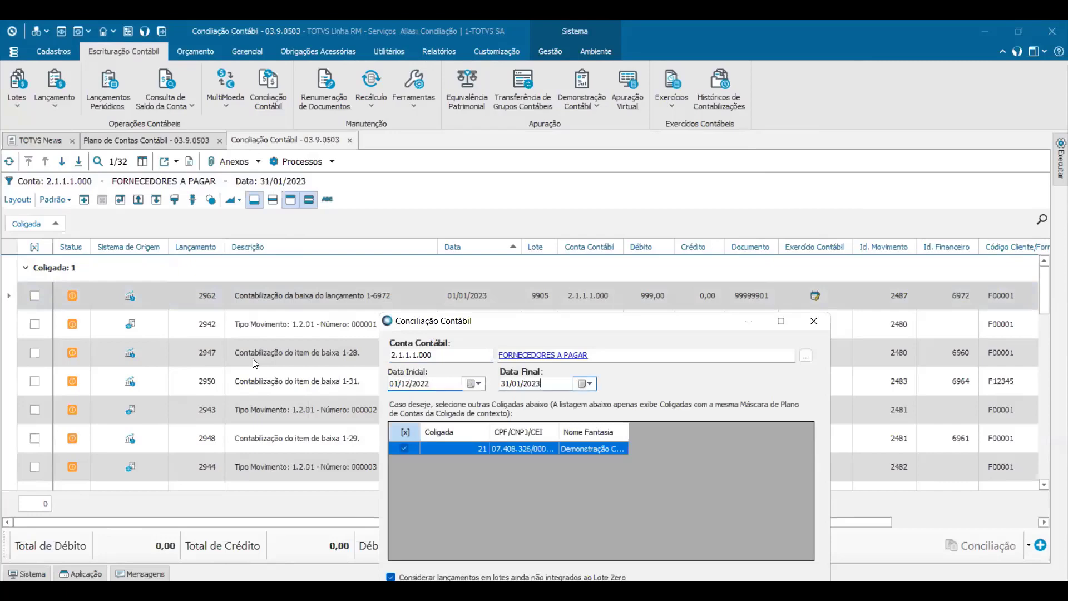
drag(531, 324, 473, 199)
click(666, 504)
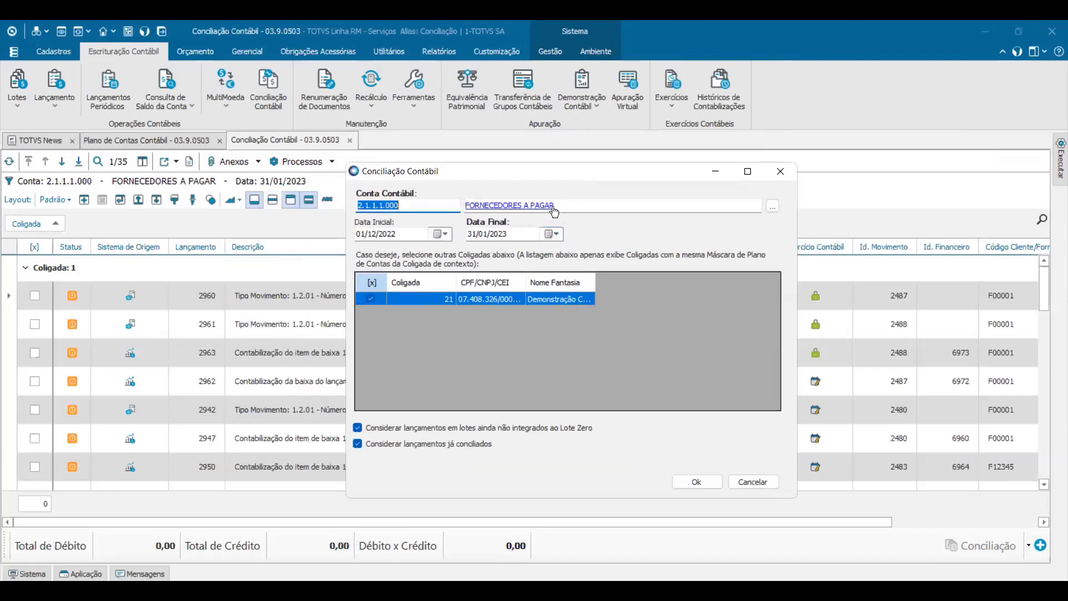
click(765, 488)
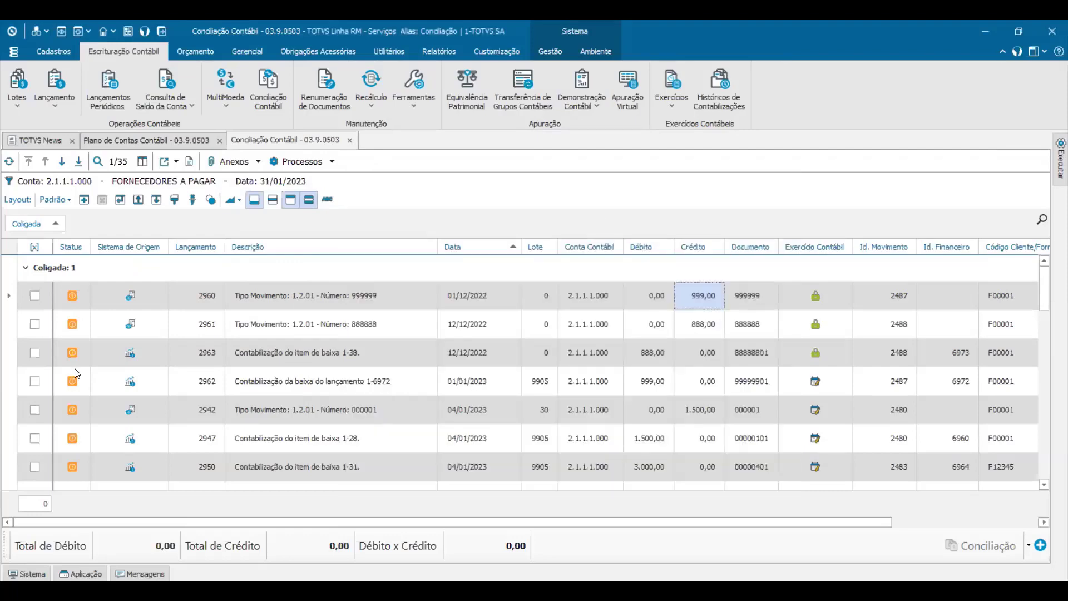
Step: Pre-reconcile the listed entries, check the fiscal-year status of entries 2960 and 2963, and reconcile the marked entries
click(278, 326)
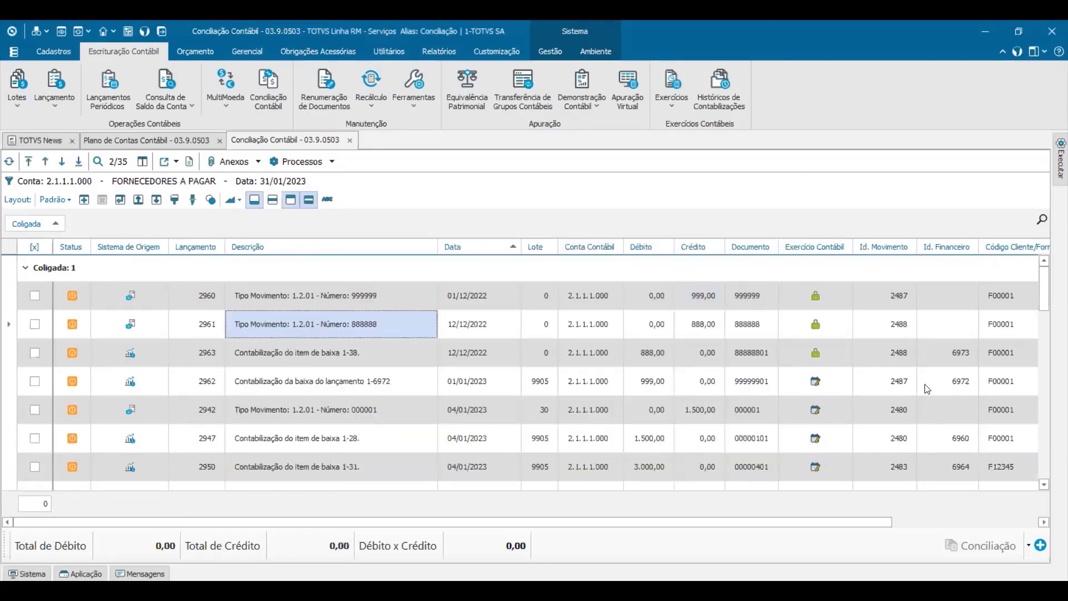
click(1041, 548)
click(936, 475)
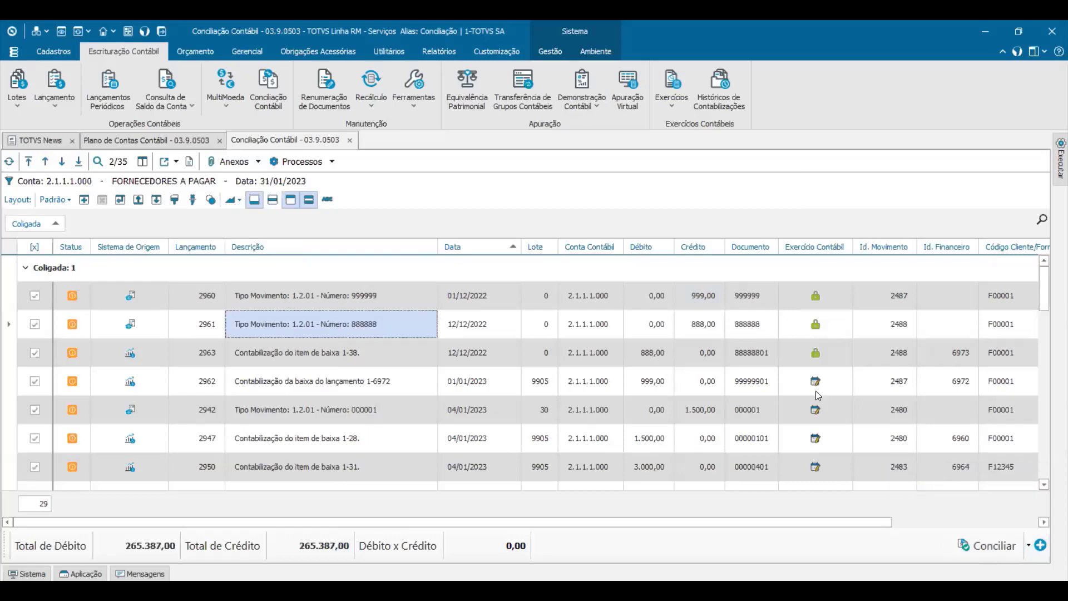
click(817, 300)
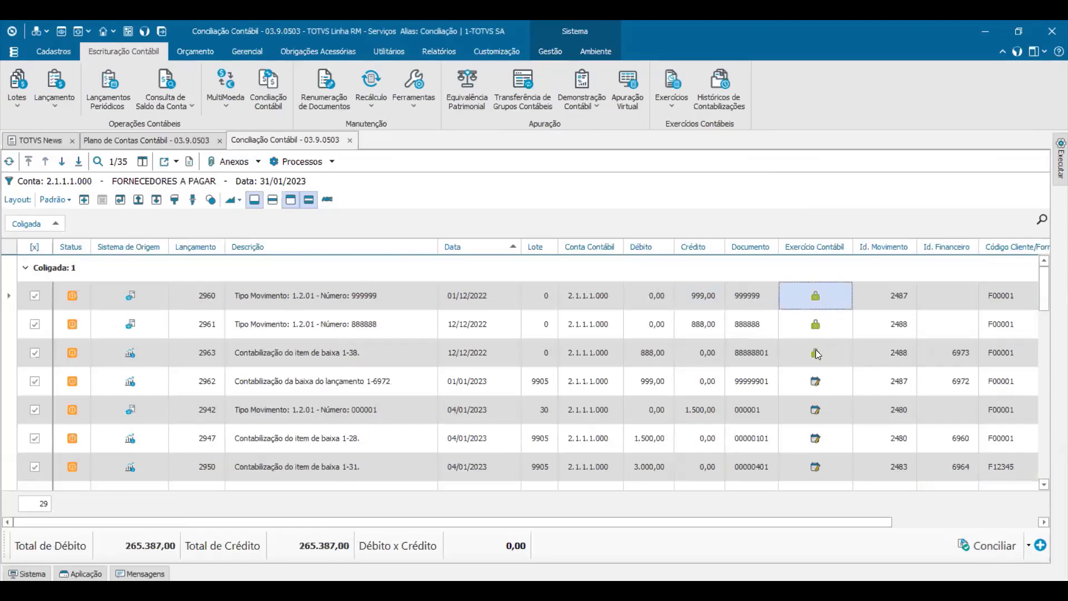
click(816, 350)
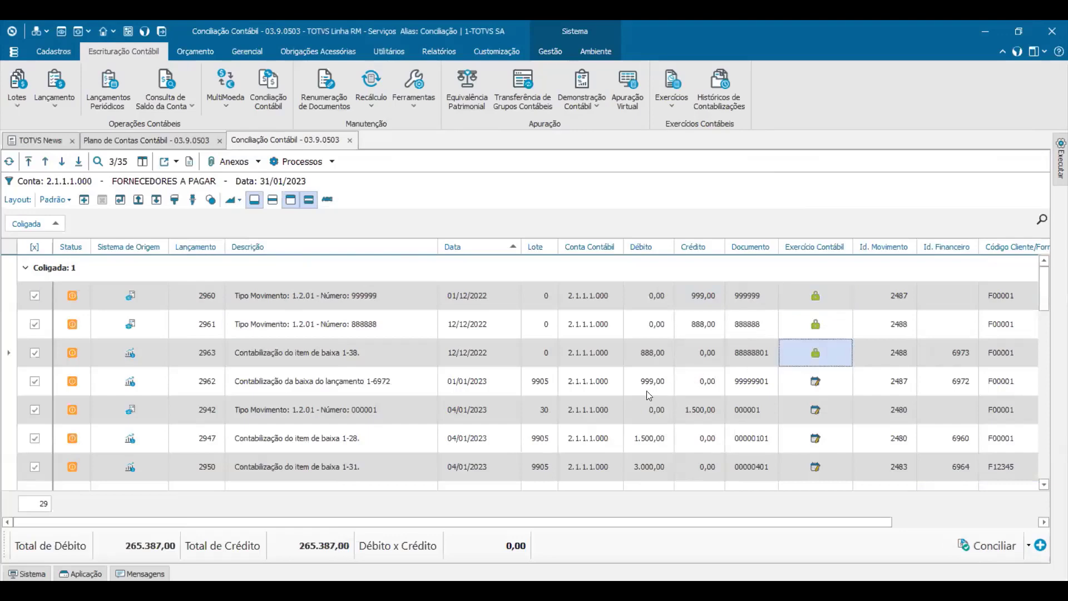
click(993, 534)
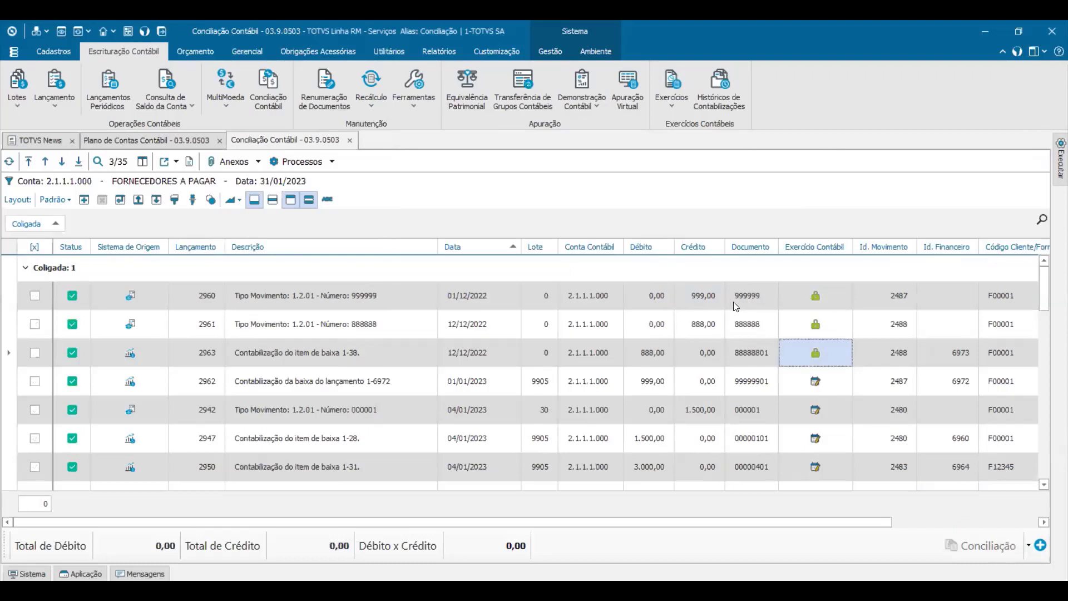
Step: Conclude the reconciliation of account 2.1.1.1.000 up to 31/01/2023 and postpone the satisfaction survey
scroll(712, 367, down, 2)
scroll(710, 366, down, 5)
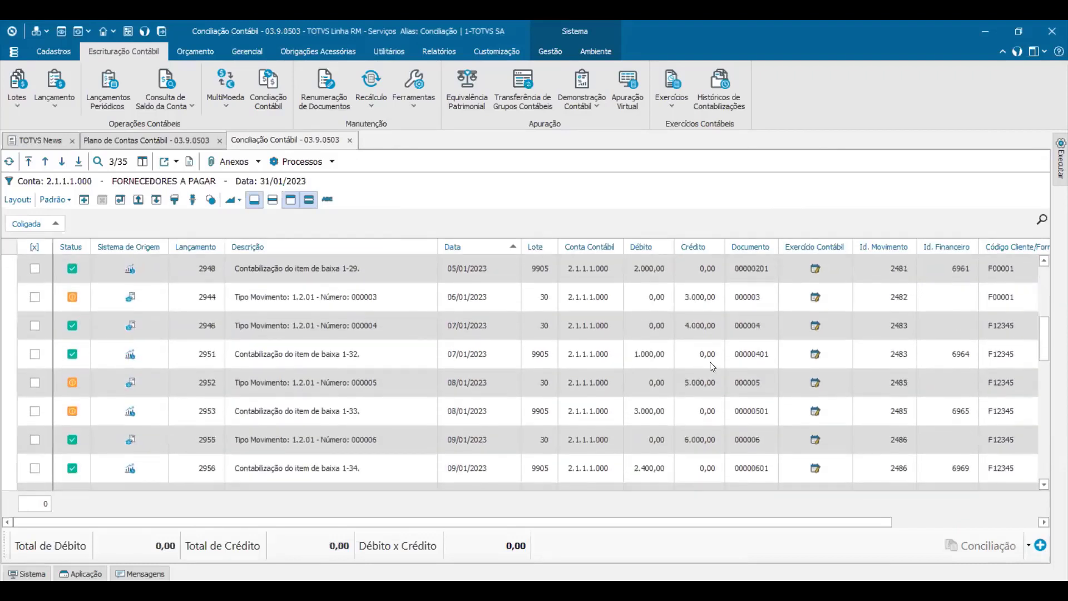
scroll(710, 363, down, 4)
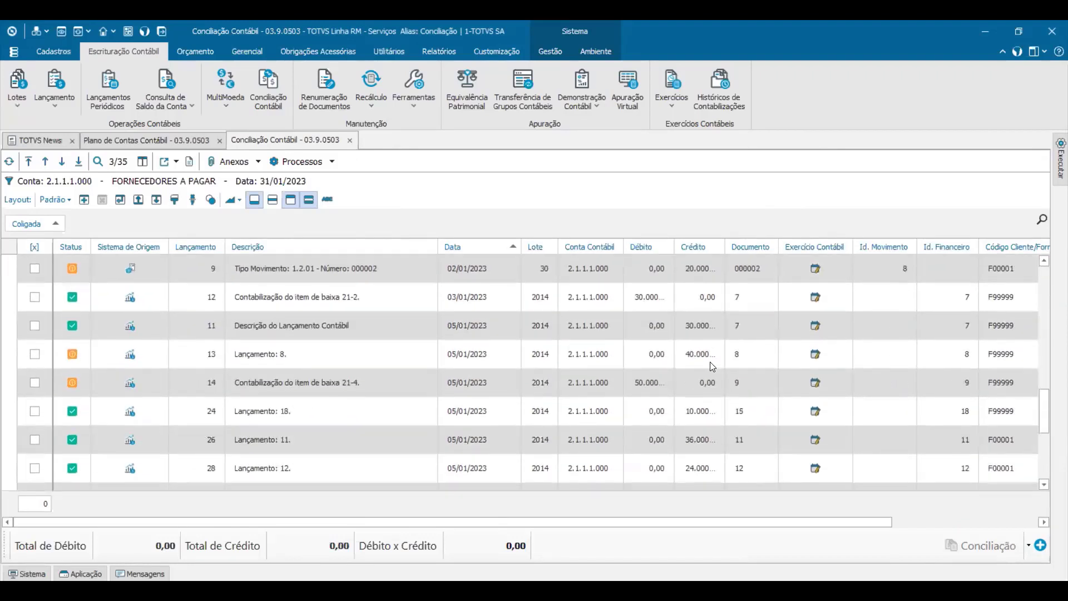
click(1030, 546)
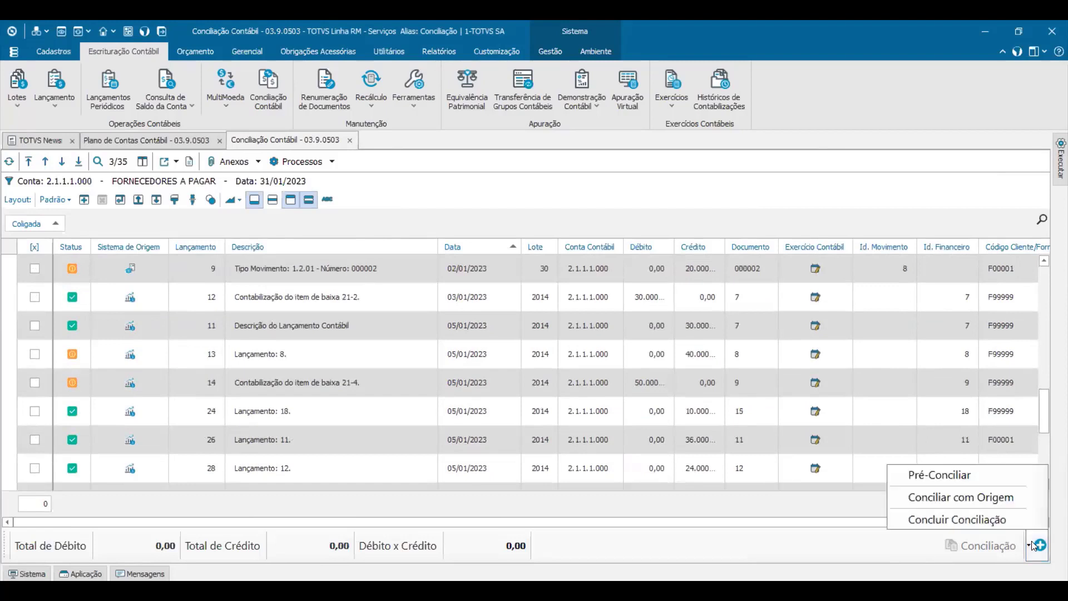
click(952, 520)
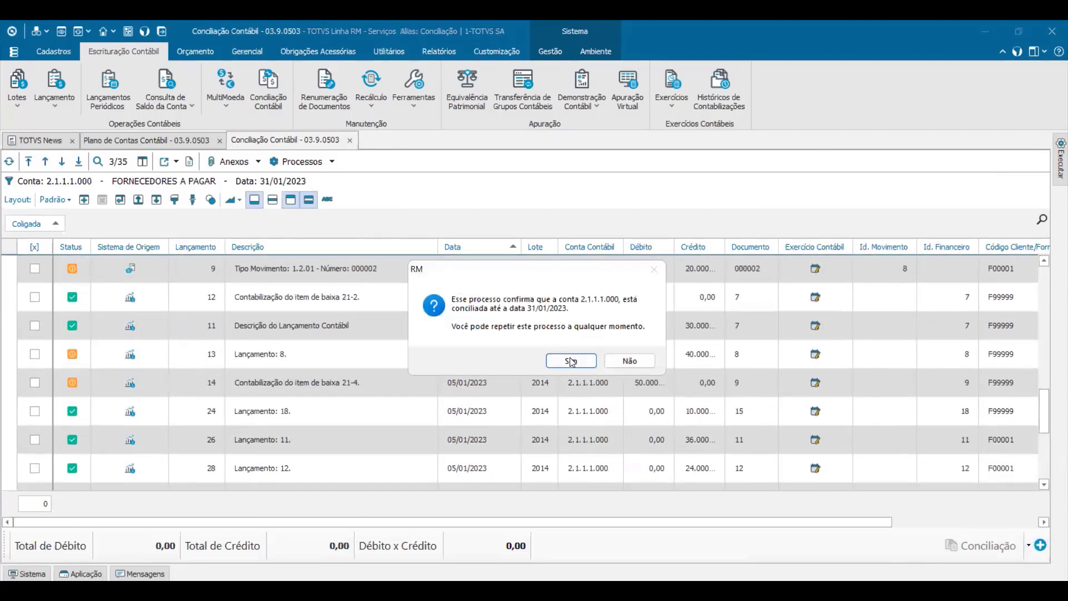
click(569, 365)
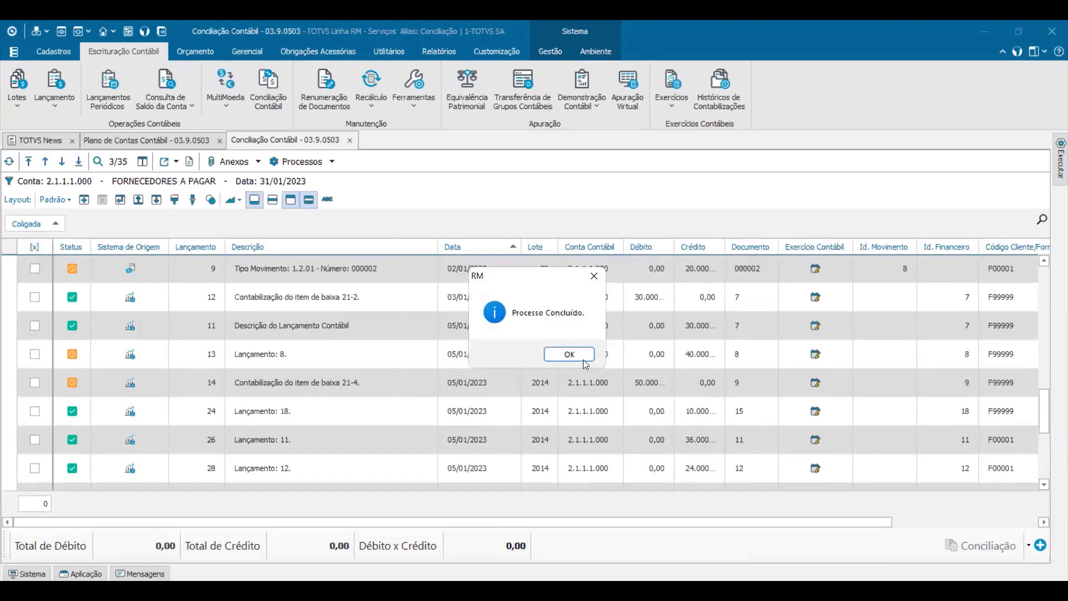
click(581, 360)
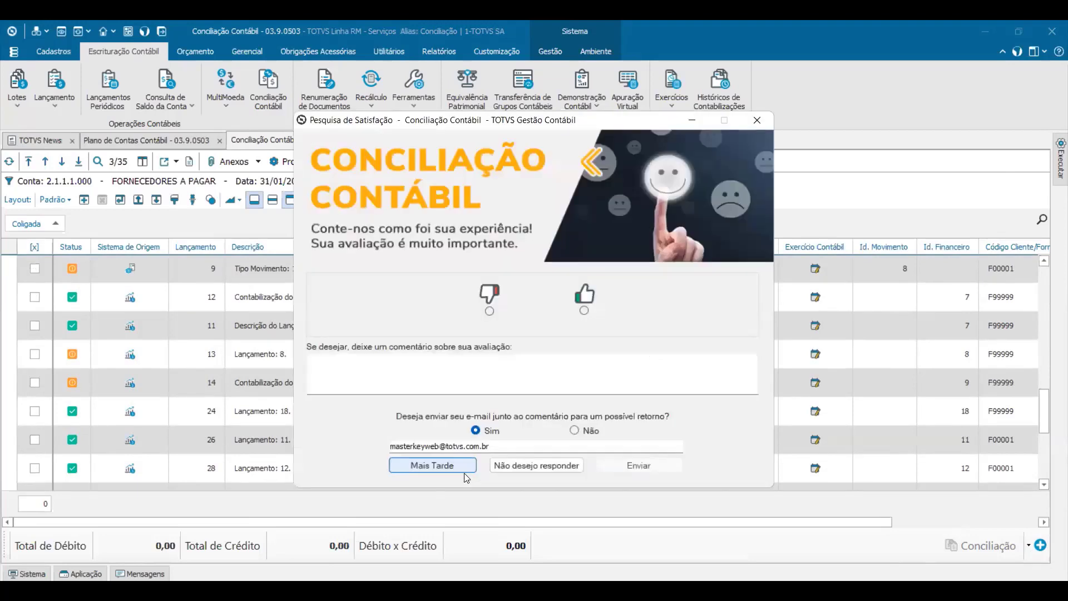
click(450, 466)
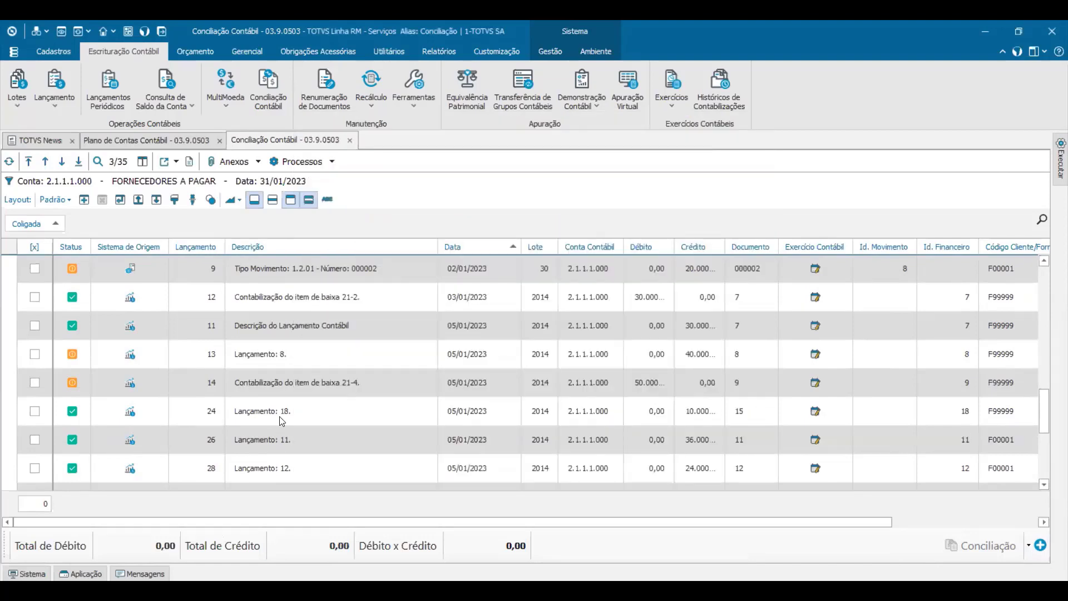
Step: Examine the reconciliation status of the account's entries across Coligada 1 and Coligada 21
scroll(289, 439, up, 2)
scroll(289, 439, up, 5)
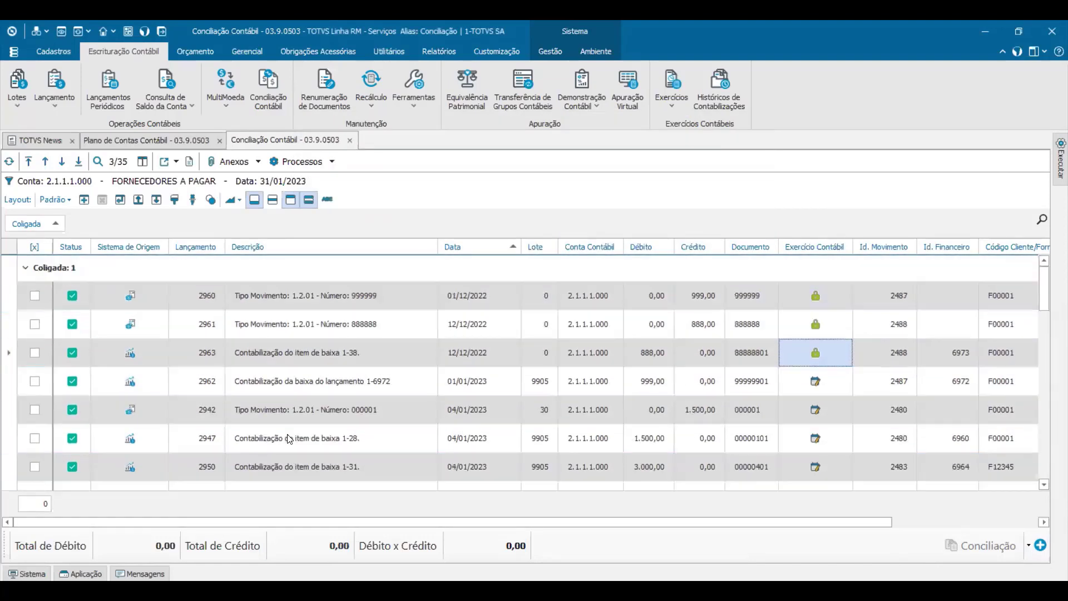
scroll(288, 439, down, 7)
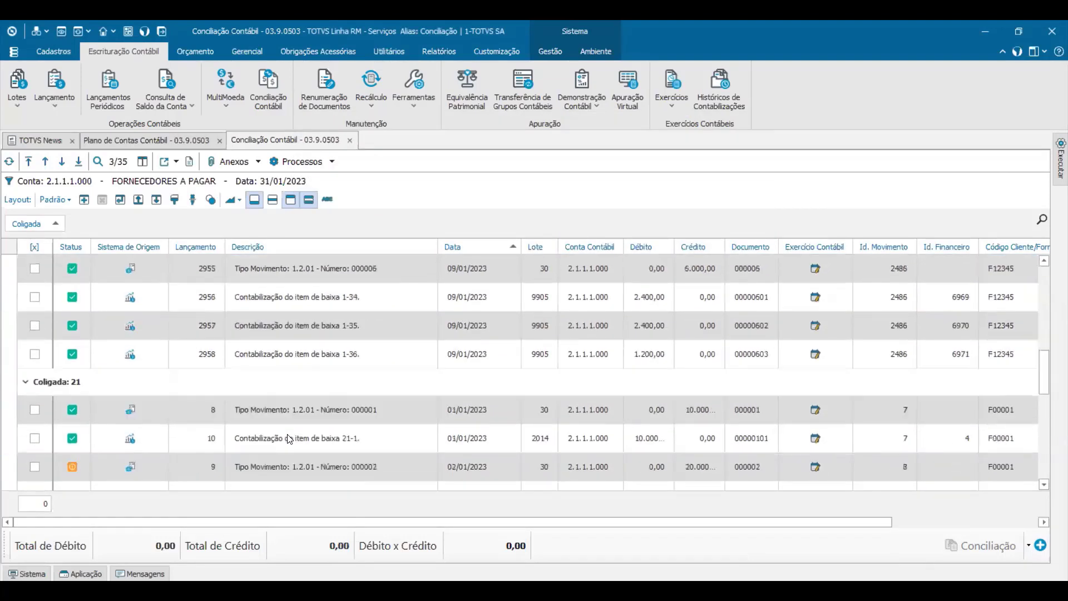
scroll(289, 439, down, 5)
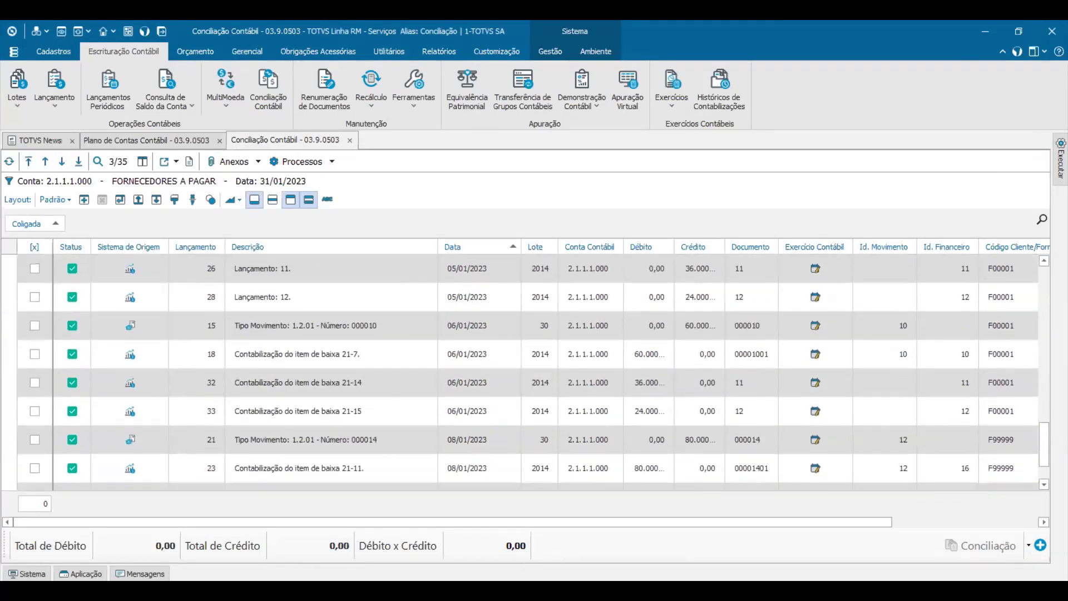
key(alt+Tab)
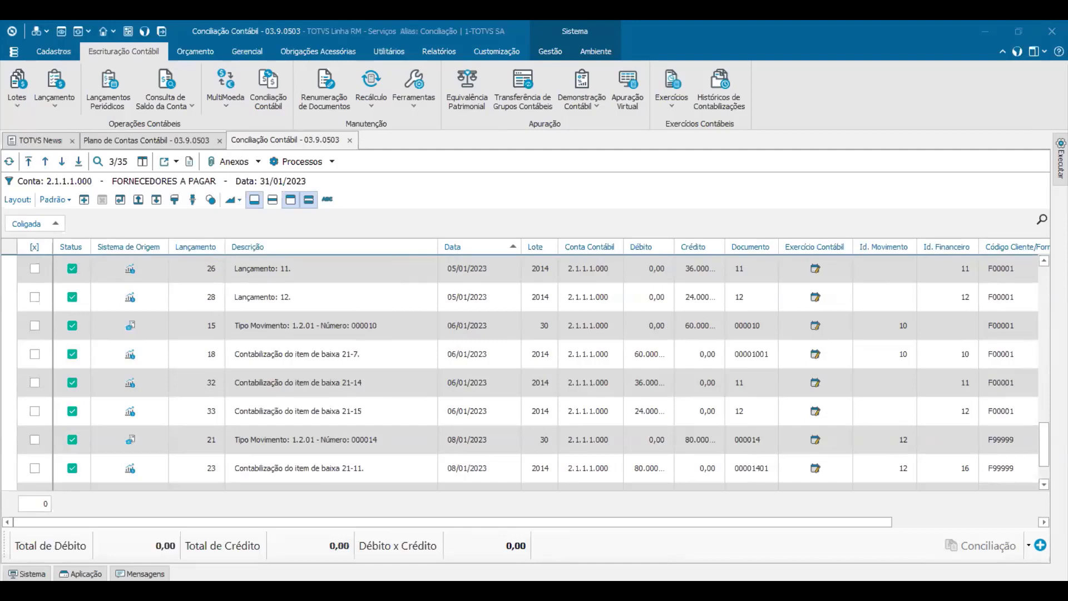
click(375, 327)
scroll(549, 368, up, 5)
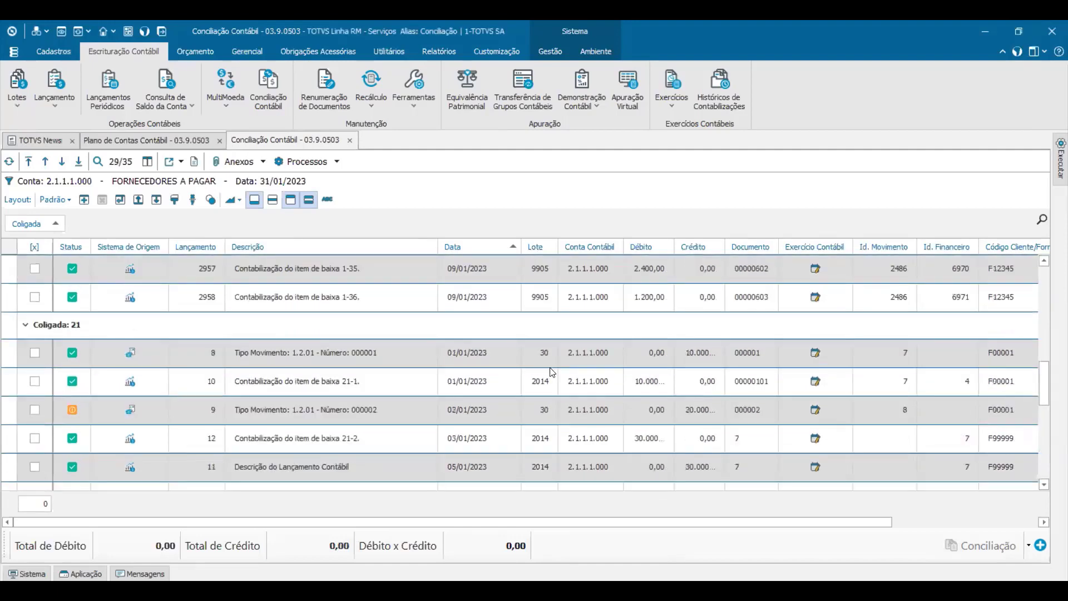
scroll(552, 371, up, 5)
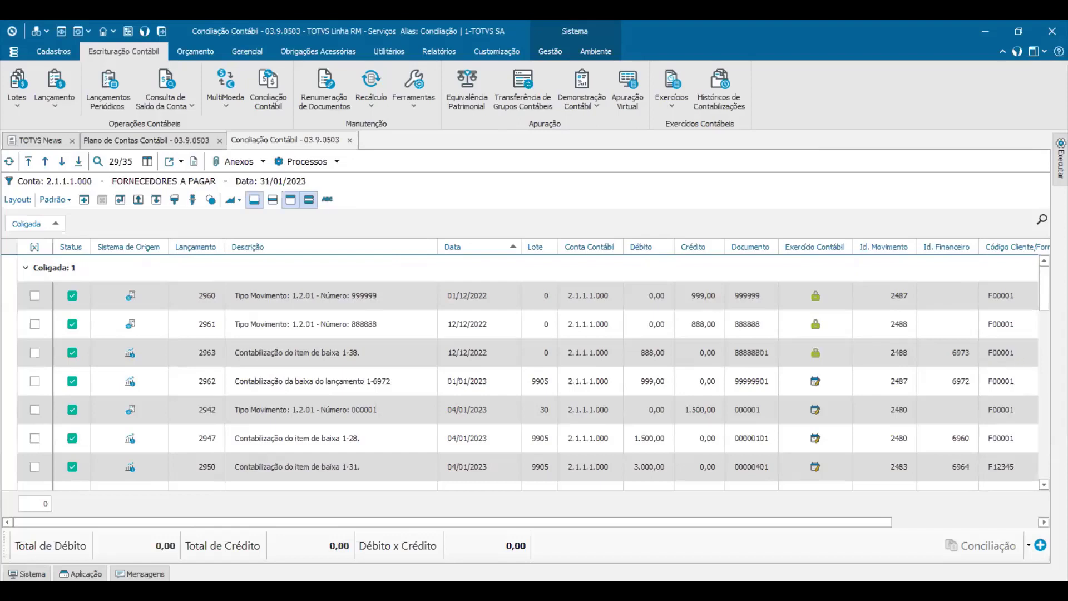
click(330, 329)
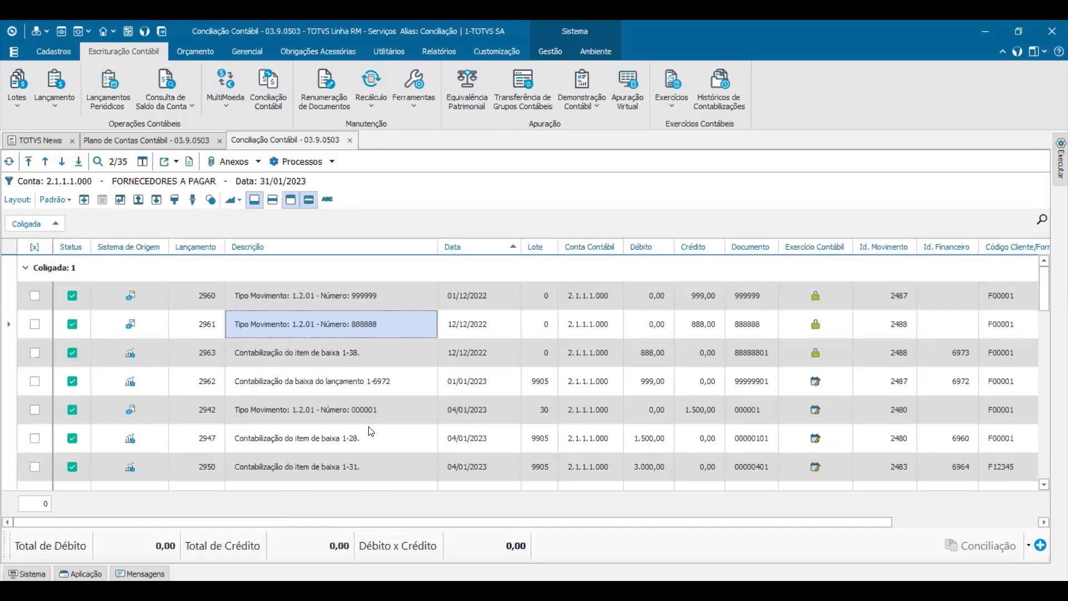
scroll(426, 395, down, 3)
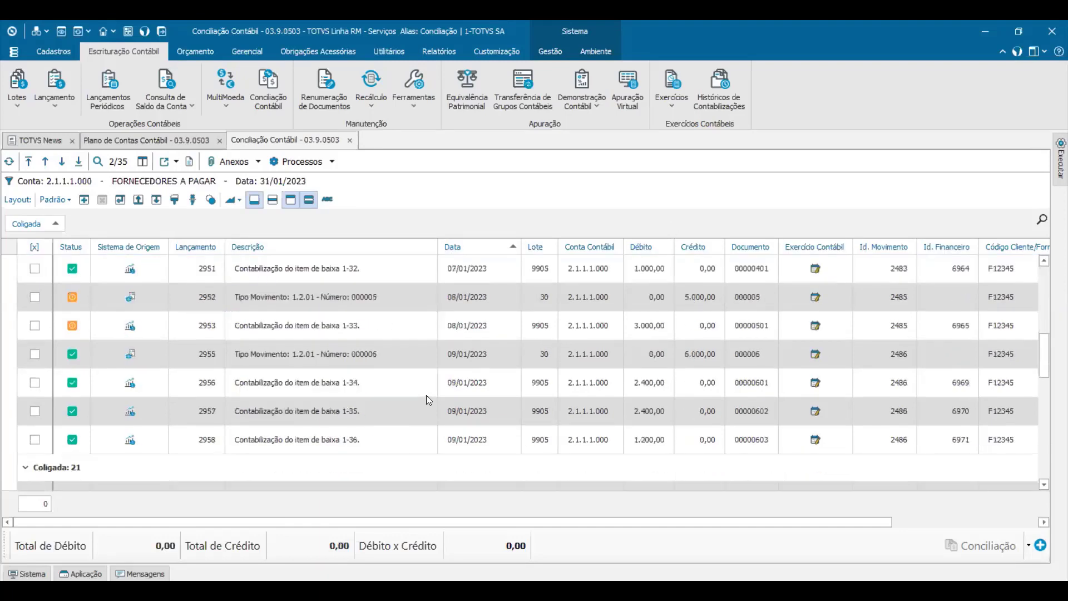
scroll(426, 395, down, 1)
scroll(426, 395, up, 1)
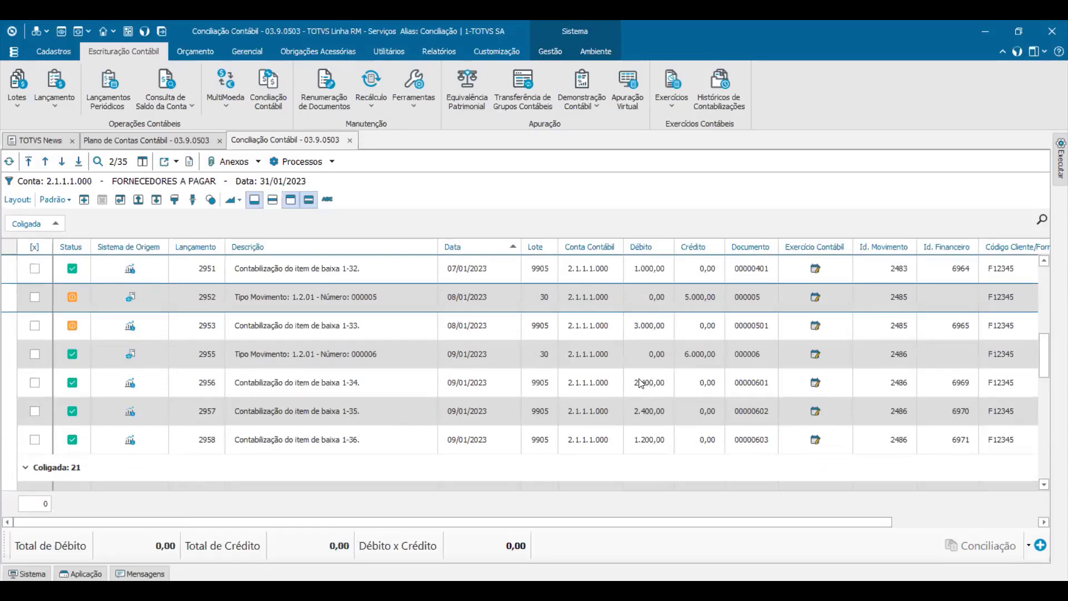
Step: Compare the credit of entry 2952 with the debit of entry 2953 and open the details of entry 2952
click(689, 298)
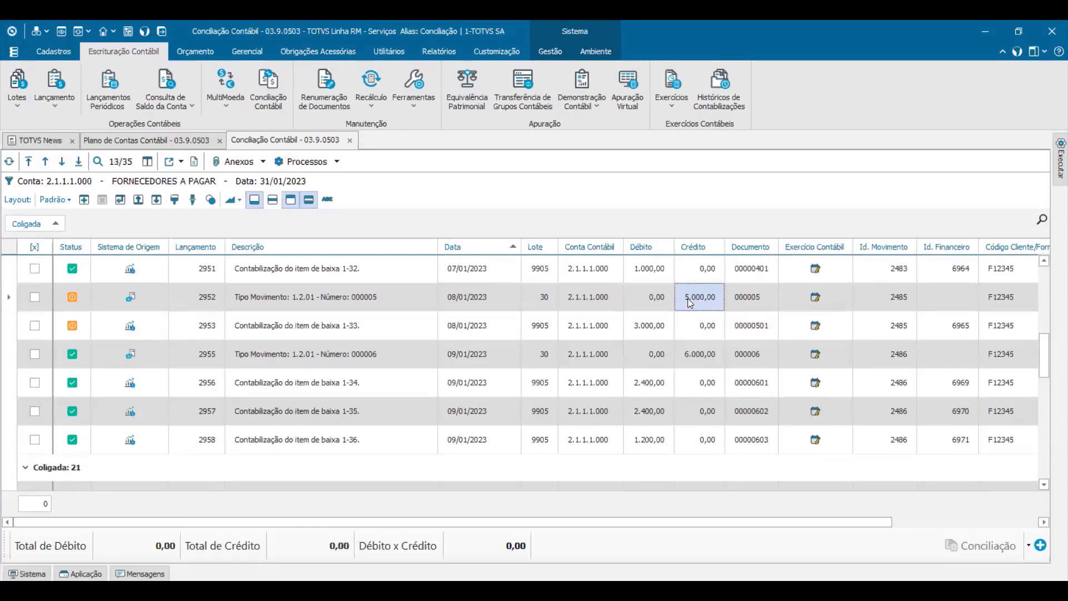
drag(6, 301, 3, 313)
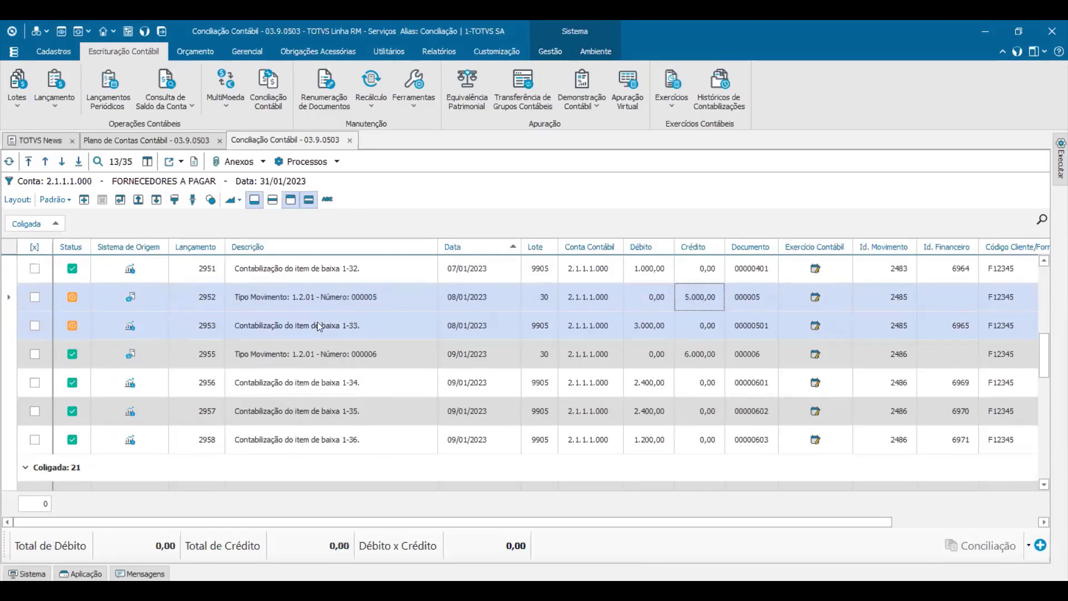
click(298, 297)
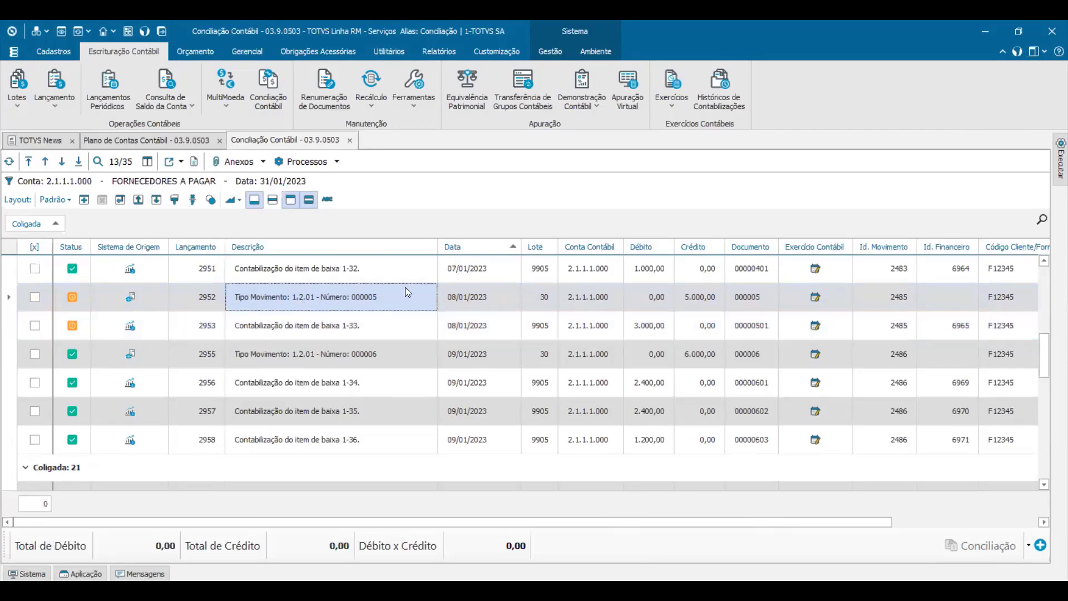
click(696, 296)
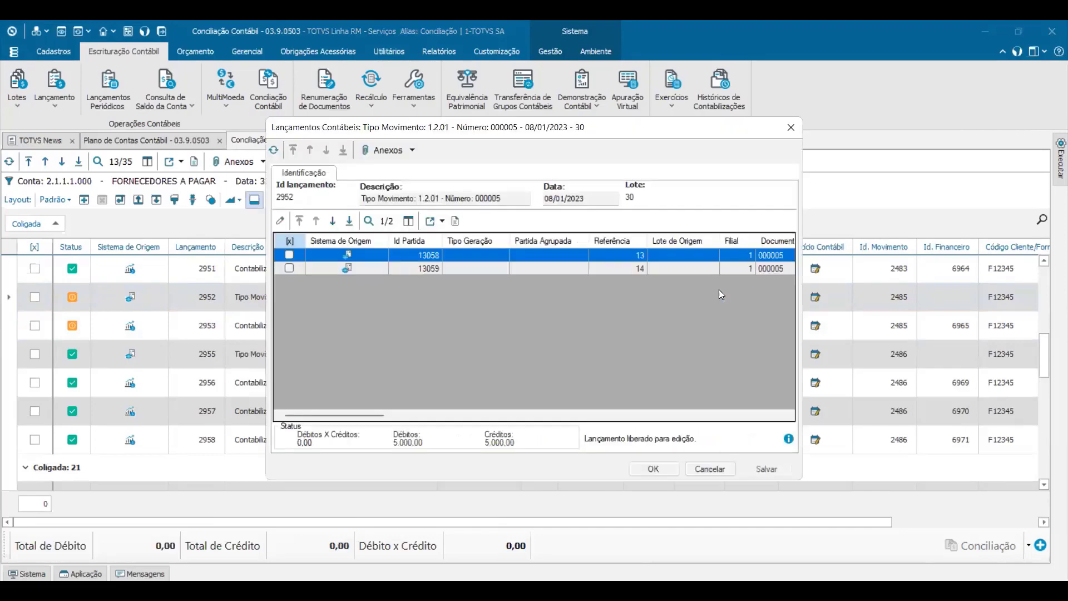
Step: Run the attached SQL query Movimento do Lançamento Contábil for entry 2952 and open the movement it returns
click(414, 150)
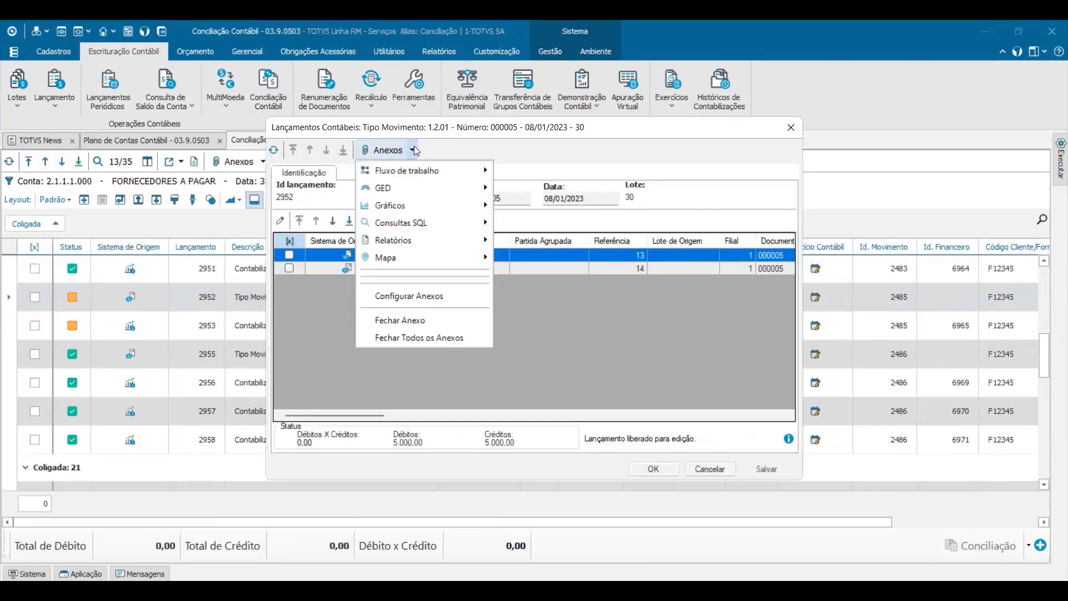
click(614, 153)
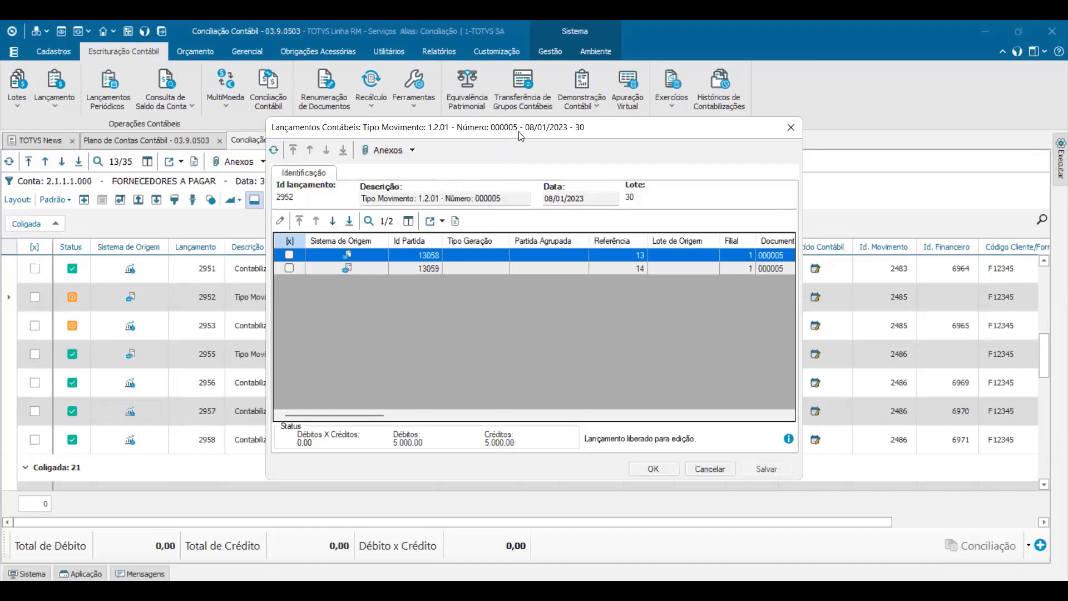
drag(508, 133, 504, 142)
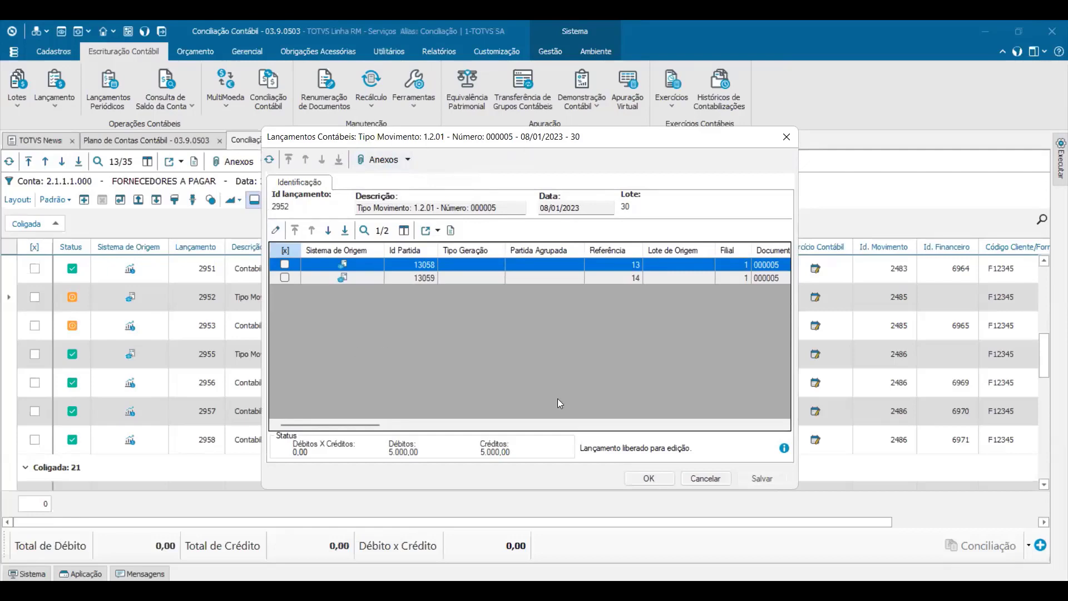
click(393, 163)
mouse_move(404, 241)
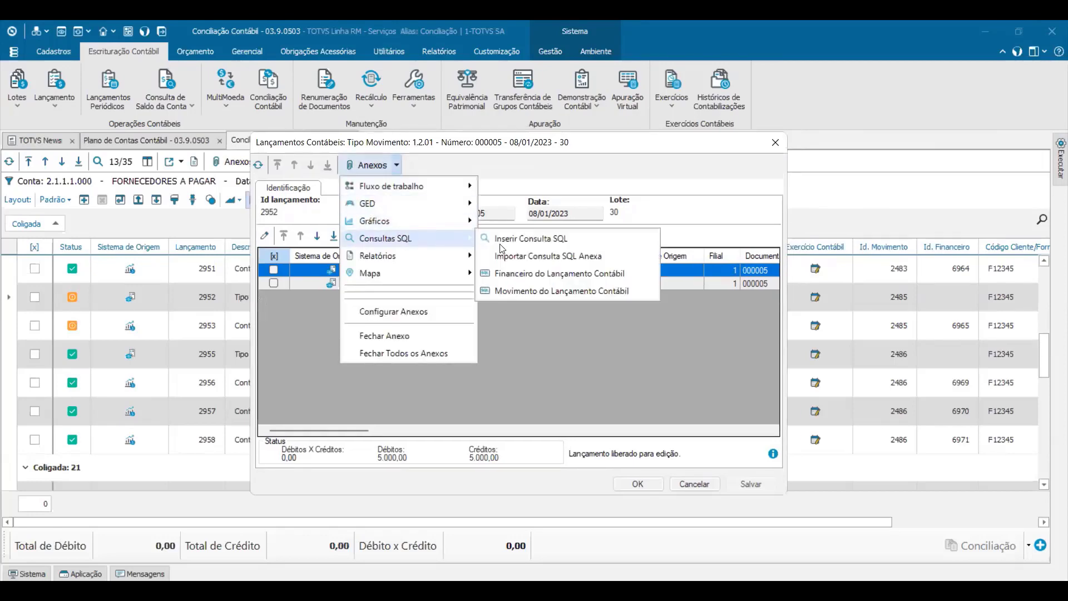
click(531, 292)
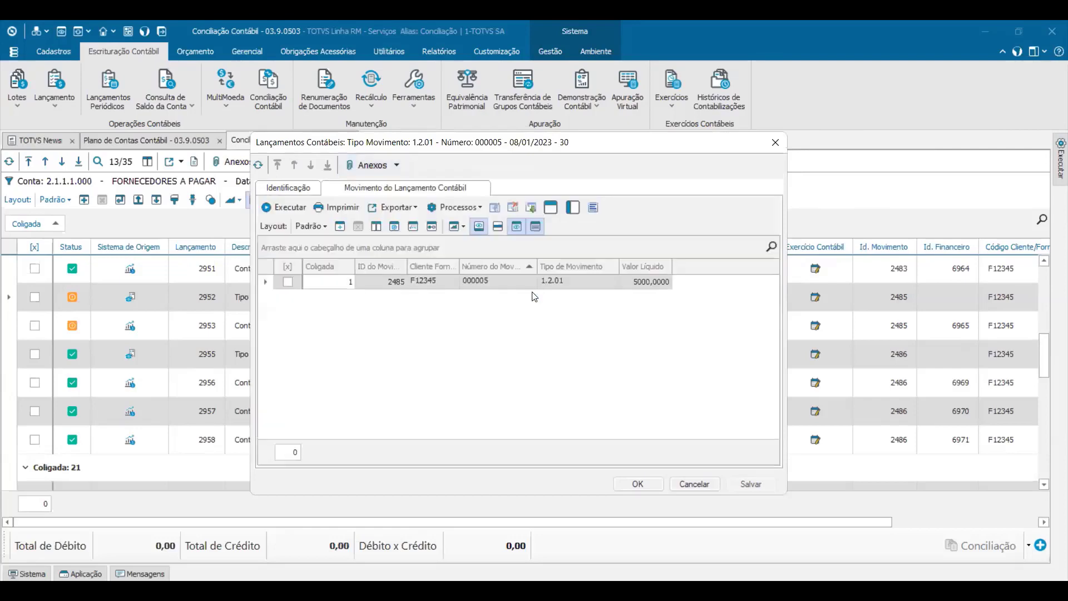
click(427, 283)
click(386, 283)
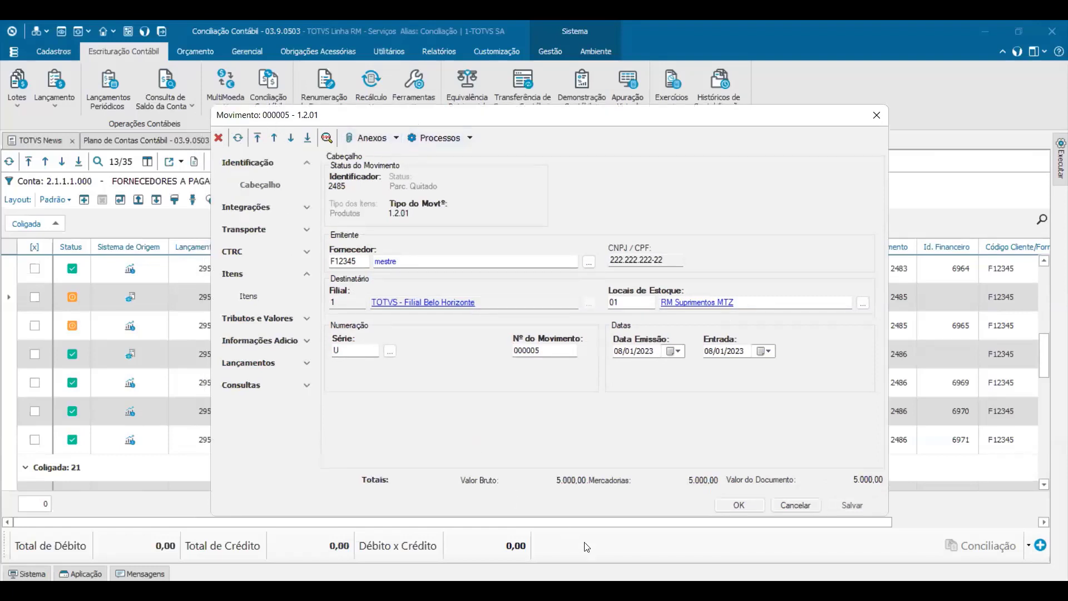
Step: Open the movement's accounting entry, check the credit account of its second line, and close the entry
click(308, 363)
click(255, 402)
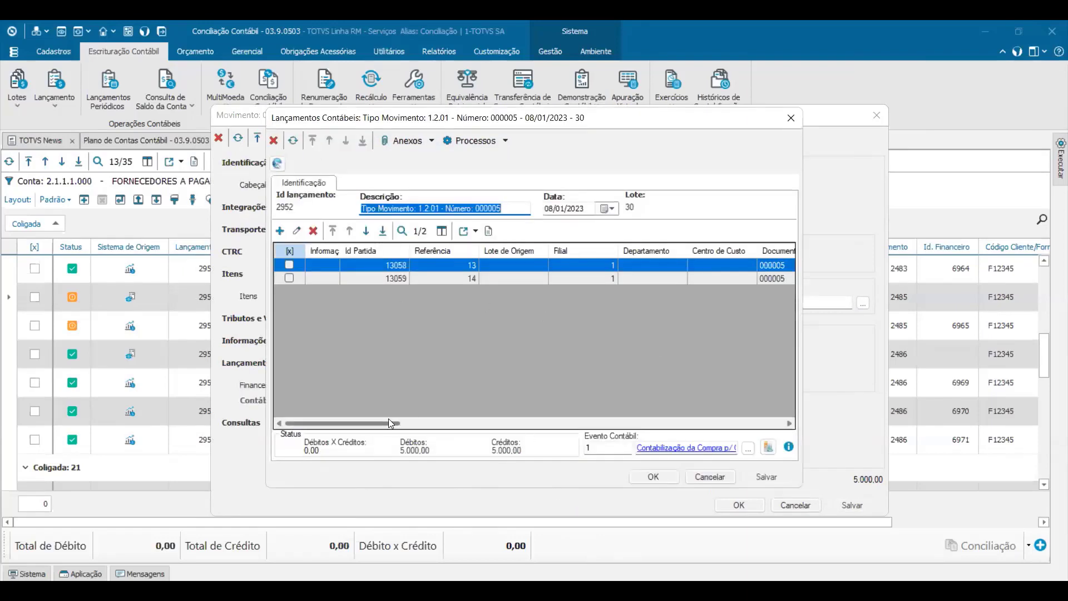
drag(388, 423, 439, 428)
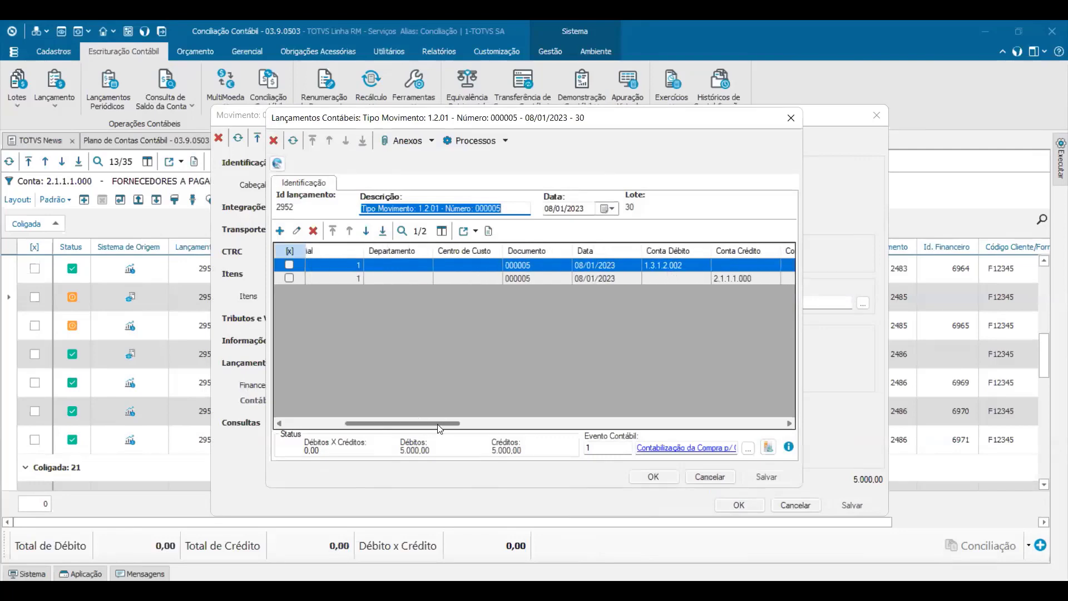
click(733, 278)
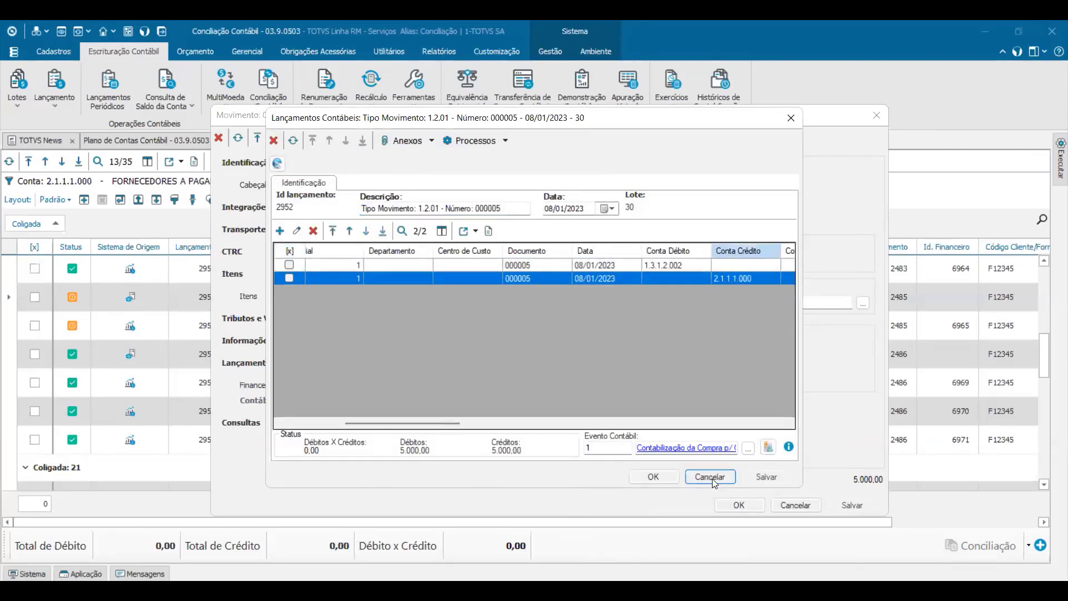
key(Escape)
Step: Open the movement's financial entry 6965 and check its original and written-off values
click(260, 385)
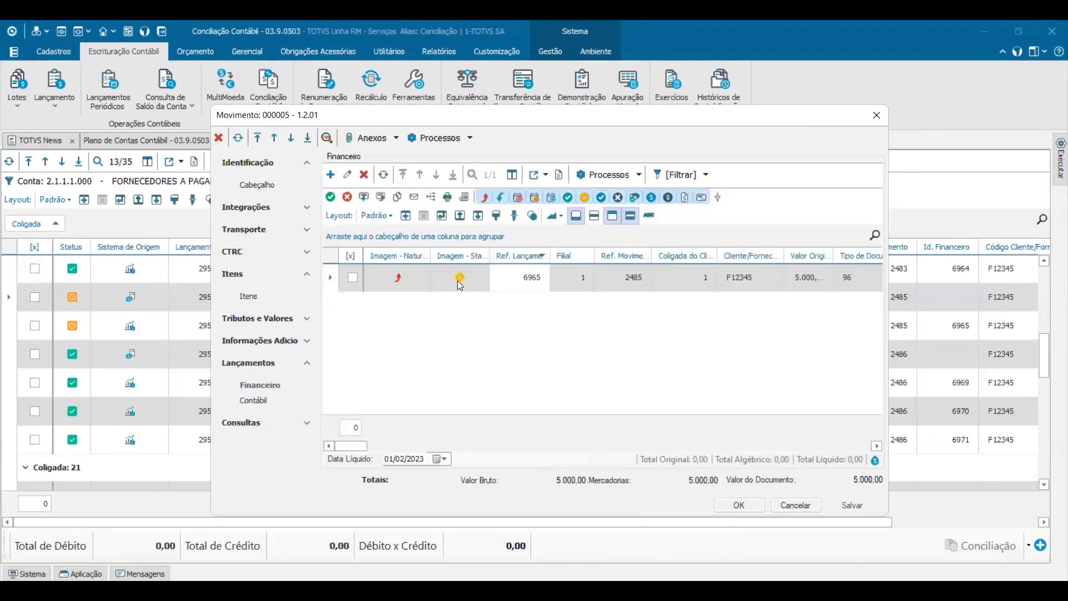
double_click(459, 283)
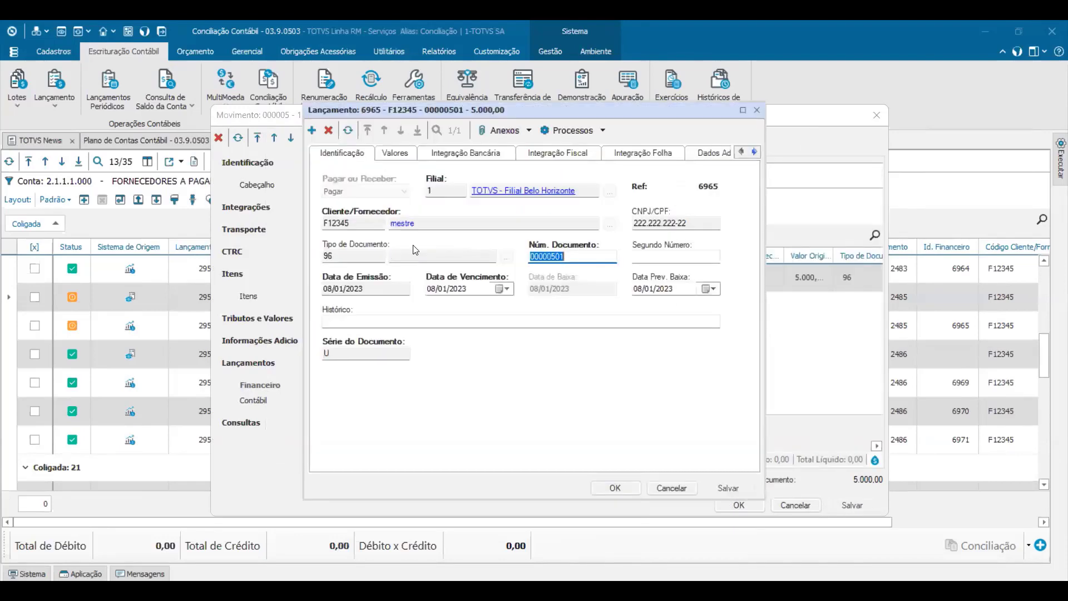
click(396, 155)
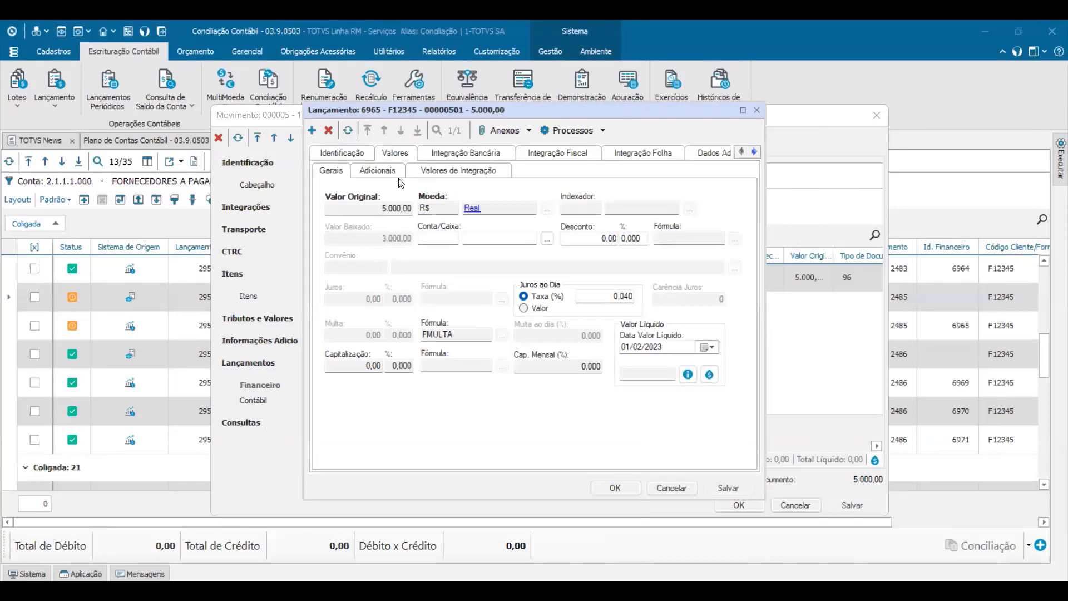
Step: List the write-offs attached to financial entry 6965 and open the write-off to check its amount
click(533, 132)
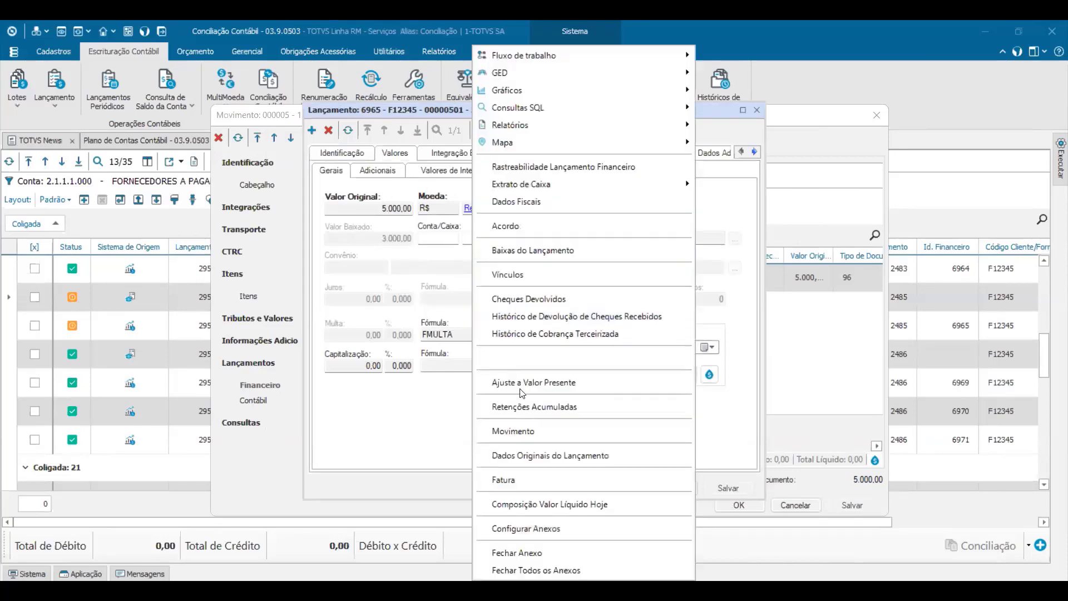
click(545, 252)
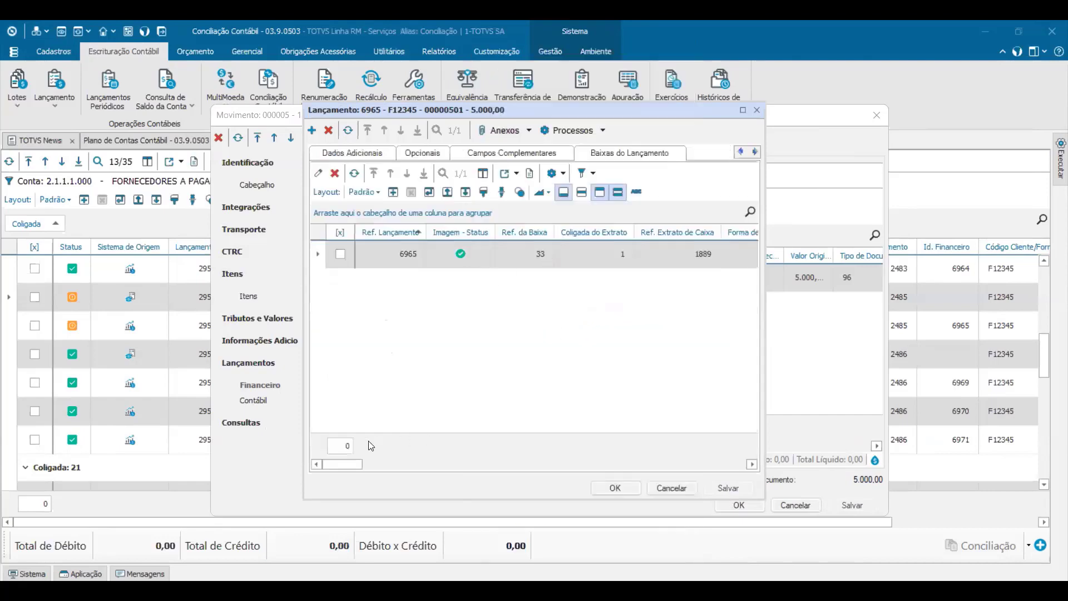
drag(361, 463, 384, 461)
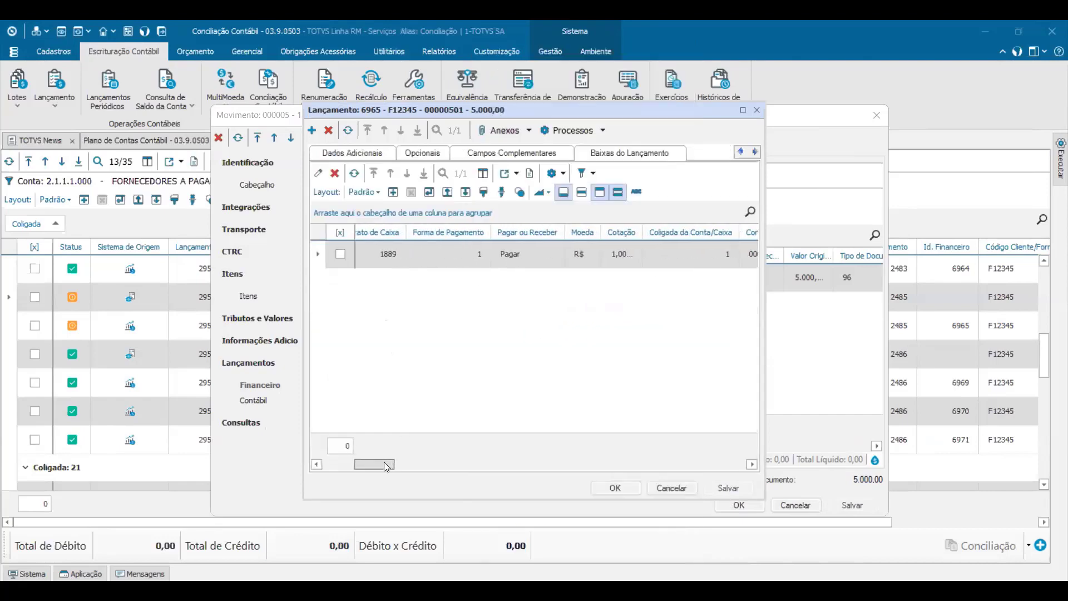
click(508, 255)
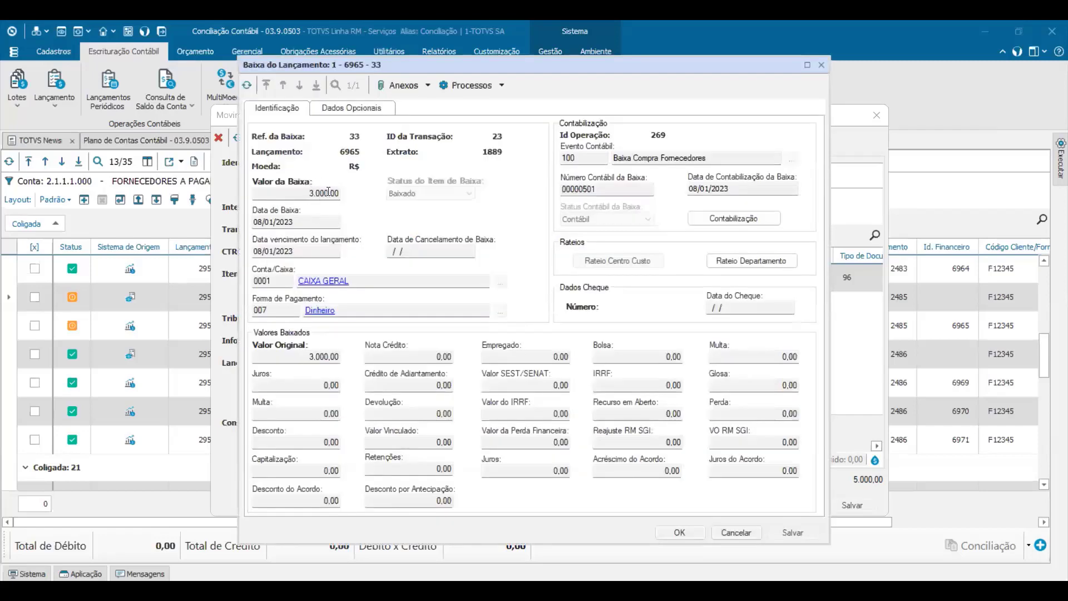
Step: Close the write-off, movement and entry windows, and compare entries 2952 and 2953 in the reconciliation list
click(737, 532)
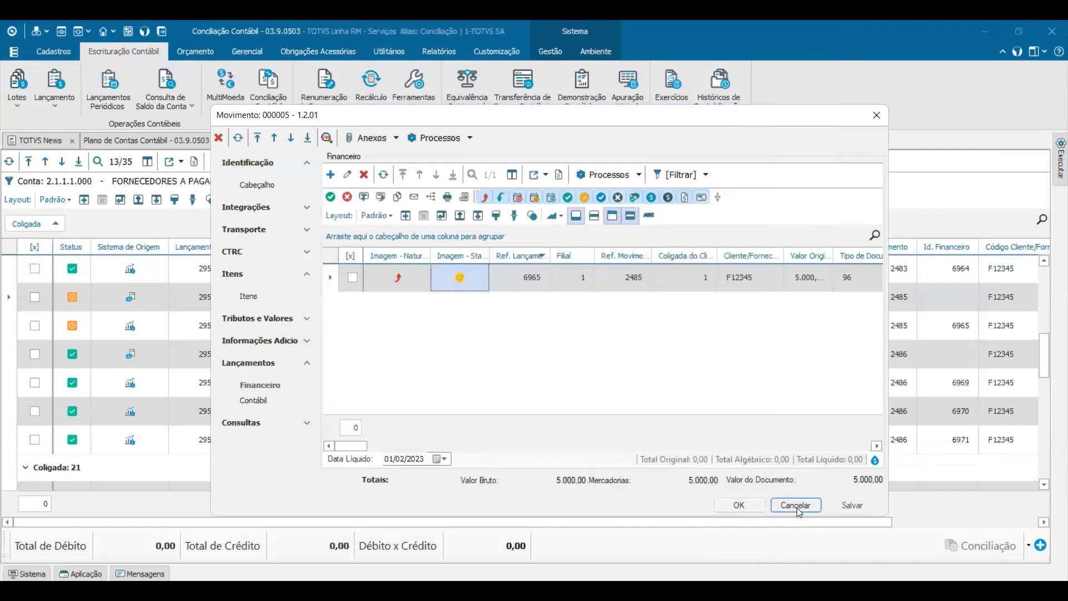
click(797, 506)
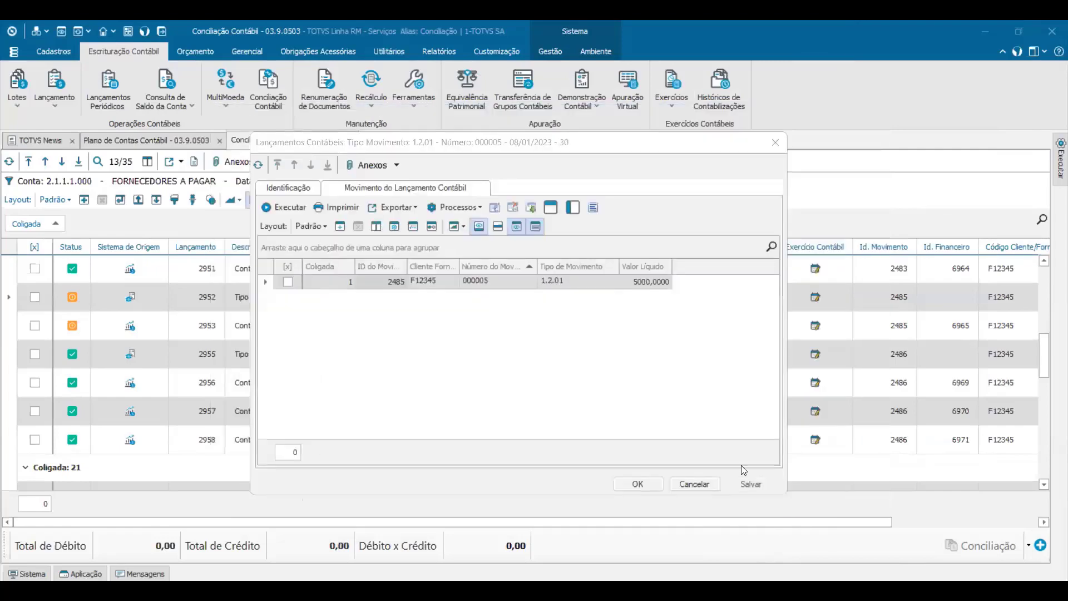
click(700, 484)
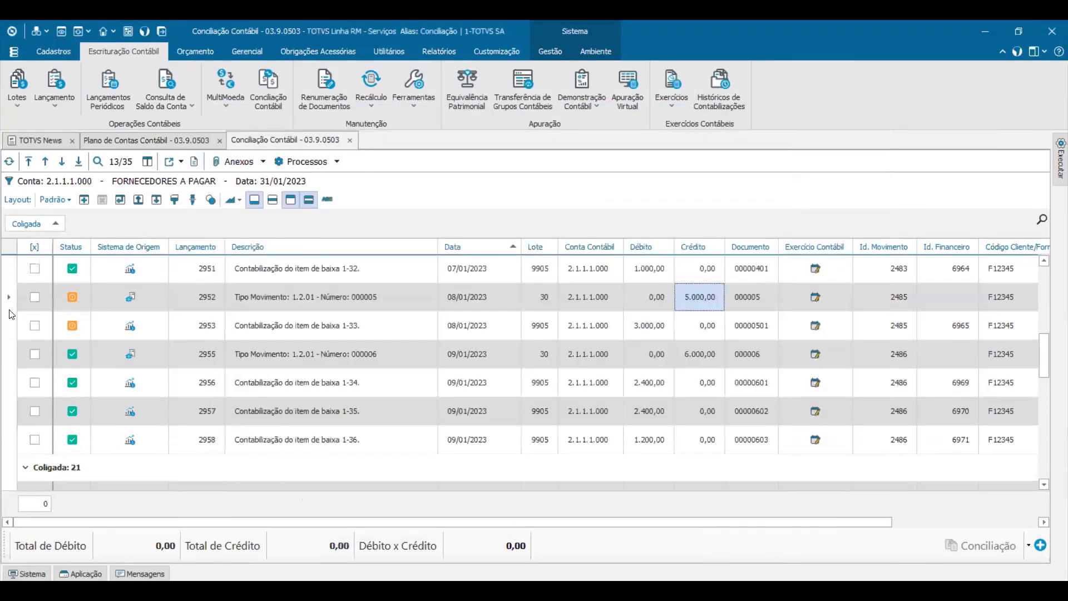
shift+click(2, 323)
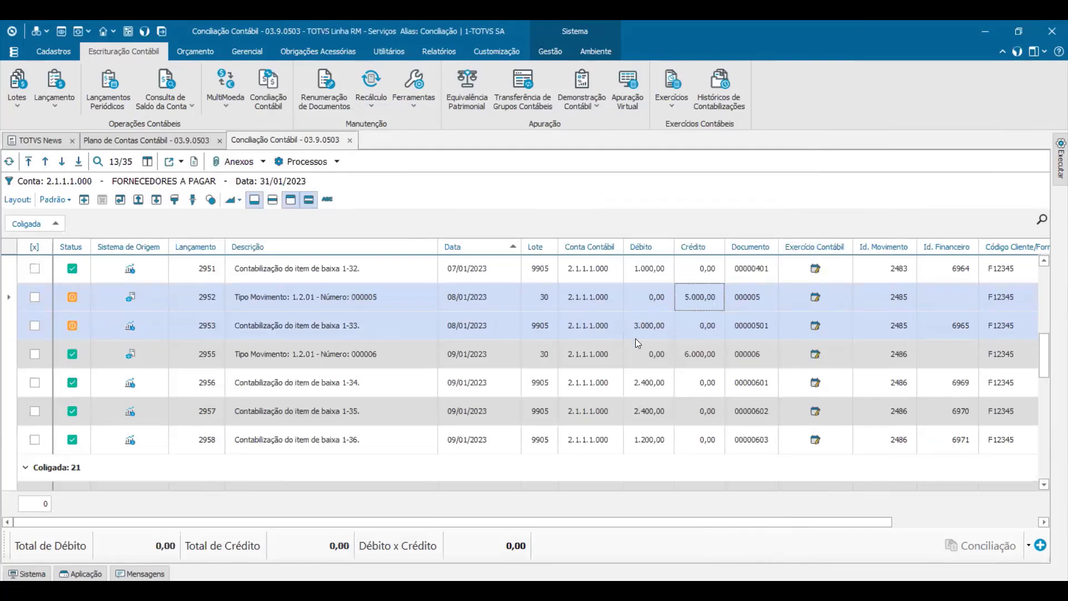
click(650, 300)
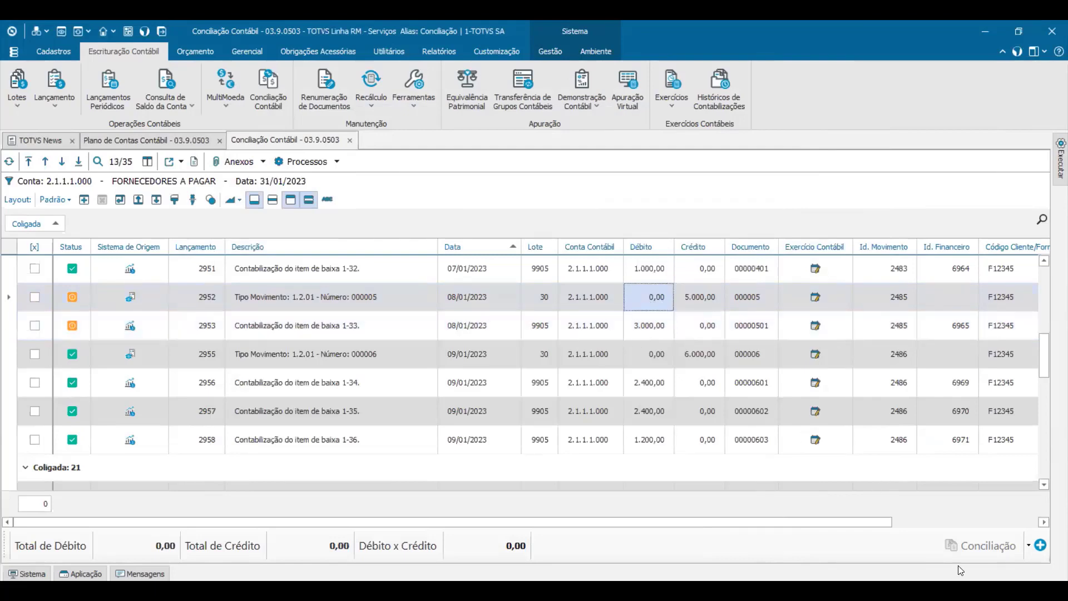
Step: Run Conciliar com Origem for Pagar entries, filtered by document type 00 of Coligadas 1 and 21
click(1040, 547)
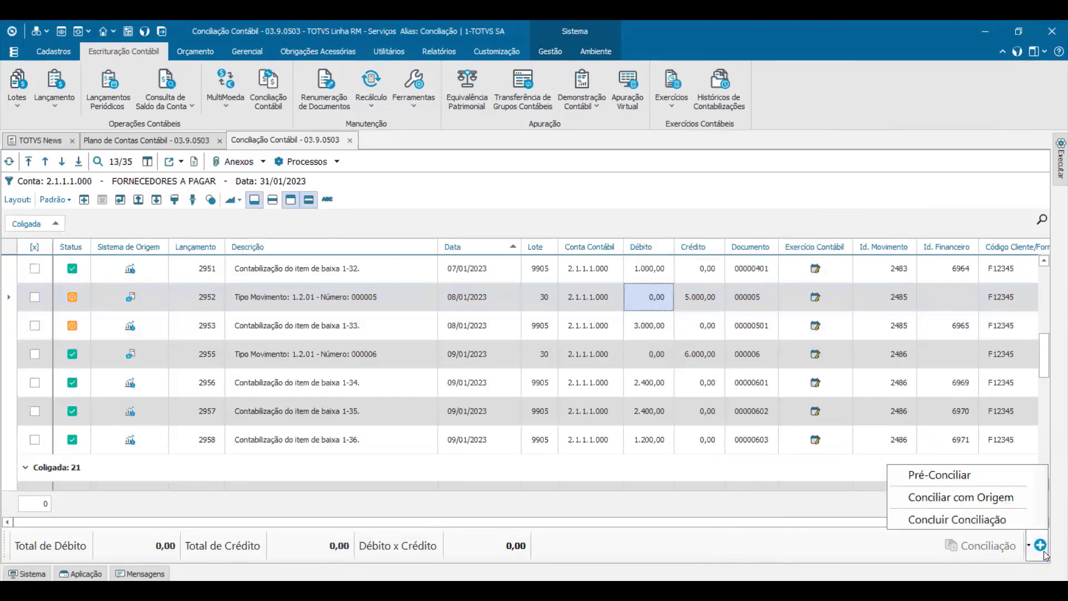
click(973, 498)
click(337, 258)
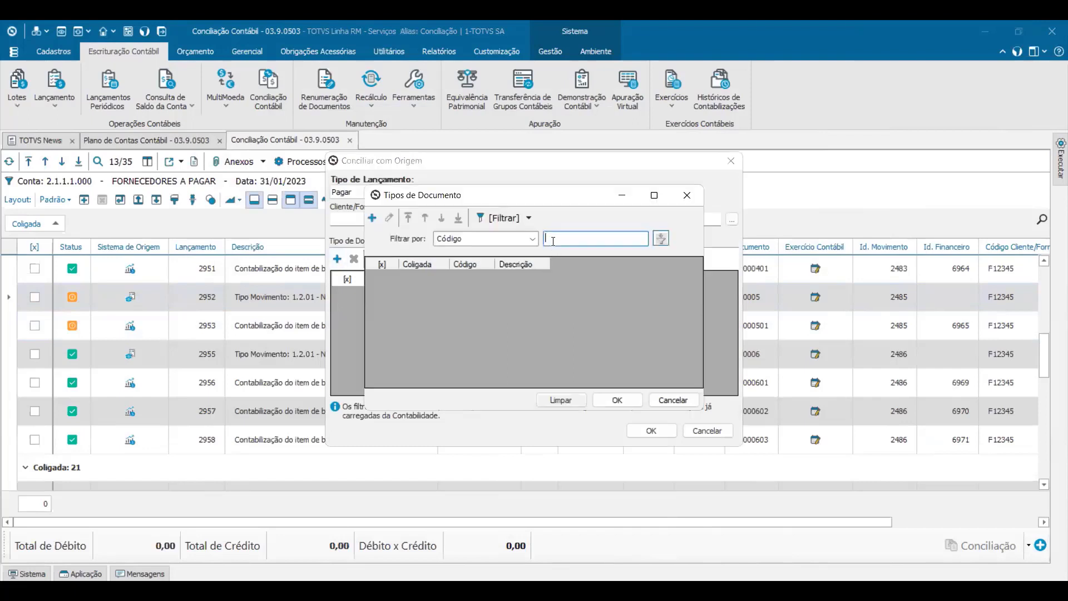
text(00)
key(Return)
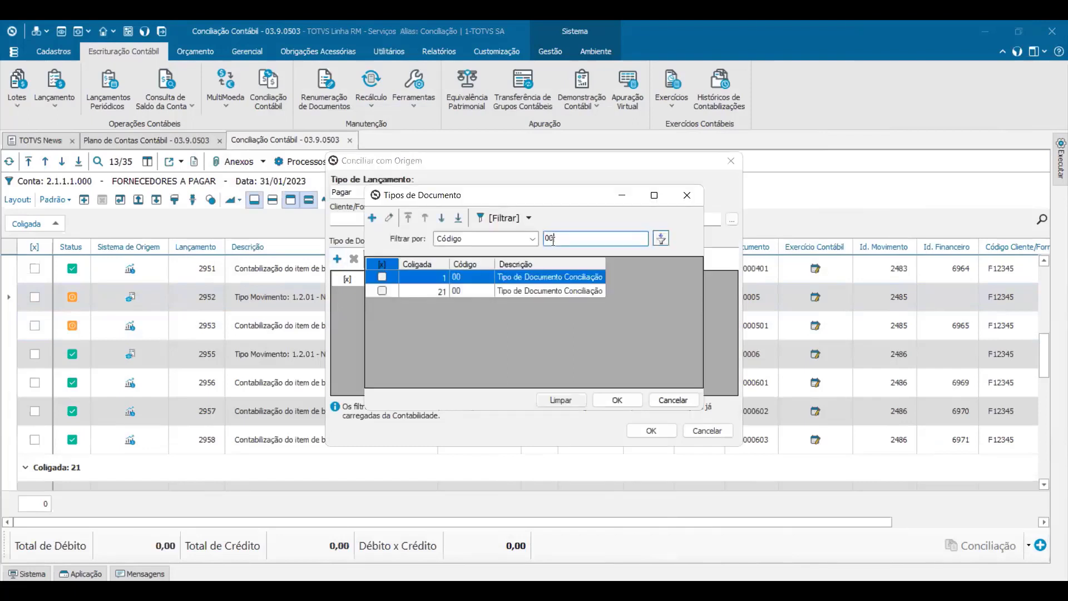
click(382, 277)
click(383, 291)
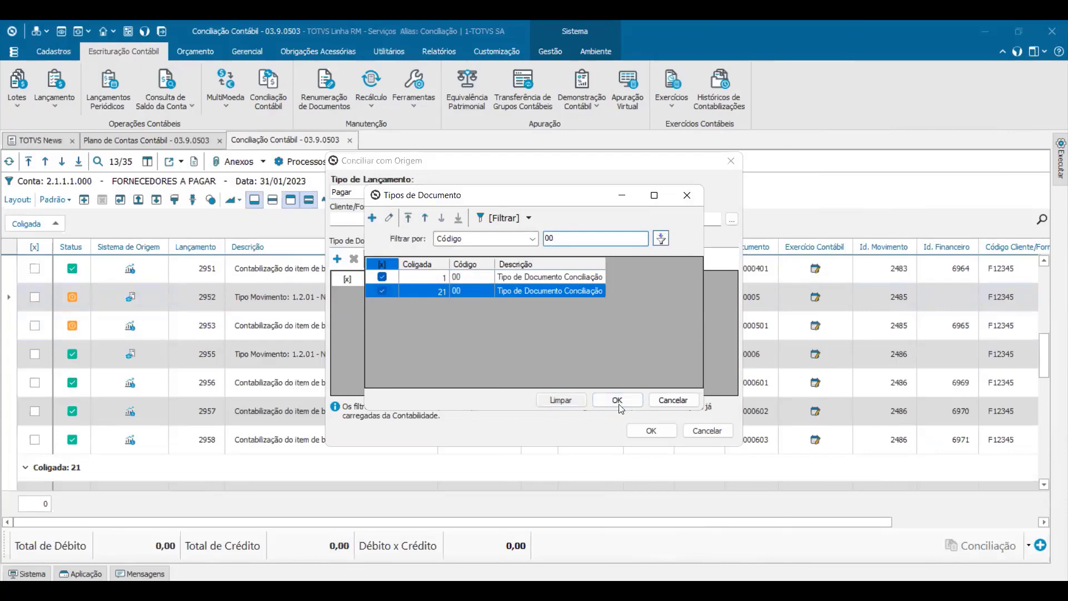
click(619, 403)
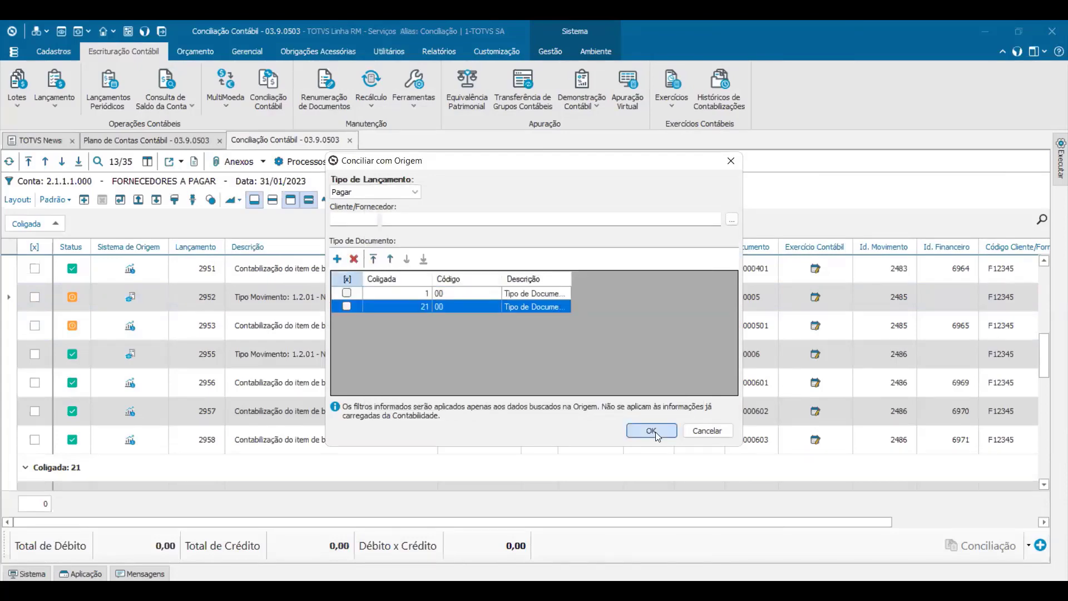
click(655, 431)
Step: Compare the accounting and financial values of movement 2485 and open that movement from the results
click(619, 240)
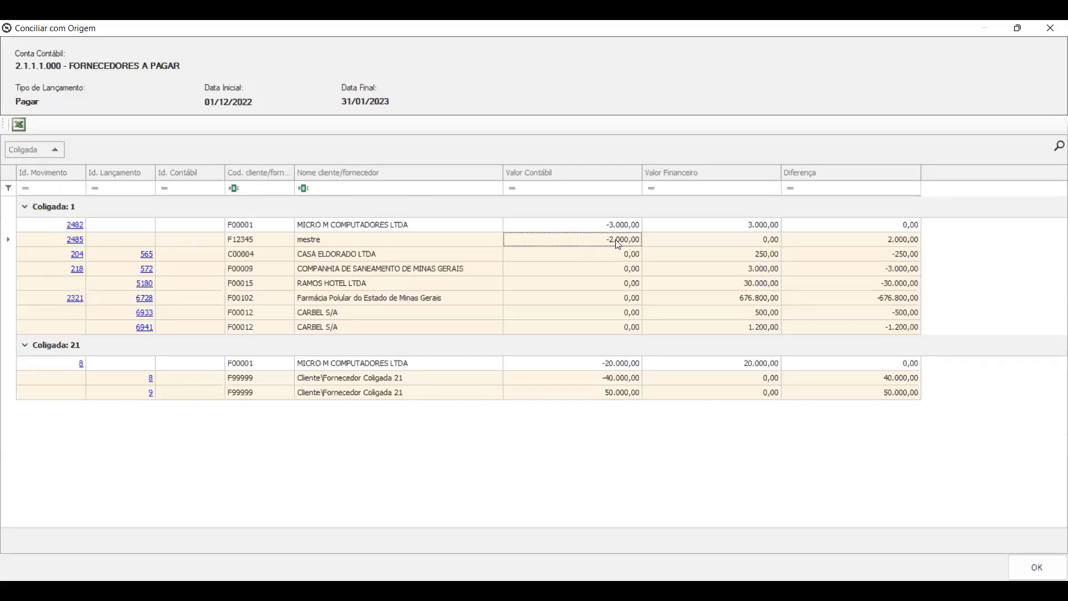
click(745, 245)
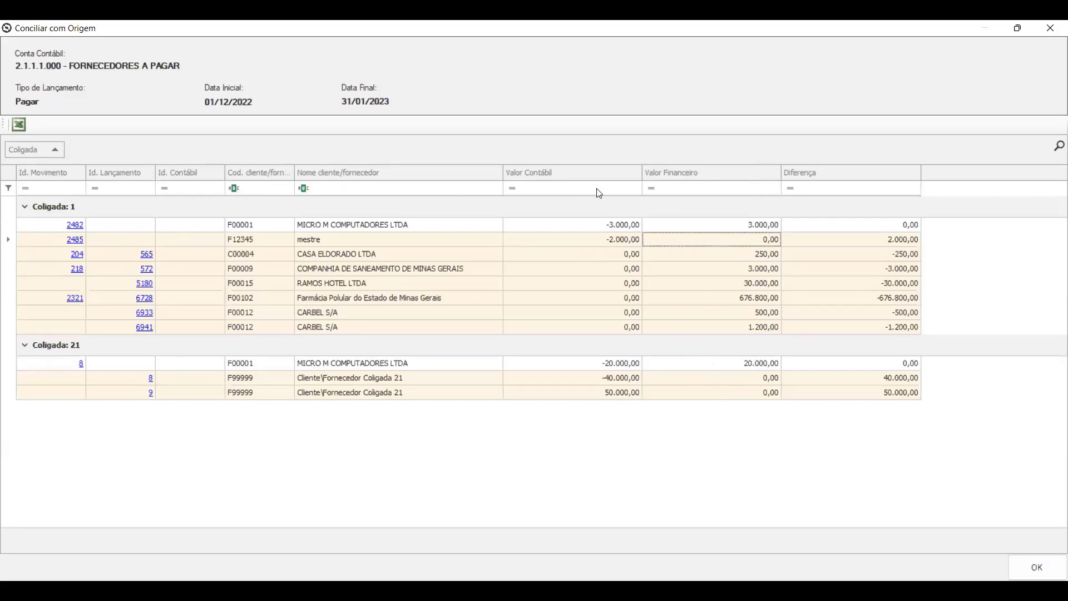
click(73, 240)
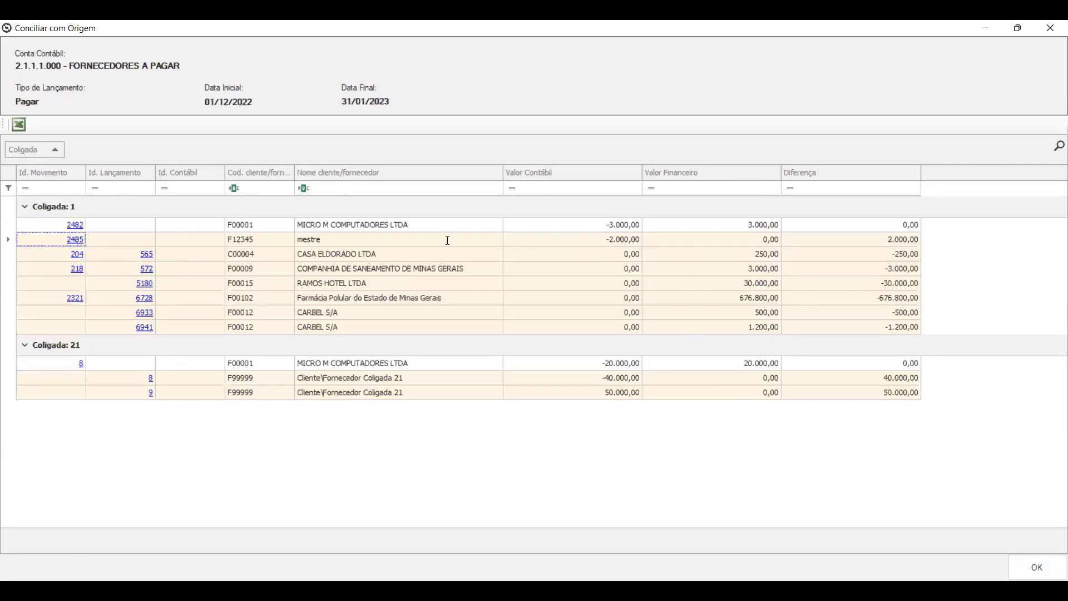
drag(557, 106, 305, 119)
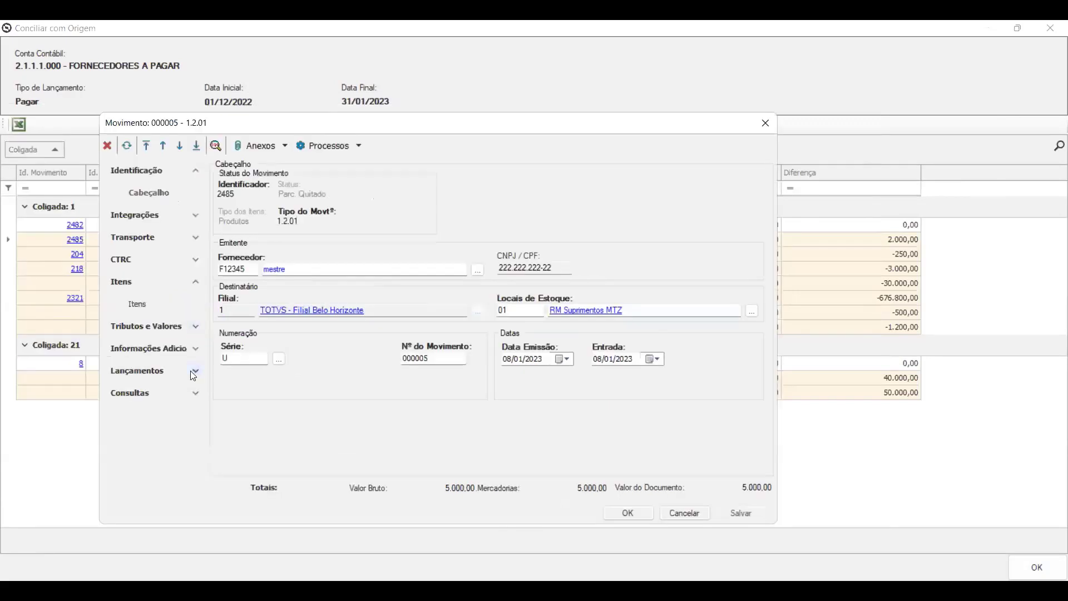
Step: Open the movement's accounting entry, trace its credit line to account FORNECEDORES A PAGAR, and check that account's reconciliation settings
click(194, 372)
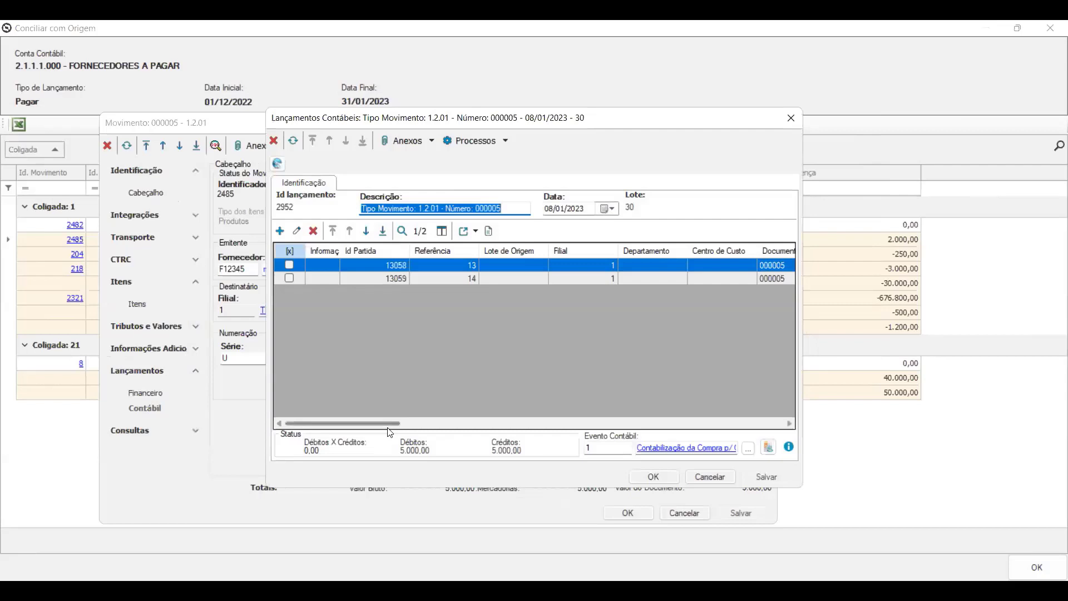
drag(385, 425, 423, 425)
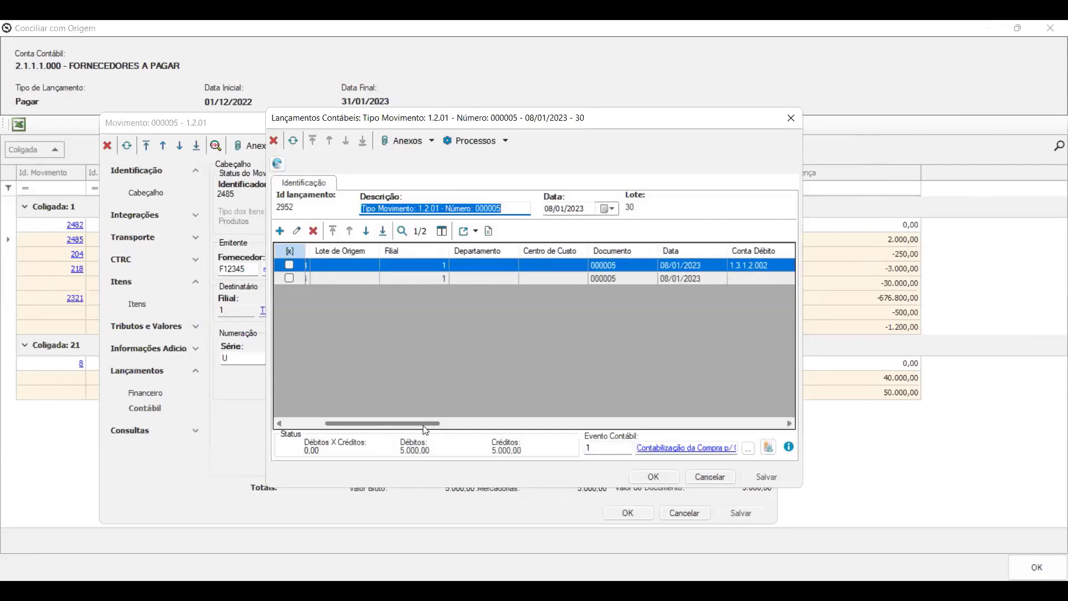
click(774, 279)
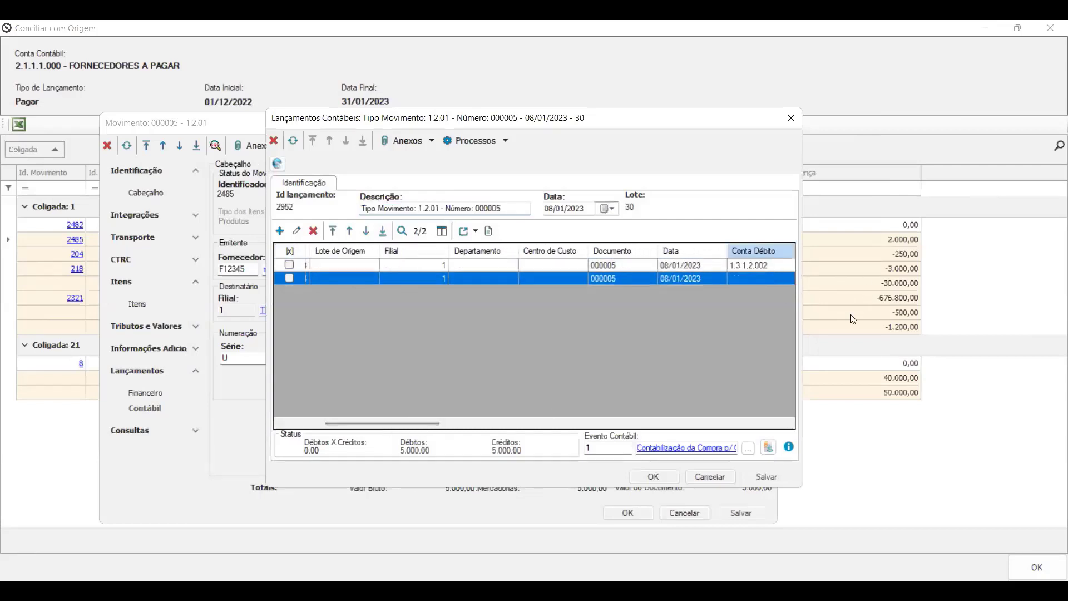
click(538, 320)
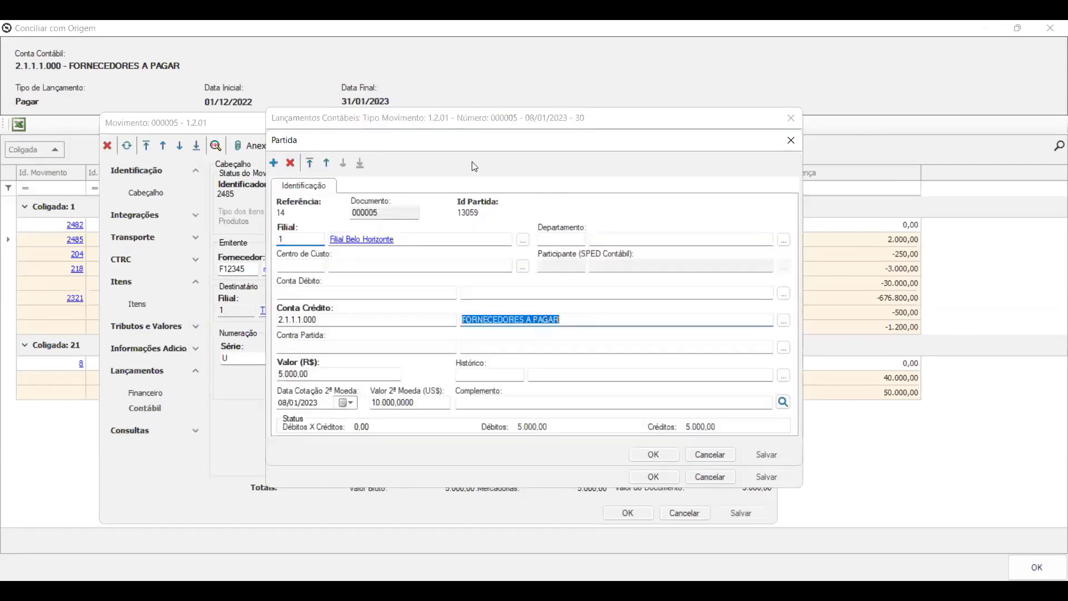
click(533, 172)
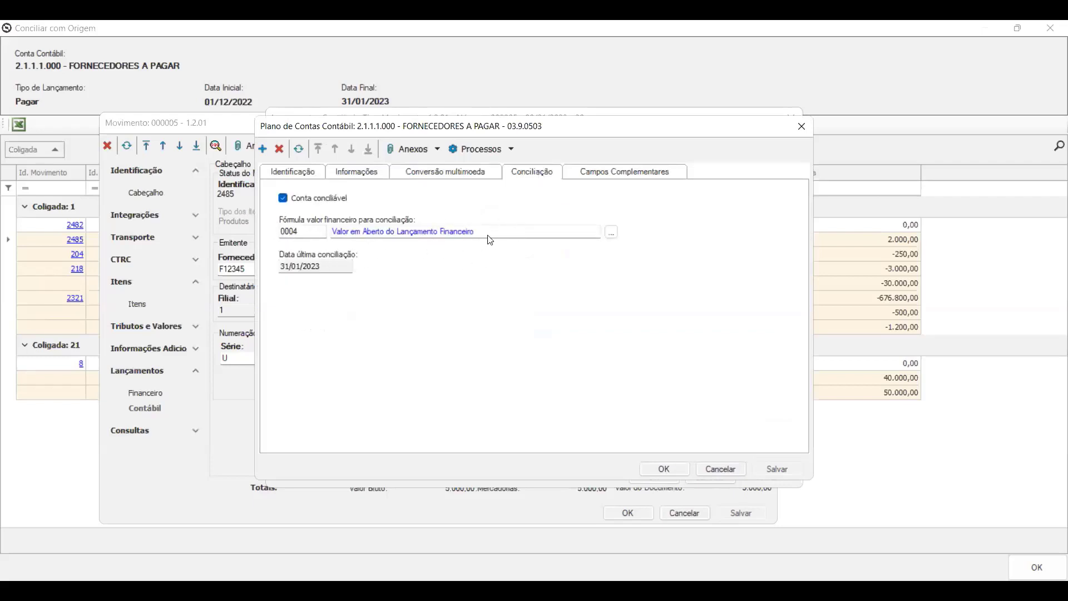
Step: Review formula 0004 that gives the account's financial value for reconciliation, and close the formula, account and accounting entry windows
click(403, 233)
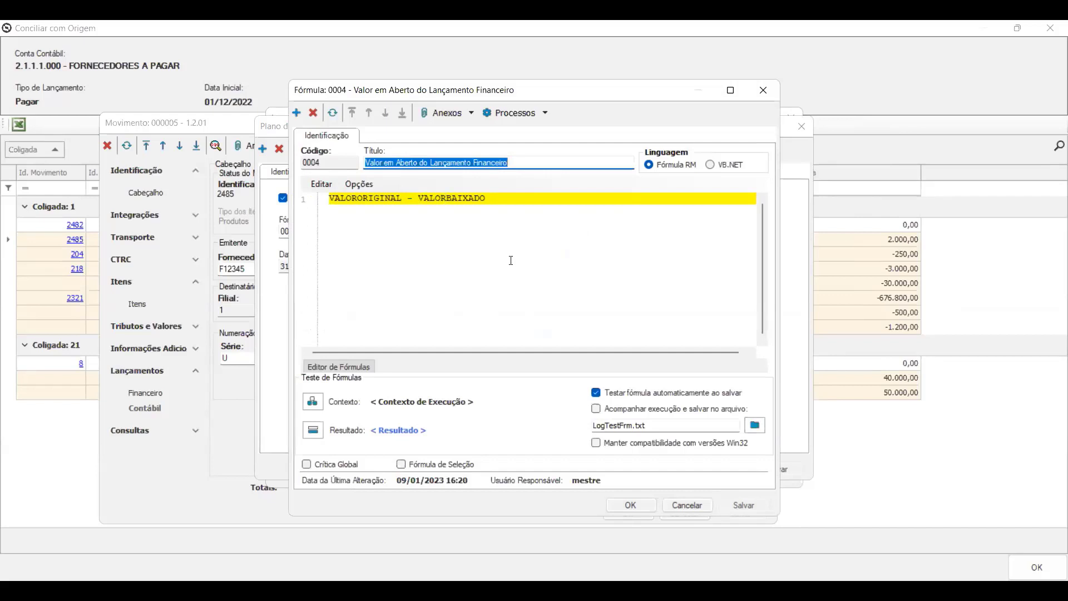
click(699, 504)
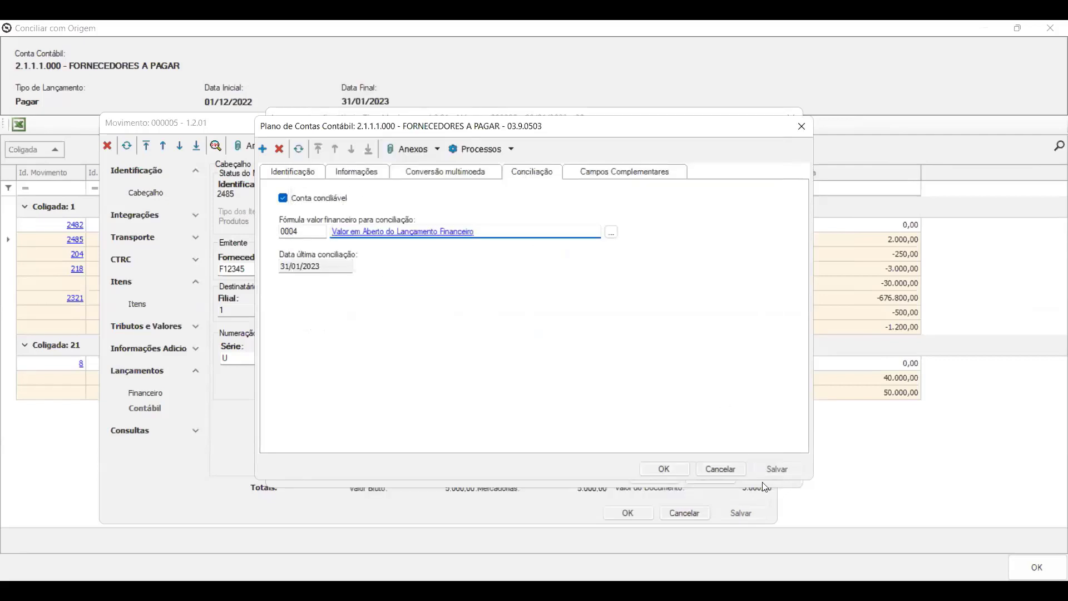
click(728, 471)
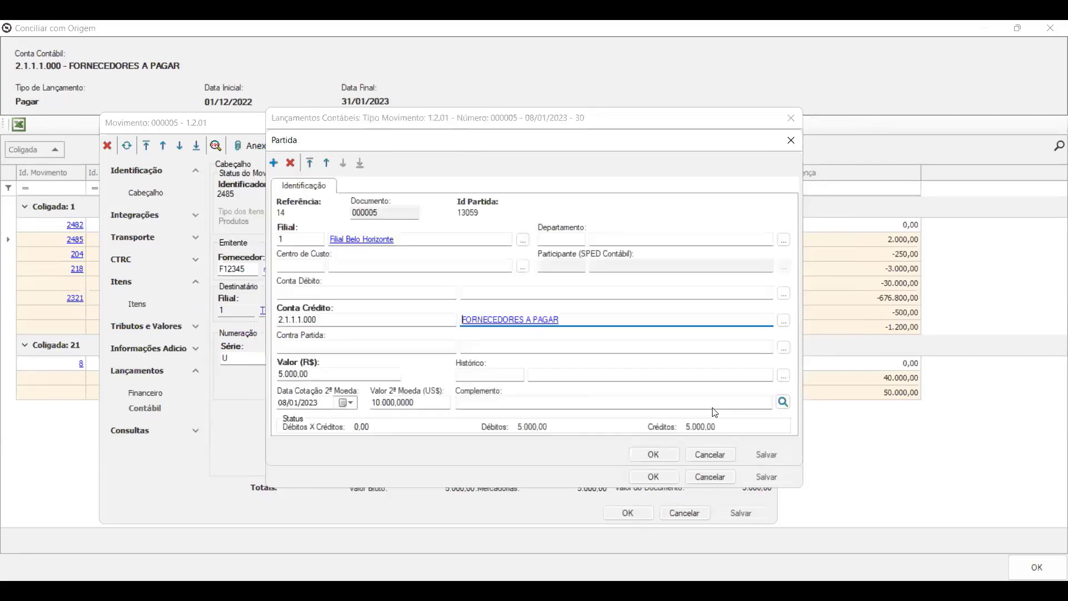
click(722, 456)
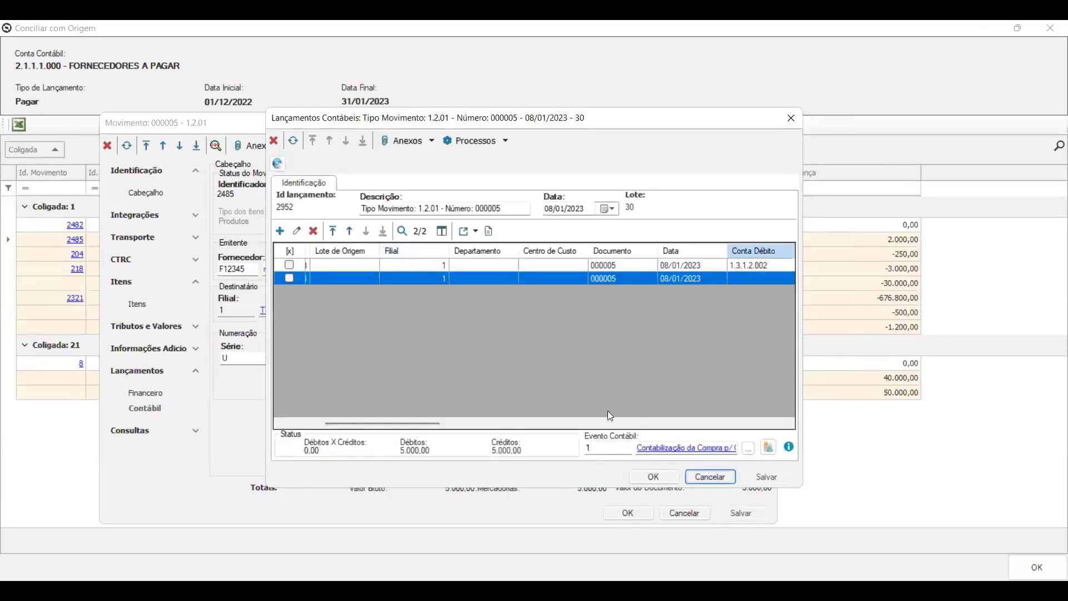
click(710, 477)
Step: Inspect the general, additional and integration values of financial entry 6965 of movement 2485, and close the entry and the movement
click(147, 394)
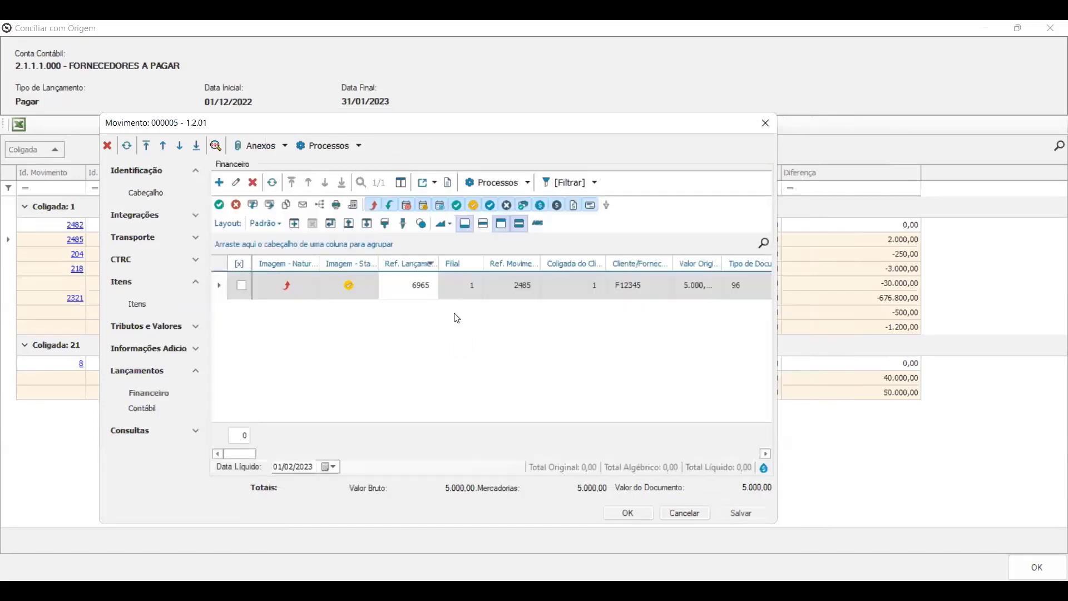
click(353, 295)
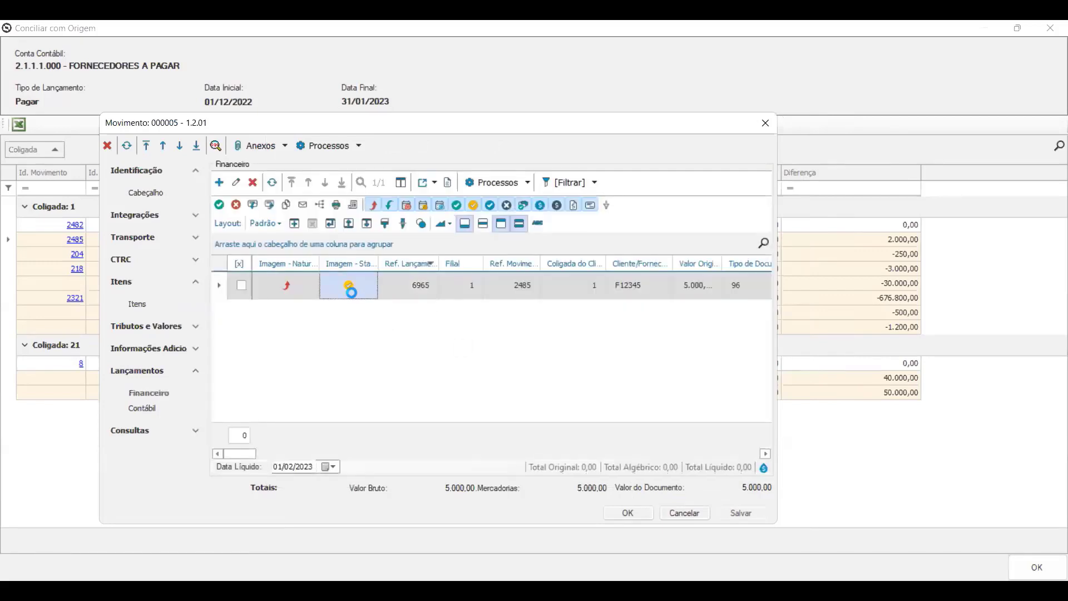
click(397, 161)
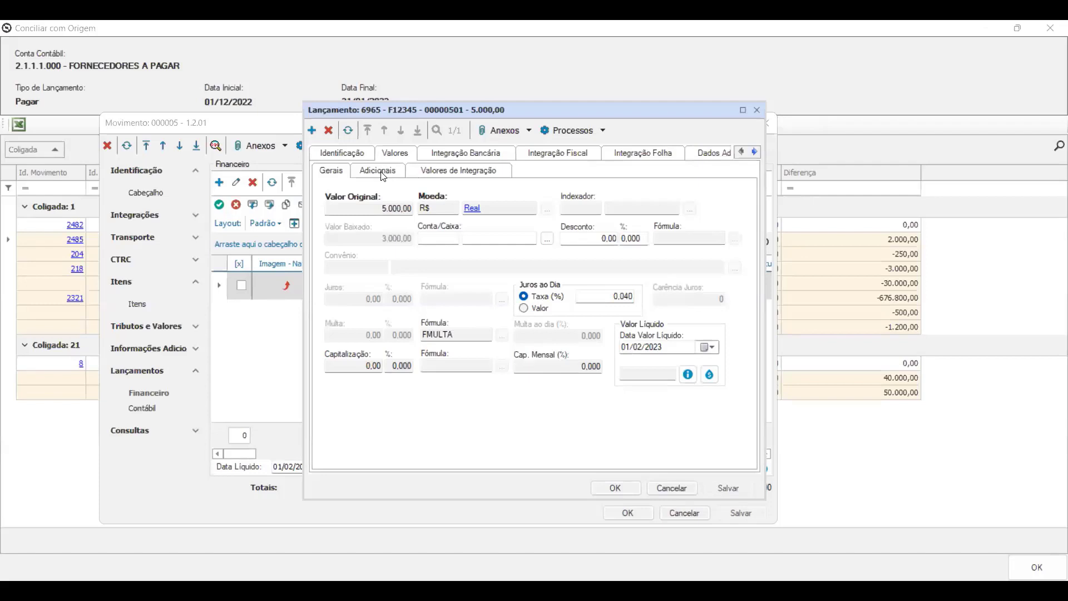
click(384, 175)
click(452, 173)
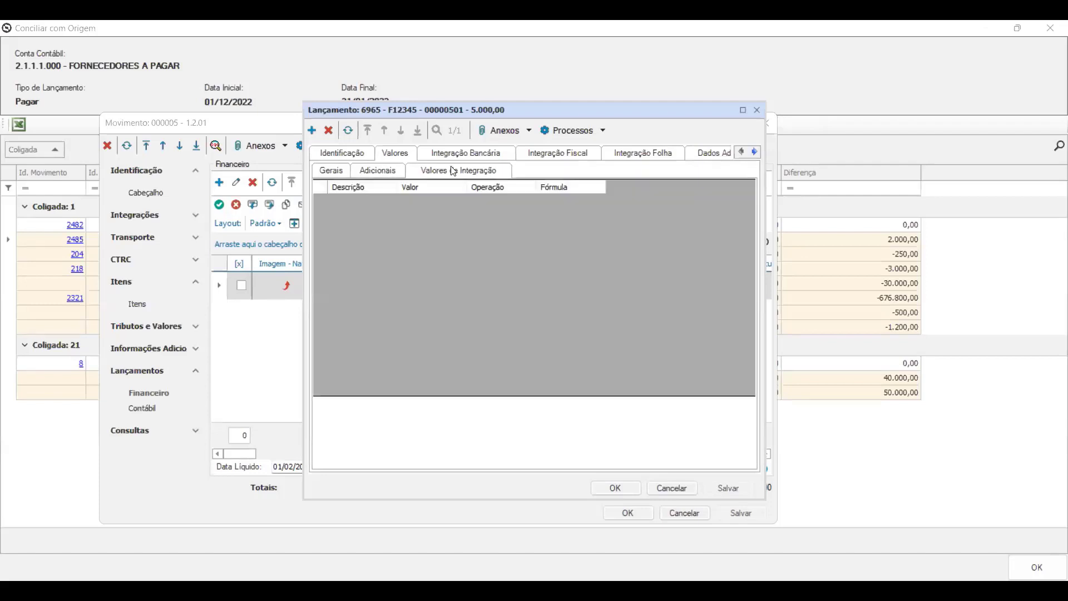
click(317, 176)
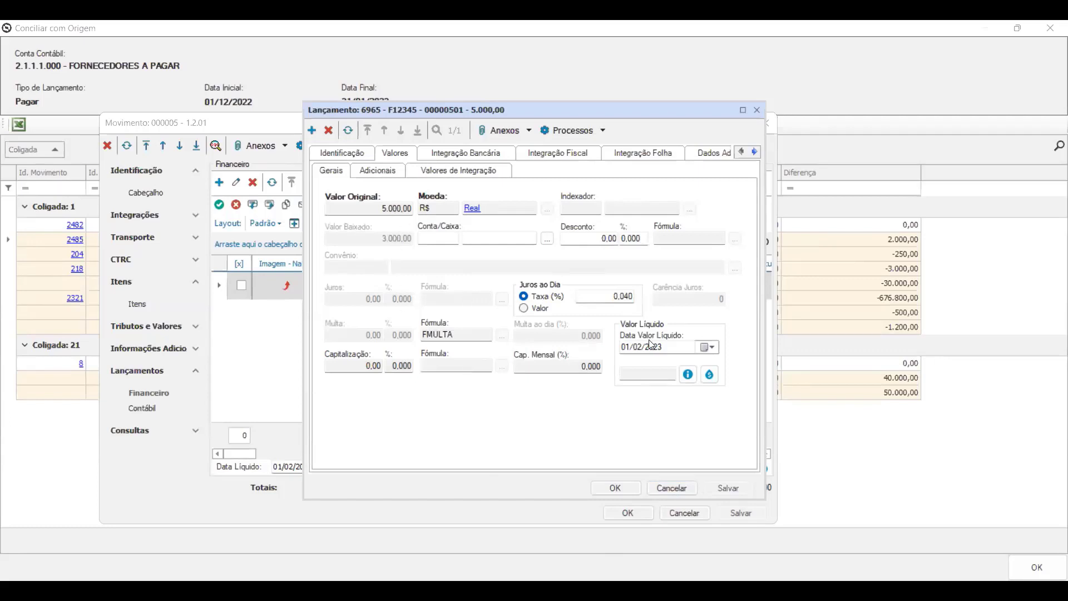
click(673, 488)
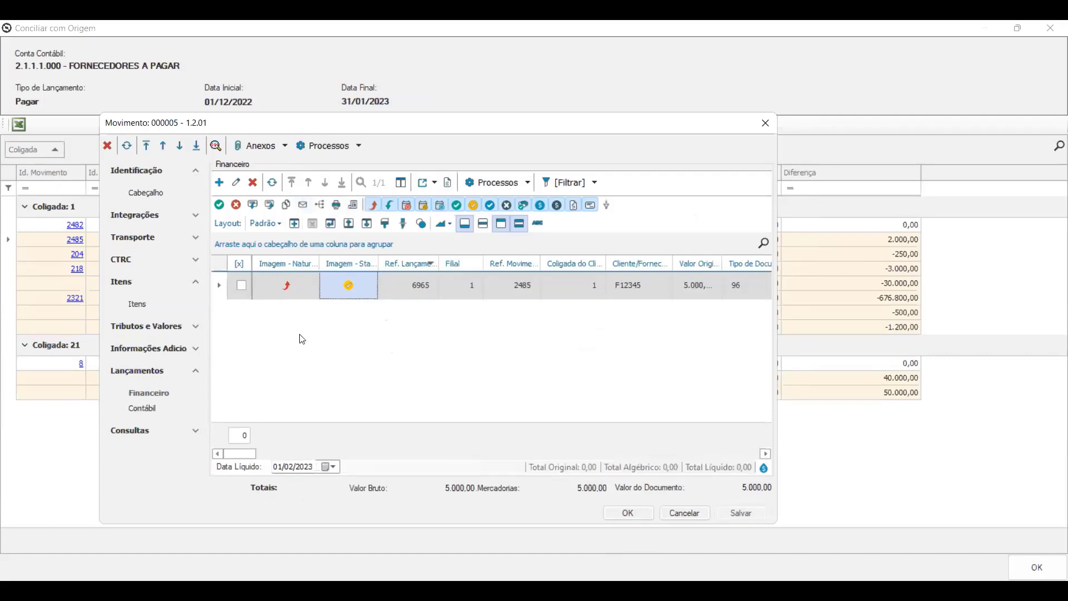
click(685, 513)
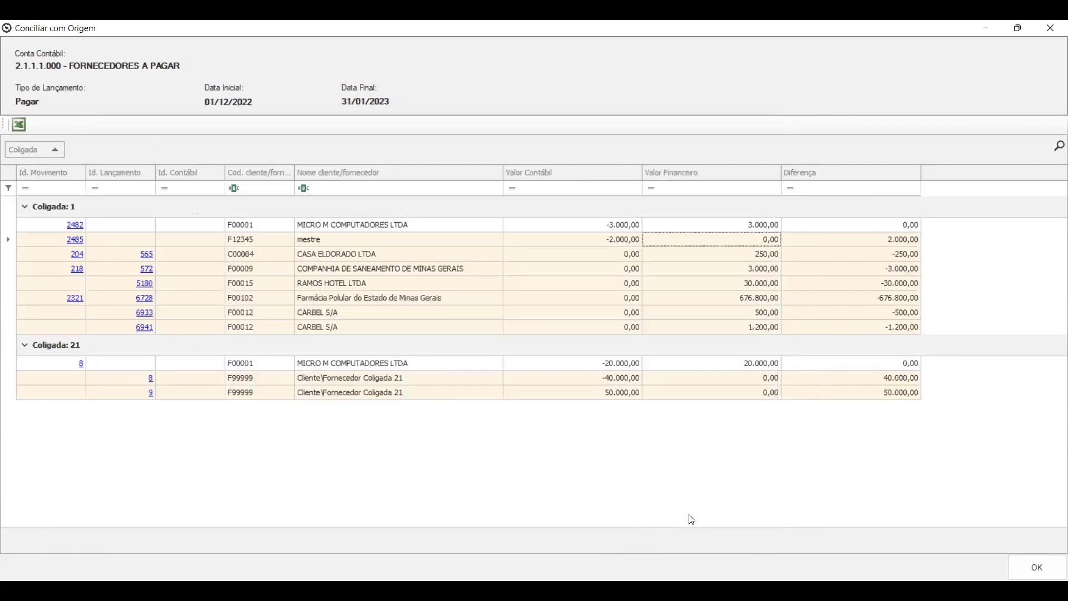
Step: Compare the accounting and financial values of movement 2482, and open the movement briefly to check its financial entry
key(Up)
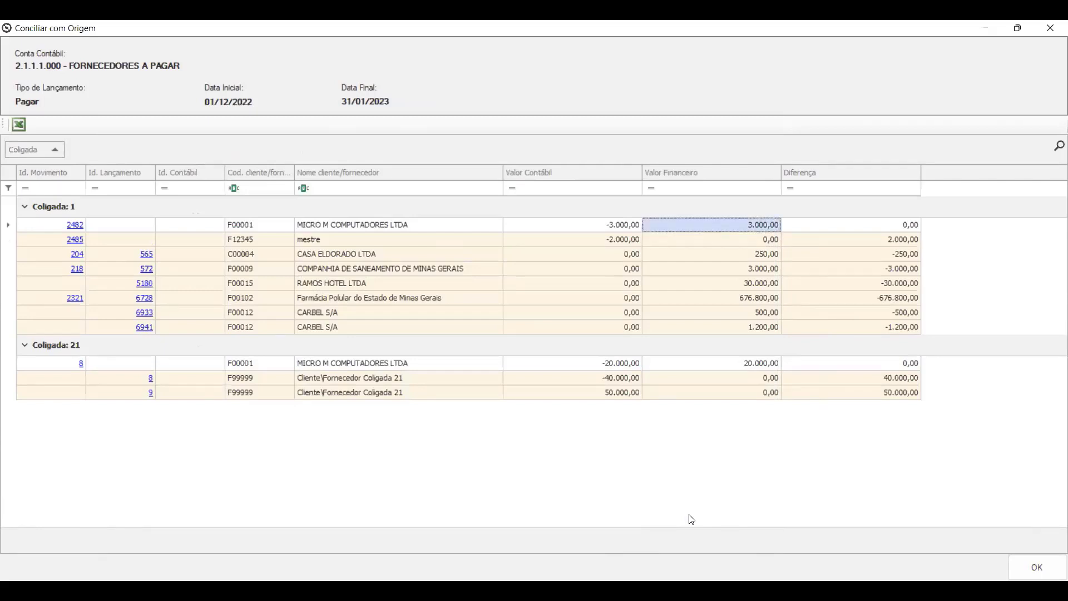
key(Left)
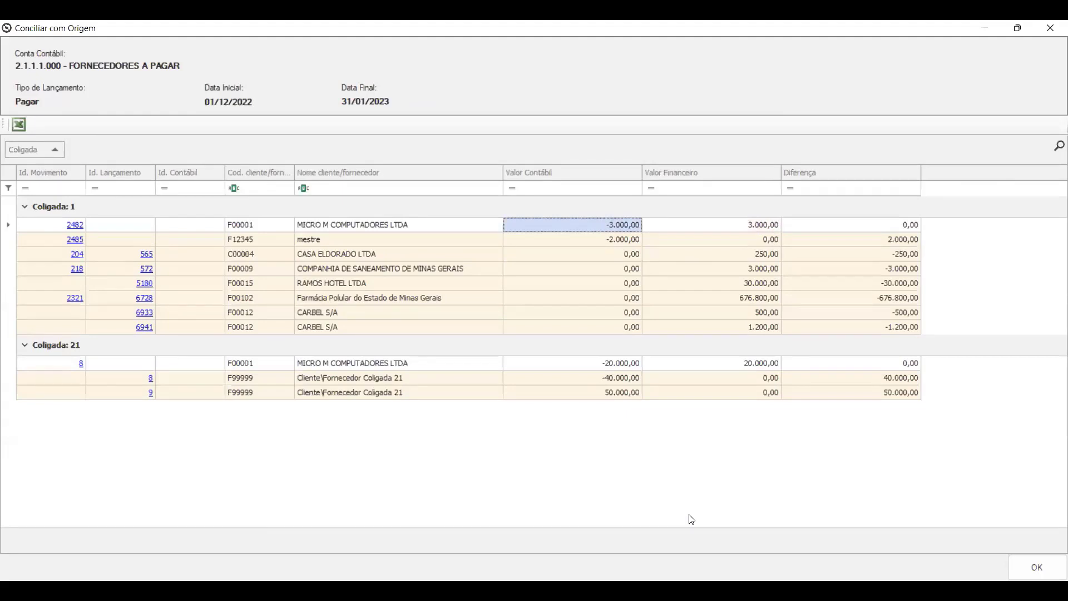
key(Right)
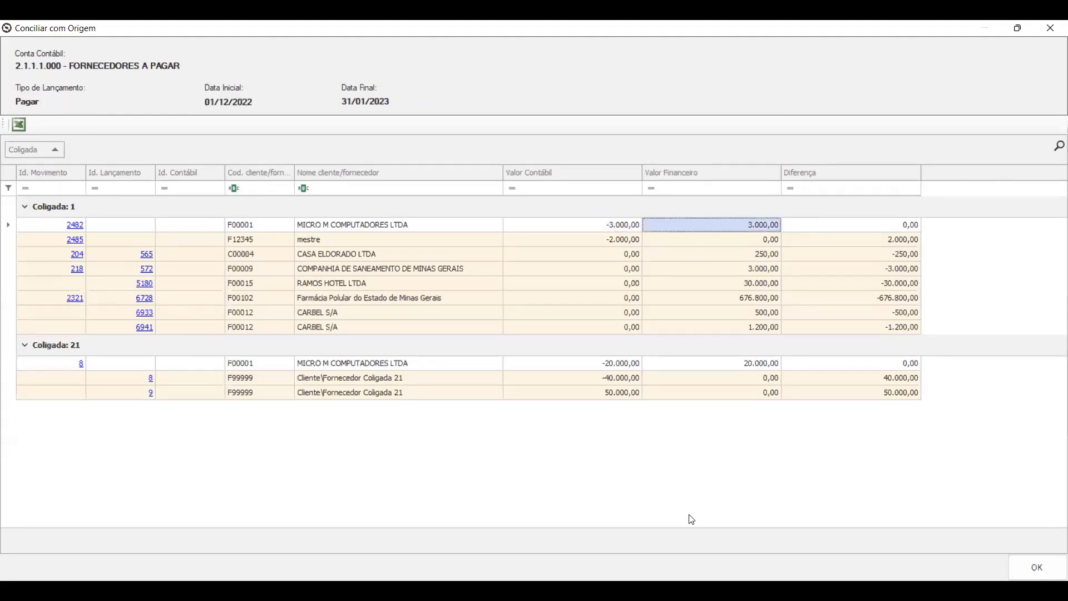
key(Home)
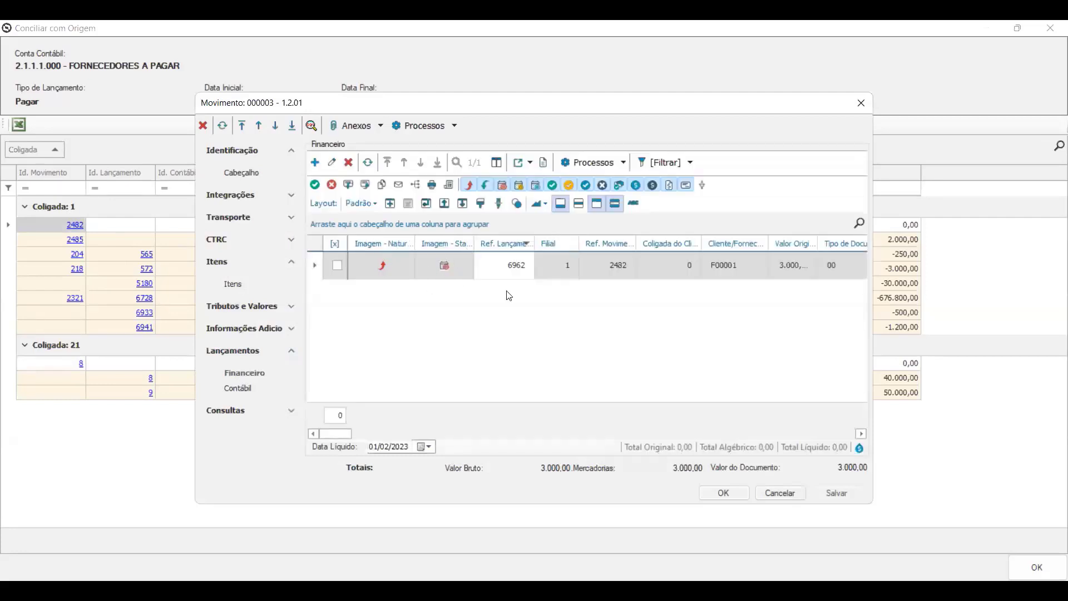
key(Escape)
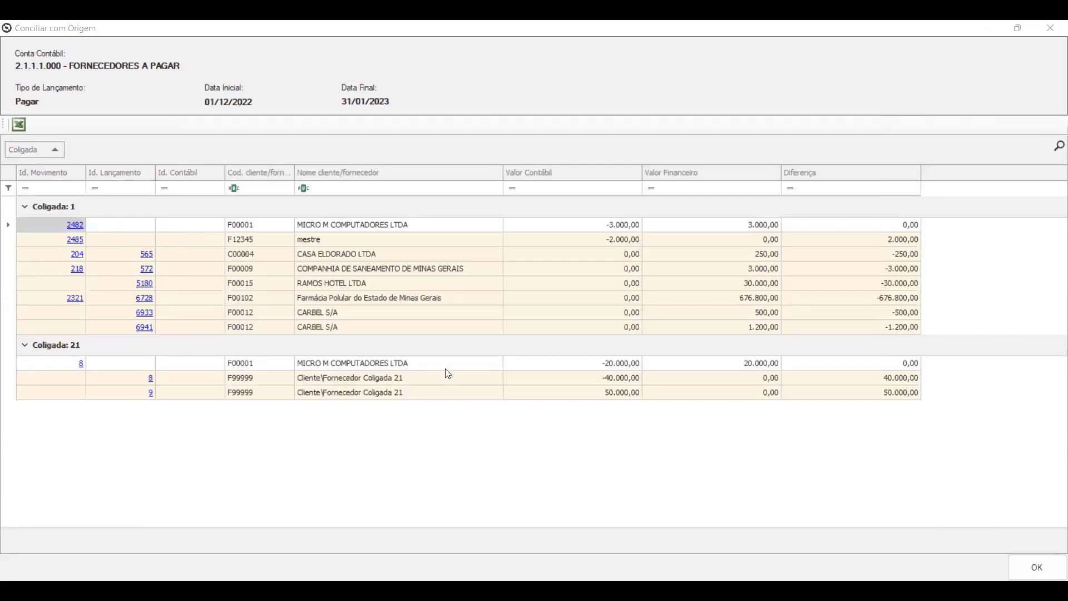
Step: Close the Conciliar com Origem results and widen the Débito column of the reconciliation list, showing the Coligada 21 entries
click(447, 369)
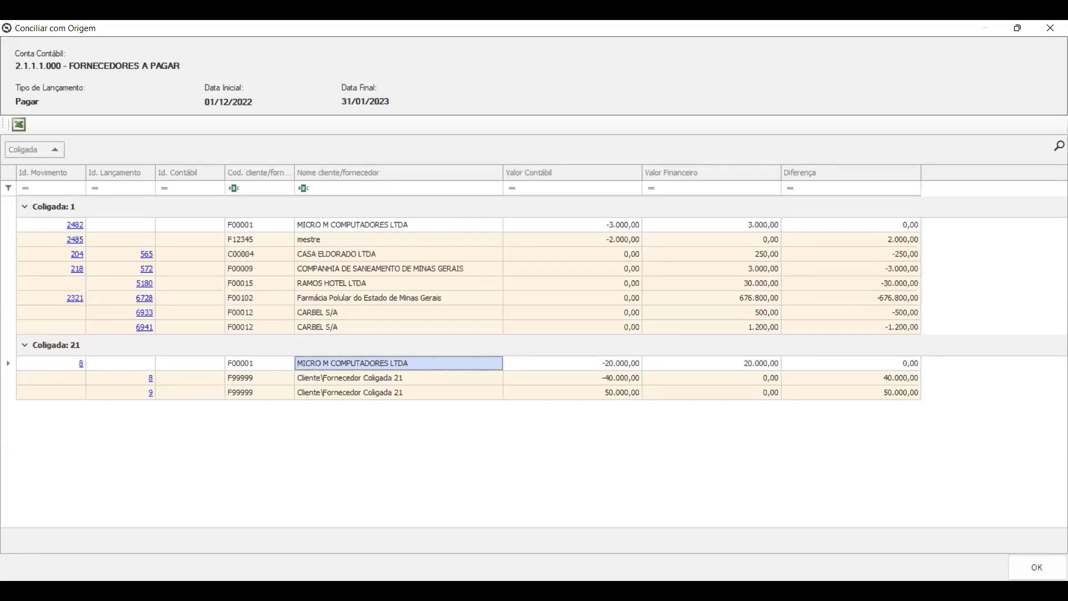
click(1038, 567)
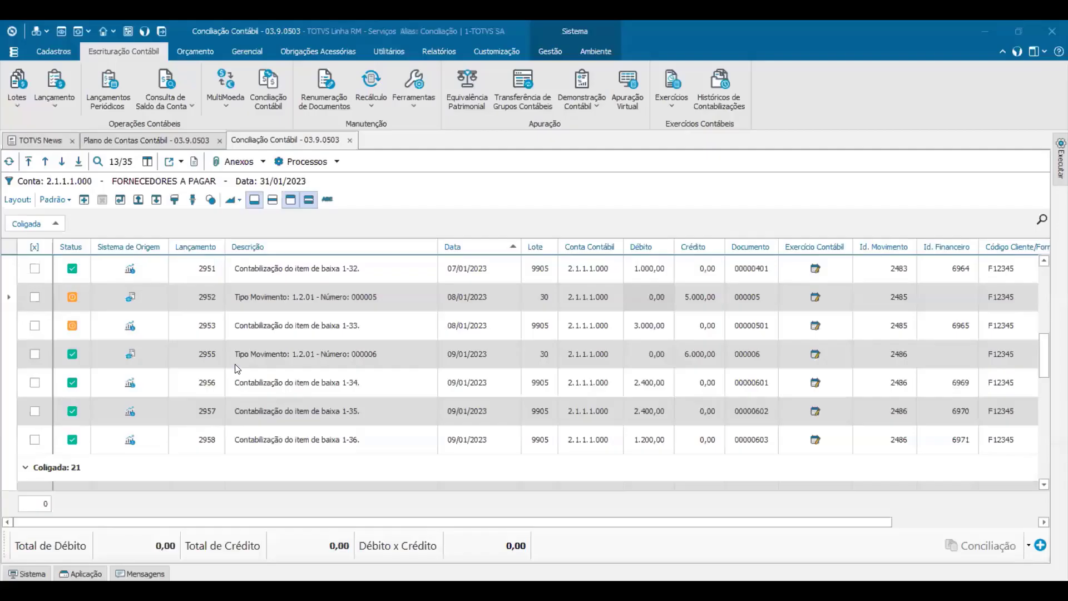
scroll(494, 408, down, 4)
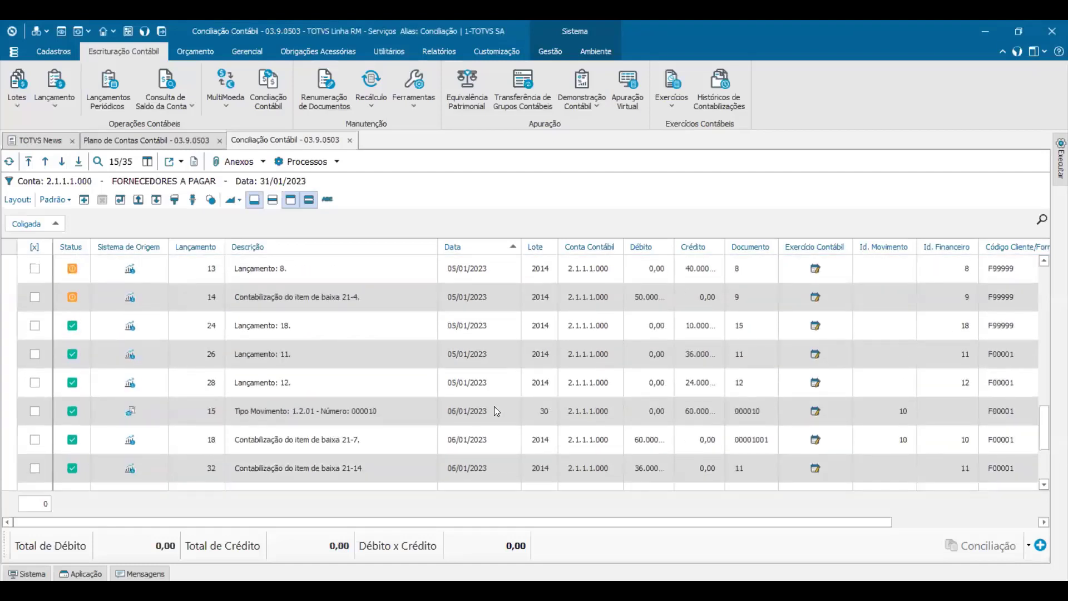
scroll(496, 411, down, 2)
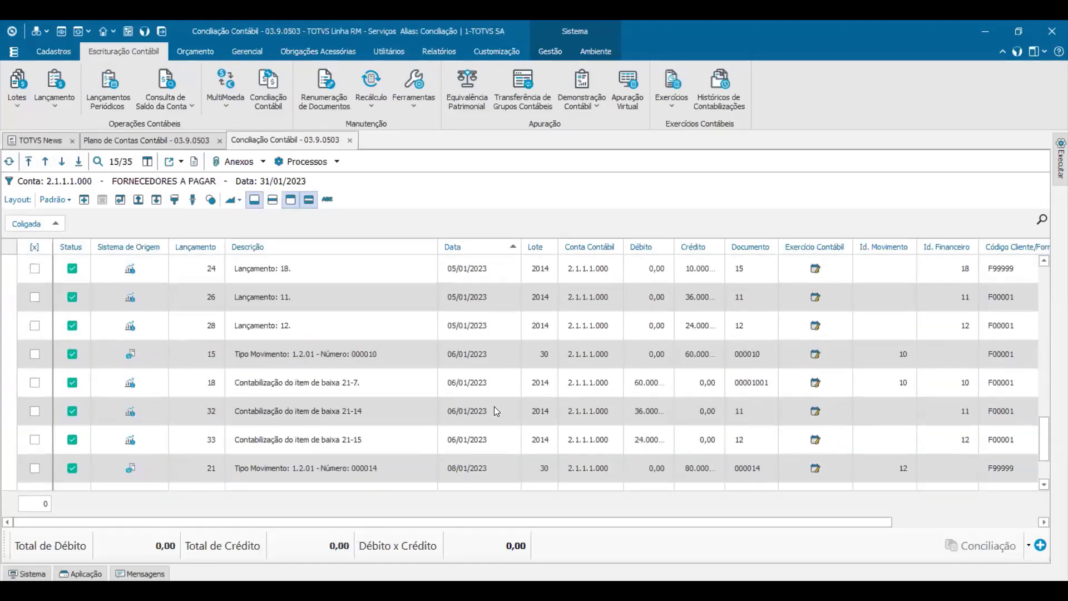
drag(724, 247, 710, 247)
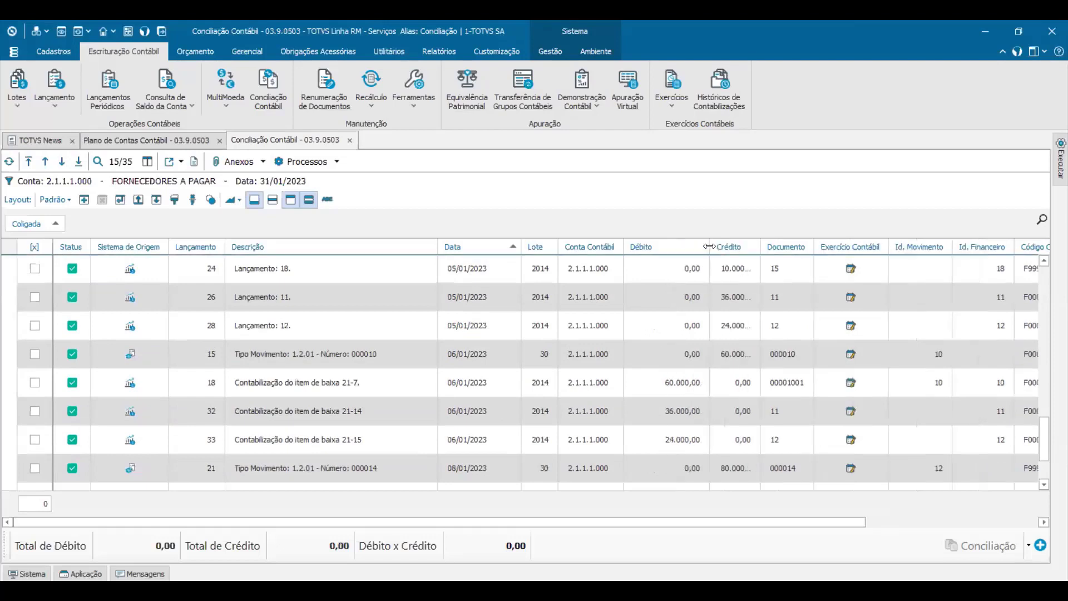
Step: Inspect the accounting entries of write-off item 21-7 and movement number 000010 in Coligada 21, and close them
click(309, 390)
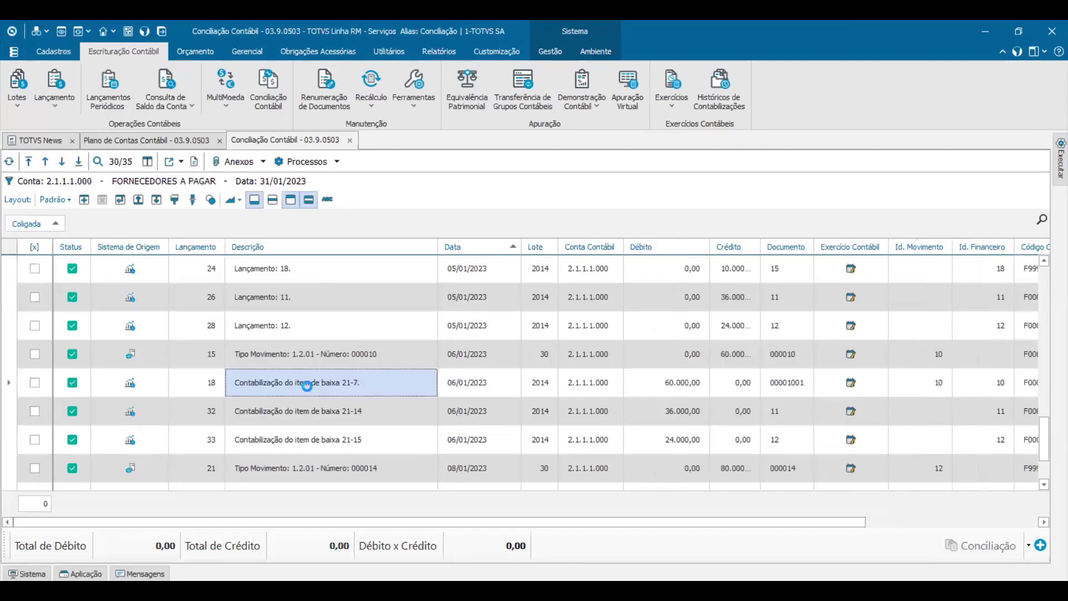
click(713, 470)
click(673, 358)
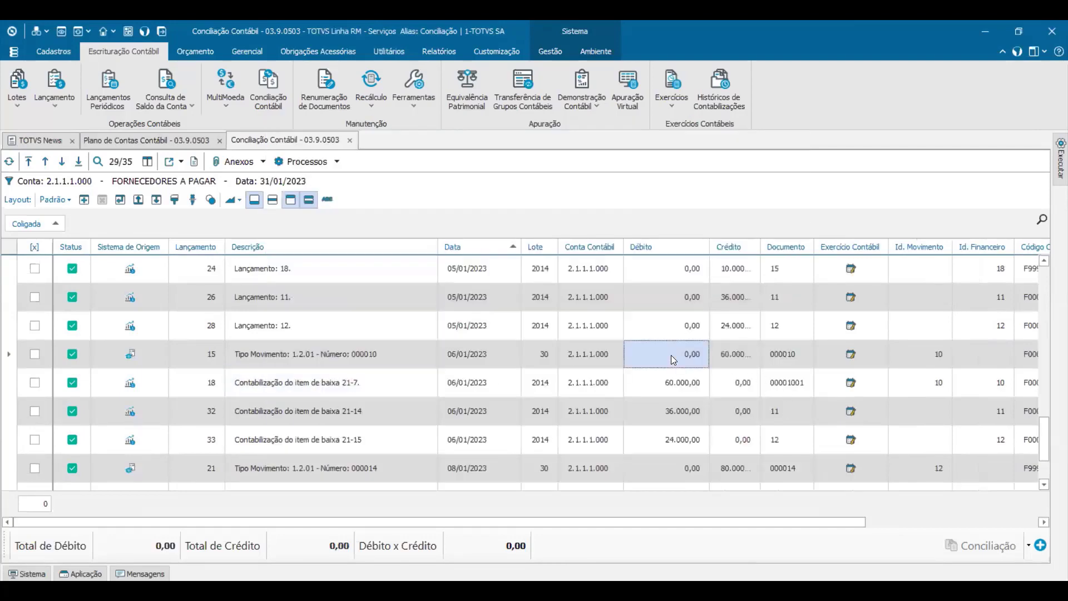
click(284, 355)
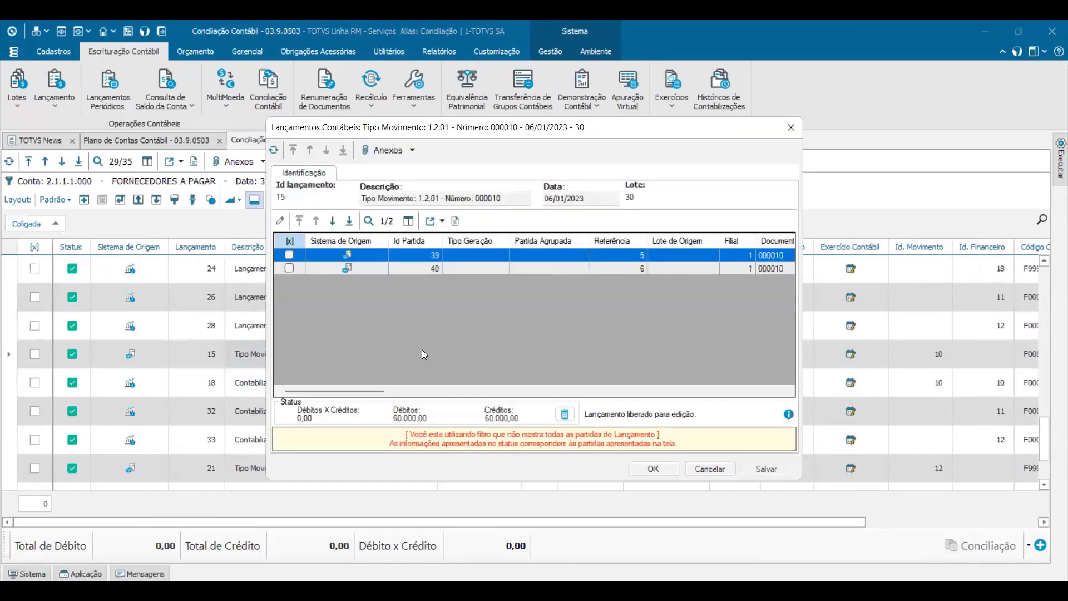
click(709, 471)
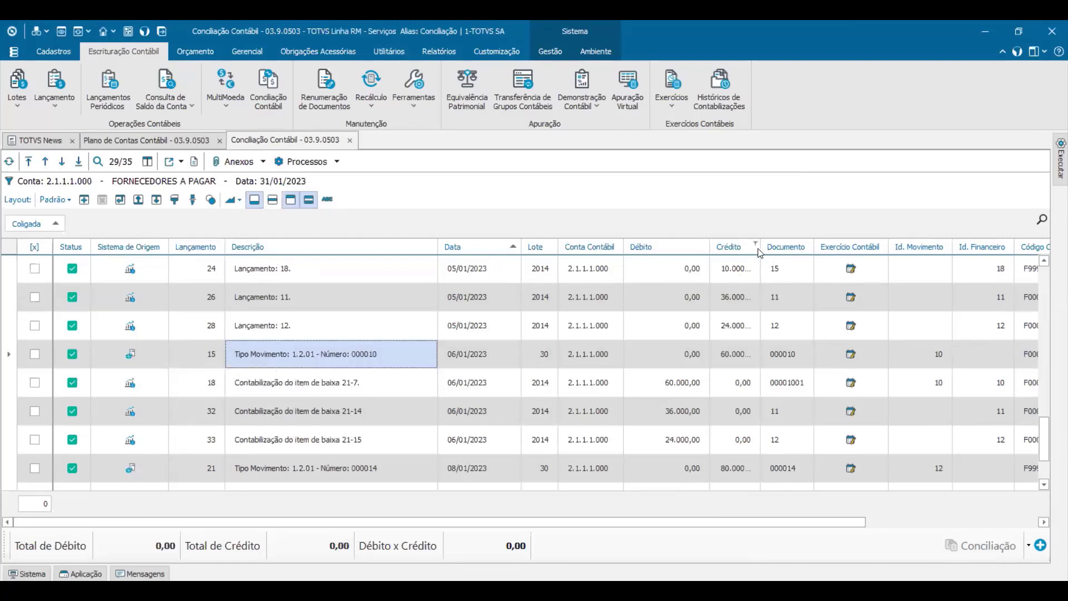
Step: Widen the Crédito column of the reconciliation list and recheck the accounting entry of movement number 000010
drag(760, 247, 792, 247)
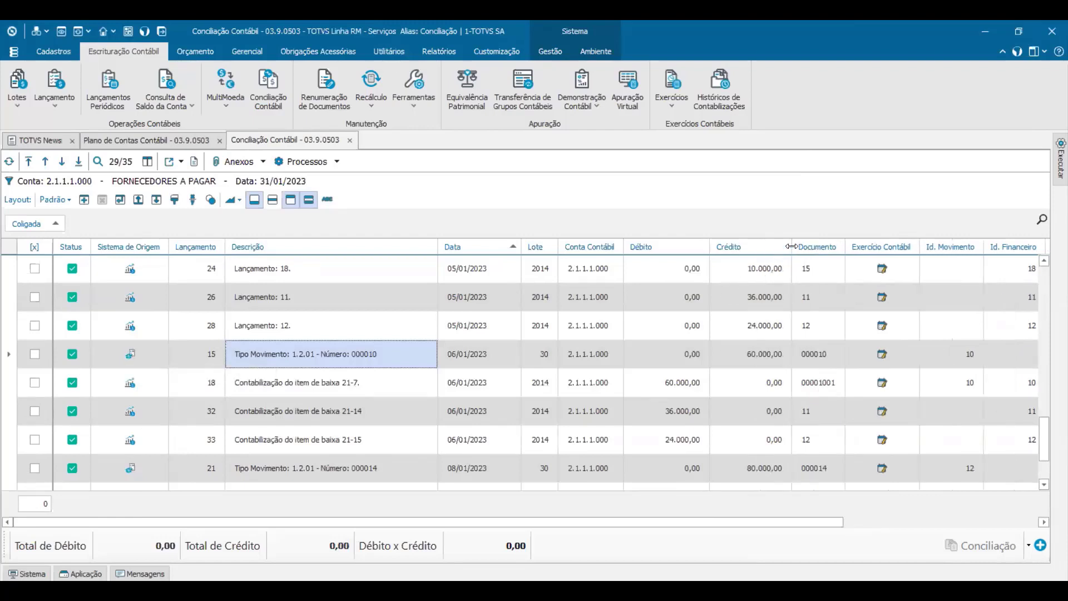
scroll(786, 383, down, 2)
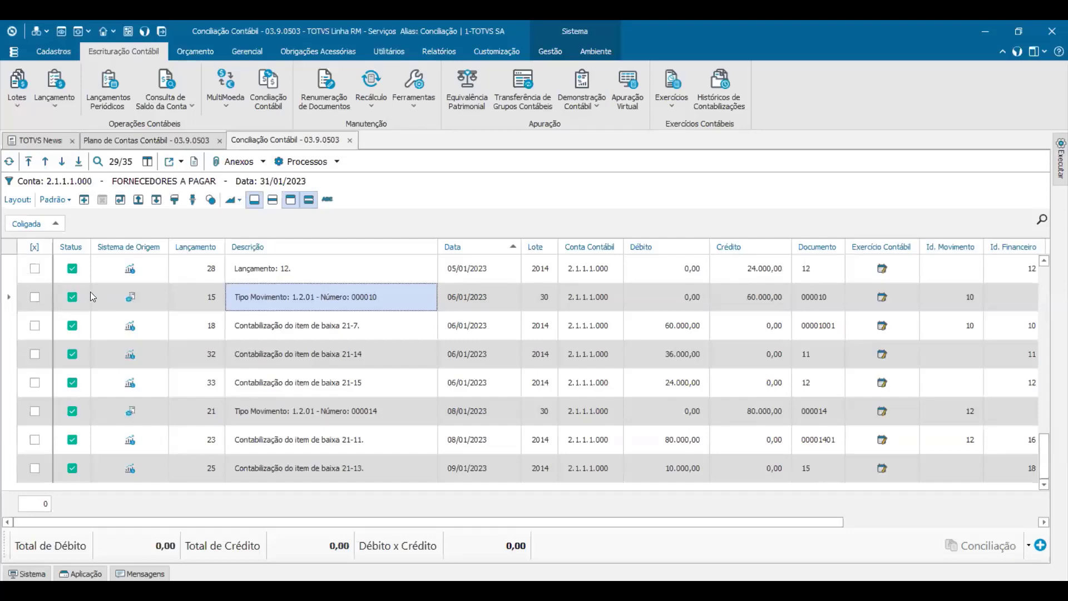
double_click(304, 297)
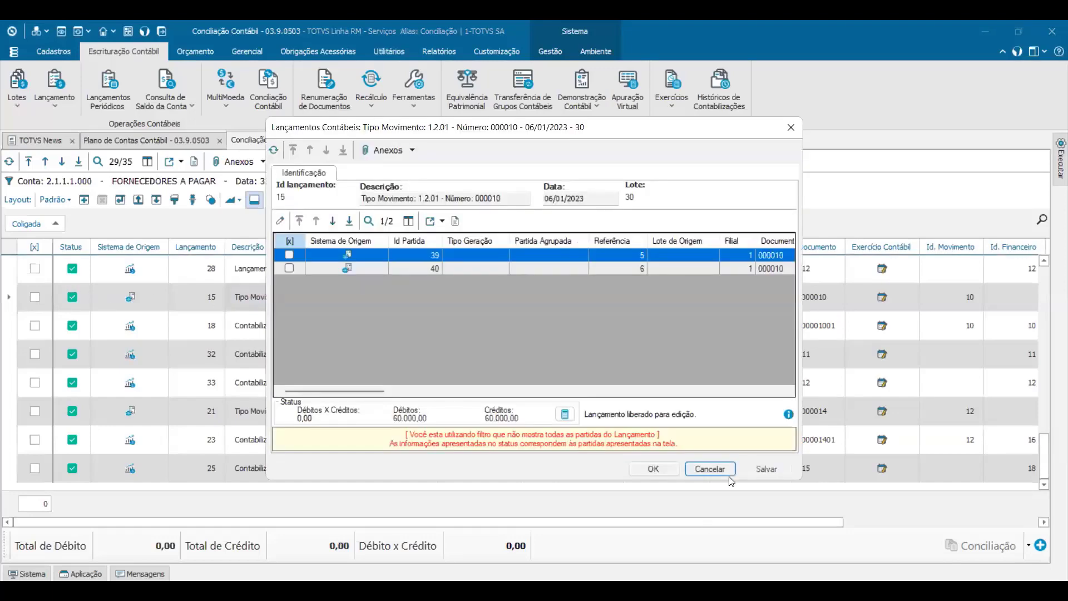
key(Escape)
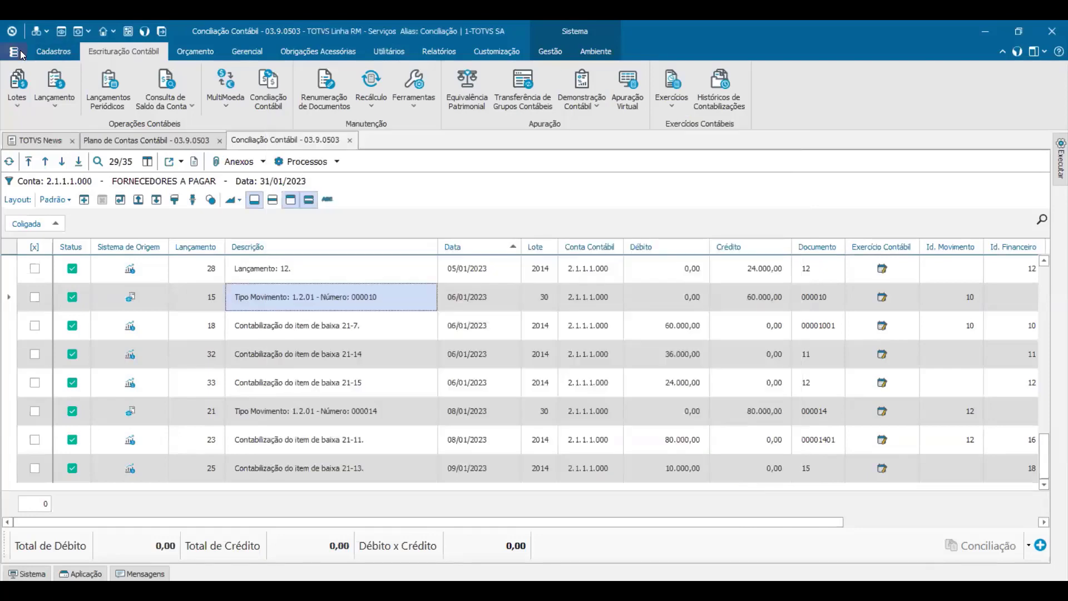
click(14, 51)
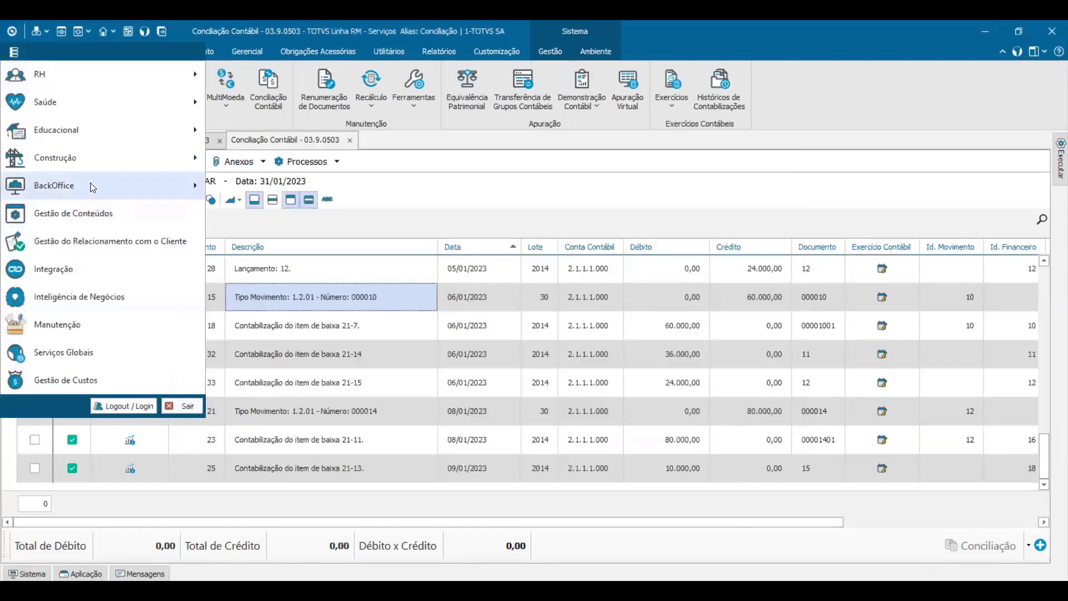
click(90, 186)
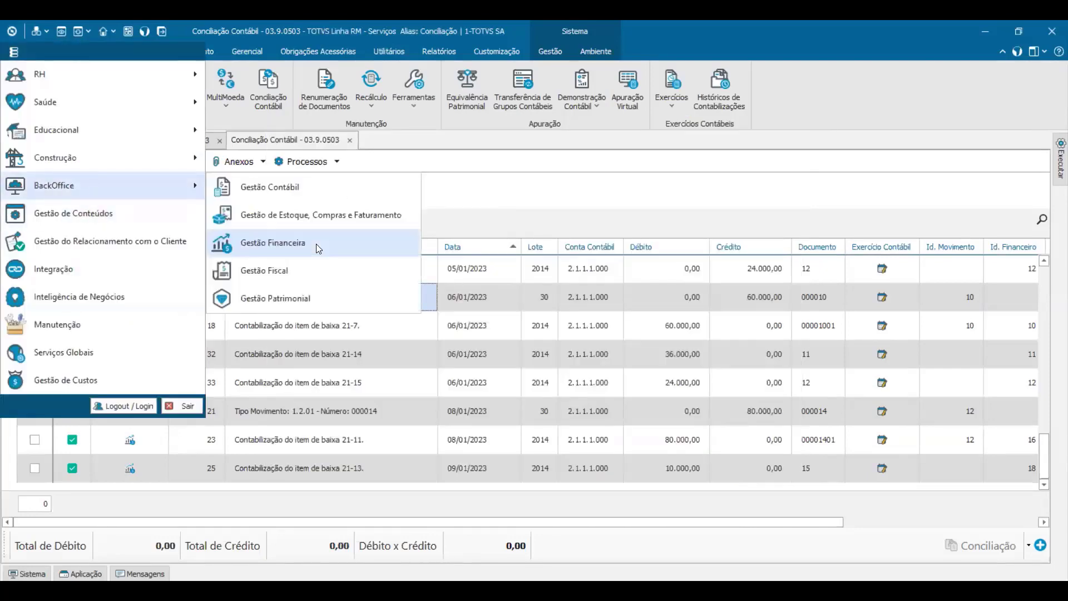
click(660, 462)
scroll(631, 382, up, 1)
scroll(631, 383, up, 3)
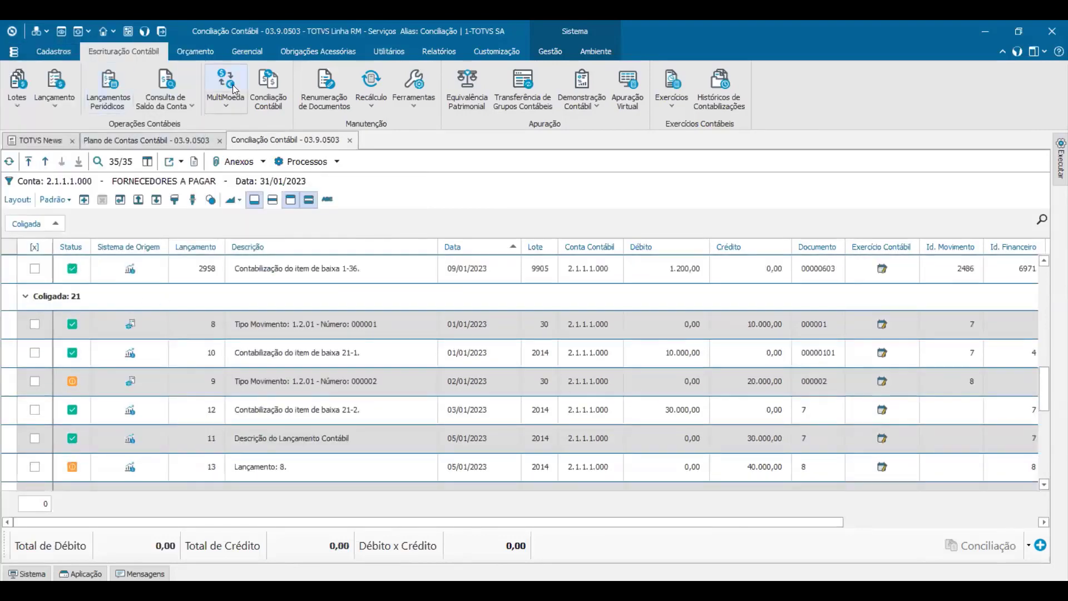
click(13, 52)
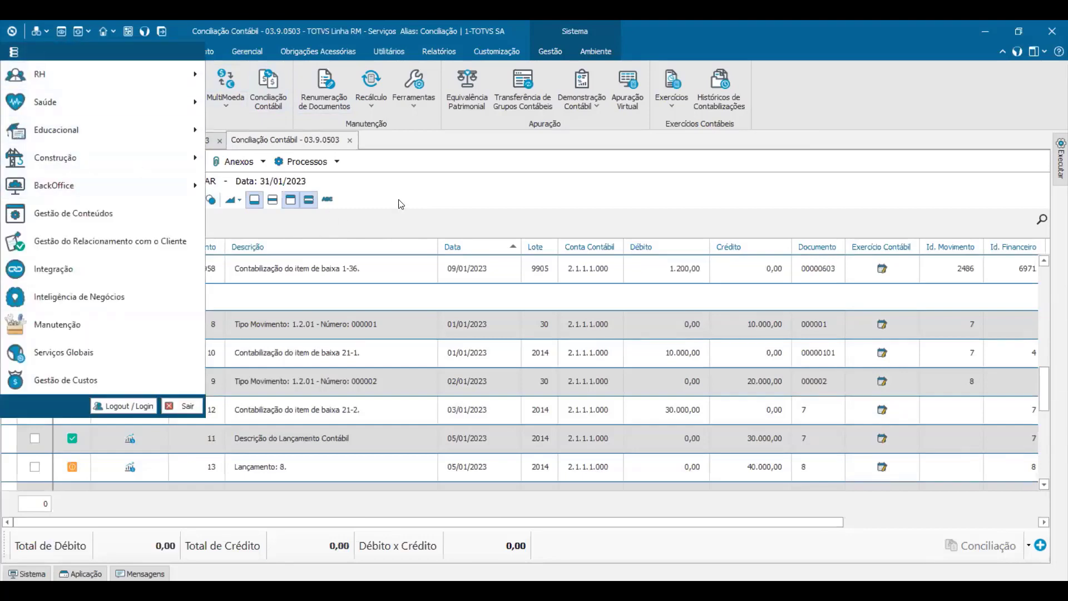
Step: Change the system context to Coligada 21 - Demonstração Contábil, keeping Filial 1 - Belo Horizonte
click(36, 28)
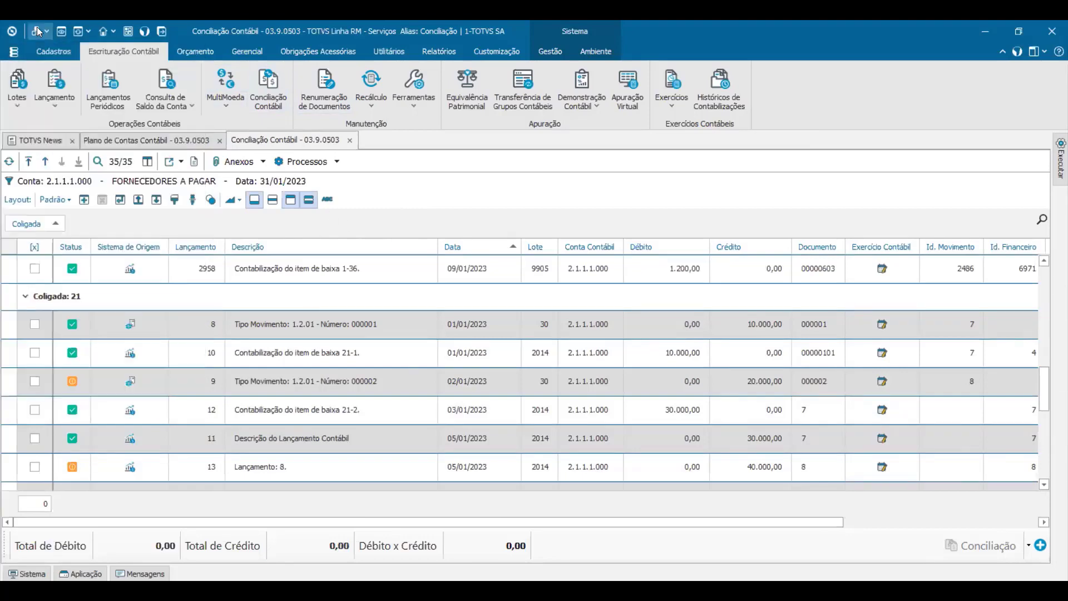
click(606, 417)
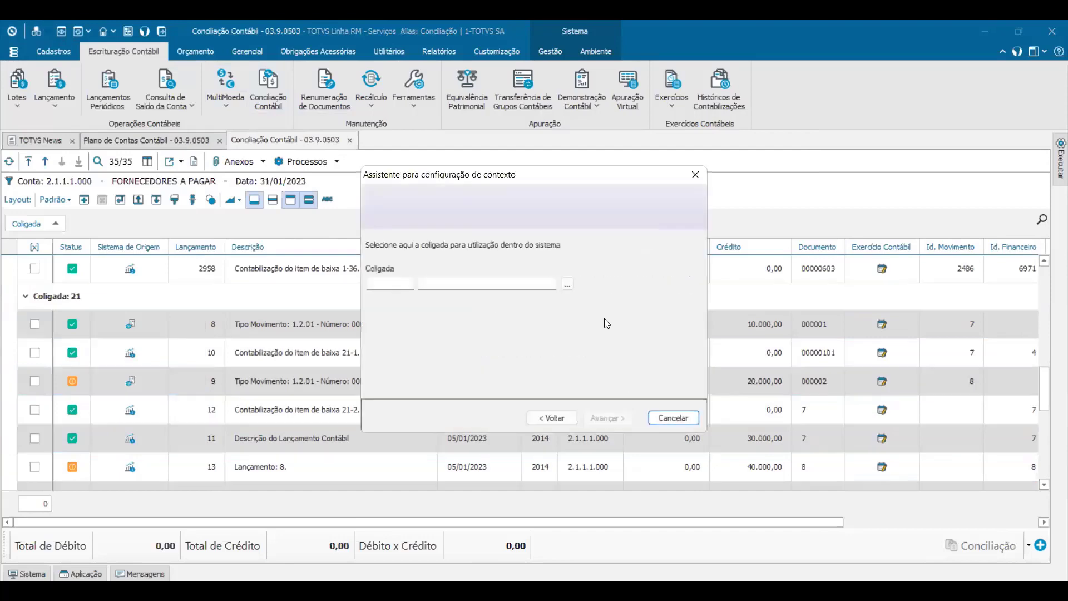
click(387, 292)
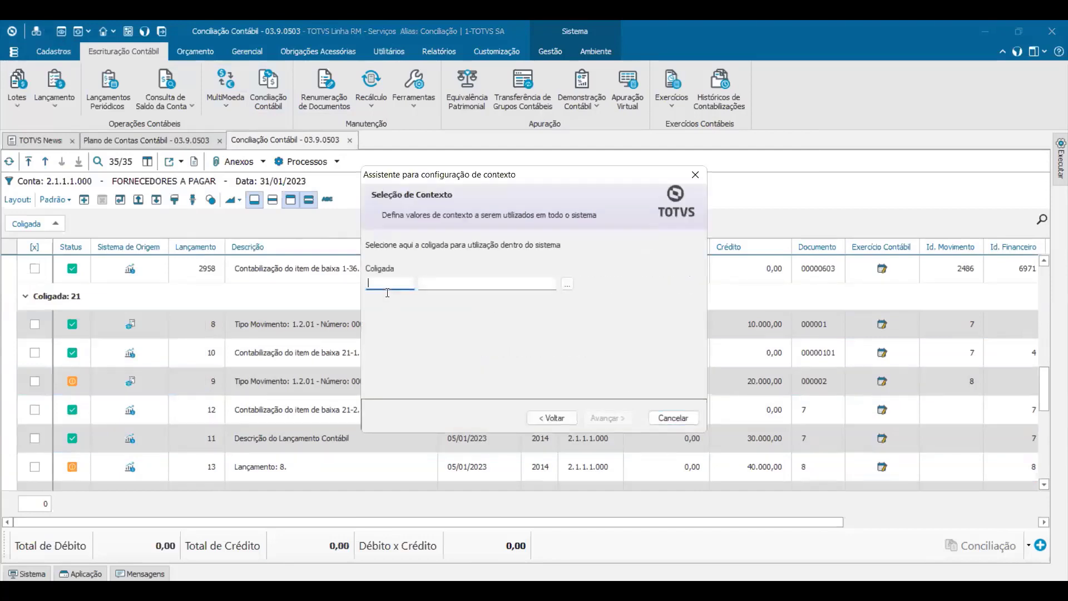
text(21)
key(Tab)
click(608, 418)
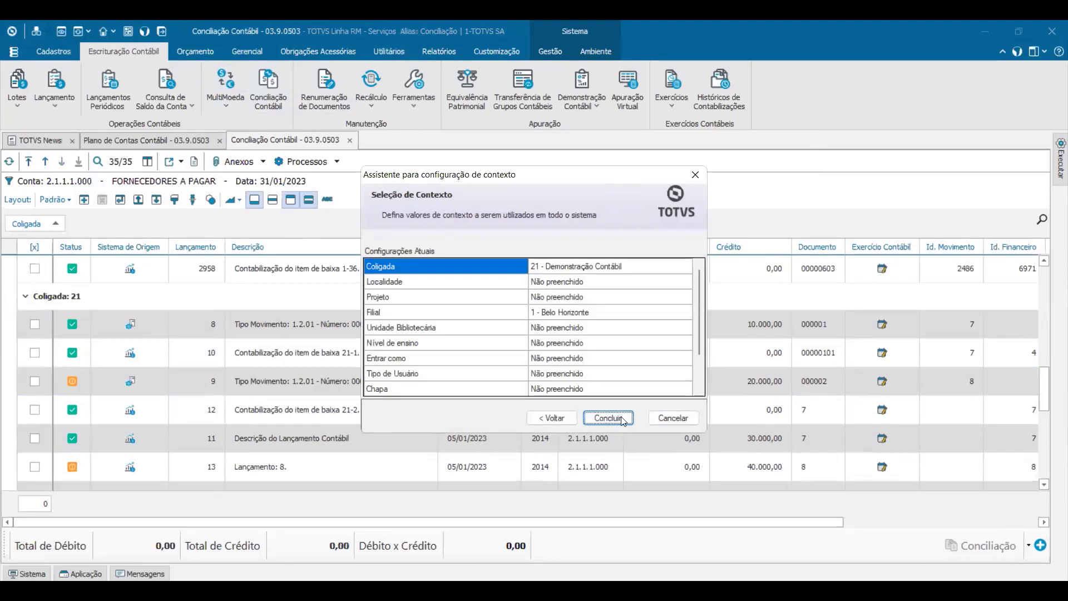
click(621, 419)
key(Return)
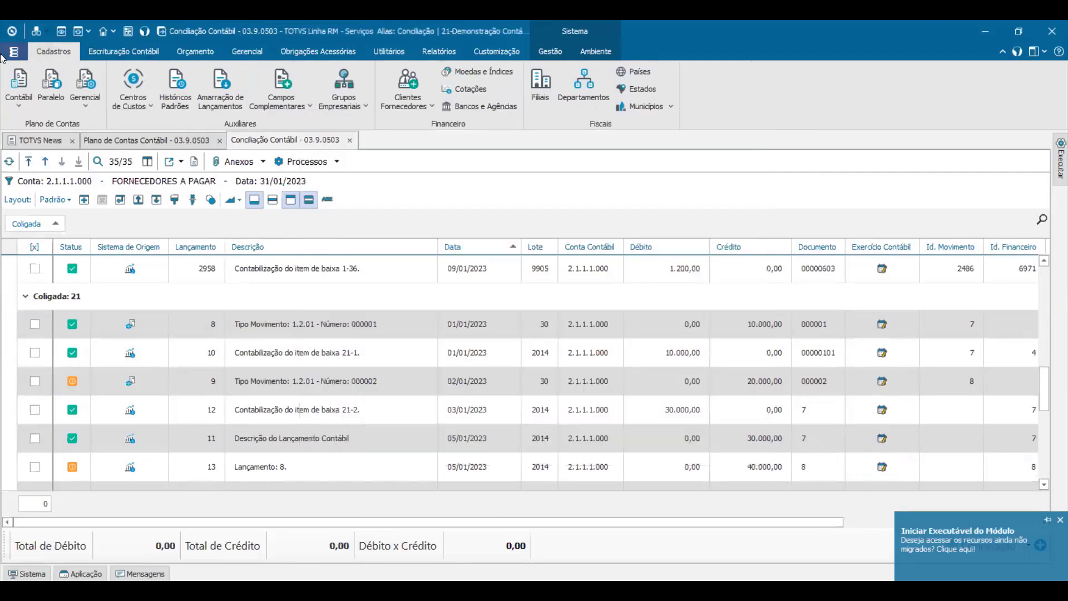
Step: Switch to the BackOffice financial module and open the accounts payable/receivable entries (Lançamentos)
click(14, 52)
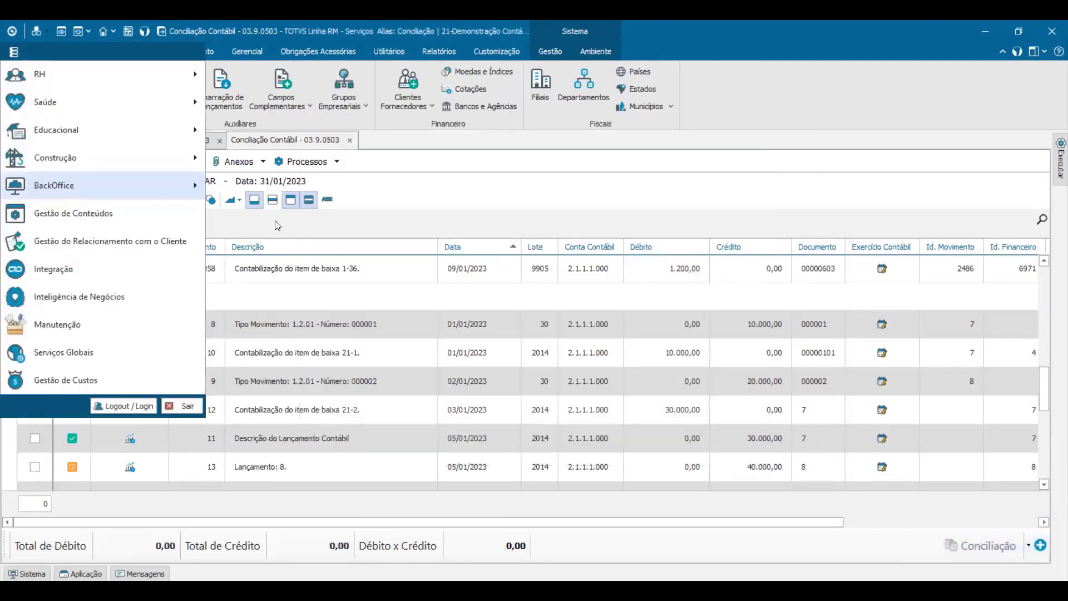
mouse_move(76, 185)
click(281, 241)
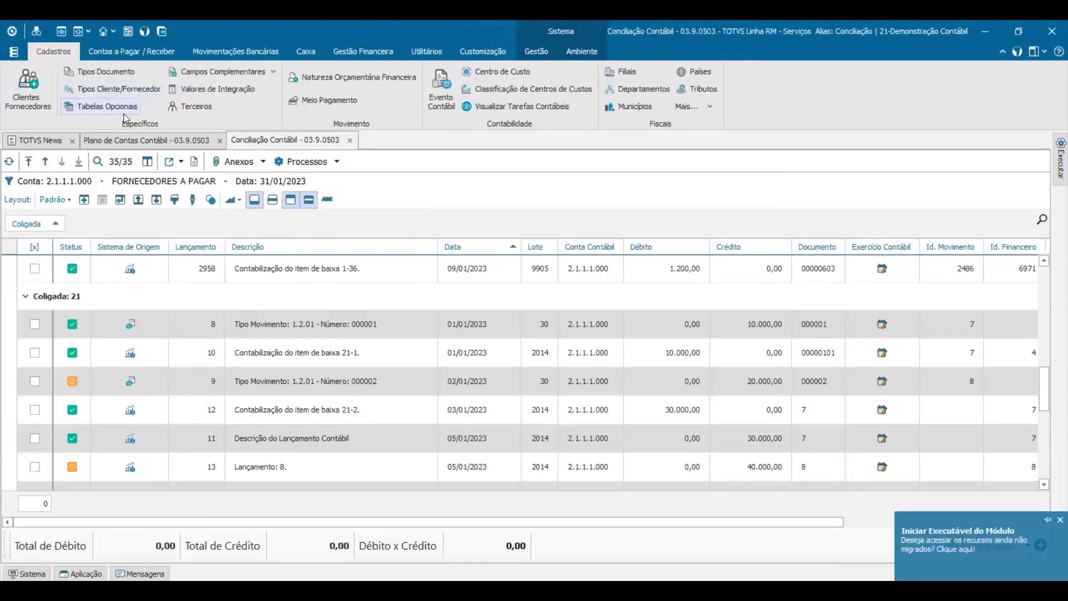
click(111, 54)
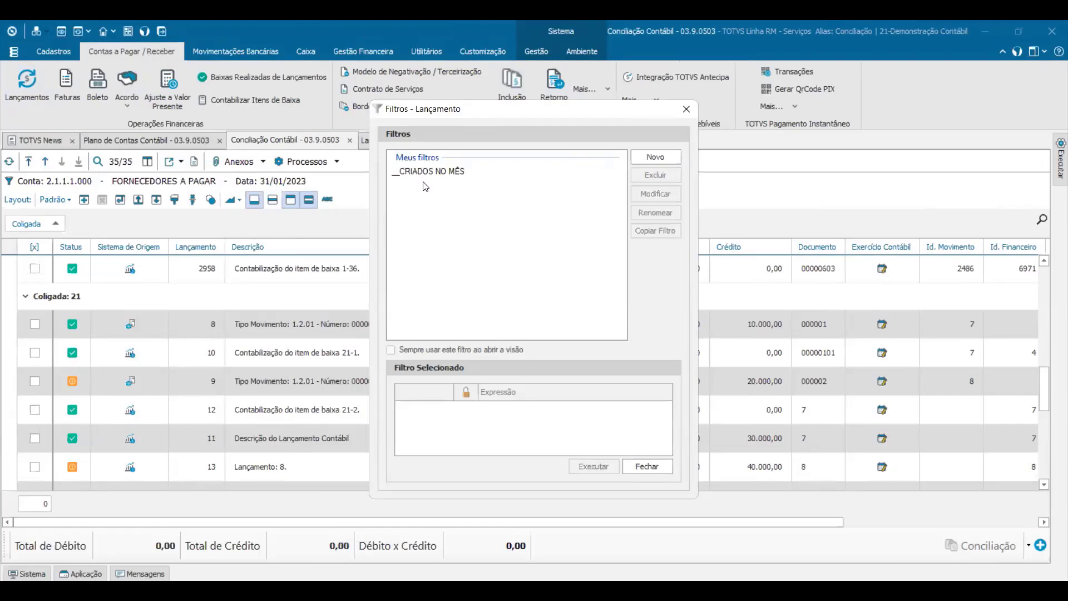
Step: Modify the __CRIADOS NO MÊS filter to Data de Criação = $NoMes -1, save it and run it
click(436, 173)
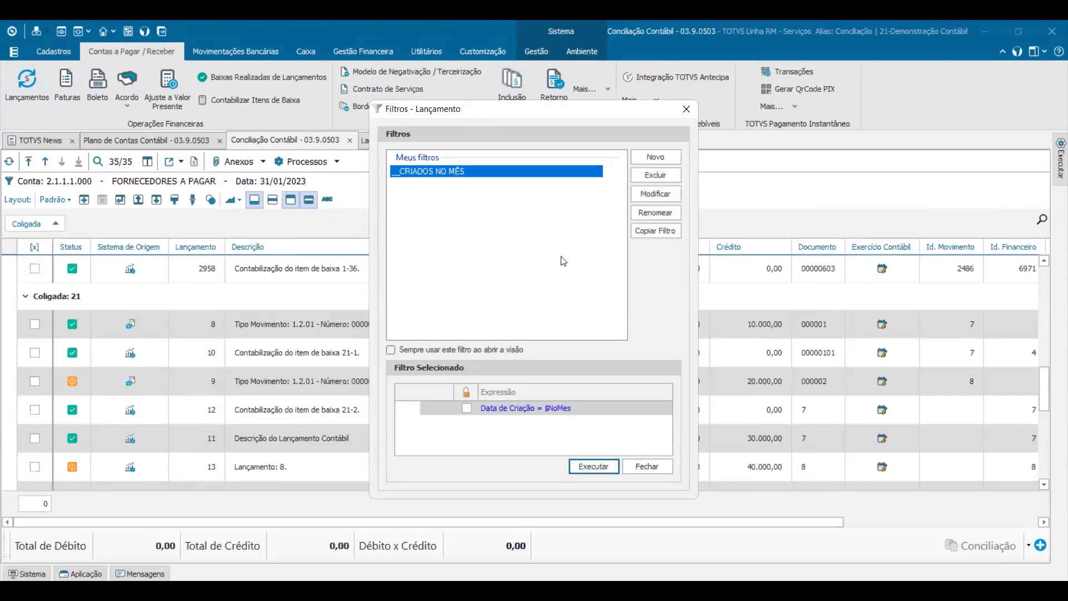
click(665, 196)
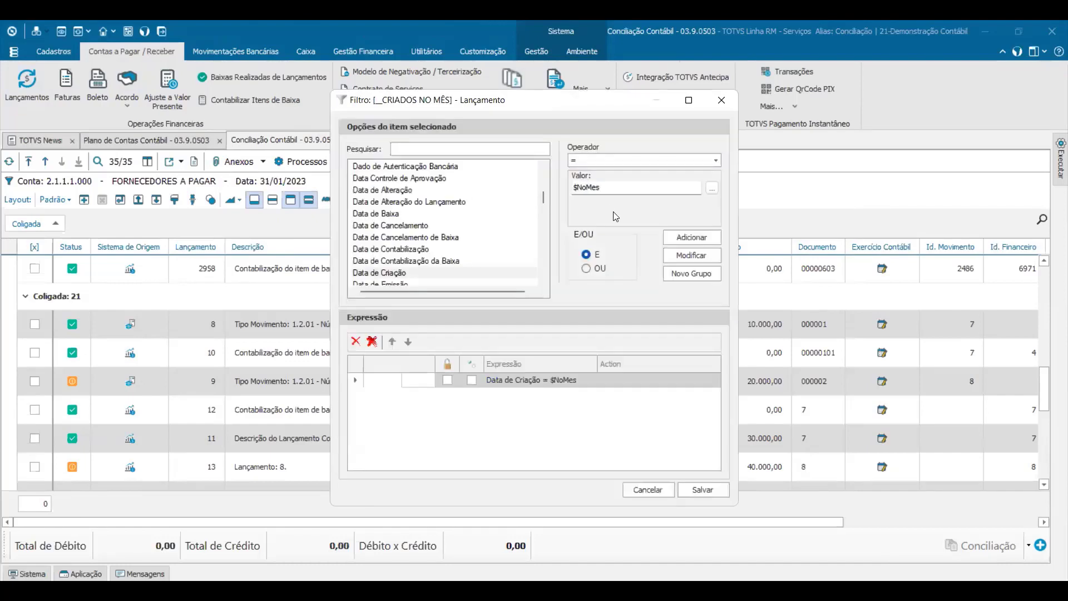
click(620, 189)
text(-1)
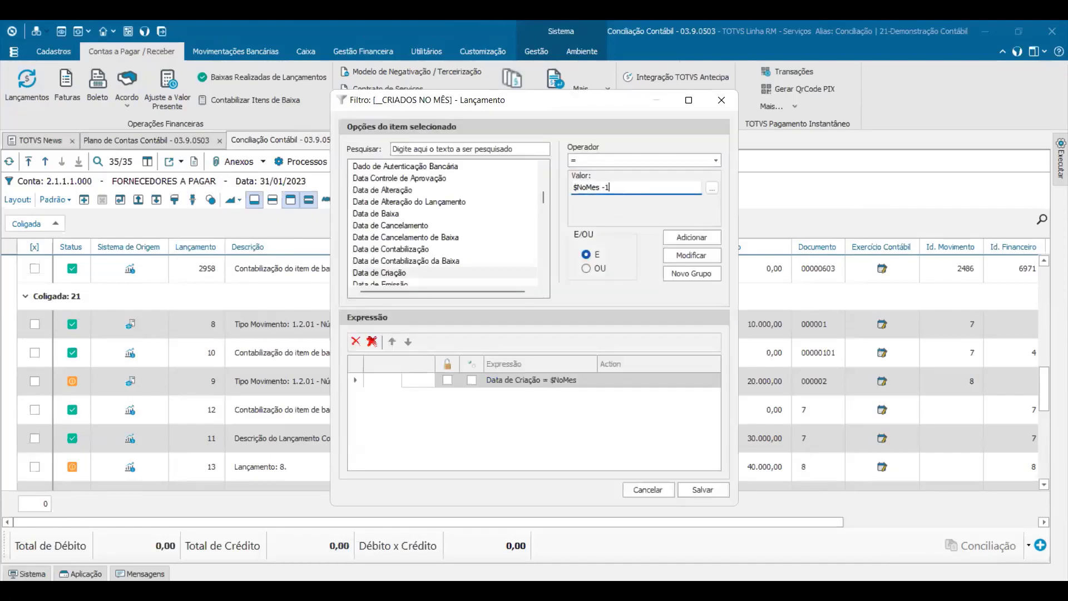
click(705, 256)
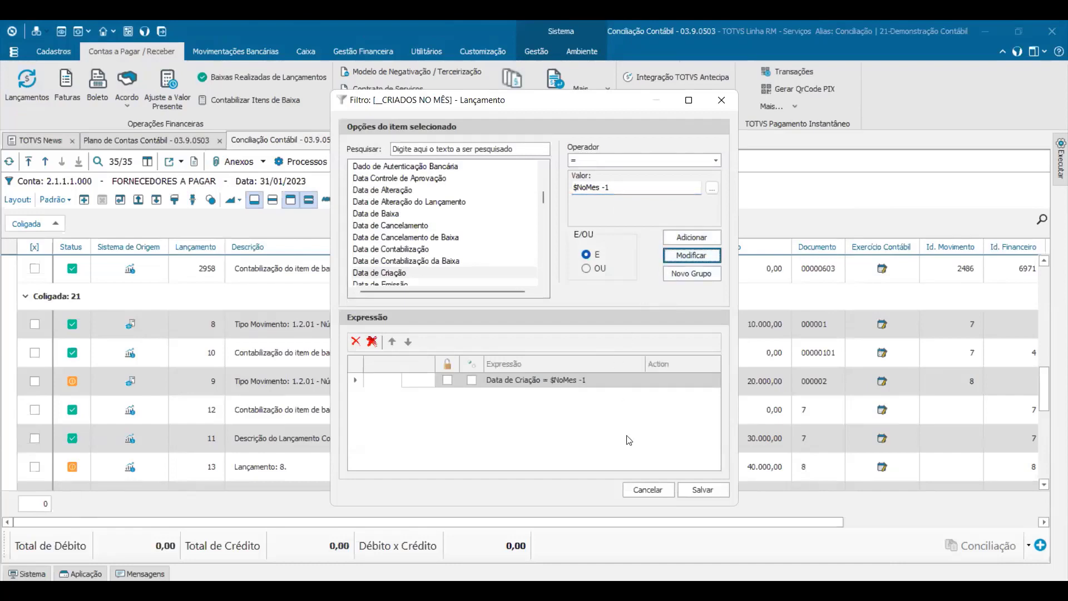
click(695, 490)
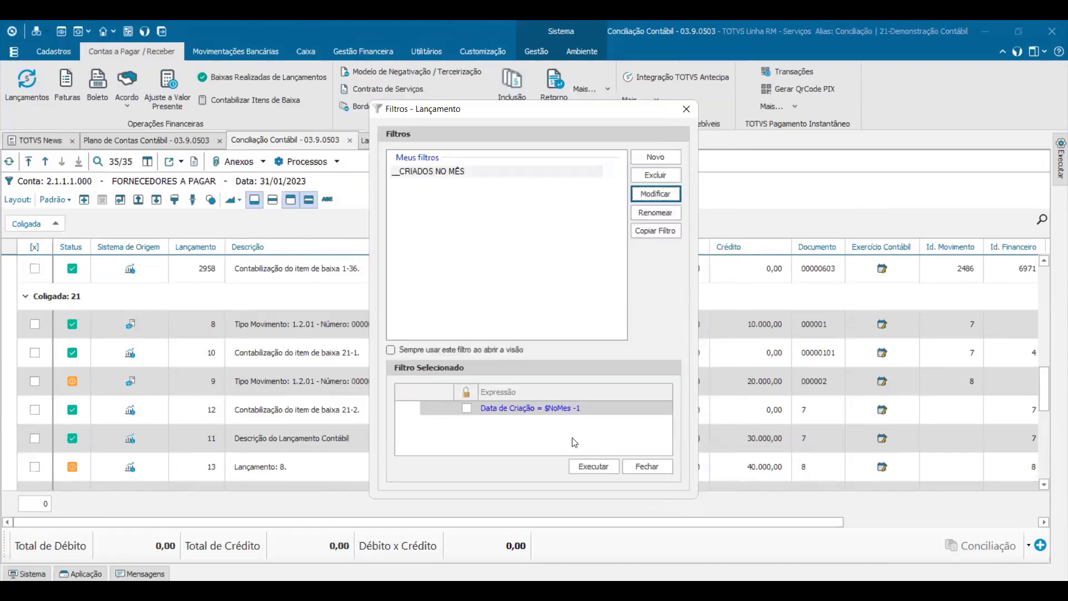
click(593, 466)
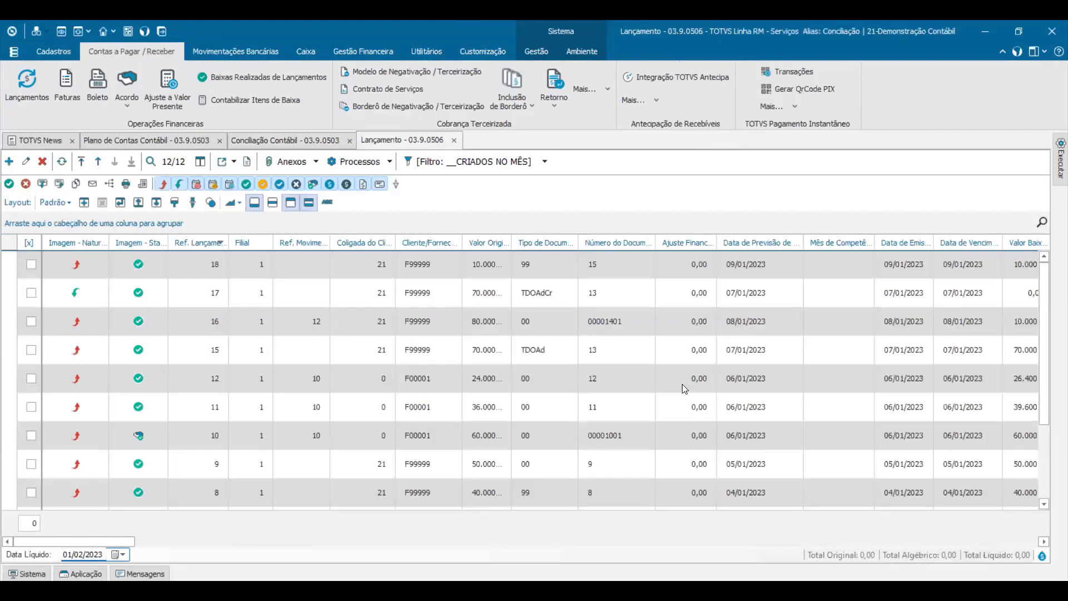
Step: Widen the Valor Original column of the financial entries and examine entry 10's value, supplier and status
drag(585, 234, 589, 235)
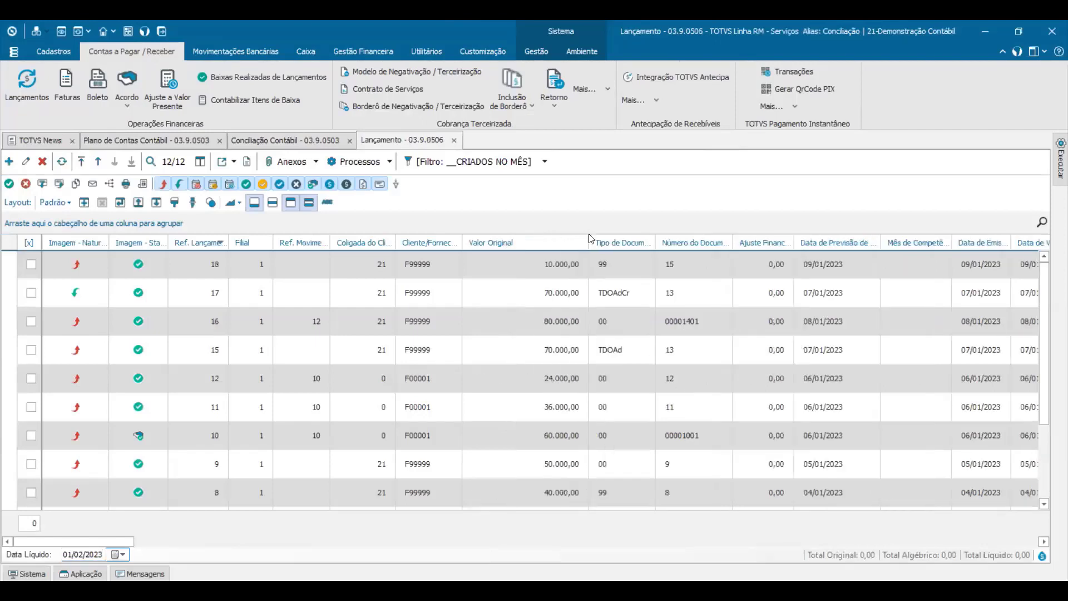
click(553, 445)
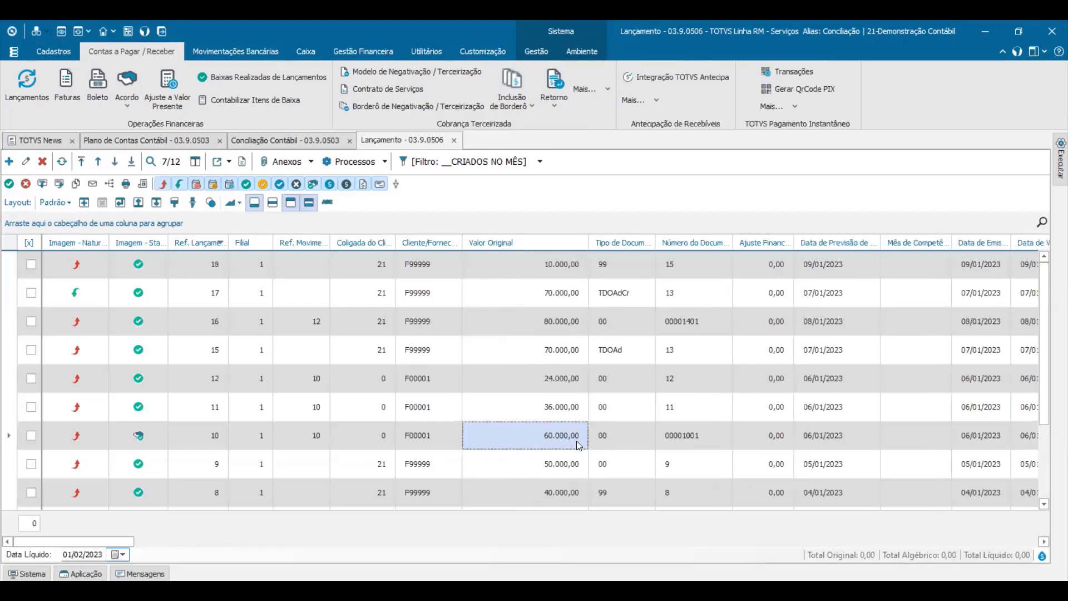
click(394, 435)
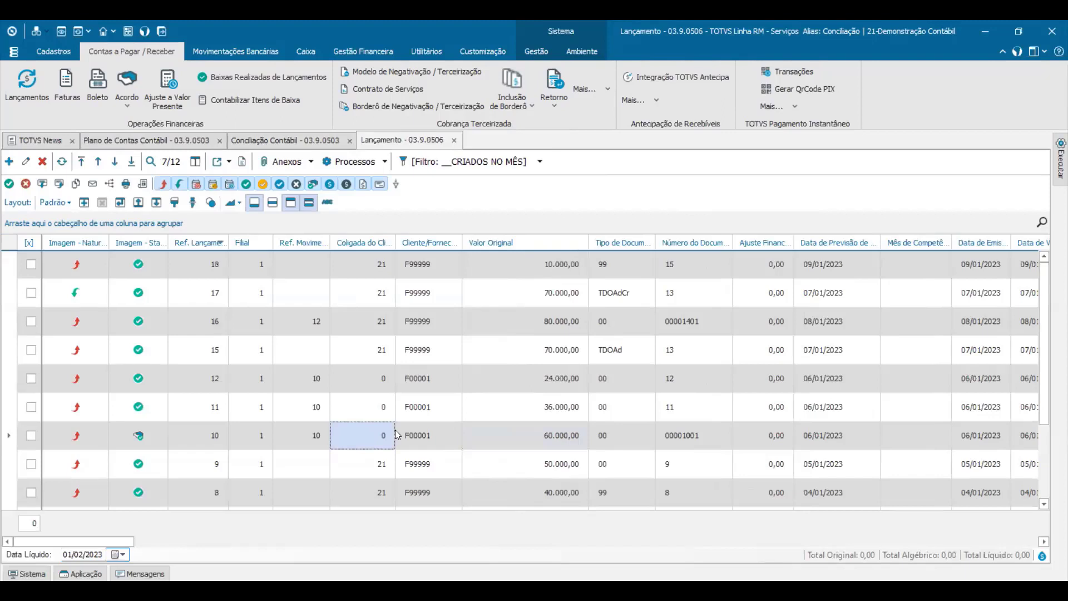
mouse_move(134, 438)
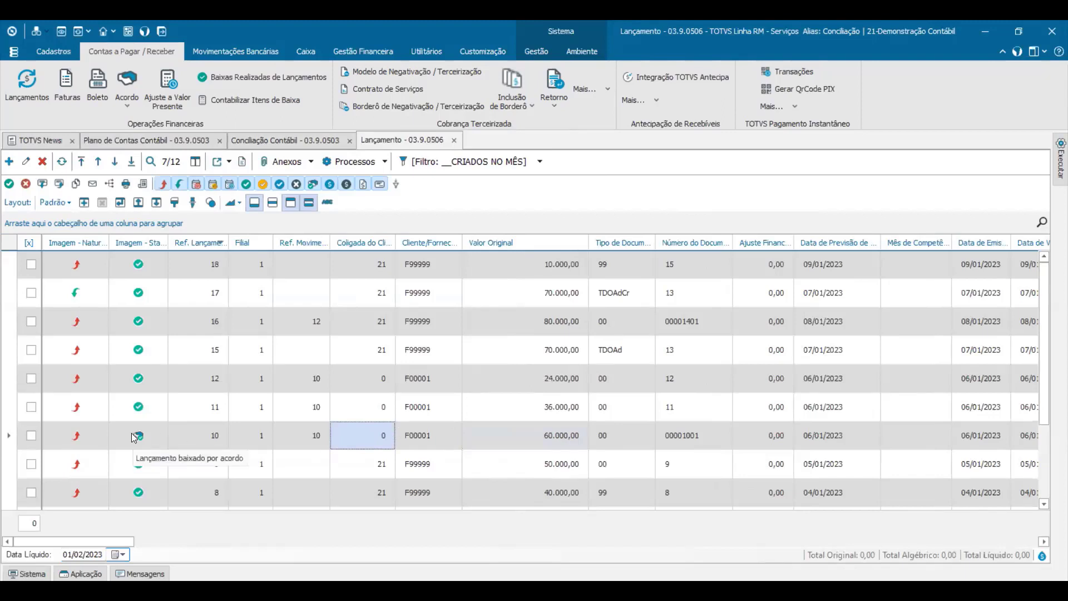
click(430, 437)
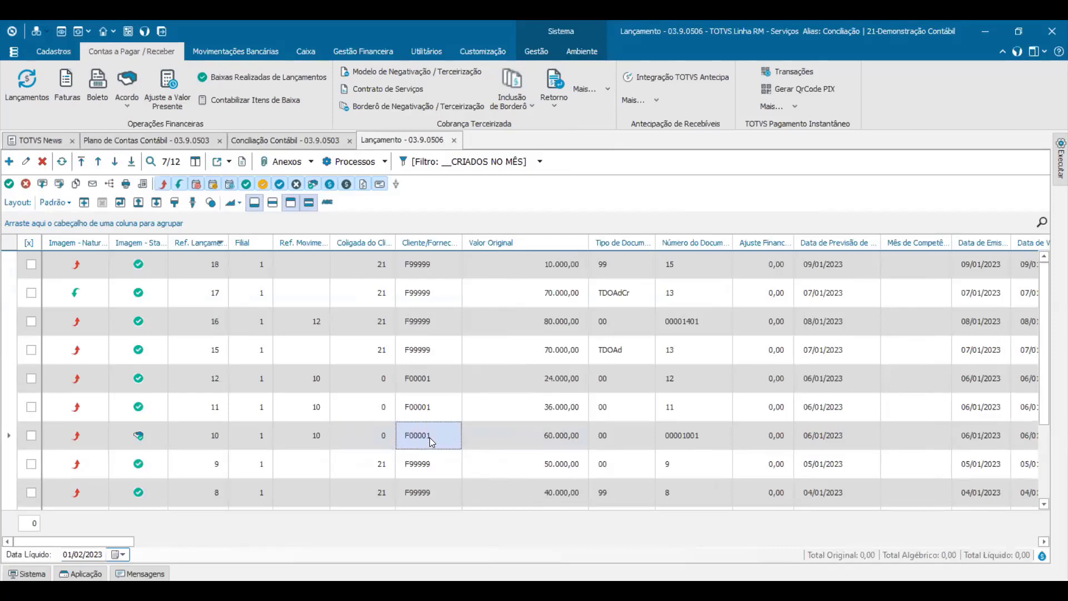
click(148, 436)
scroll(148, 436, down, 1)
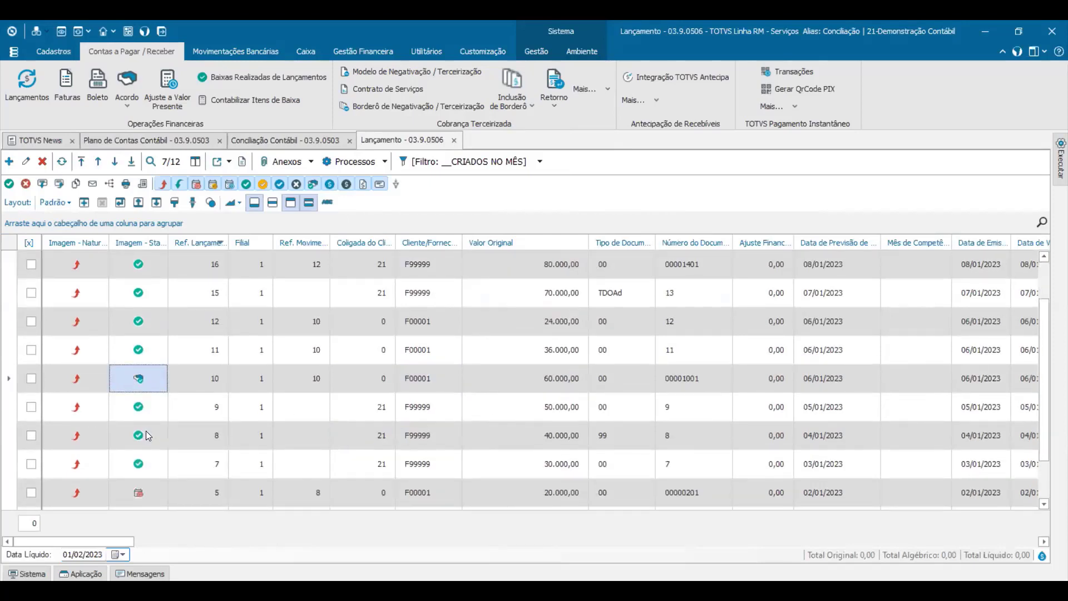
Step: Display the Acordo attachment of financial entry 10 and look over the linked agreement
click(313, 161)
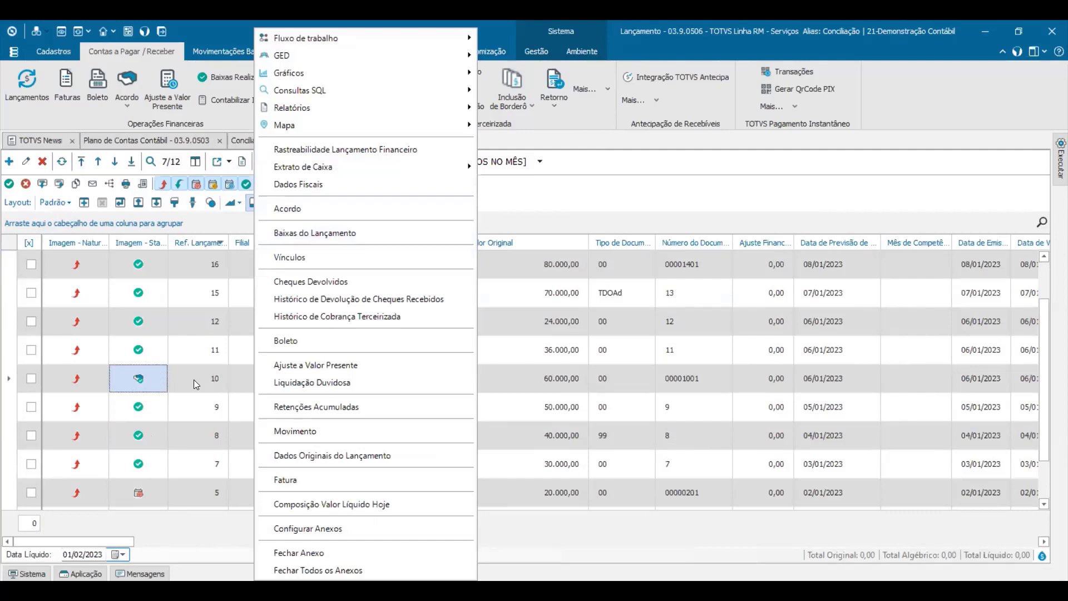
click(337, 209)
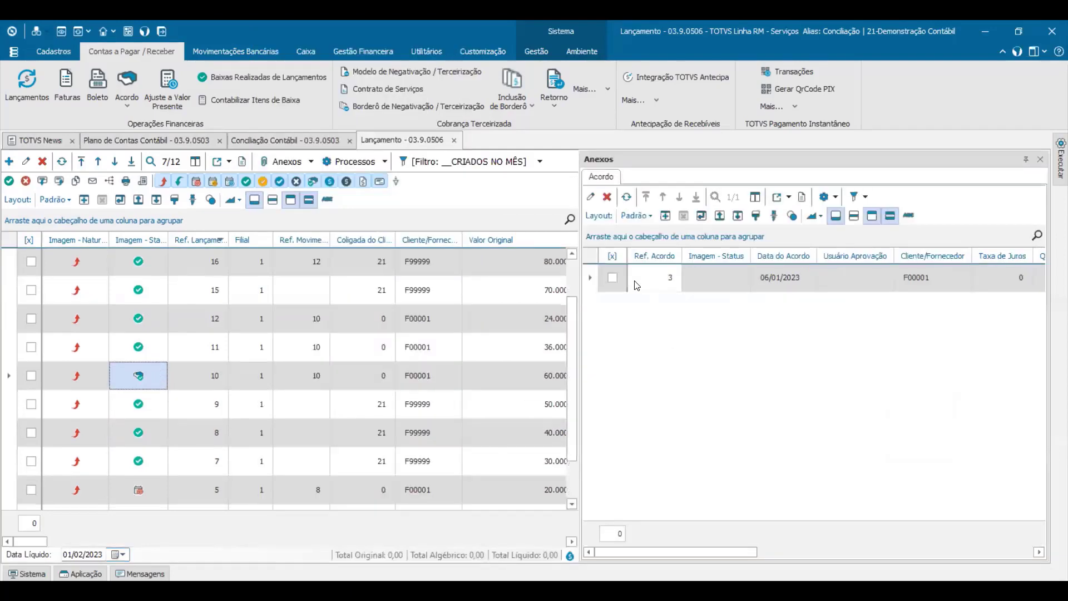
click(761, 276)
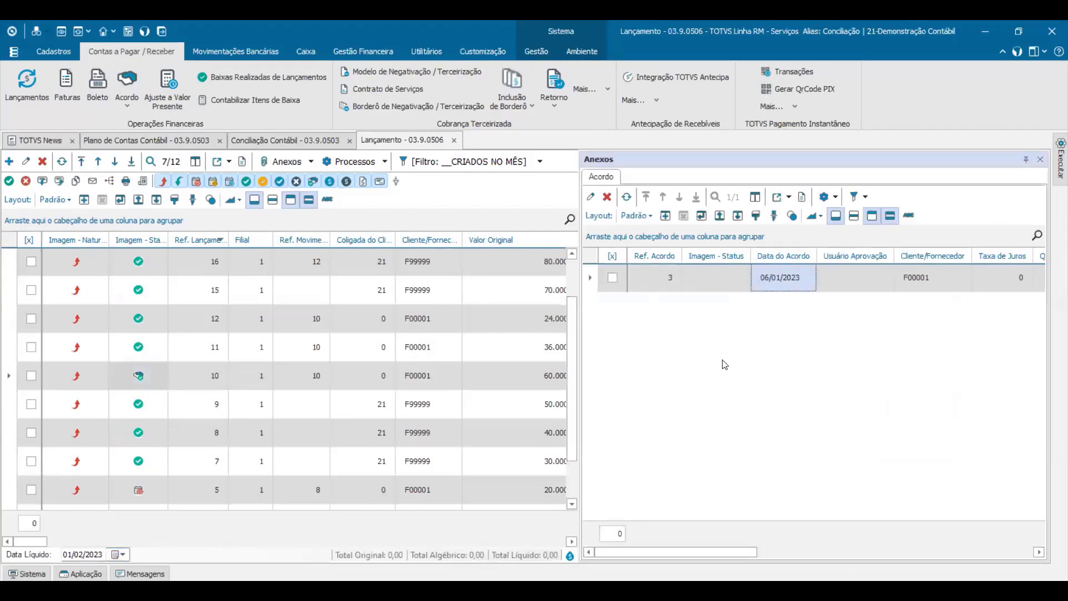
mouse_move(713, 552)
mouse_down()
mouse_move(872, 558)
mouse_move(713, 554)
mouse_up()
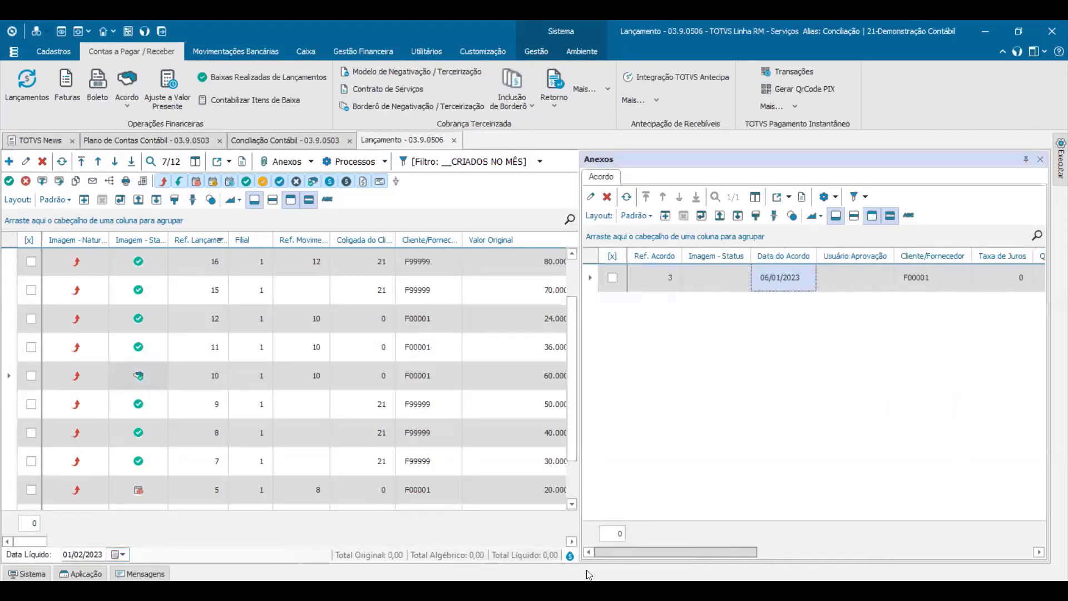
click(313, 162)
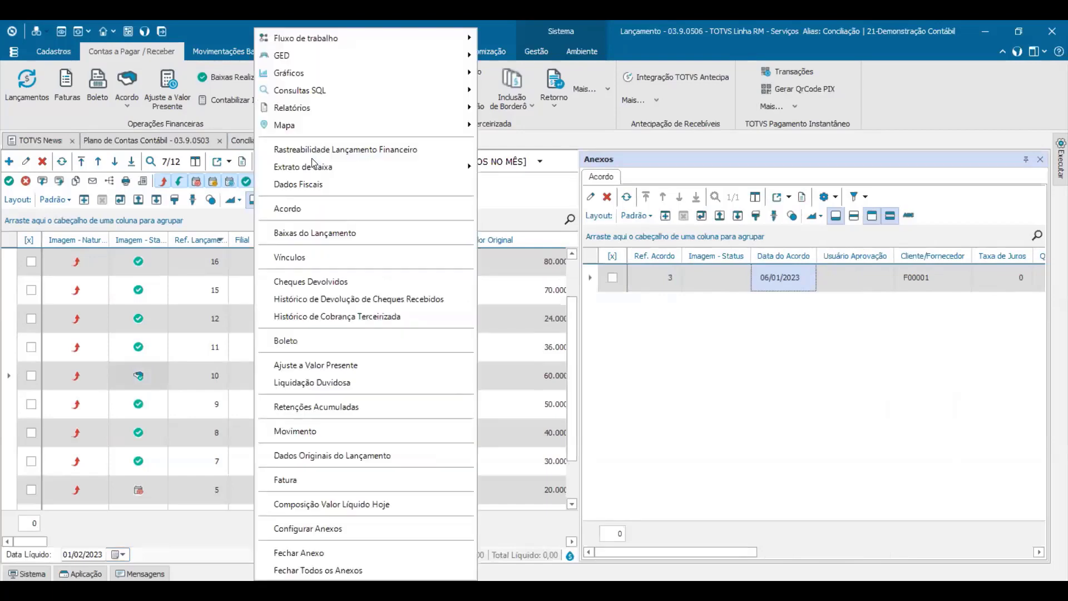
click(140, 380)
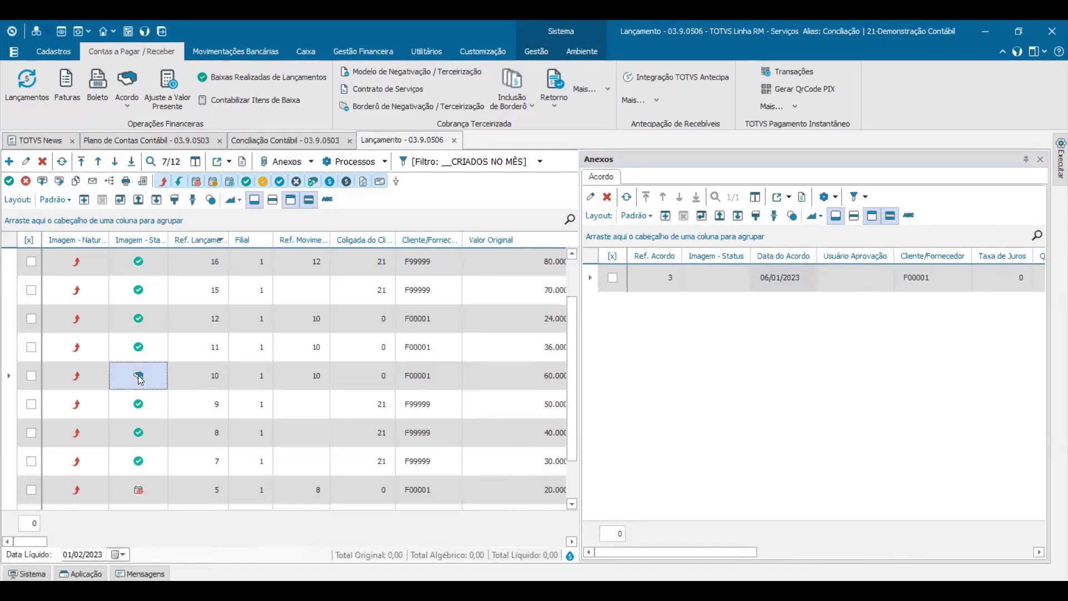
Step: Open agreement 3, inspect the original and written-off values of its Lançamentos do Acordo, and close it without changes
click(744, 285)
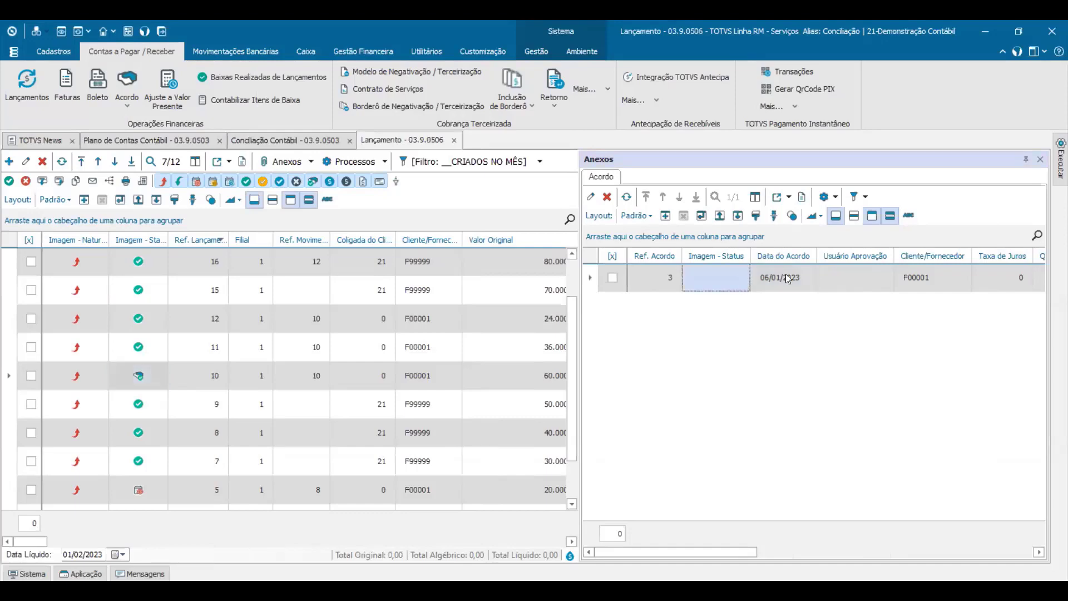
double_click(850, 267)
click(549, 161)
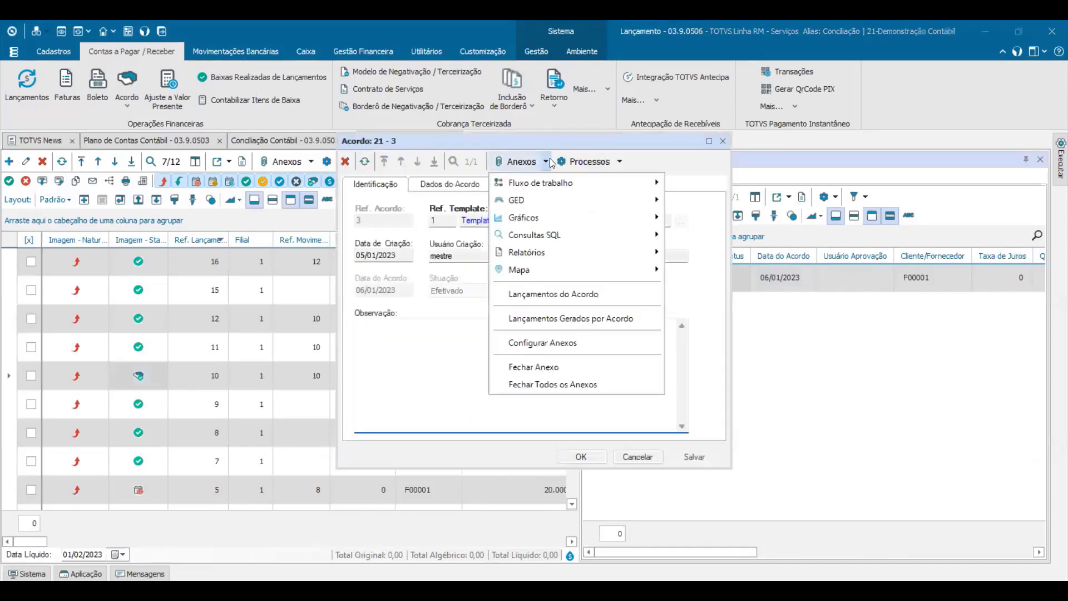
click(578, 299)
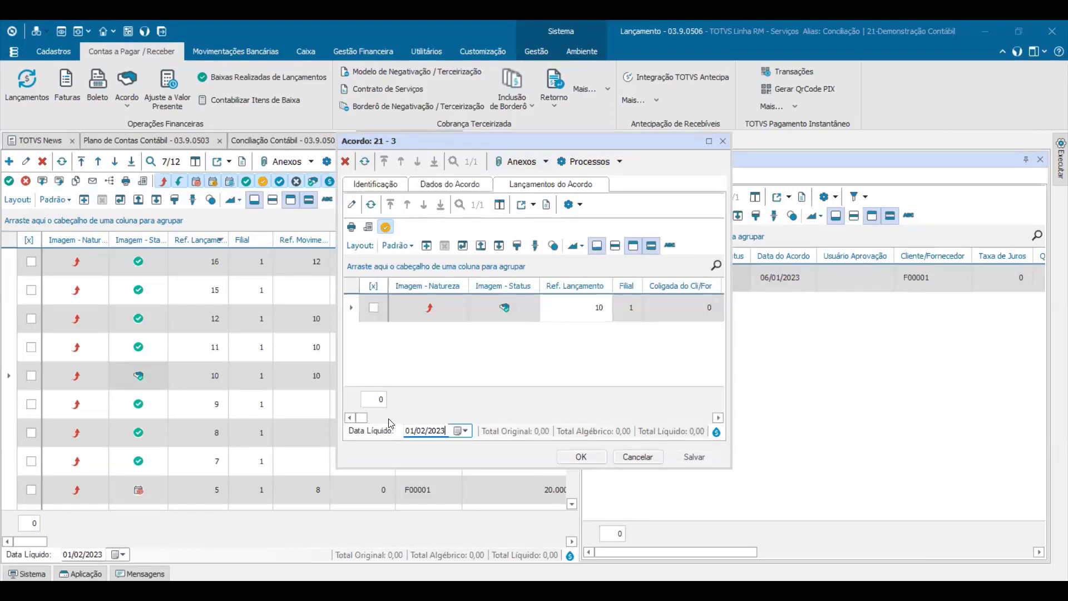
drag(362, 418, 395, 418)
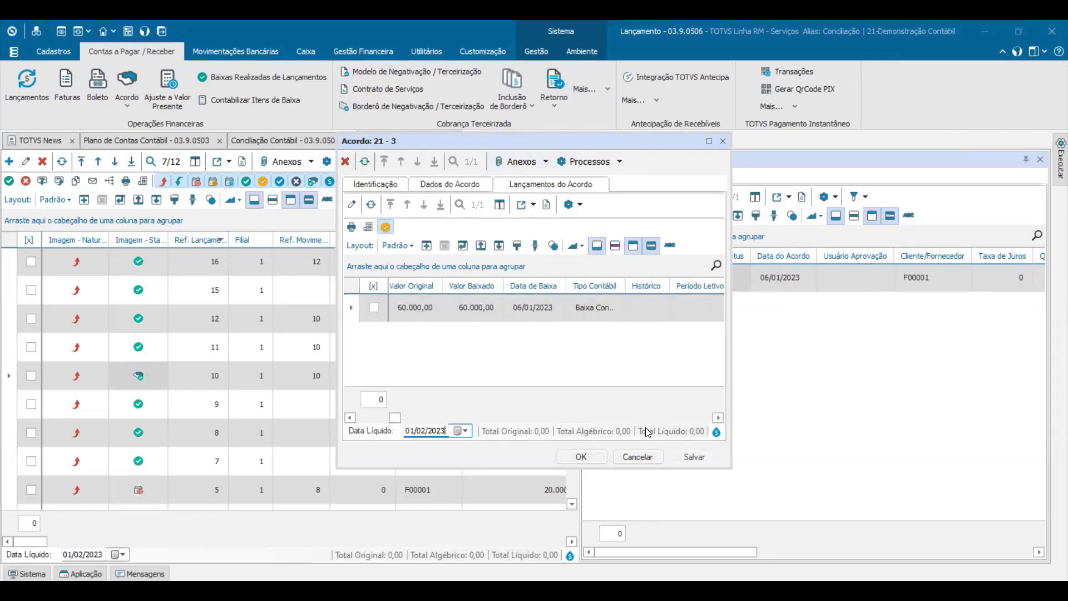
click(638, 457)
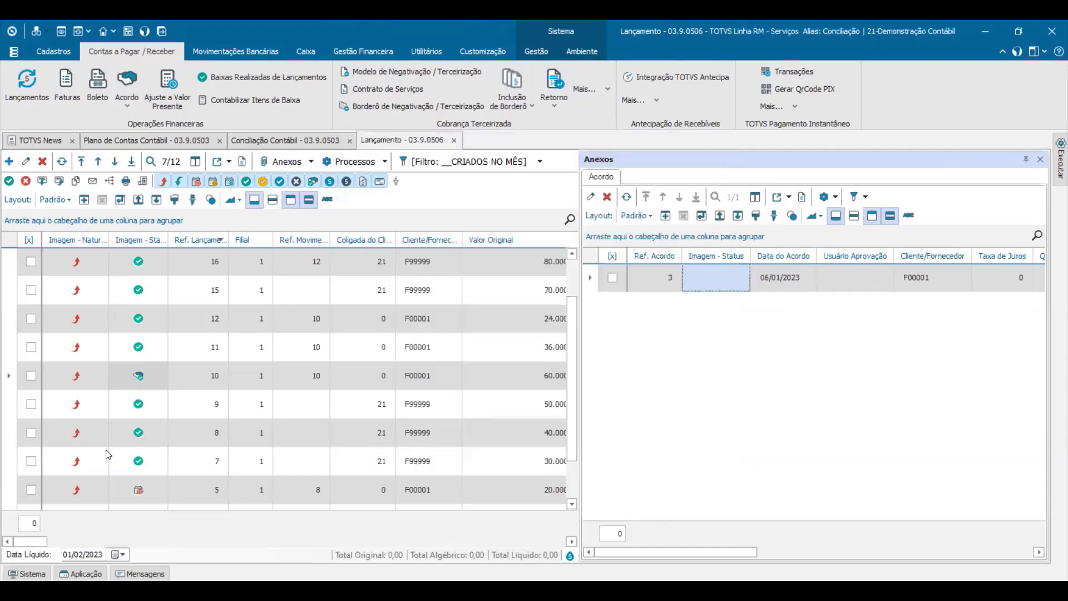
Step: Widen the financial entries list beside the agreement attachment and open entry 10 for its details
click(209, 374)
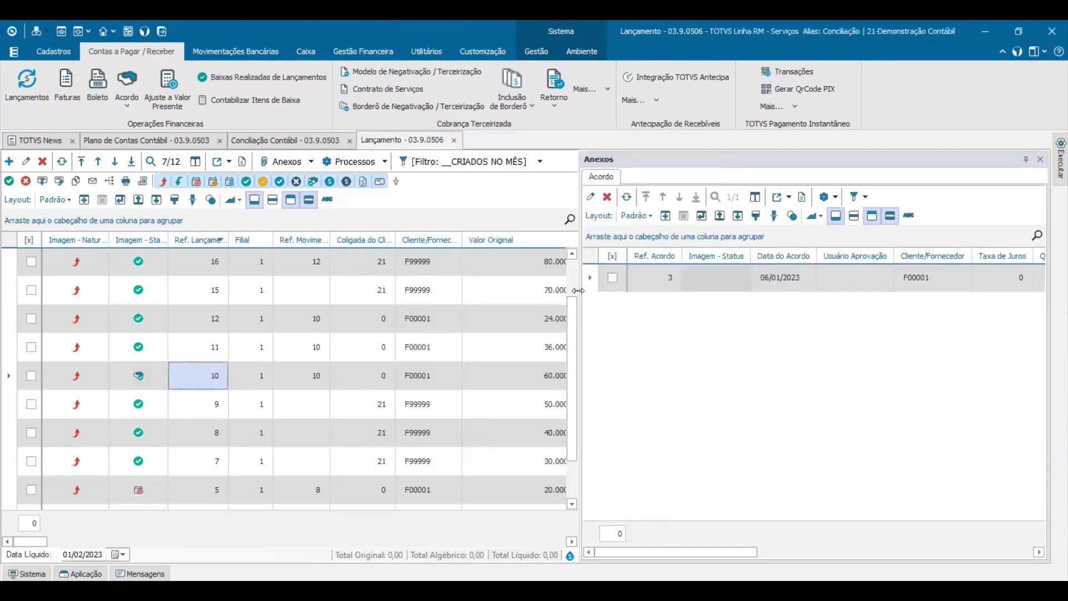
drag(579, 290, 714, 291)
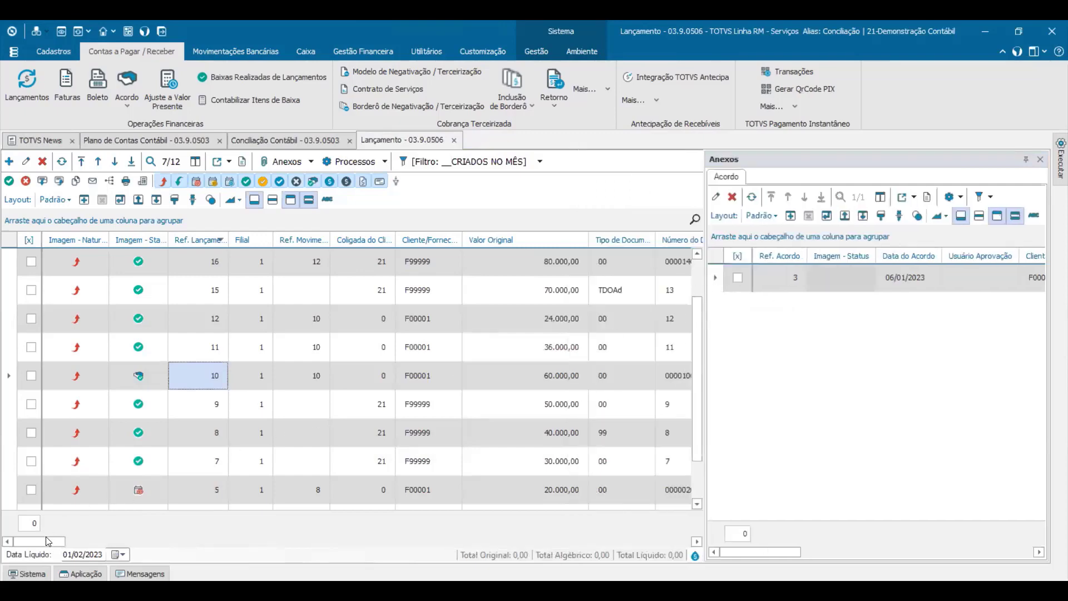
drag(62, 544, 39, 546)
click(549, 379)
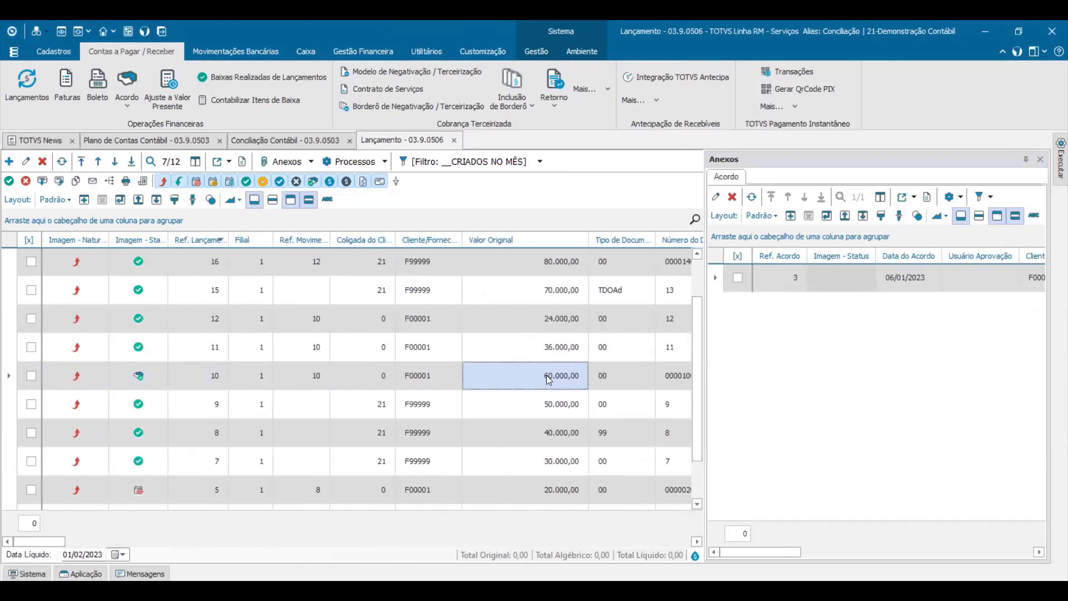
double_click(549, 379)
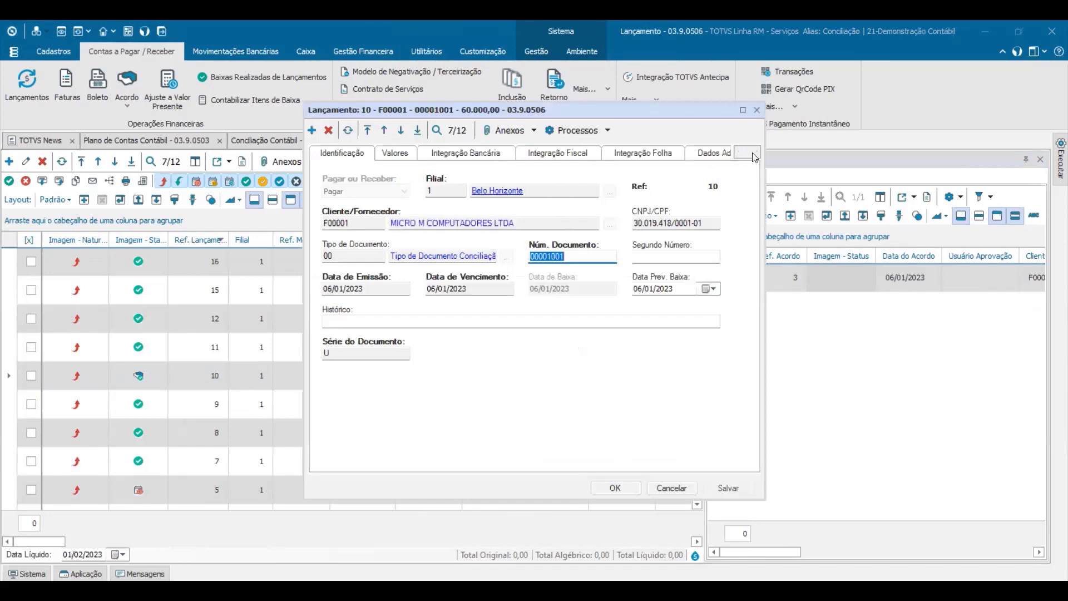
Step: Close financial entry 10 without changes, and open agreement 3's Lançamentos Gerados por Acordo
click(754, 153)
click(678, 488)
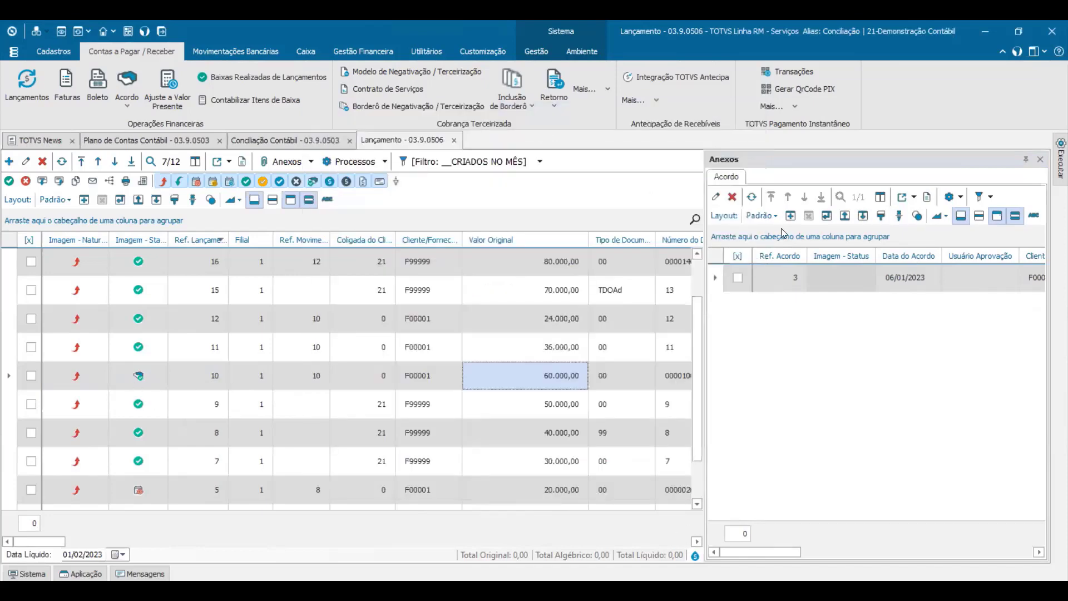
click(871, 285)
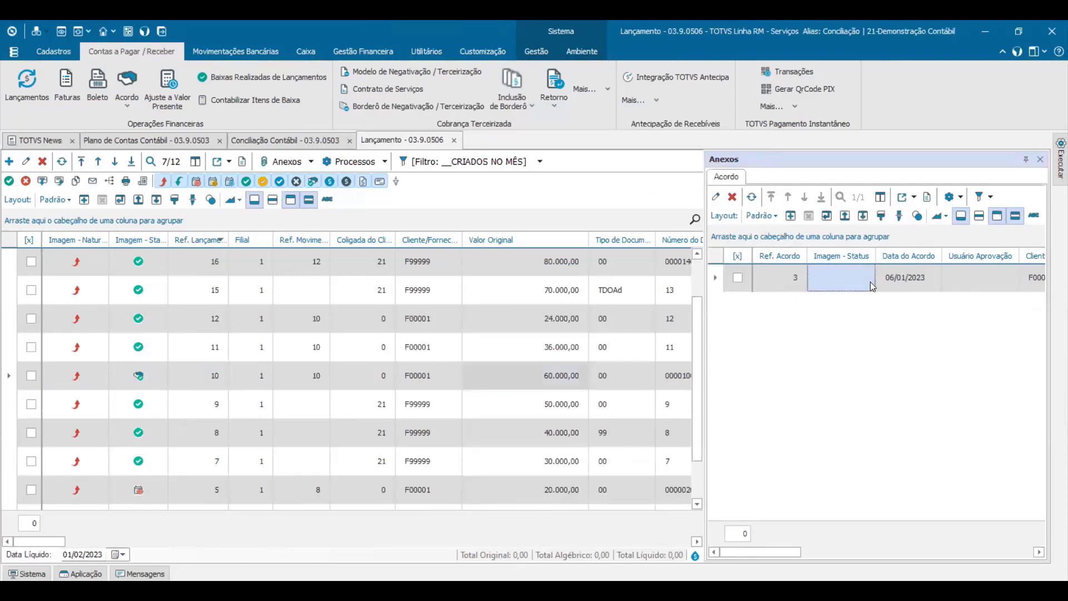
double_click(873, 286)
click(548, 160)
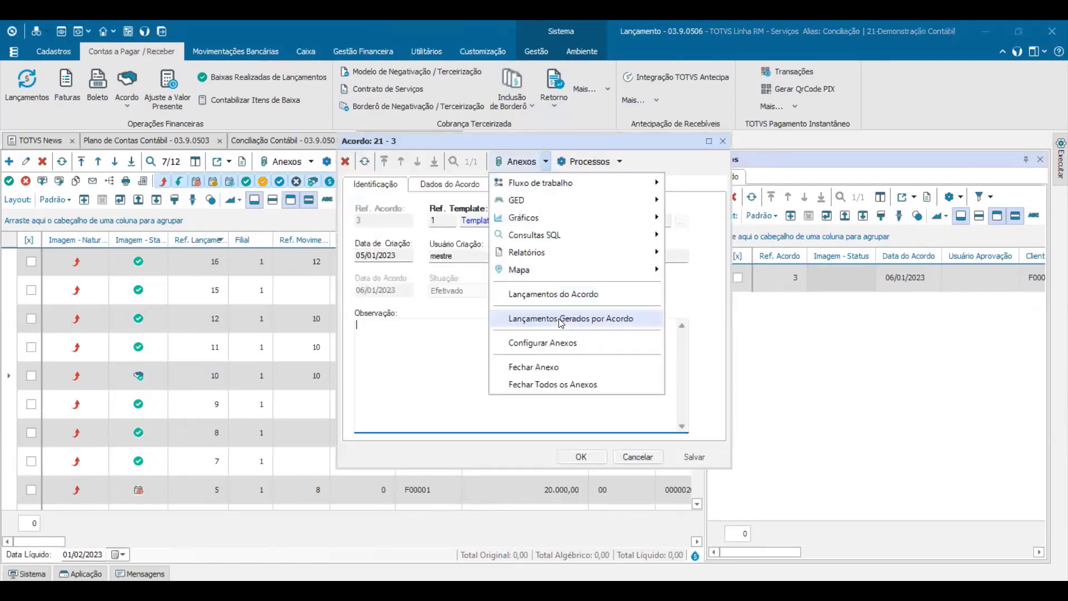
click(567, 317)
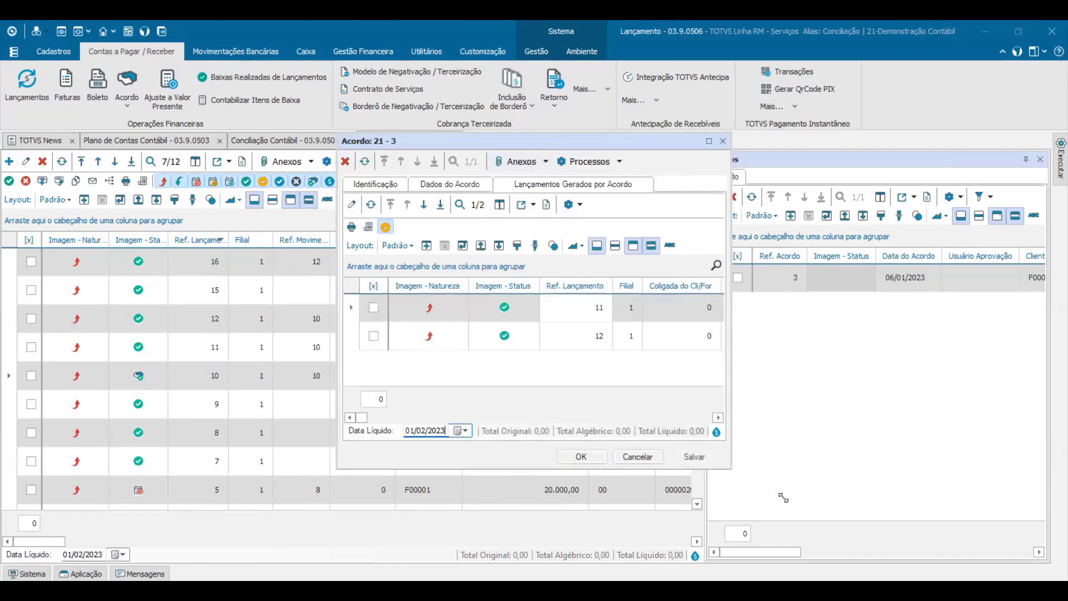
Step: Enlarge and reposition the agreement 3 window to bring the value columns of its generated entries into view
drag(936, 541, 937, 542)
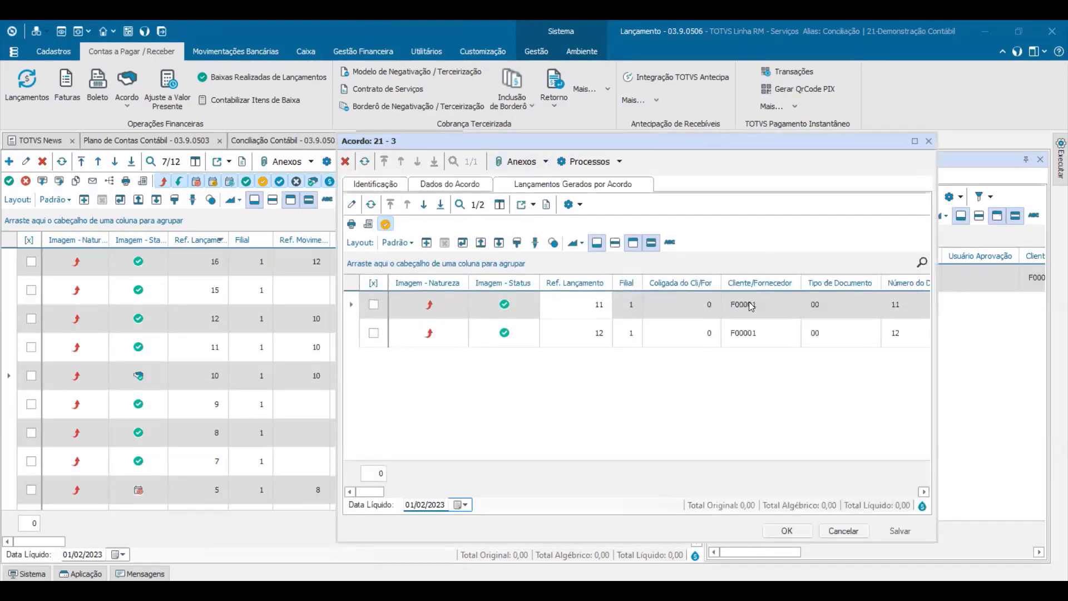
drag(667, 141, 469, 109)
drag(738, 294, 956, 296)
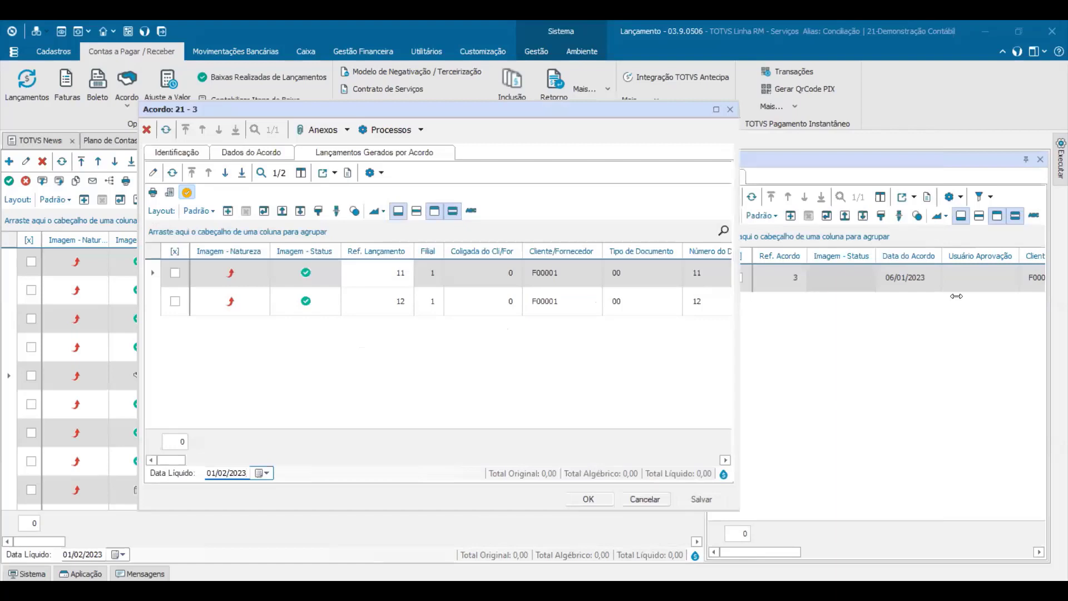
click(728, 275)
drag(178, 460, 207, 460)
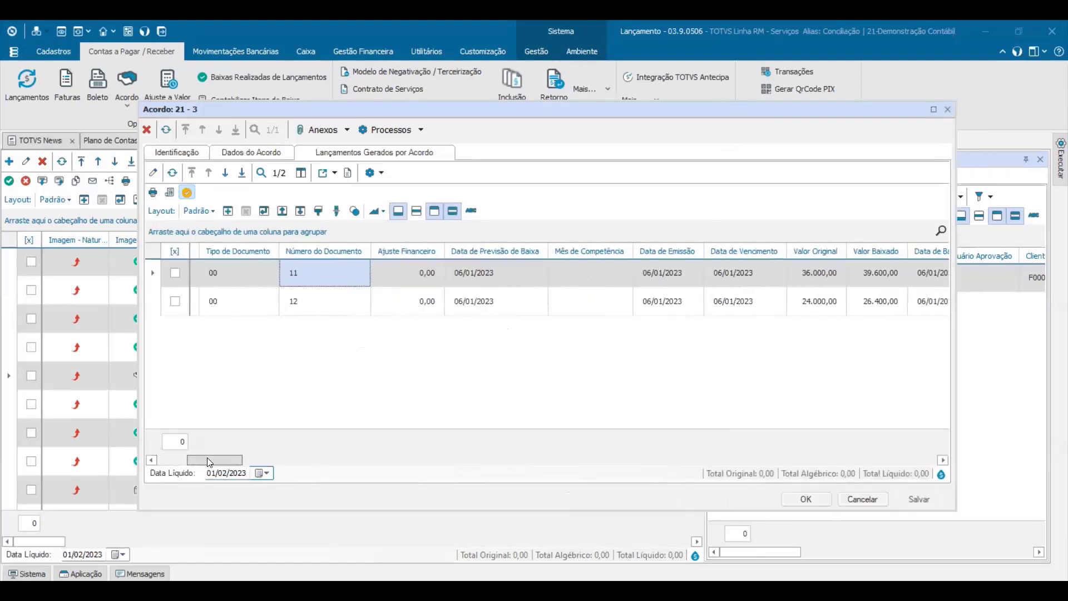
Step: Compare the Valor Original of generated entries 11 and 12, check their status, and close the agreement without changes
click(814, 273)
click(821, 301)
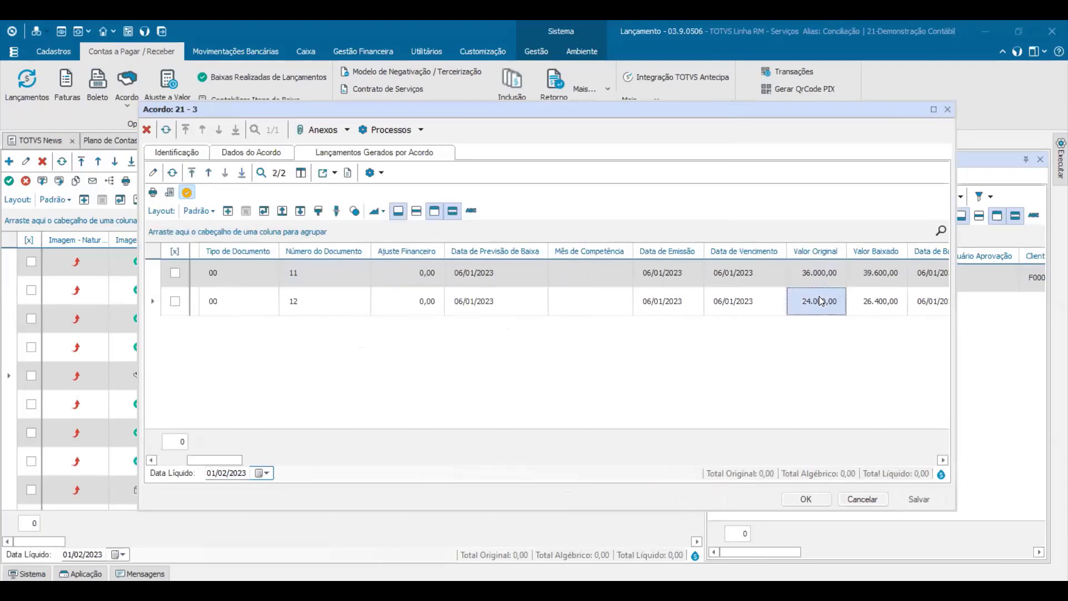
click(822, 280)
click(824, 297)
drag(207, 462, 170, 466)
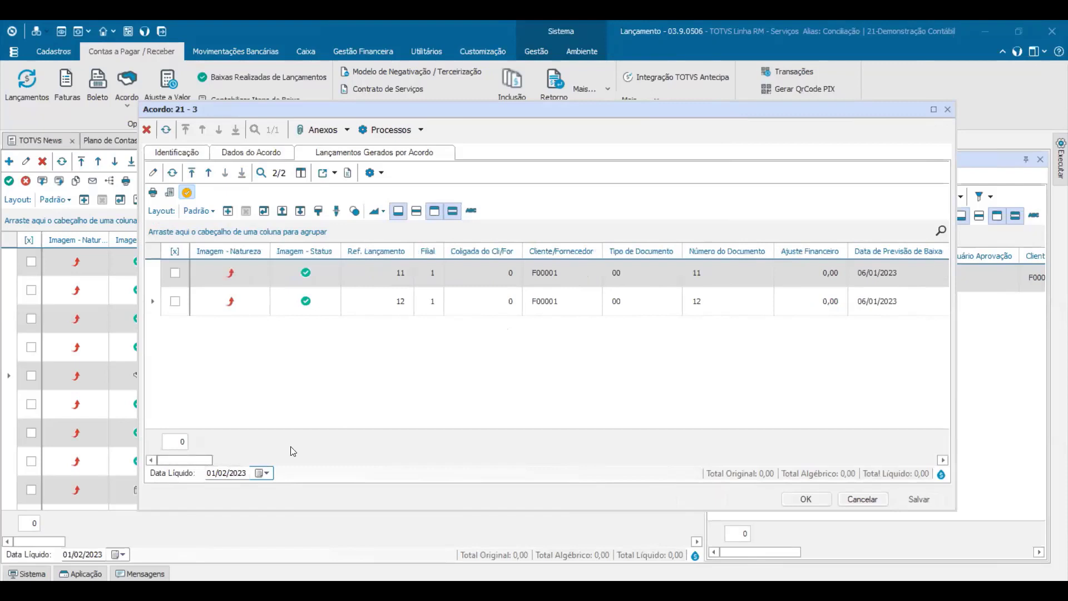
mouse_move(313, 277)
click(873, 500)
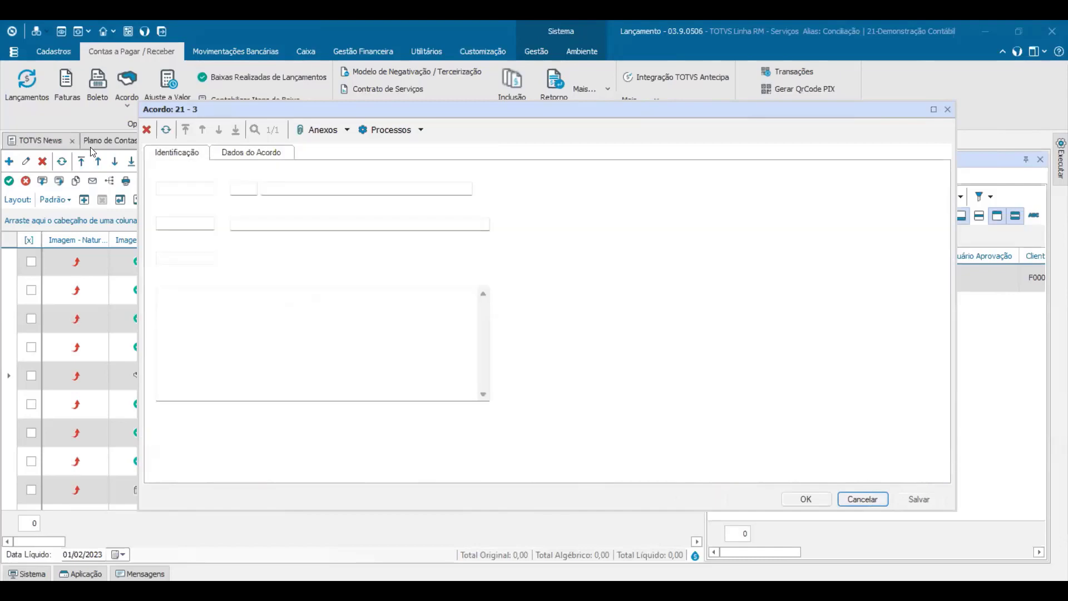
Step: Return to the Conciliação Contábil and highlight the matching debit and credit of Coligada 21 entries 18 and 15
click(265, 142)
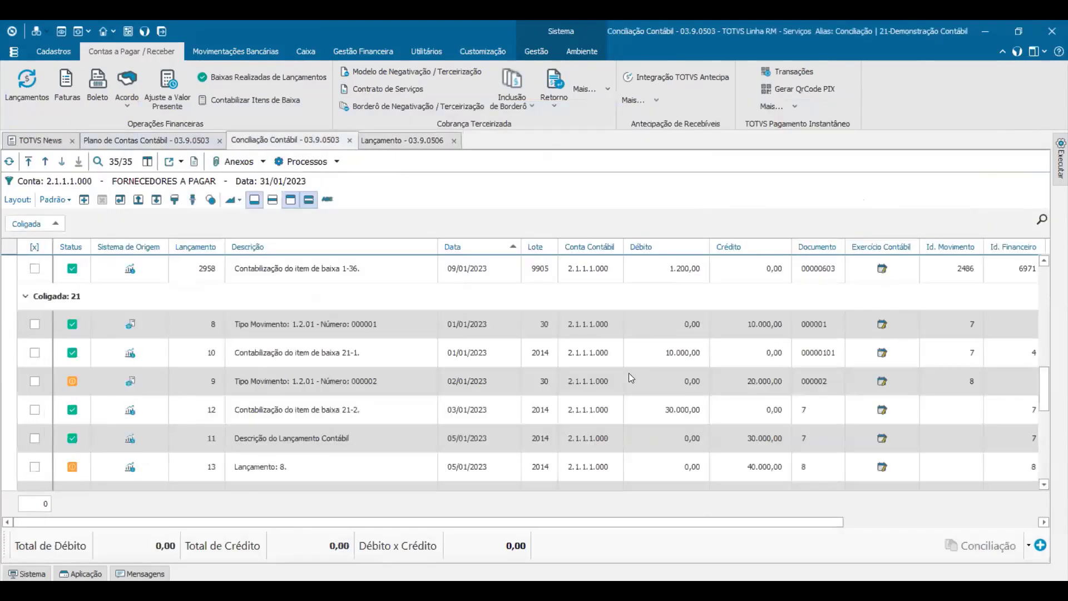
scroll(683, 386, down, 1)
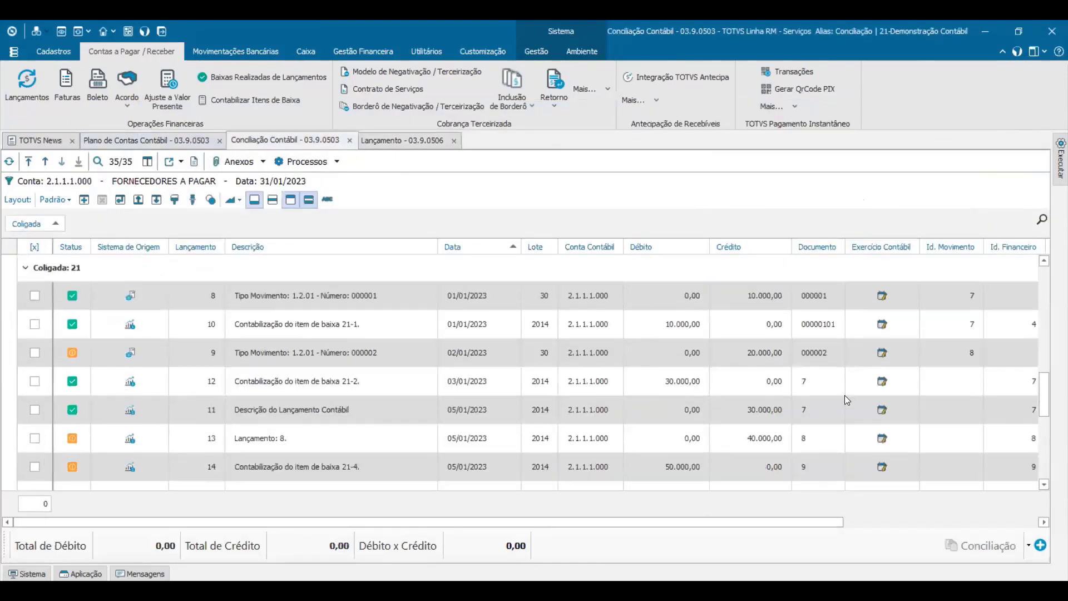
scroll(844, 396, down, 3)
scroll(845, 395, down, 4)
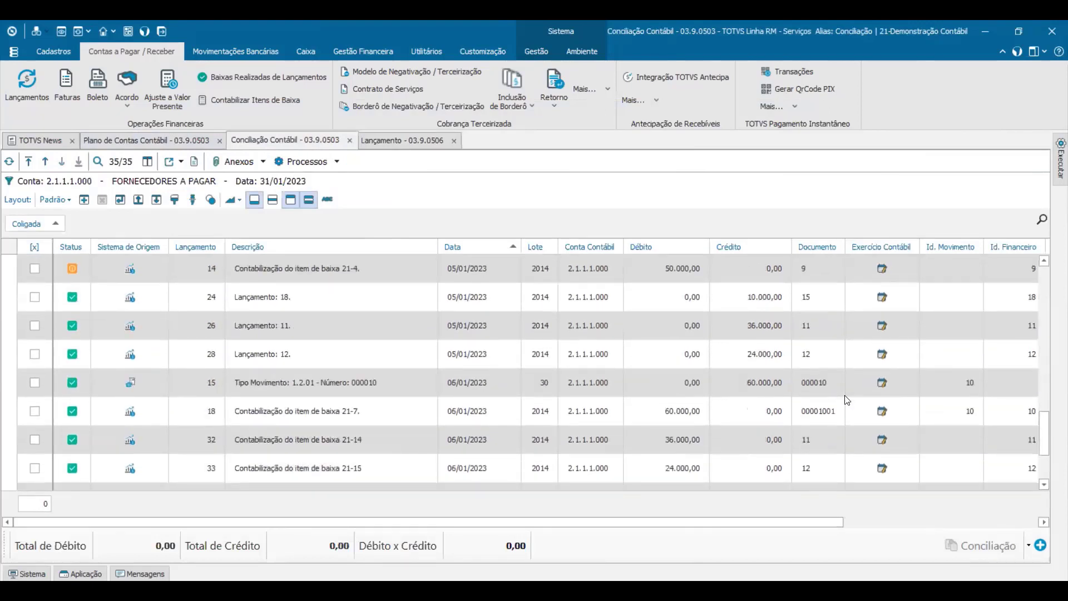
click(678, 412)
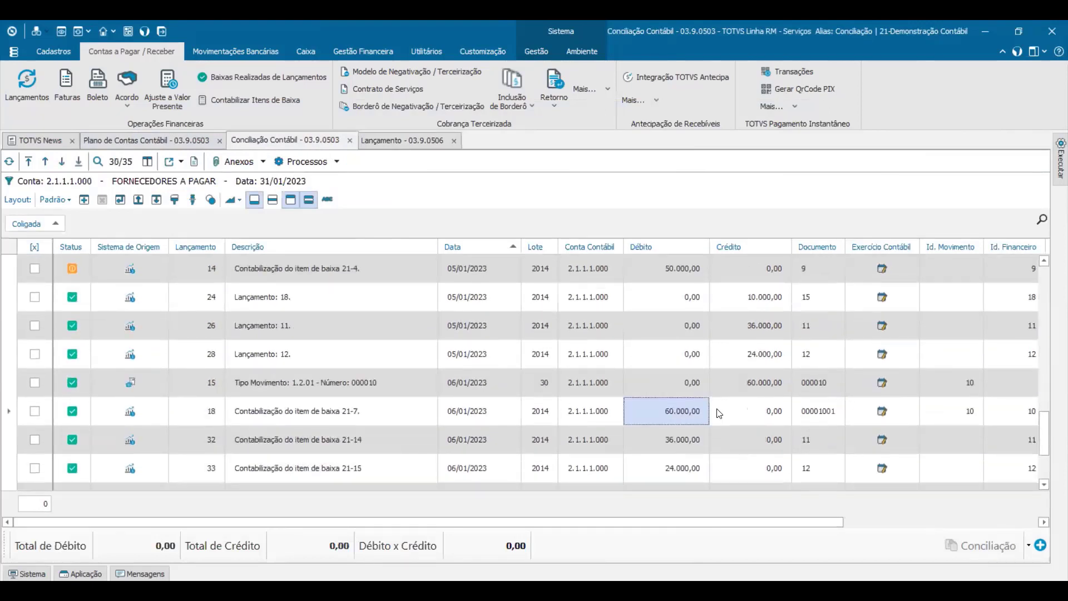
ctrl+click(765, 380)
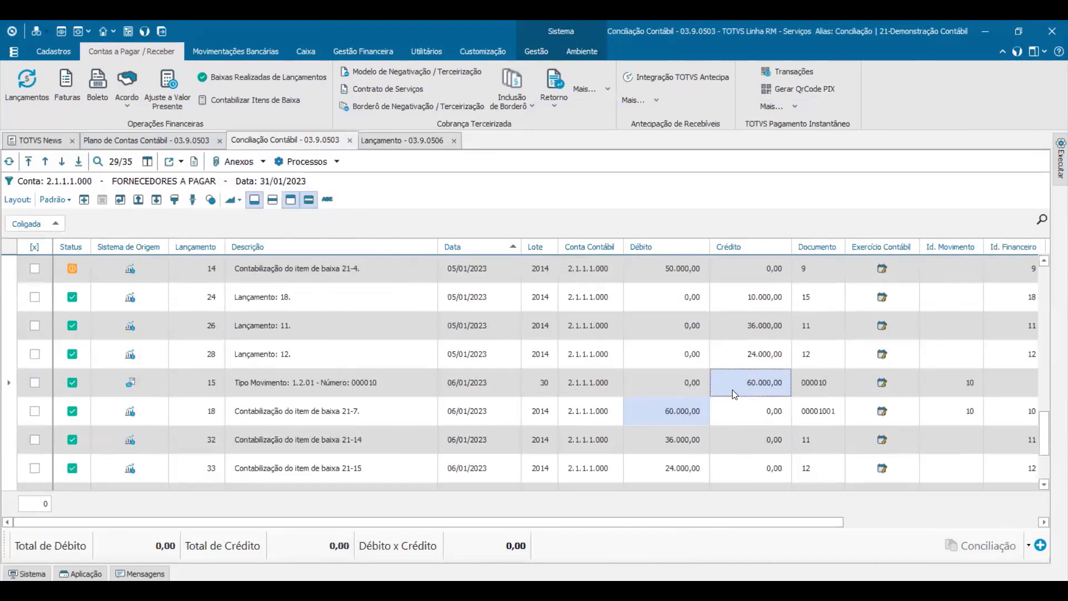
Step: Match the debits of write-off items 21-14 and 21-15 with the credits of Lançamento 11 and Lançamento 12
scroll(739, 389, down, 2)
scroll(739, 389, down, 1)
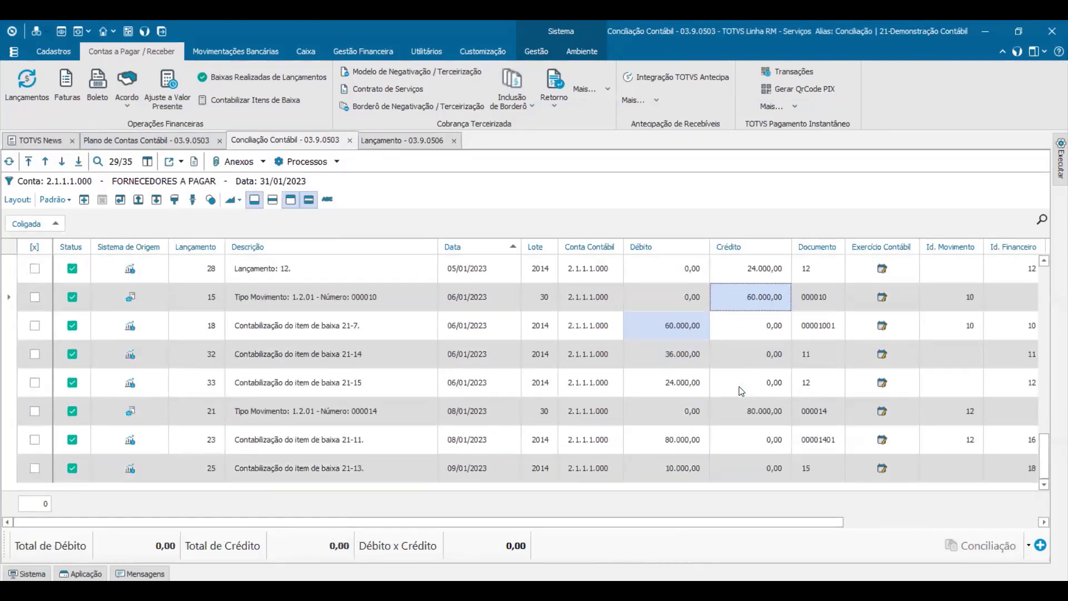
click(696, 361)
scroll(775, 374, up, 3)
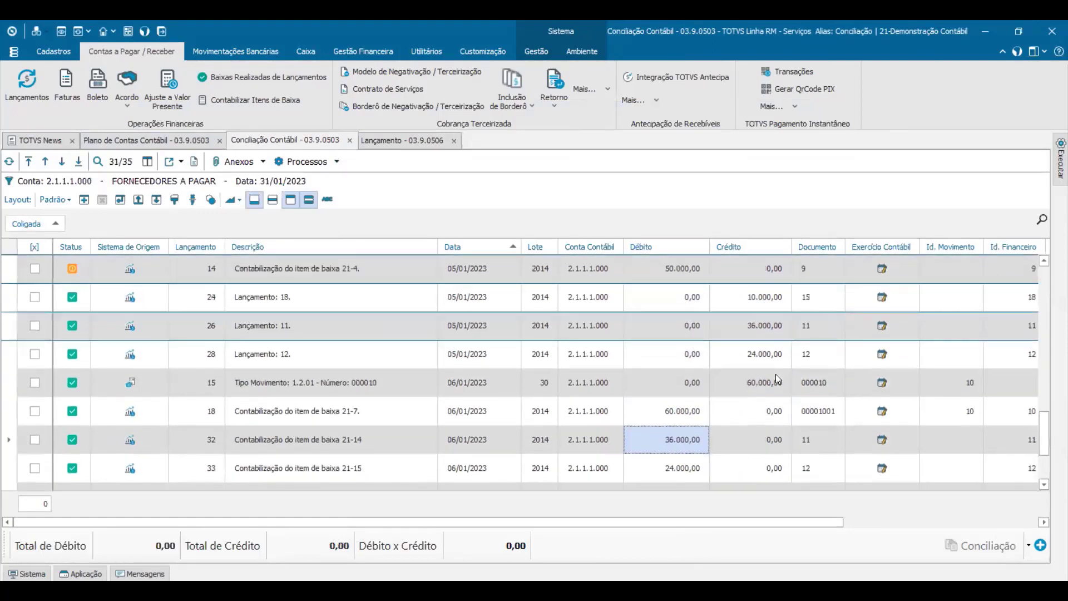
scroll(791, 370, down, 1)
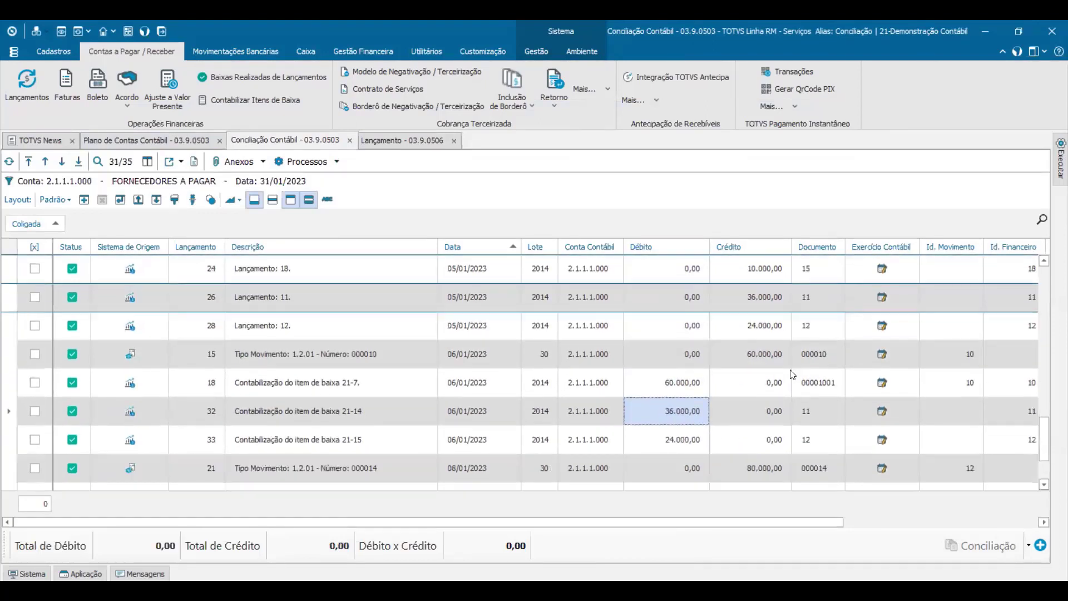
click(765, 298)
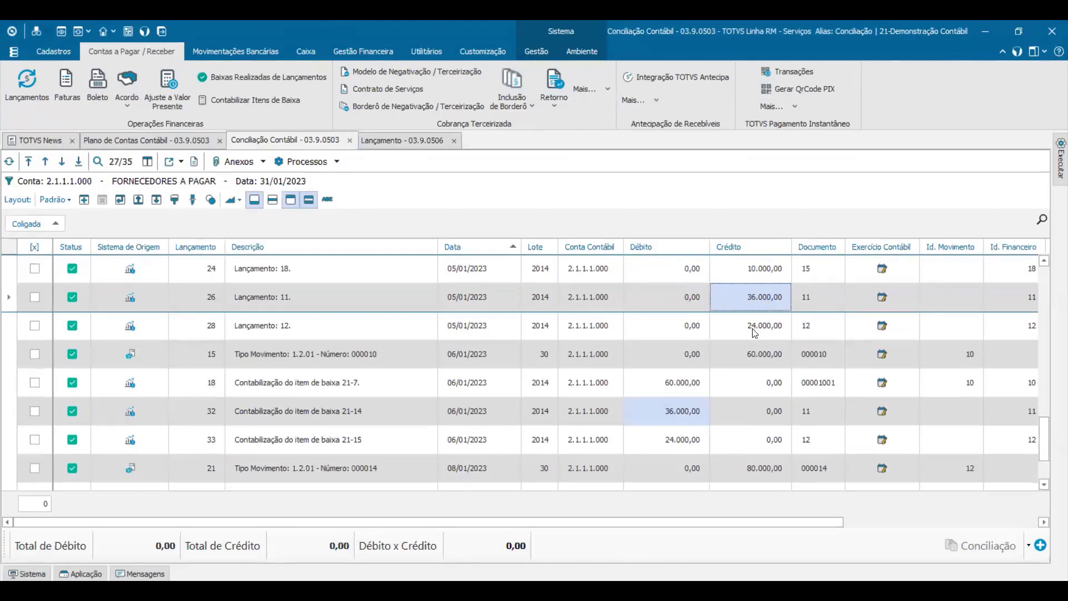
click(675, 439)
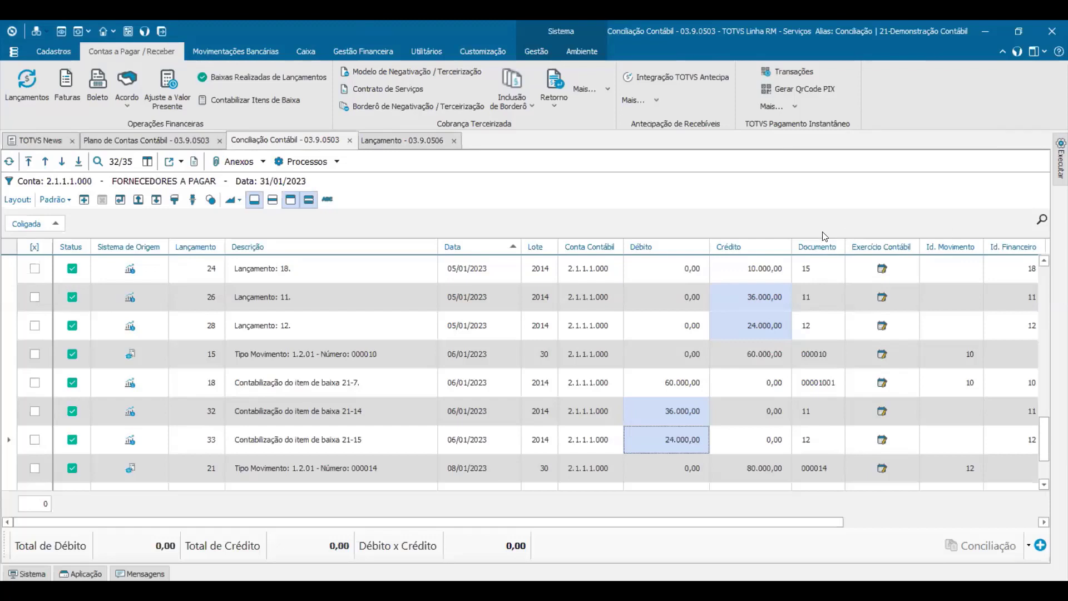
Step: Review the Código and Nome Cliente/Fornecedor columns for the reconciliation entries of Coligada 1 and Coligada 21
scroll(784, 391, up, 1)
scroll(785, 391, up, 2)
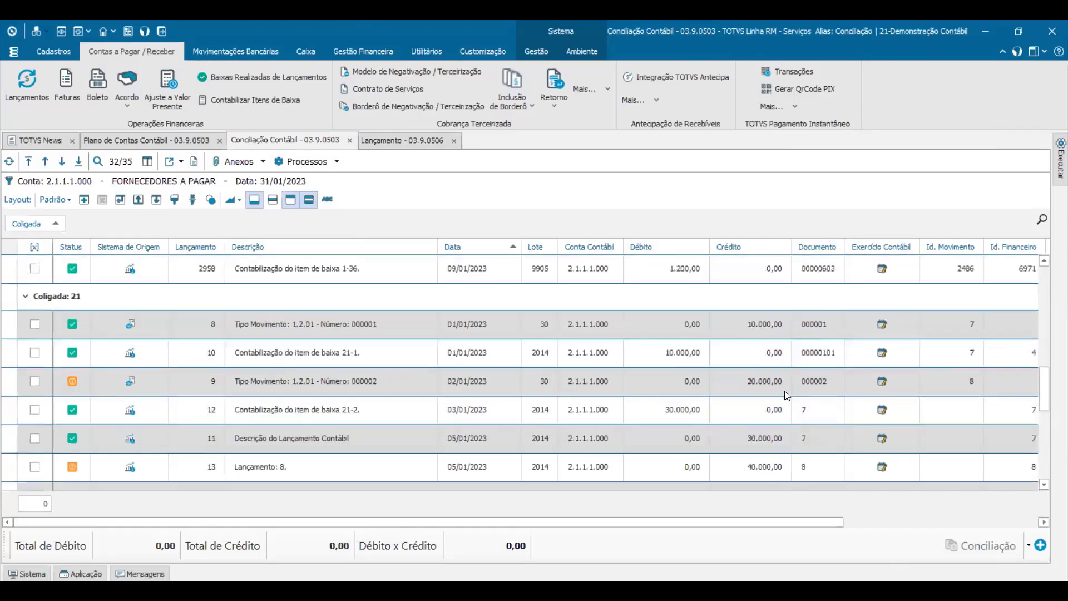
scroll(787, 395, up, 3)
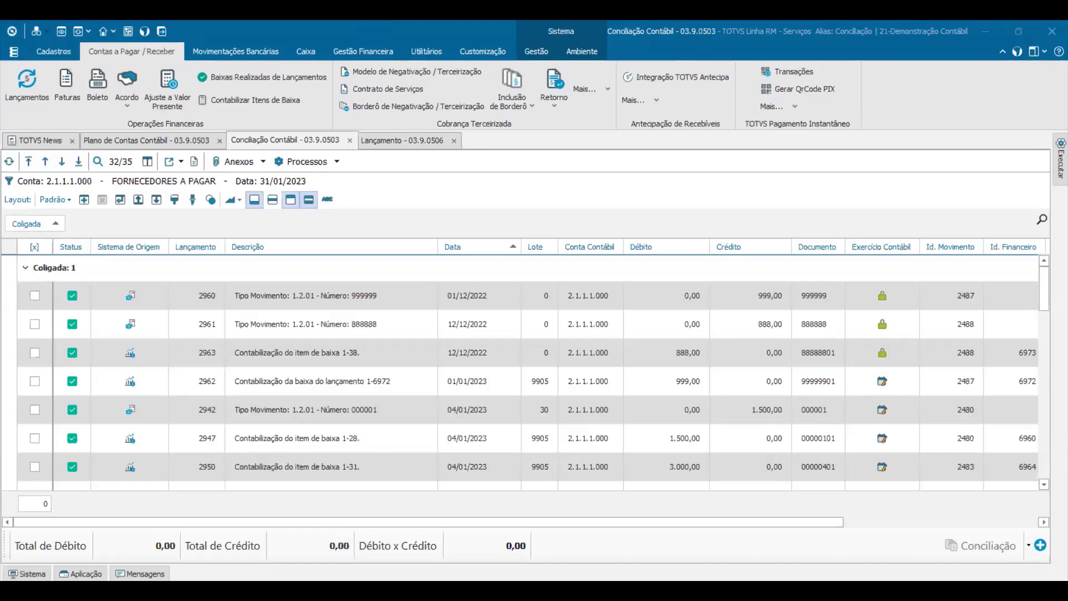
click(861, 523)
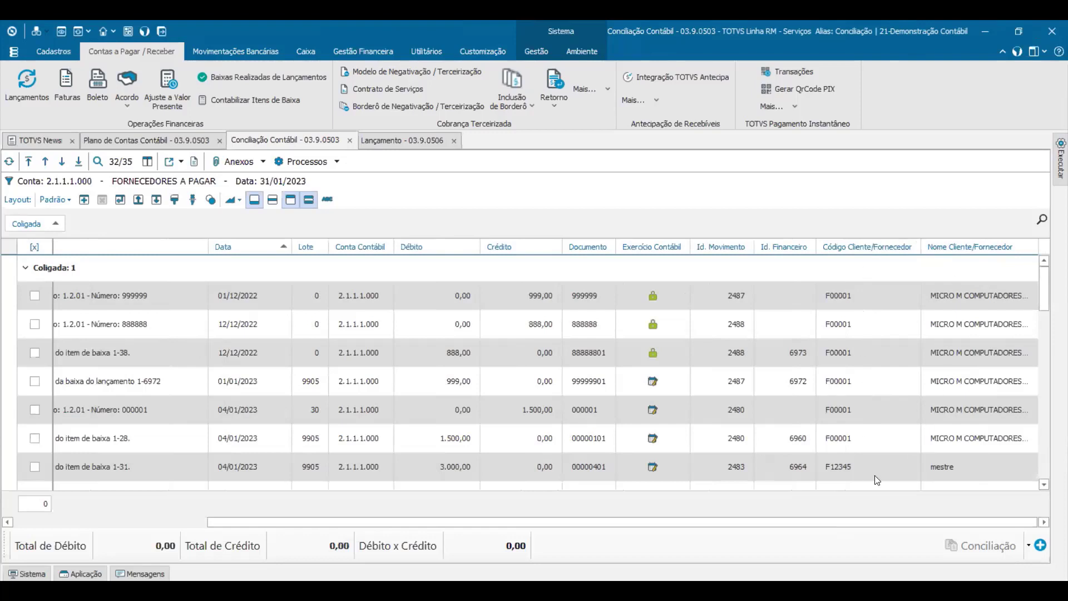
scroll(877, 480, down, 5)
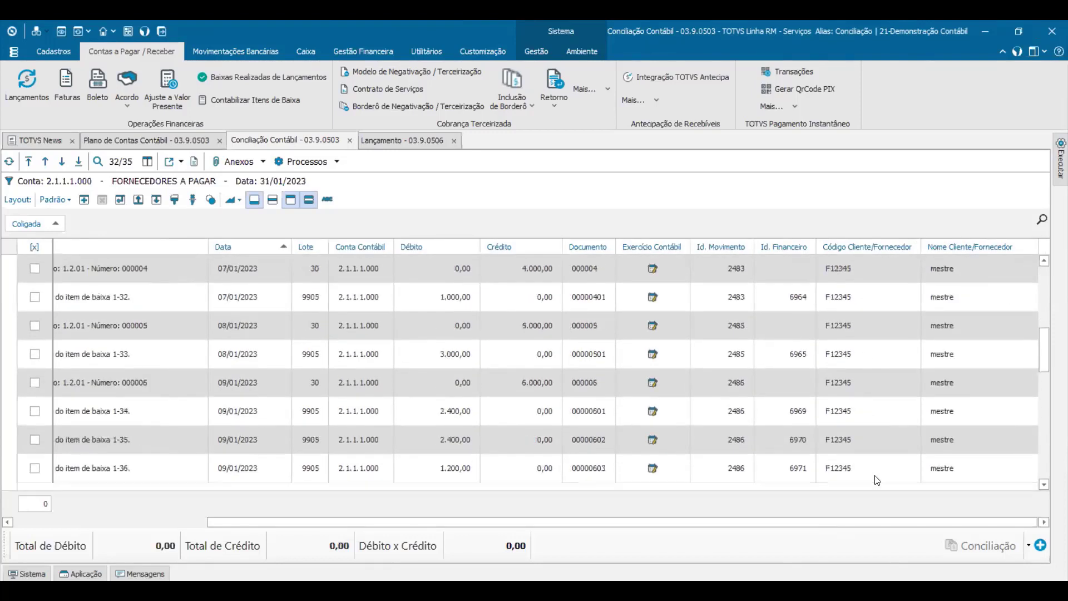
scroll(878, 480, down, 5)
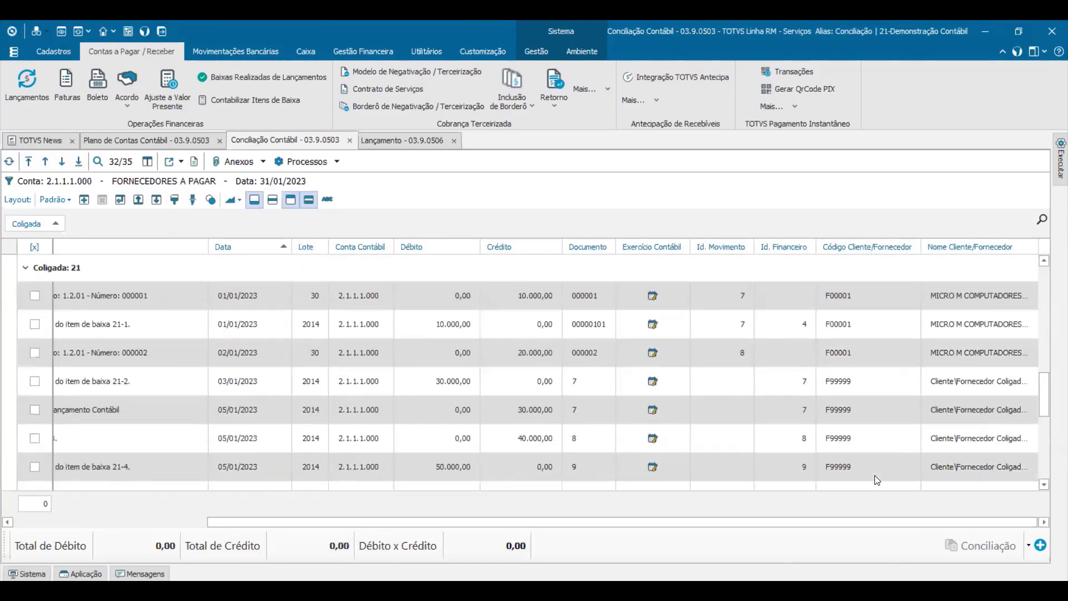
scroll(877, 479, down, 4)
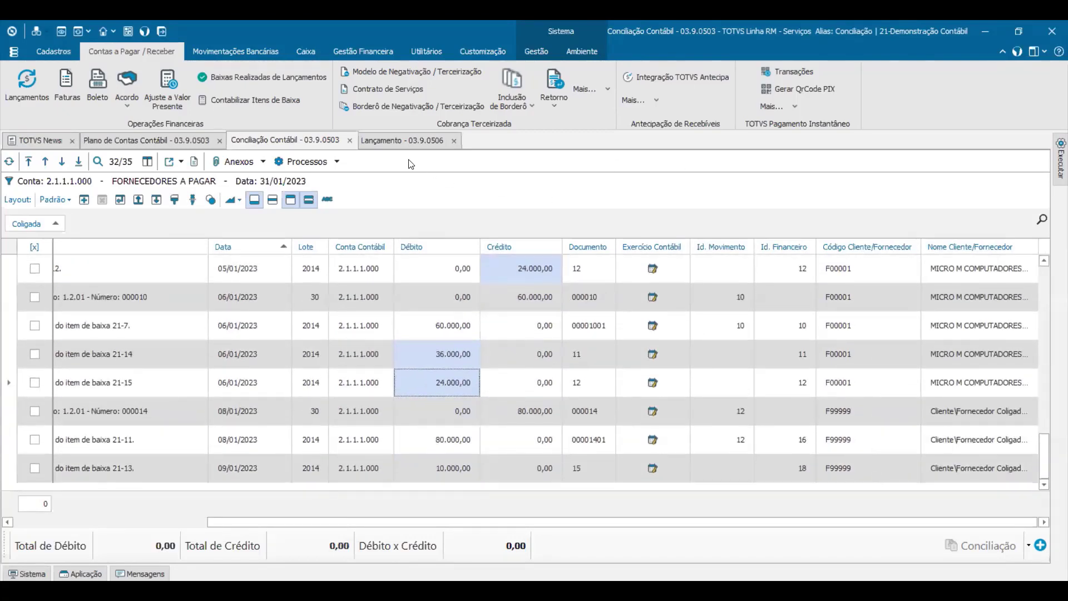
Step: Close the financial Lançamento view and change the system context to Coligada 1 - TOTVS SA
click(408, 140)
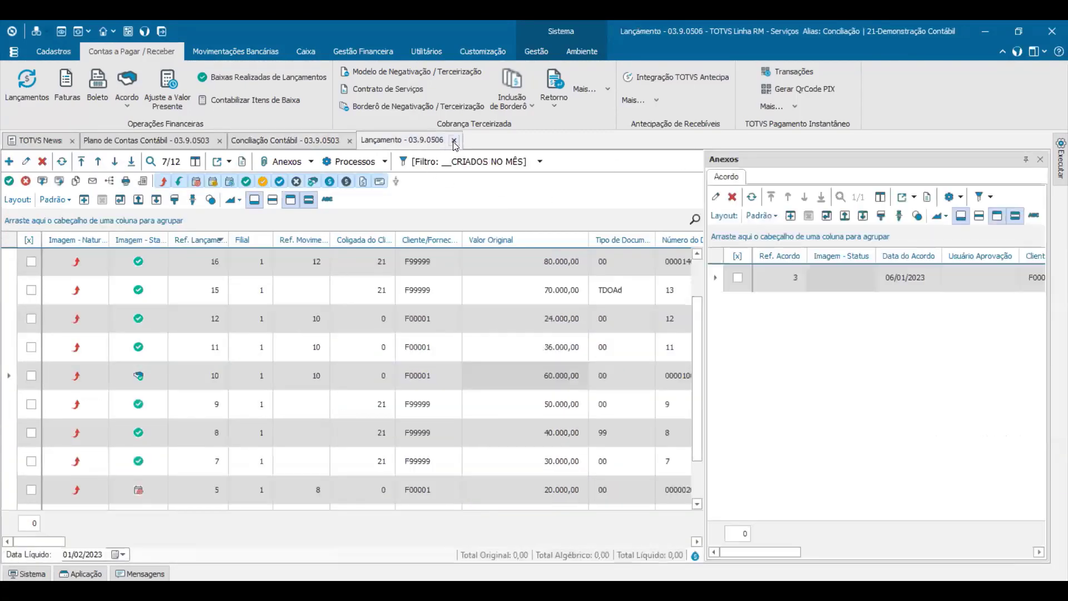
click(454, 141)
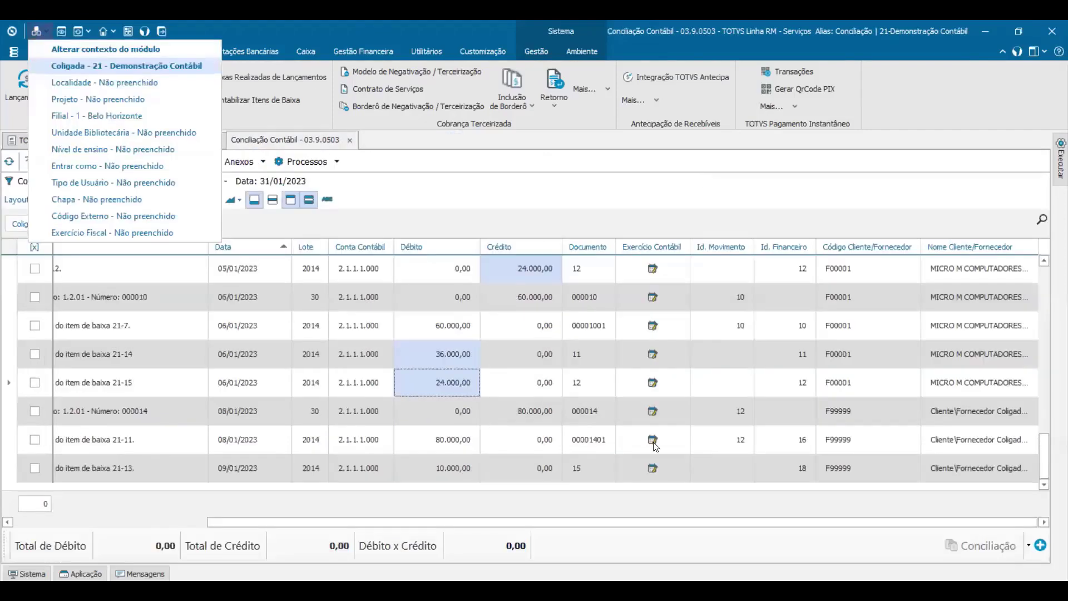
click(73, 65)
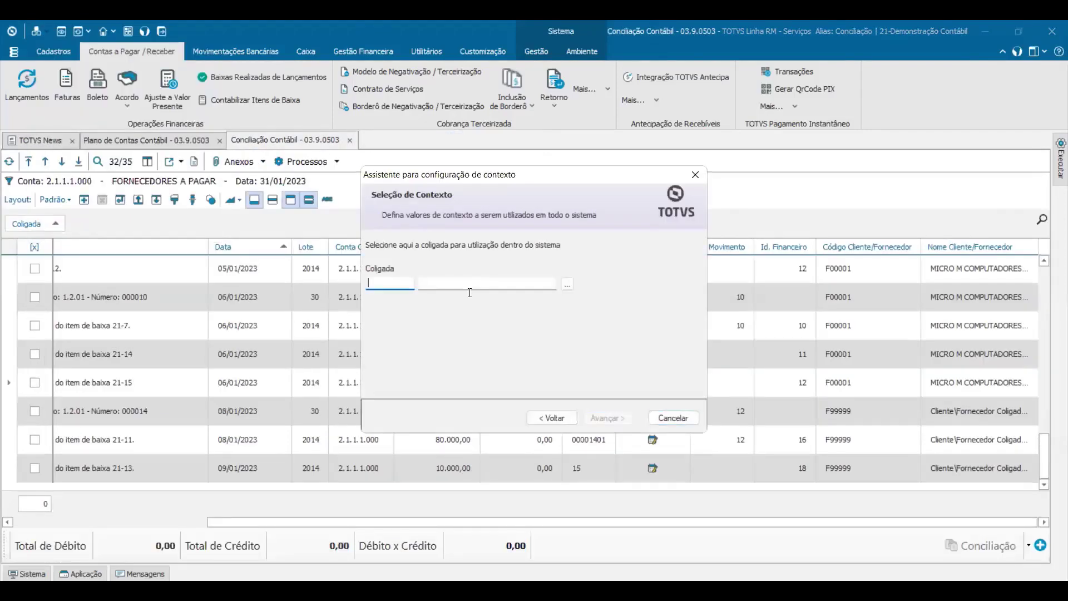
text(1)
key(Tab)
click(609, 418)
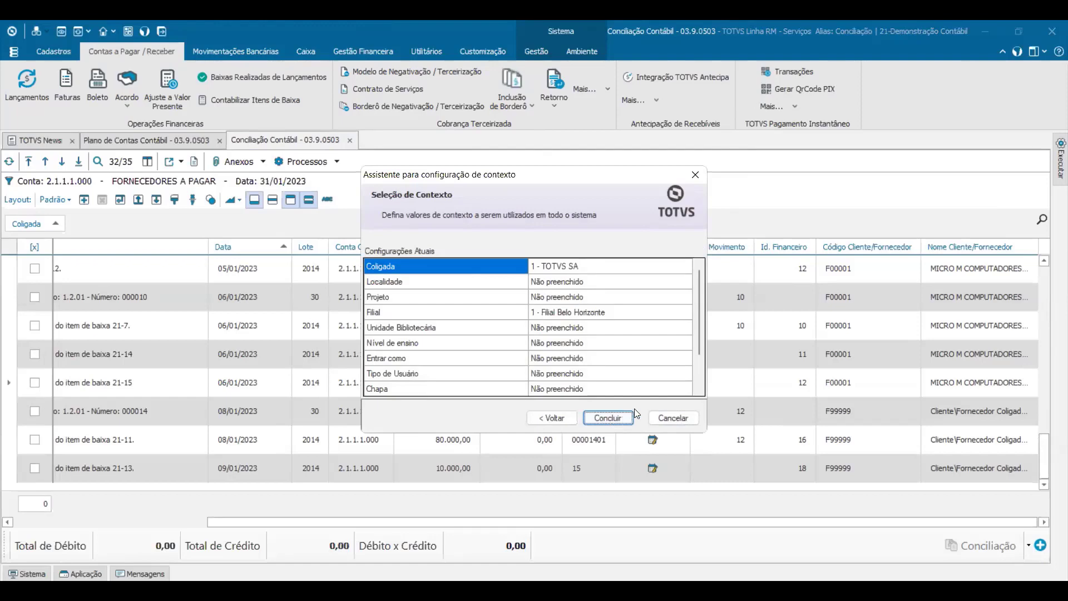
click(635, 411)
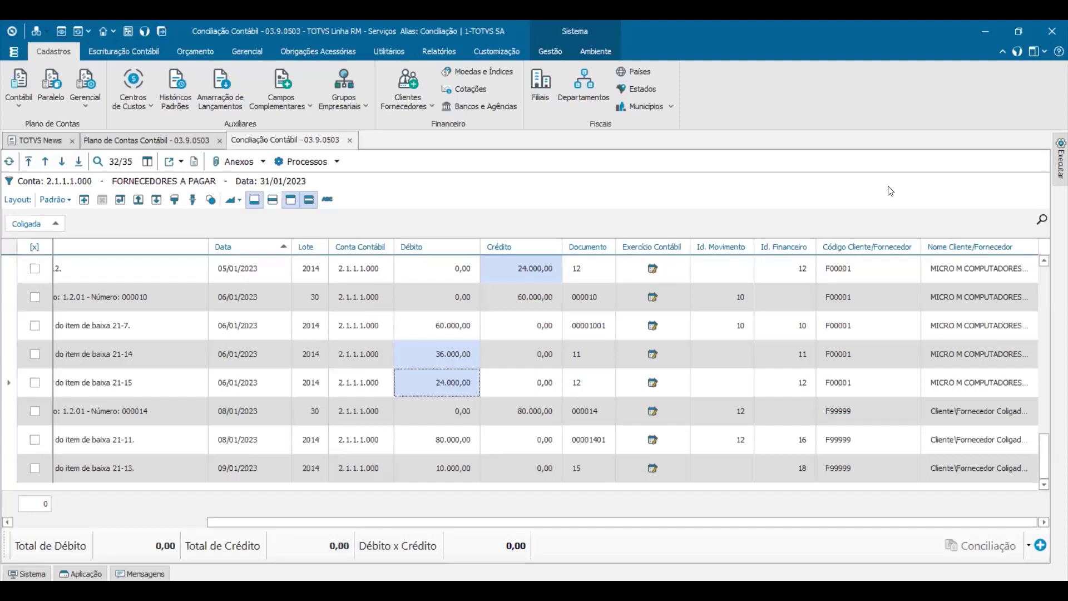
Step: Check the origin system and description of Coligada 21 movement 000010, and display the Plano de Contas Contábil
key(alt+Tab)
click(99, 522)
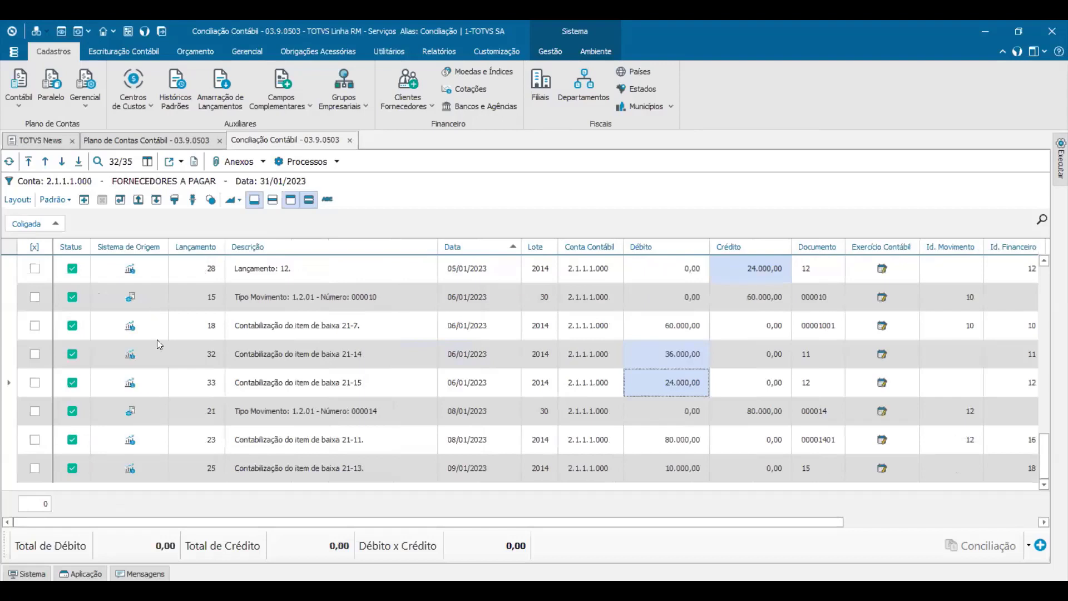
mouse_move(138, 295)
key(alt+Tab)
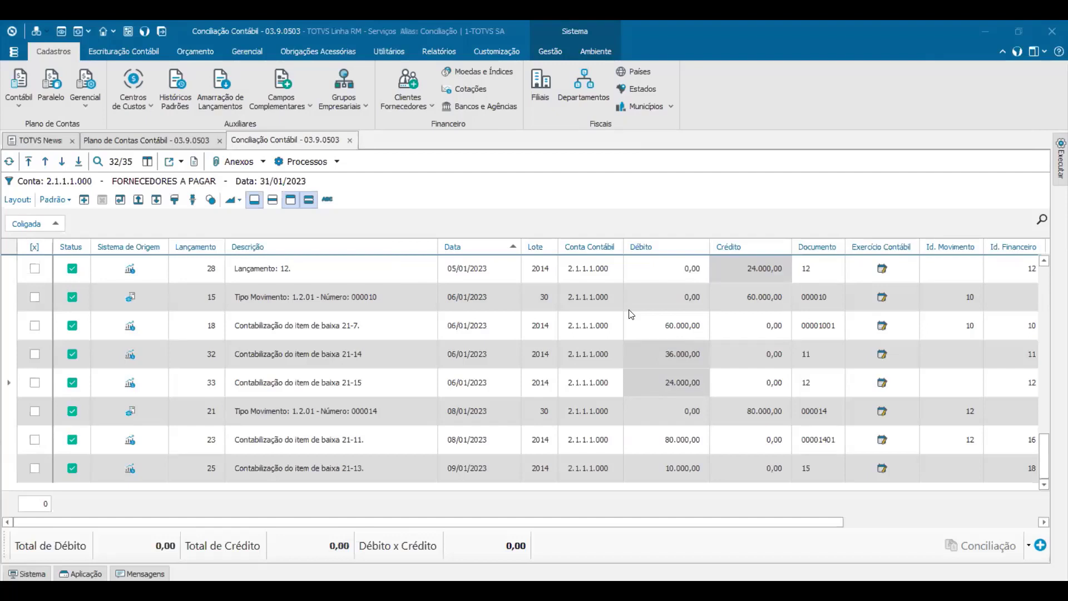
click(239, 306)
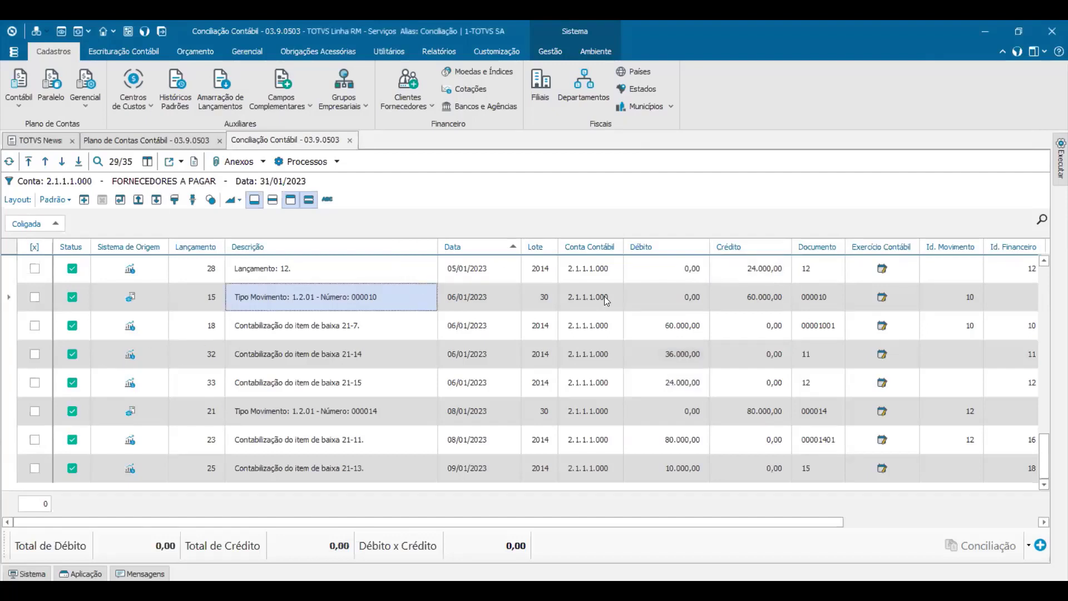
click(136, 140)
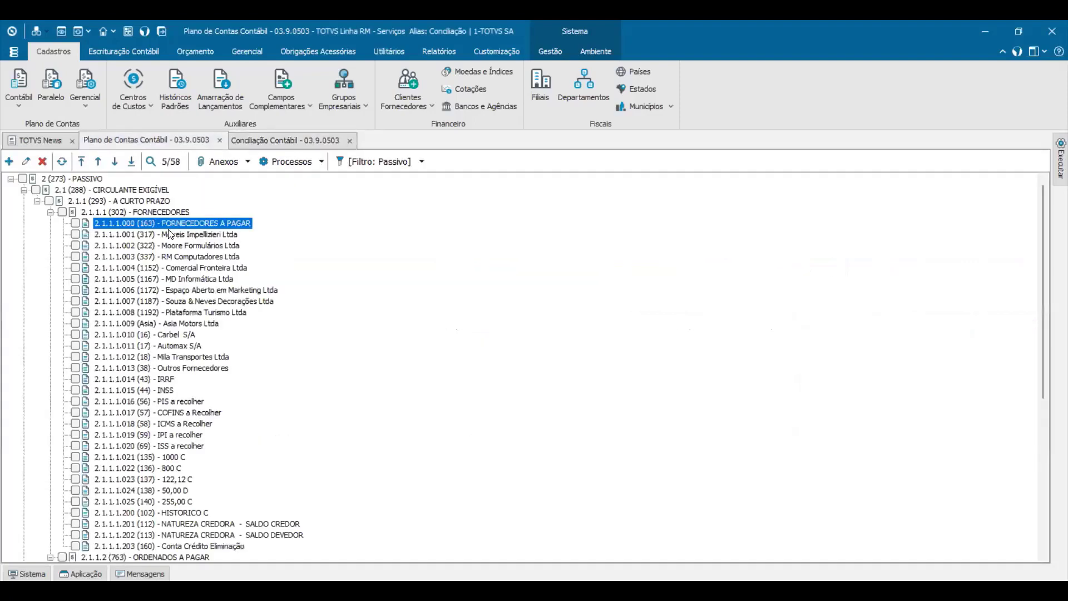
Step: Check the Conciliação settings of the parent account FORNECEDORES in the chart of accounts without changing them
click(135, 211)
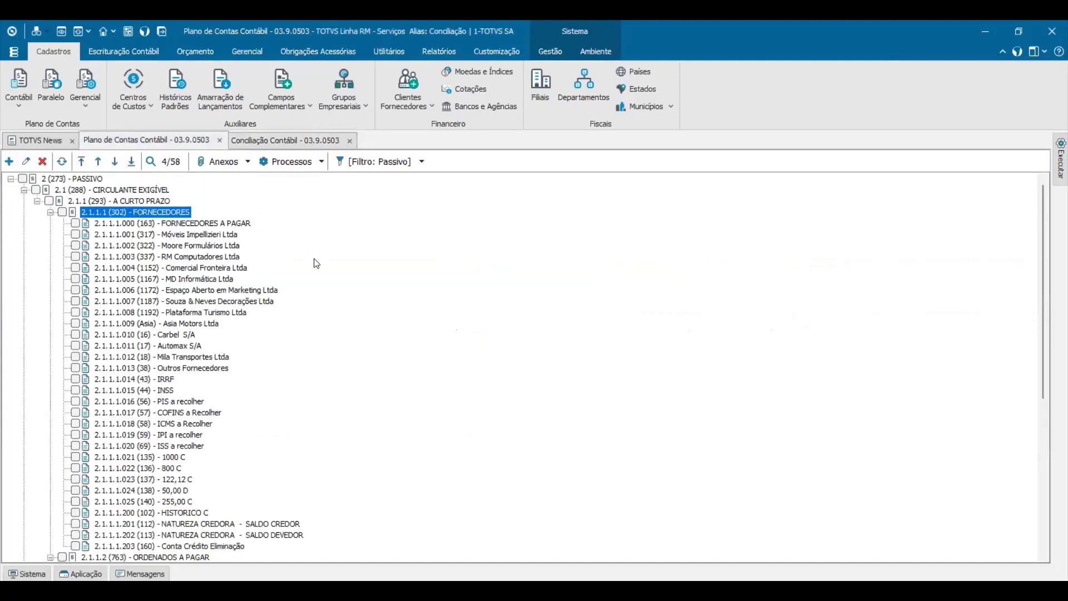
click(537, 172)
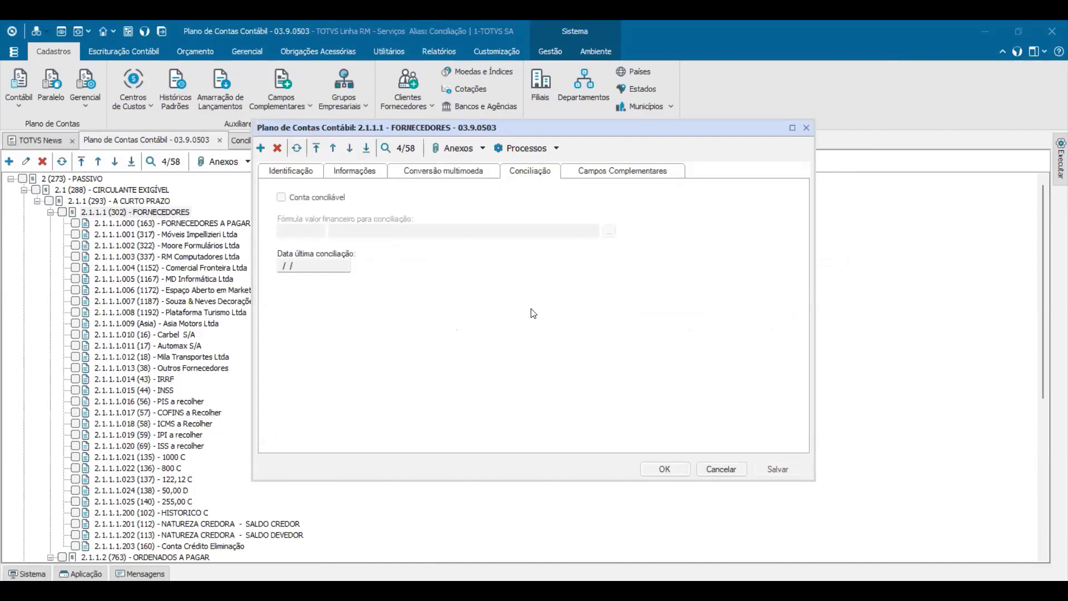
click(707, 470)
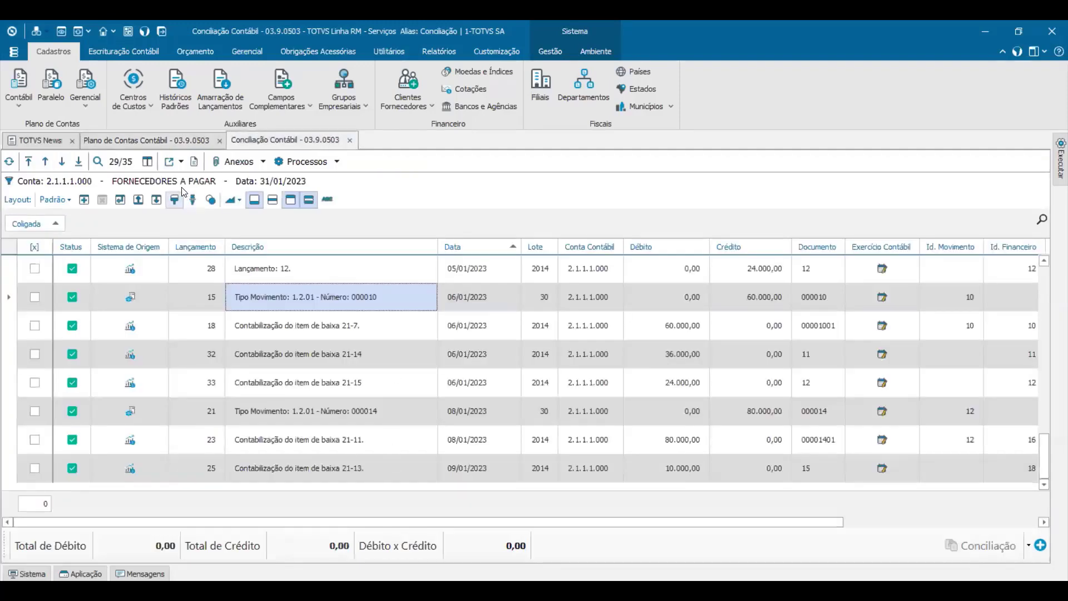
Step: Reload the FORNECEDORES A PAGAR reconciliation for 01/12/2022 to 31/01/2023 with Coligada 21, excluding entries already reconciled
click(157, 182)
click(395, 413)
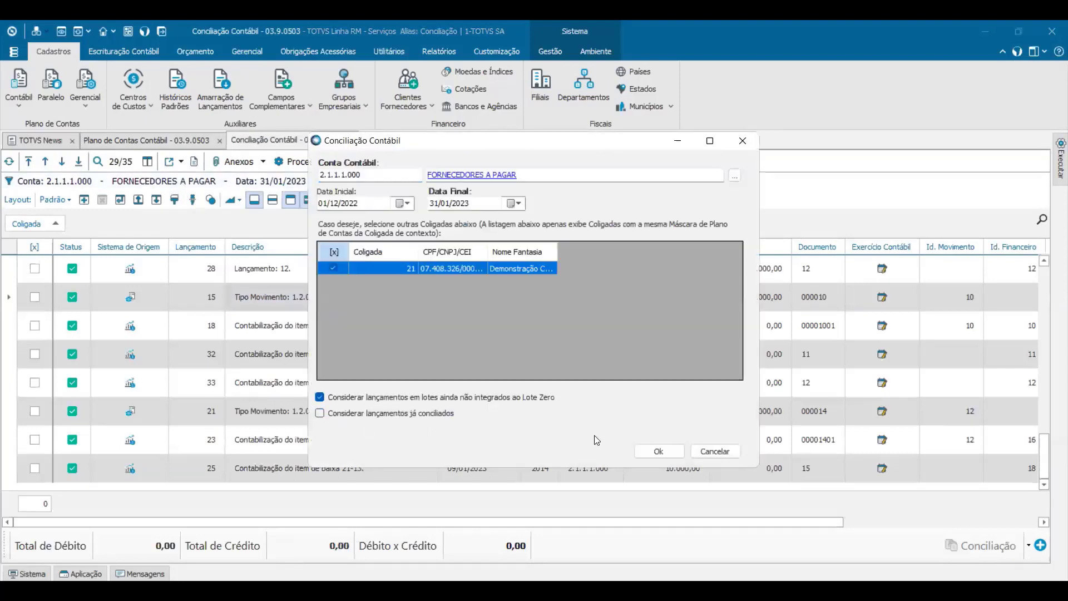
click(659, 451)
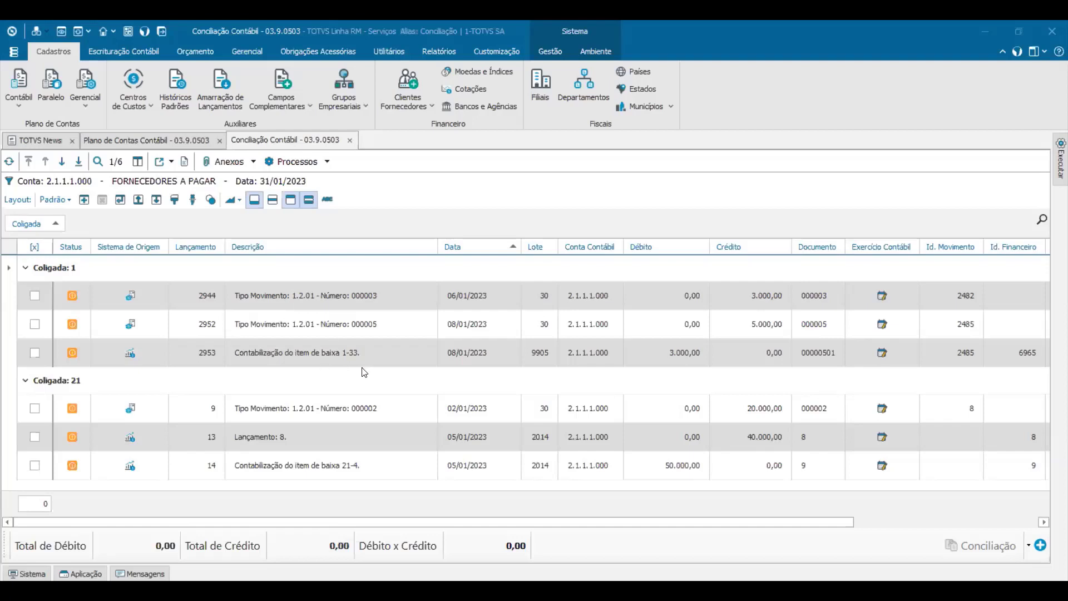
Step: Compare the description and Código Cliente/Fornecedor of movement 000005 with the other pending entries of Coligada 1
click(383, 326)
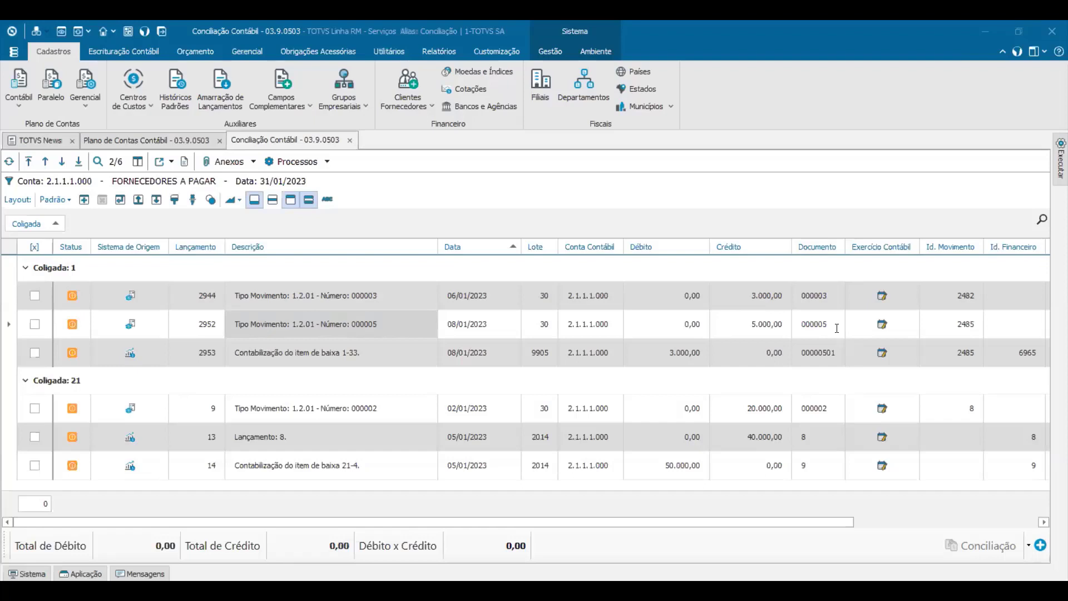
click(420, 525)
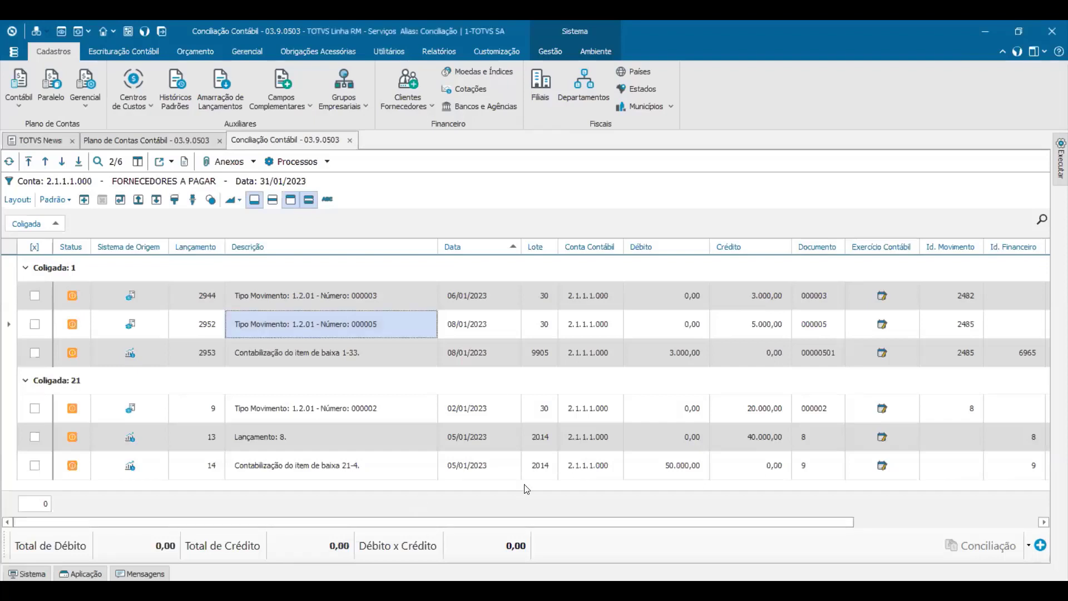
click(873, 521)
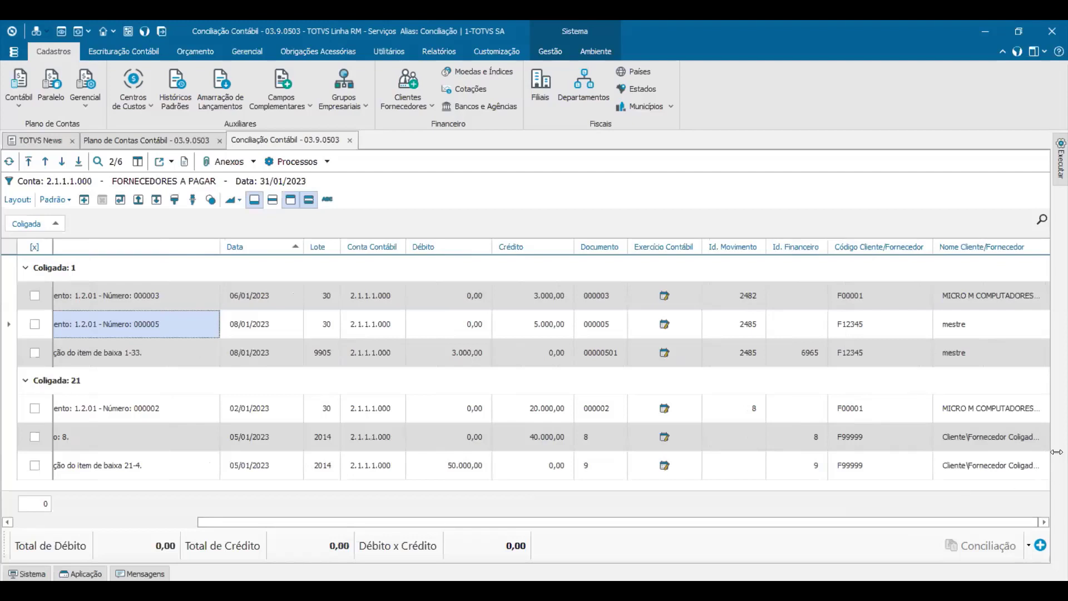
click(896, 298)
click(896, 325)
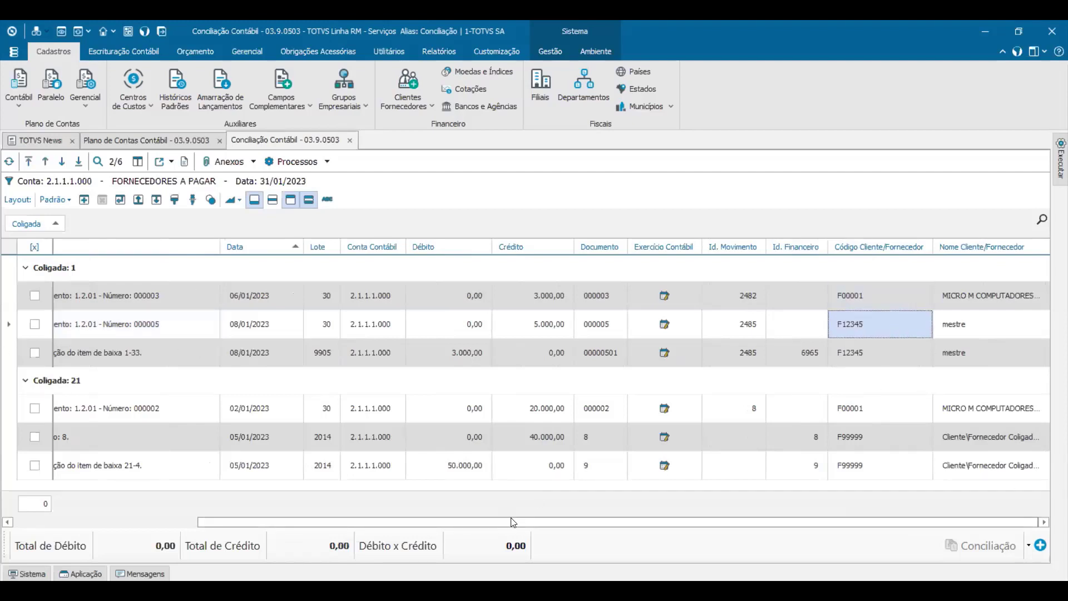
scroll(514, 523, left, 1)
drag(270, 557, 119, 549)
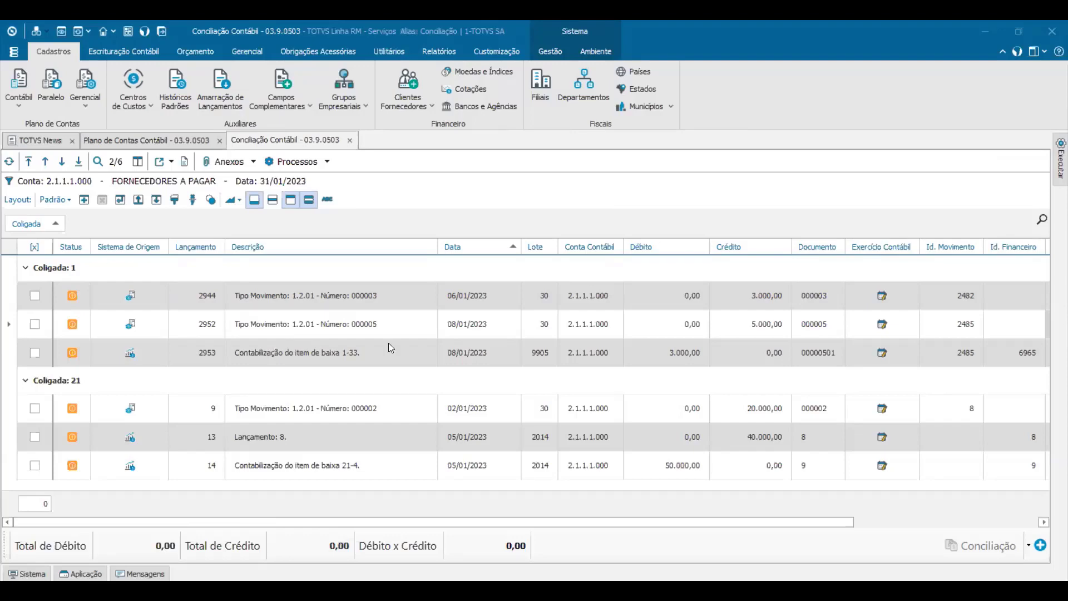
Step: Display the Conciliação settings of the FORNECEDORES A PAGAR account and try to clear its Conta conciliável option
click(118, 139)
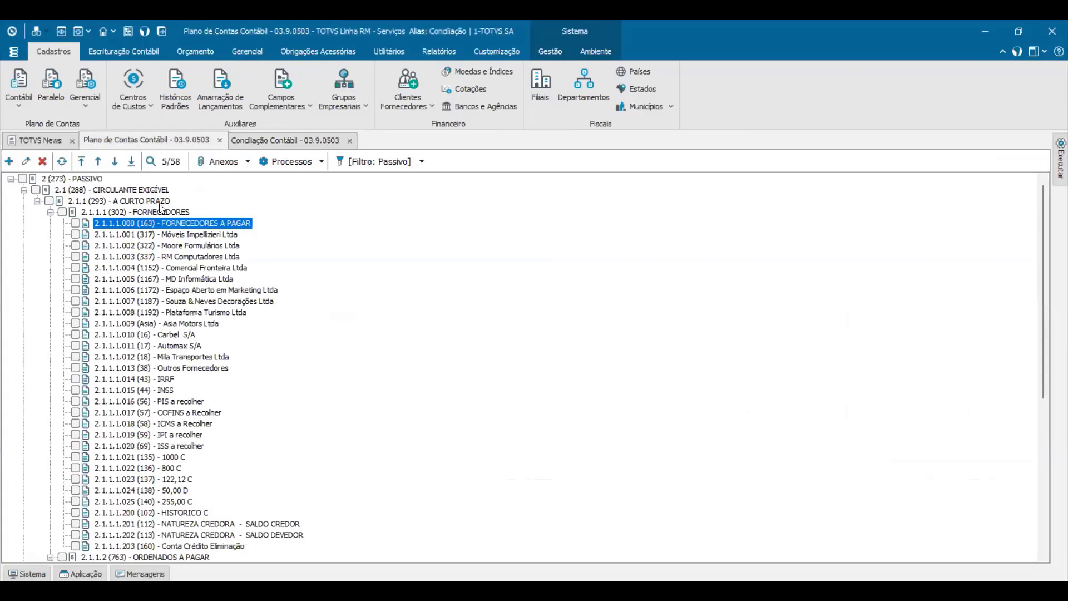
double_click(195, 224)
click(525, 173)
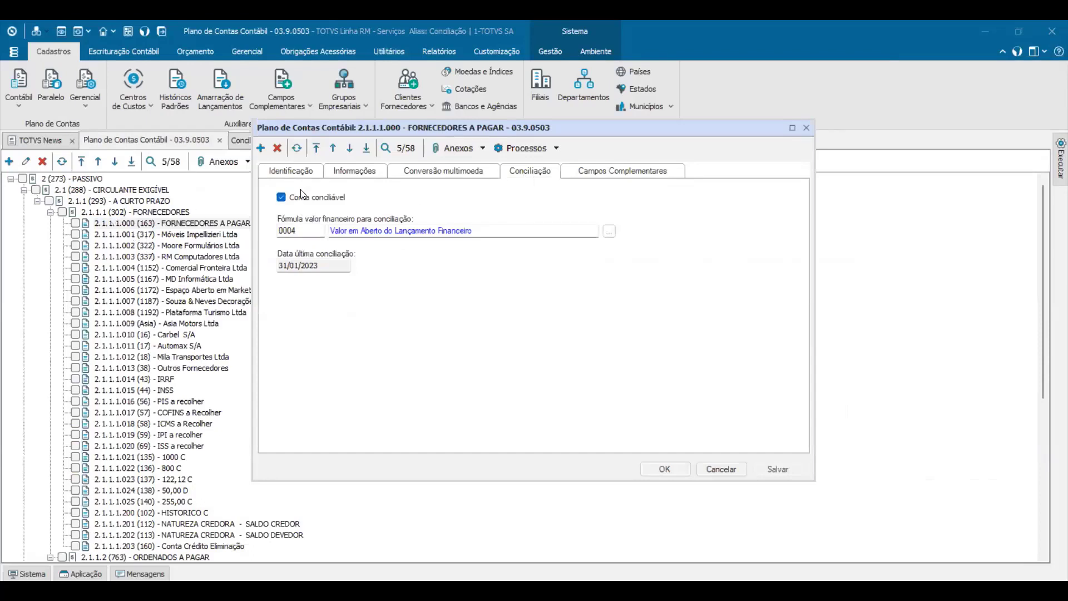
click(281, 197)
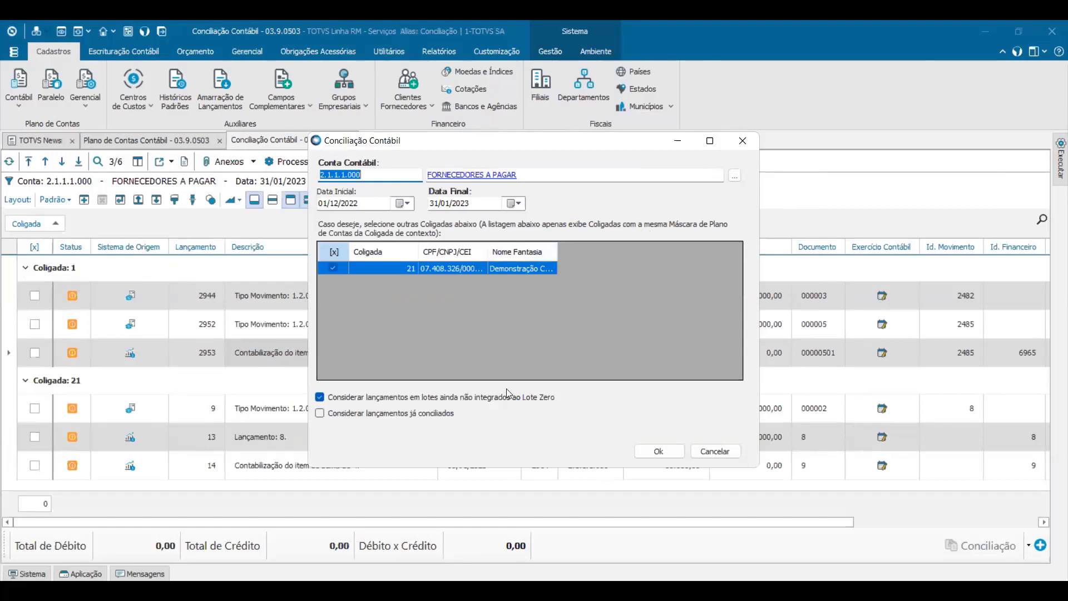
Step: Reload the FORNECEDORES A PAGAR reconciliation with Coligada 21, including entries already reconciled
click(363, 412)
click(659, 452)
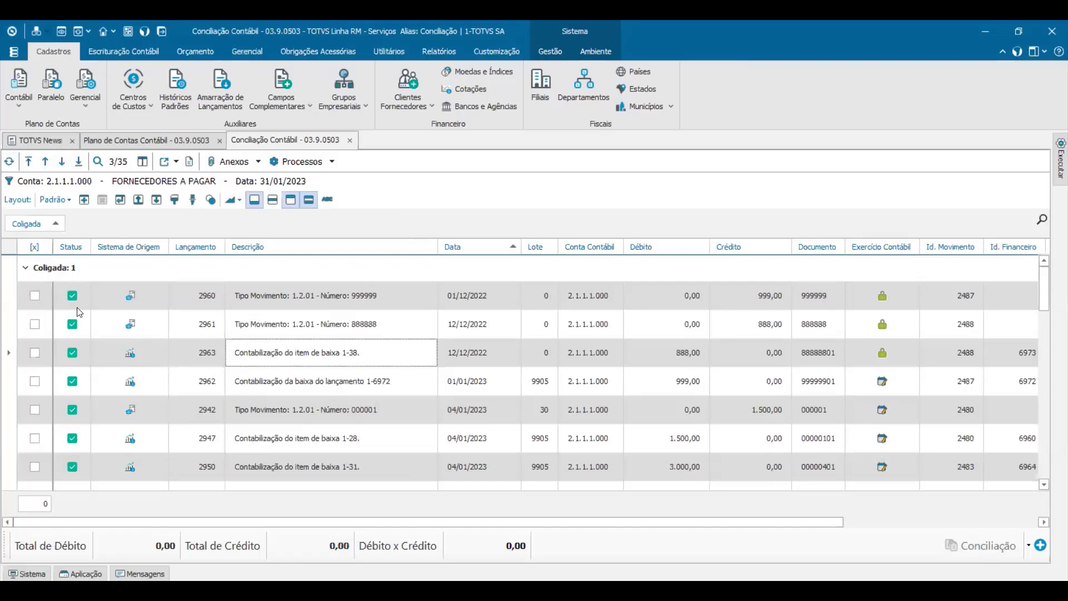
Step: Undo the reconciliation of the entries of Coligada 1 and Coligada 21 that are already reconciled
click(156, 374)
click(35, 295)
scroll(67, 344, down, 5)
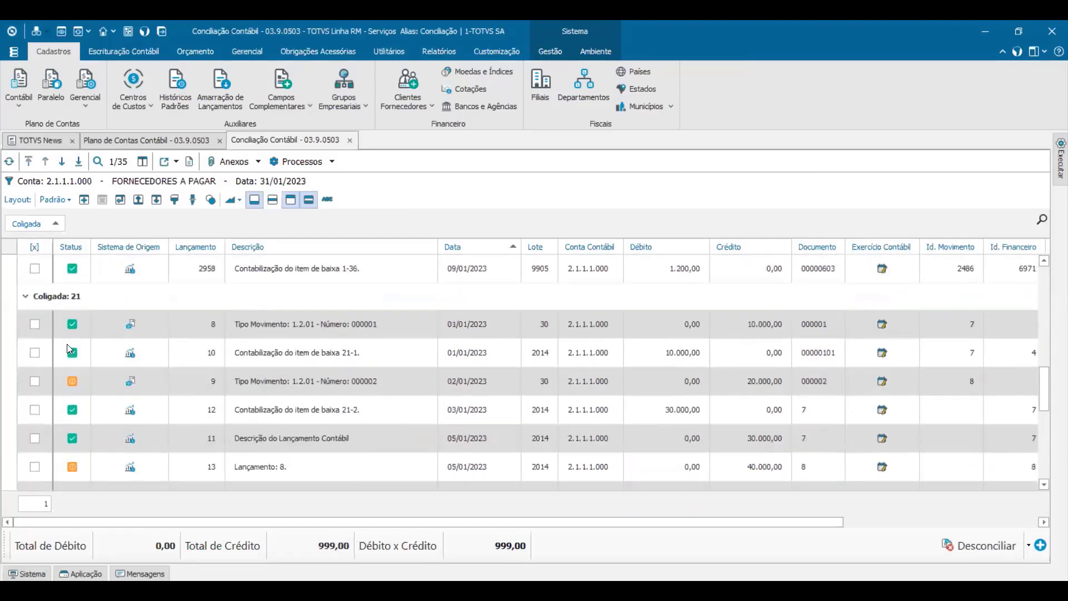
click(35, 324)
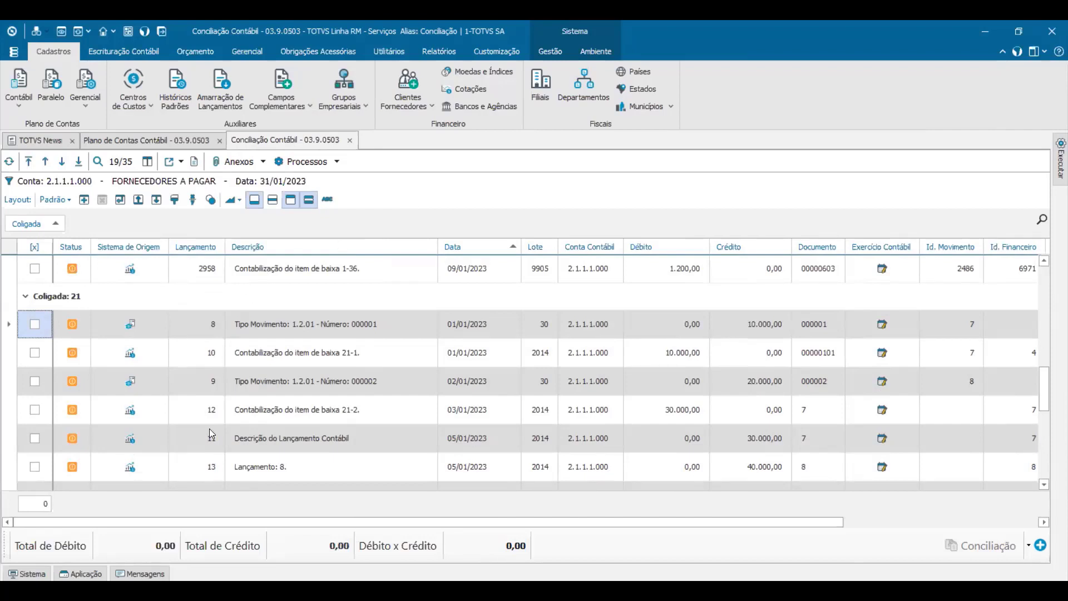
scroll(210, 429, up, 6)
scroll(209, 428, up, 1)
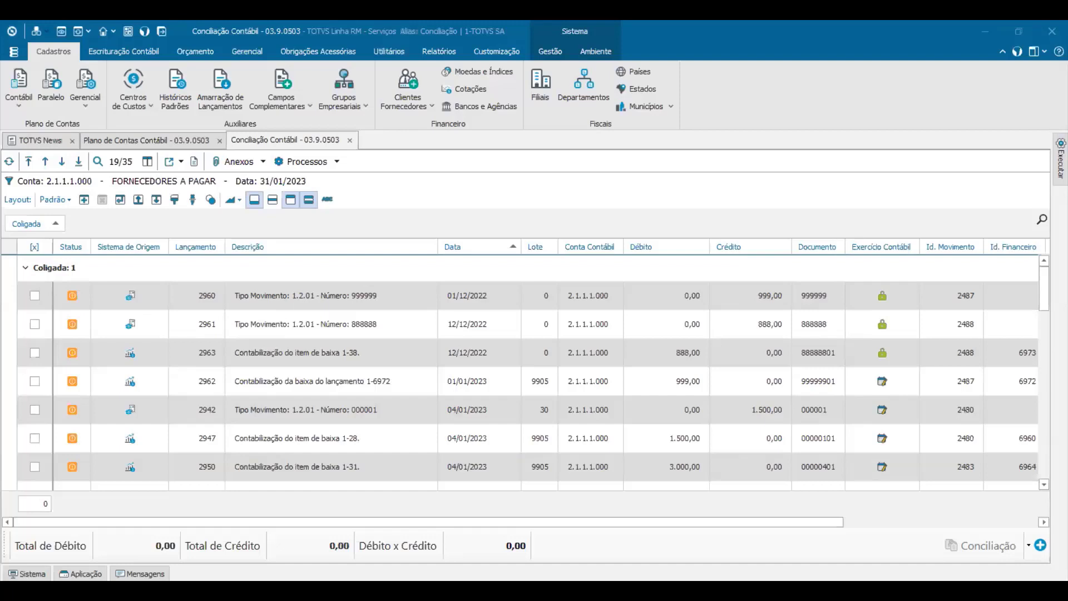
Step: Filter the reconciliation entries by Sistema de Origem equal to Financeiro
click(190, 388)
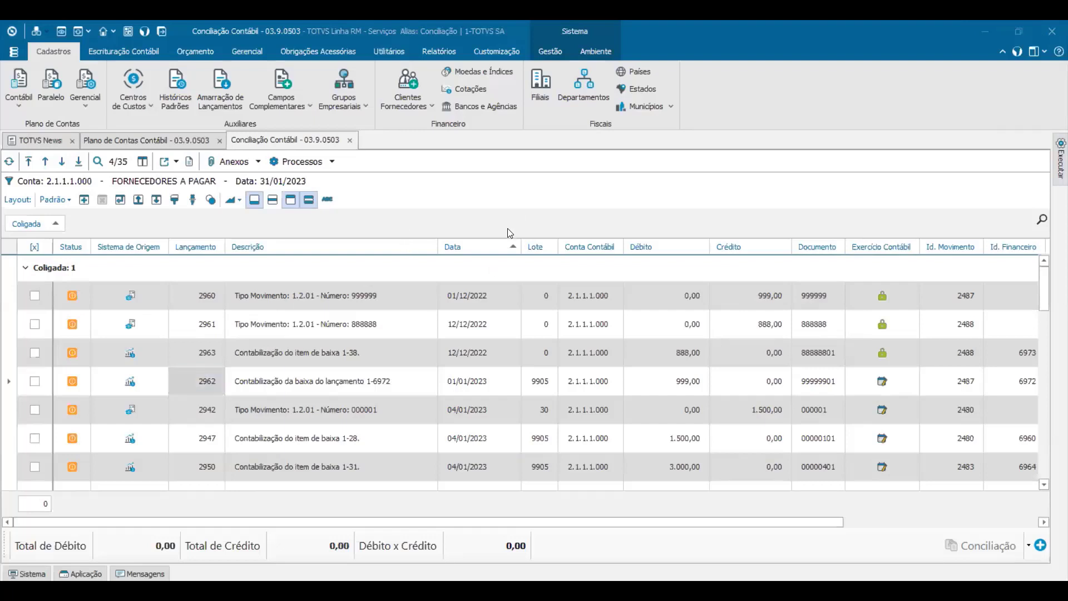
scroll(337, 431, down, 3)
scroll(337, 427, down, 1)
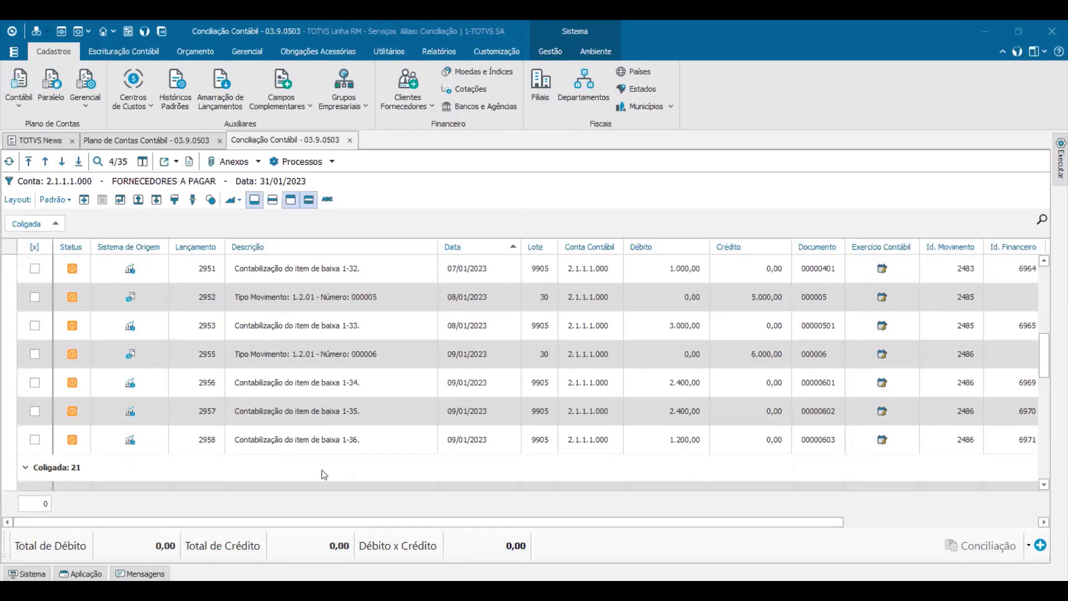
click(164, 245)
click(177, 282)
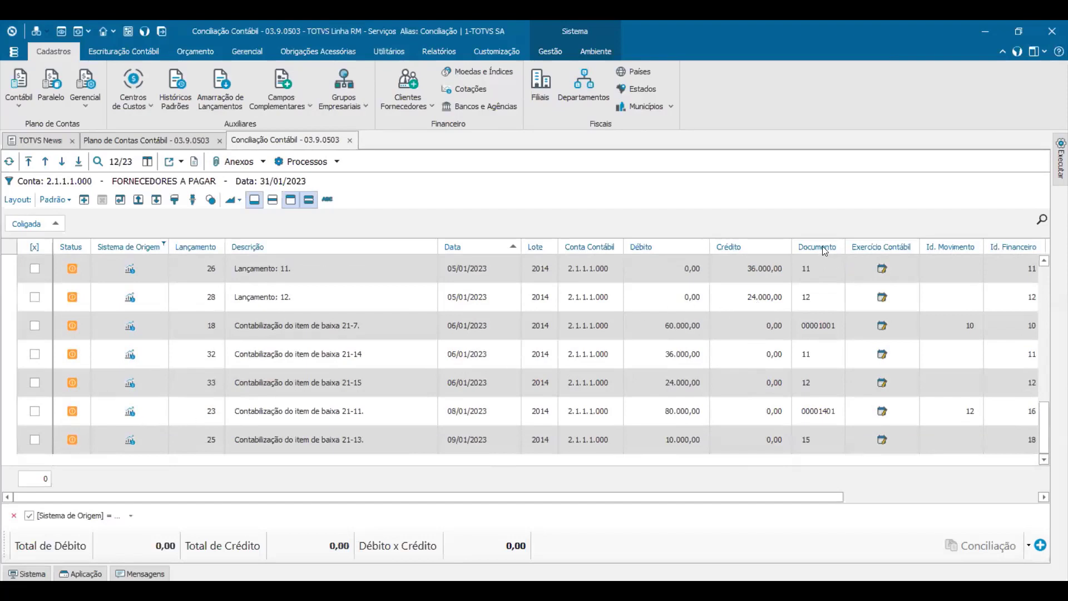
Step: Highlight the credits of Lançamento 11 and Lançamento 12 together with the debits of write-off items 21-14 and 21-15
click(752, 300)
scroll(758, 348, up, 1)
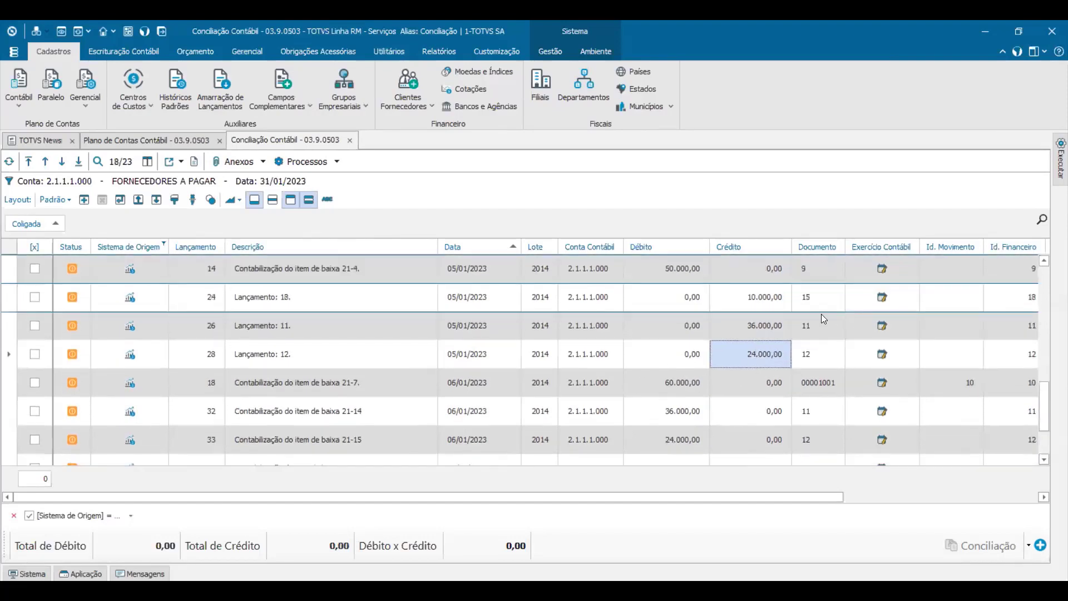
drag(762, 327, 751, 354)
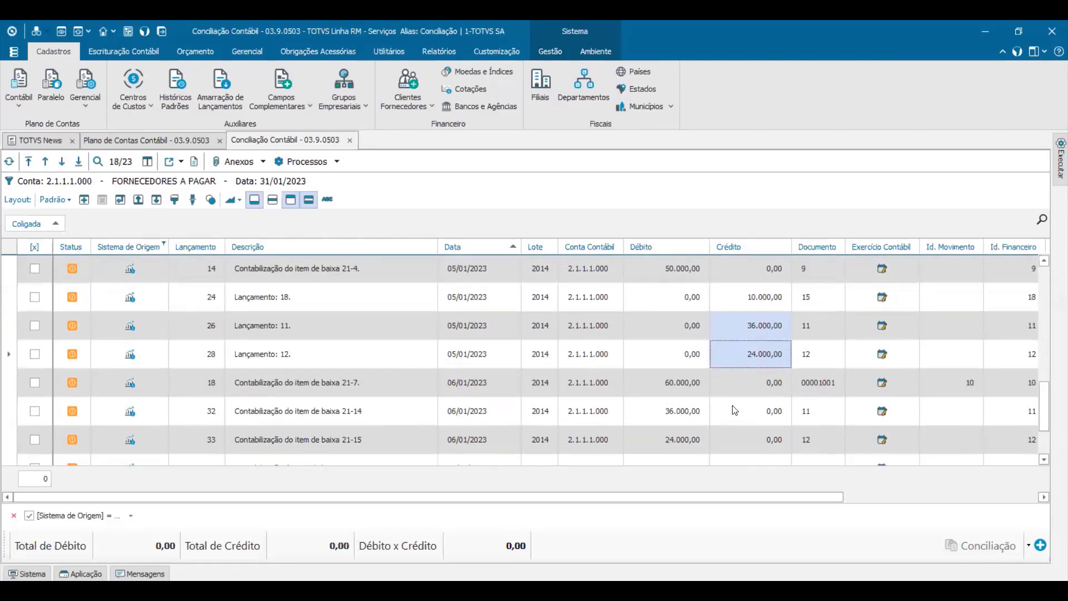
ctrl+drag(681, 418, 682, 440)
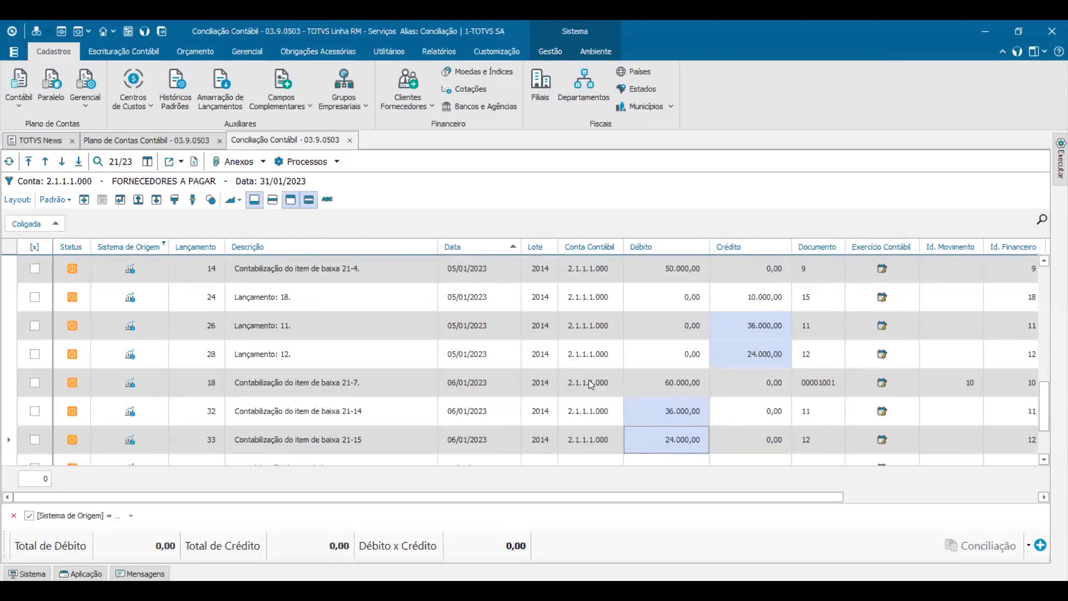
Step: Filter the entries by the Código Cliente/Fornecedor belonging to Lançamento 18
scroll(705, 388, up, 1)
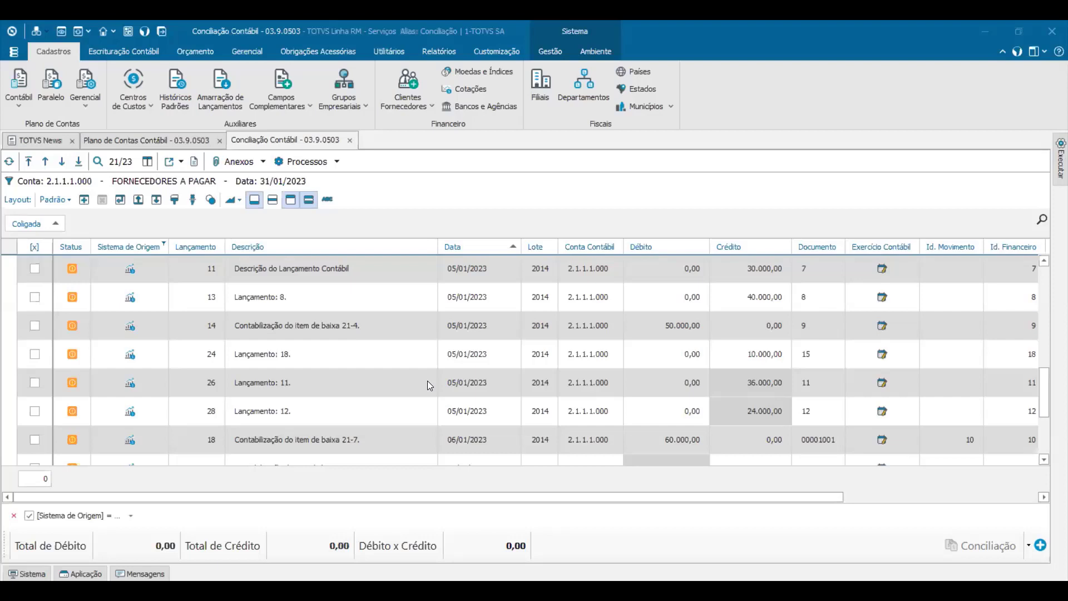
click(336, 353)
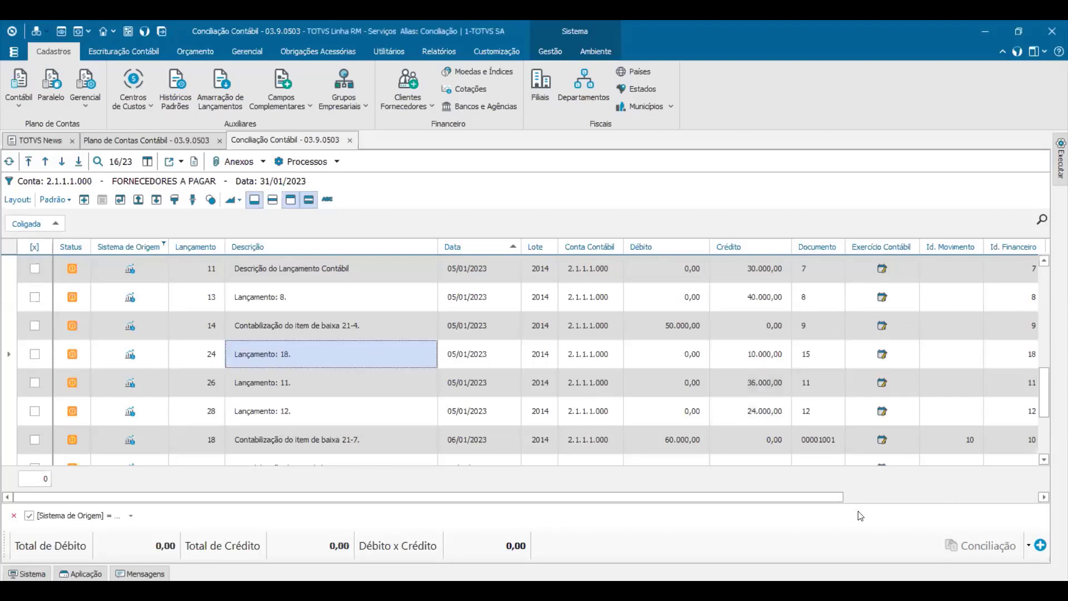
drag(841, 496, 1036, 497)
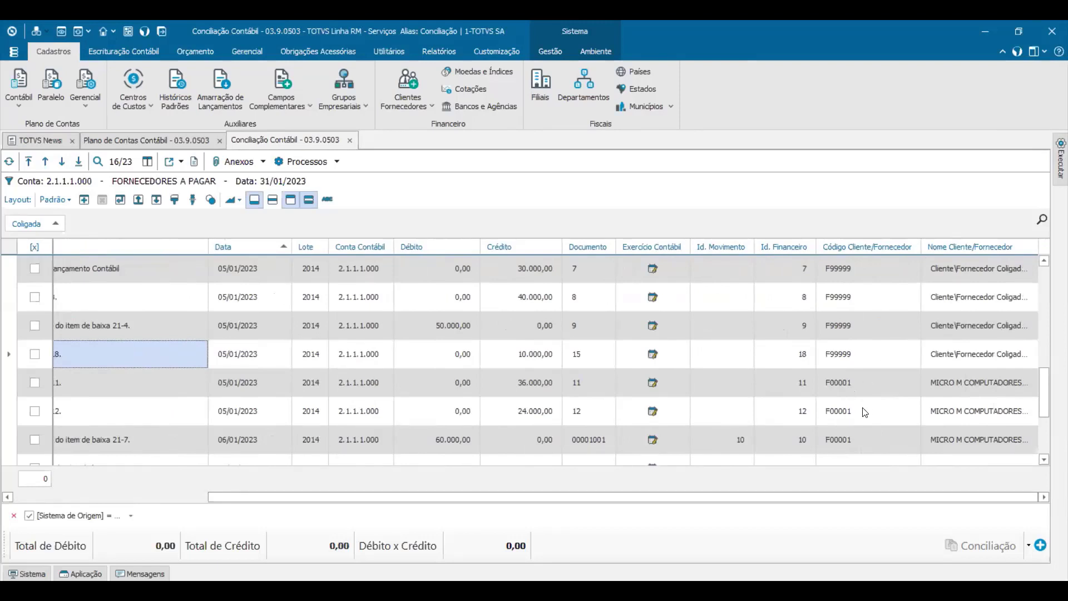
click(916, 246)
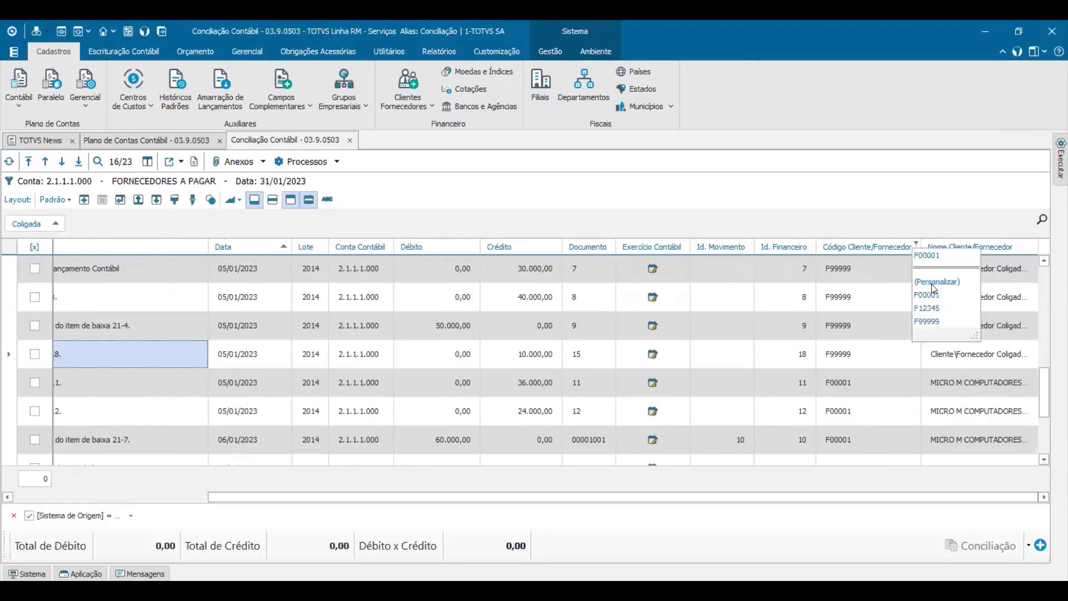
click(936, 321)
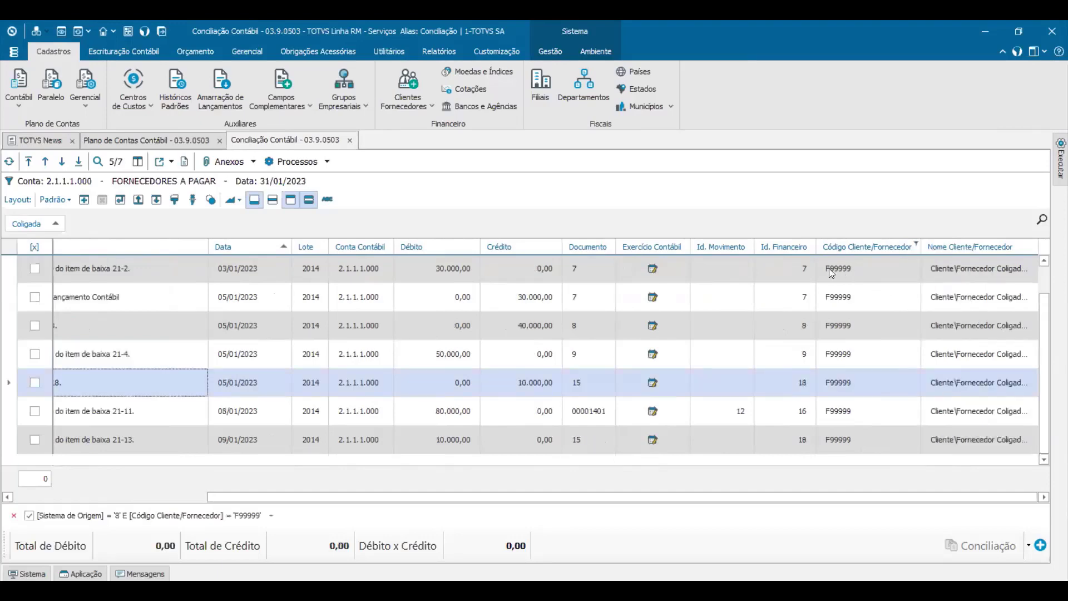
Step: Remove the Código Cliente/Fornecedor filter so that all suppliers are included
click(916, 245)
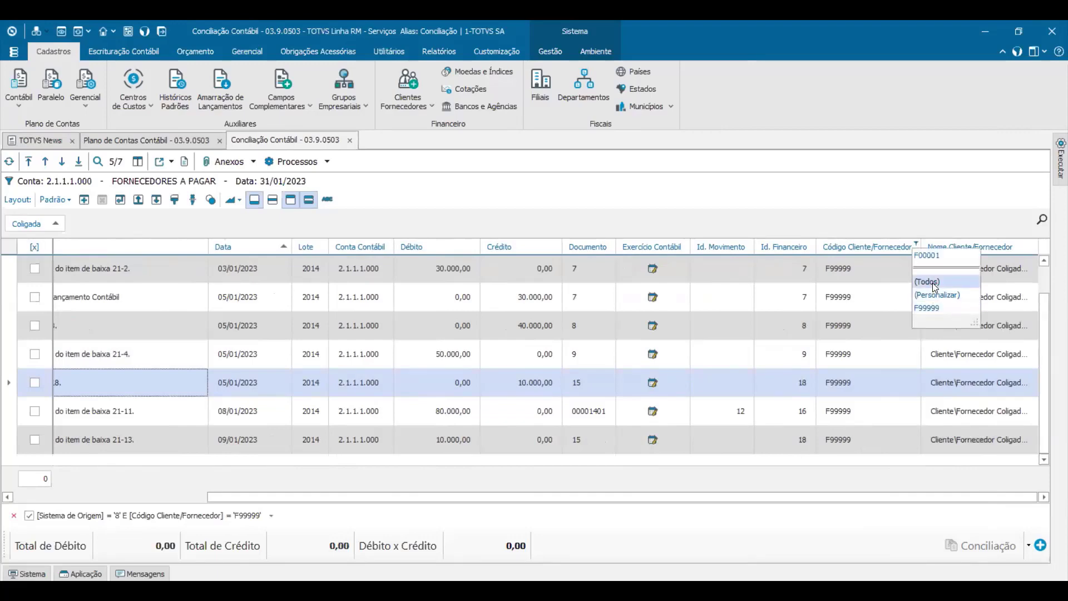
key(Return)
click(917, 247)
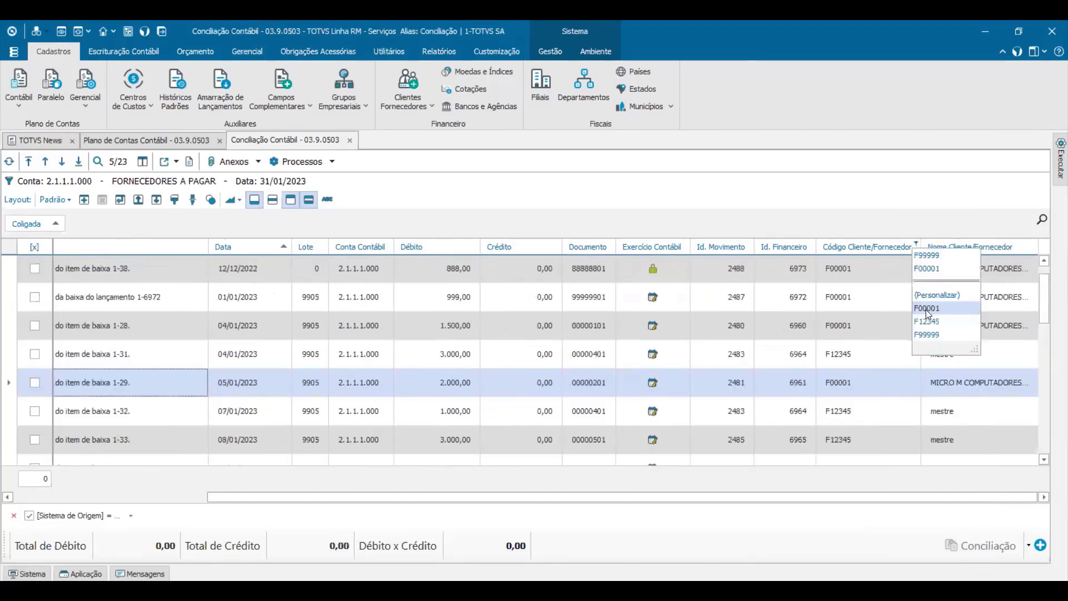
click(878, 300)
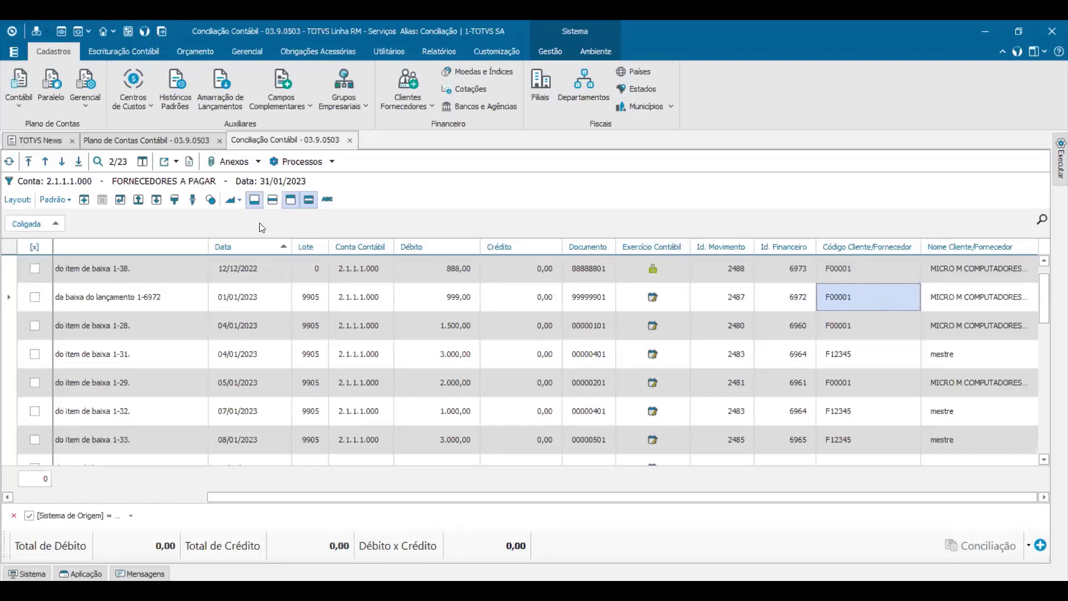
Step: Reset the Sistema de Origem filter to all origins and check which origin systems it offers
click(107, 495)
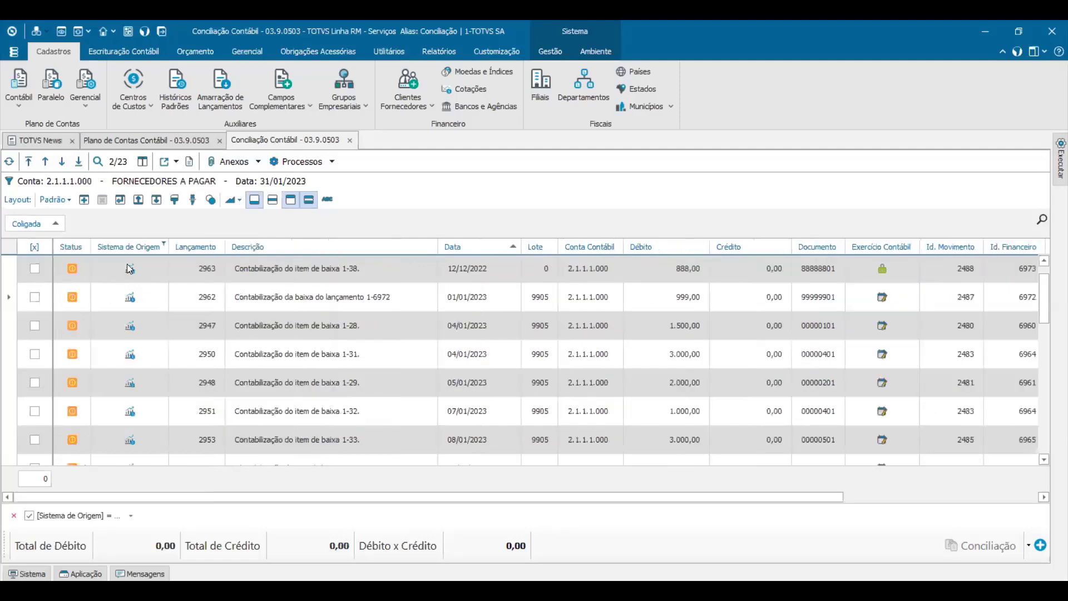
click(163, 247)
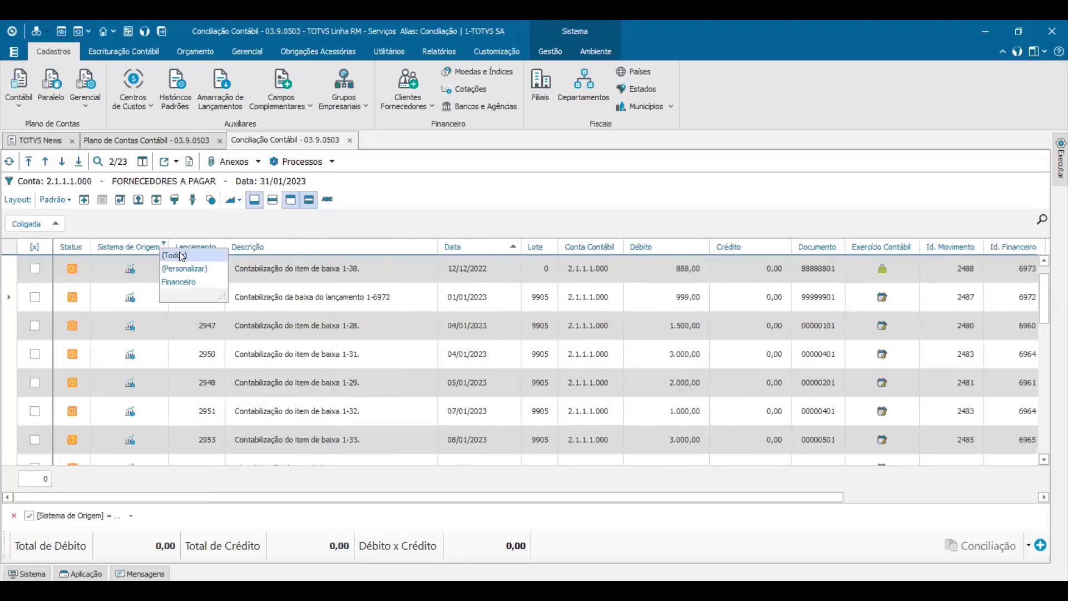
click(180, 252)
click(165, 245)
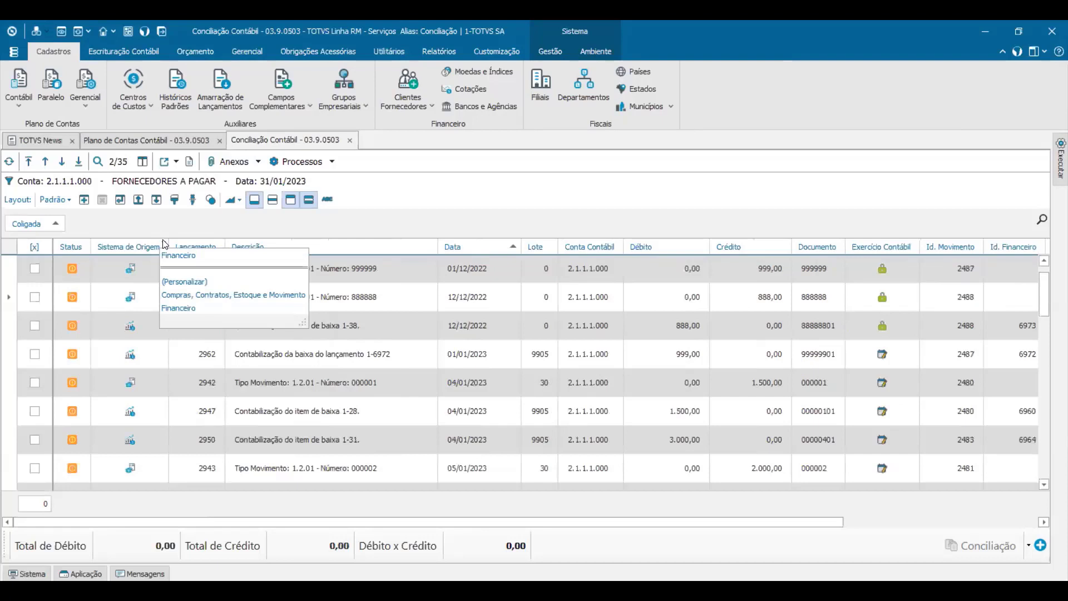
click(163, 241)
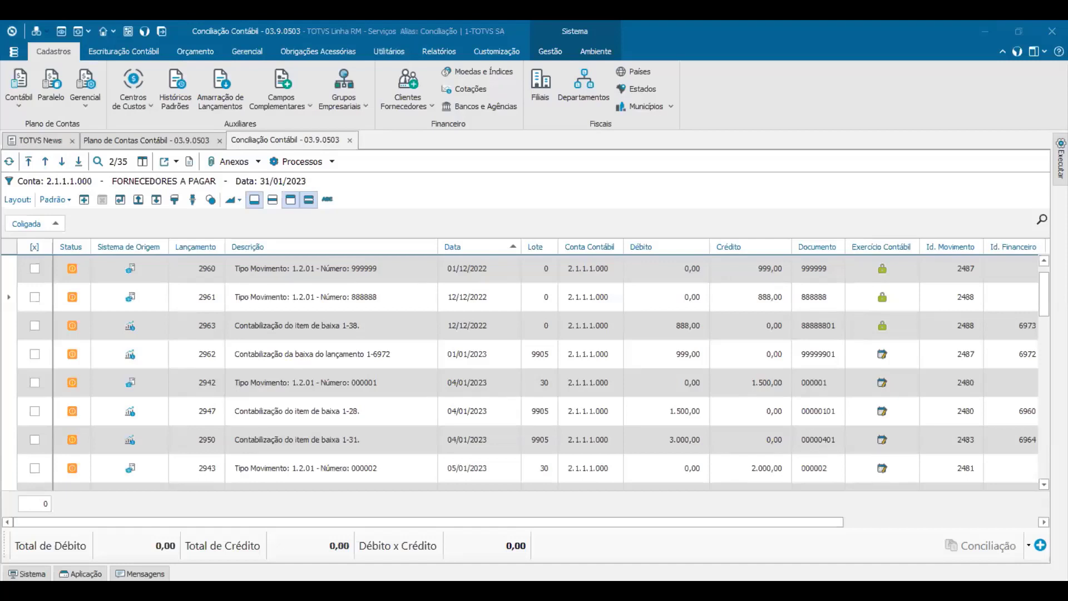
text(t)
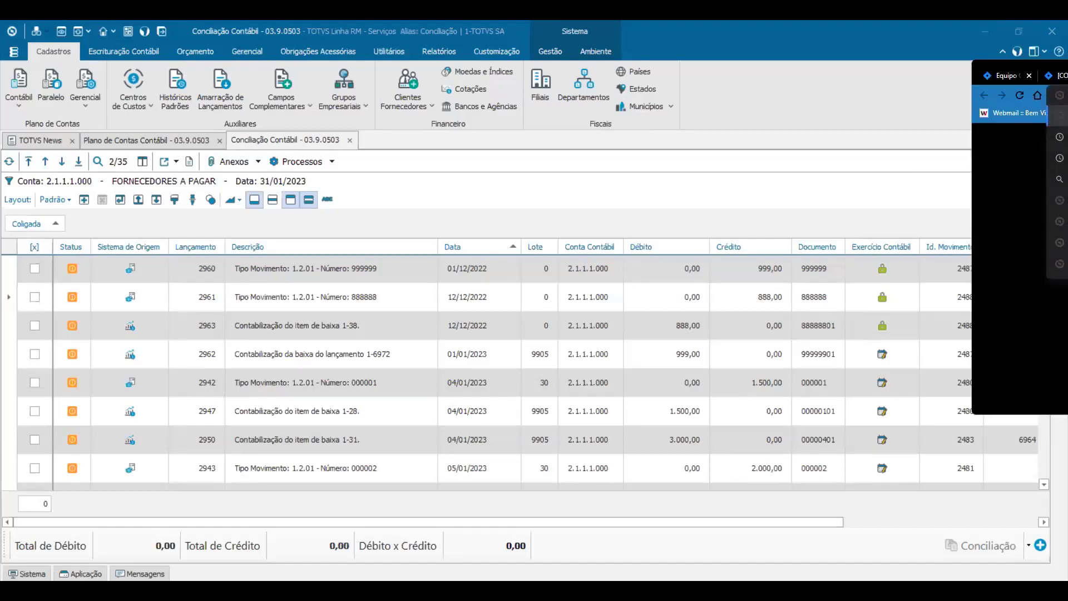
key(Return)
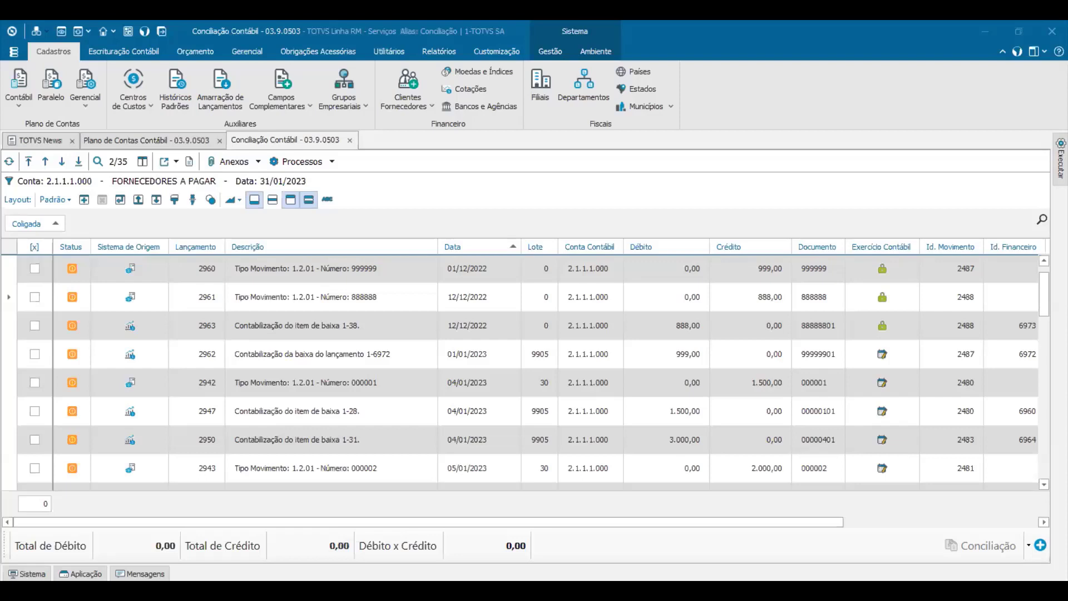
Step: Run Pré-Conciliar on the FORNECEDORES A PAGAR entries
click(318, 318)
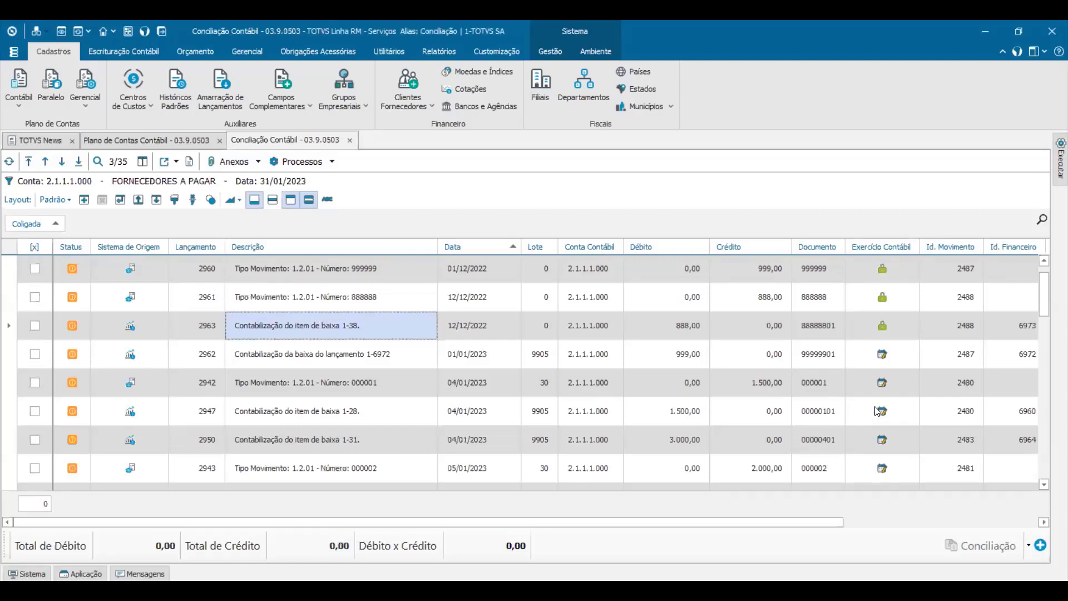
scroll(182, 328, up, 1)
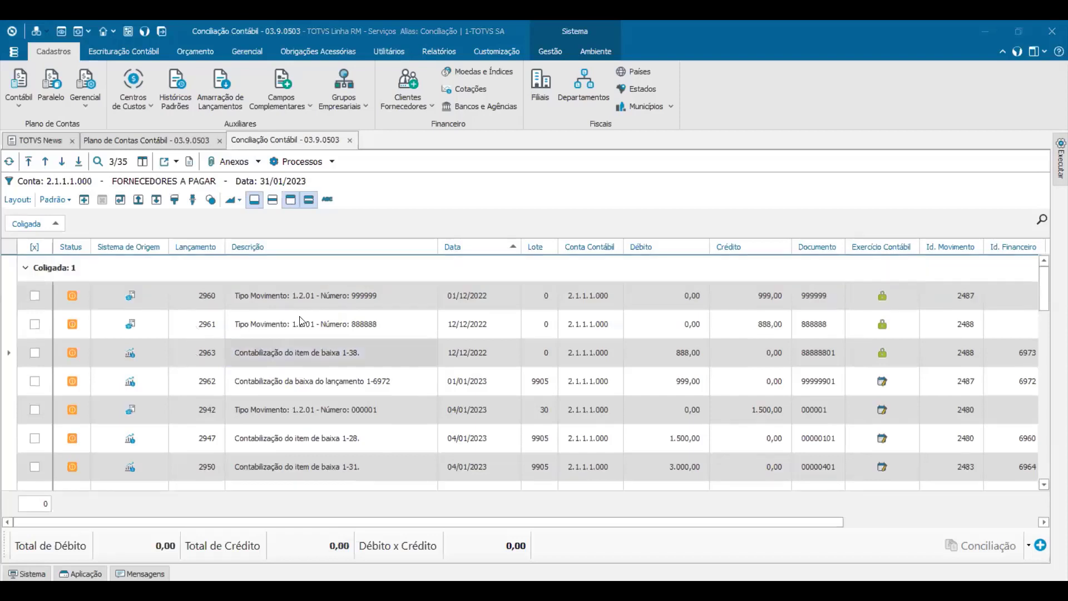
click(301, 321)
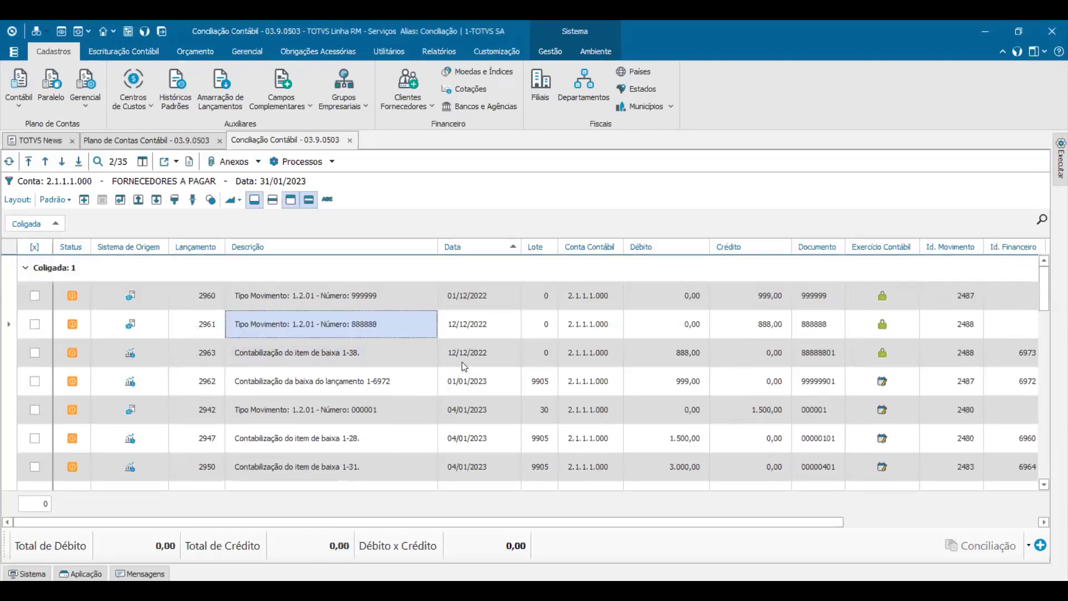
click(1030, 546)
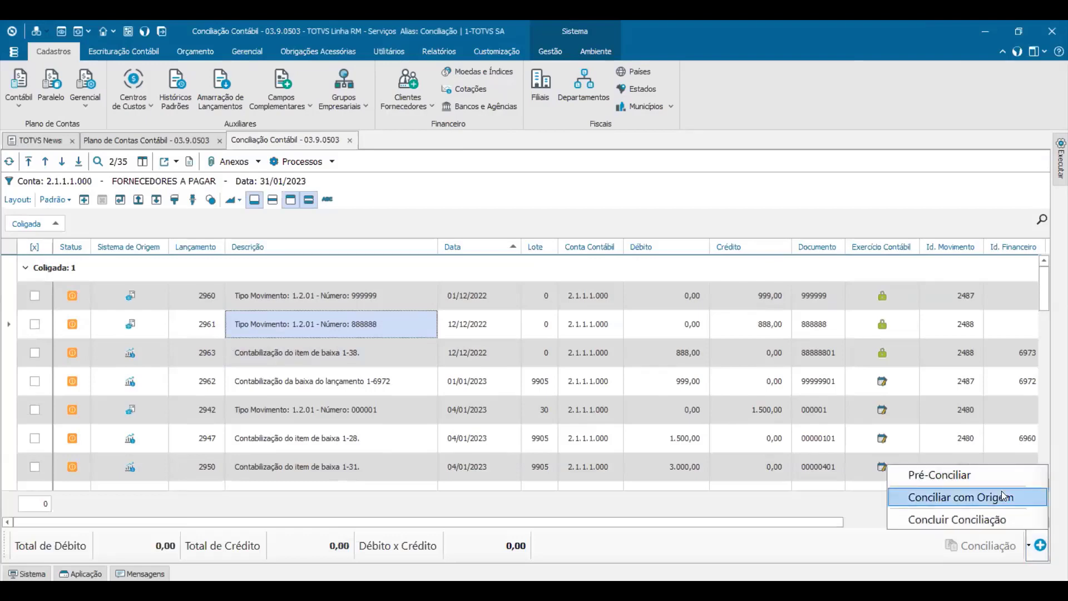
click(1002, 481)
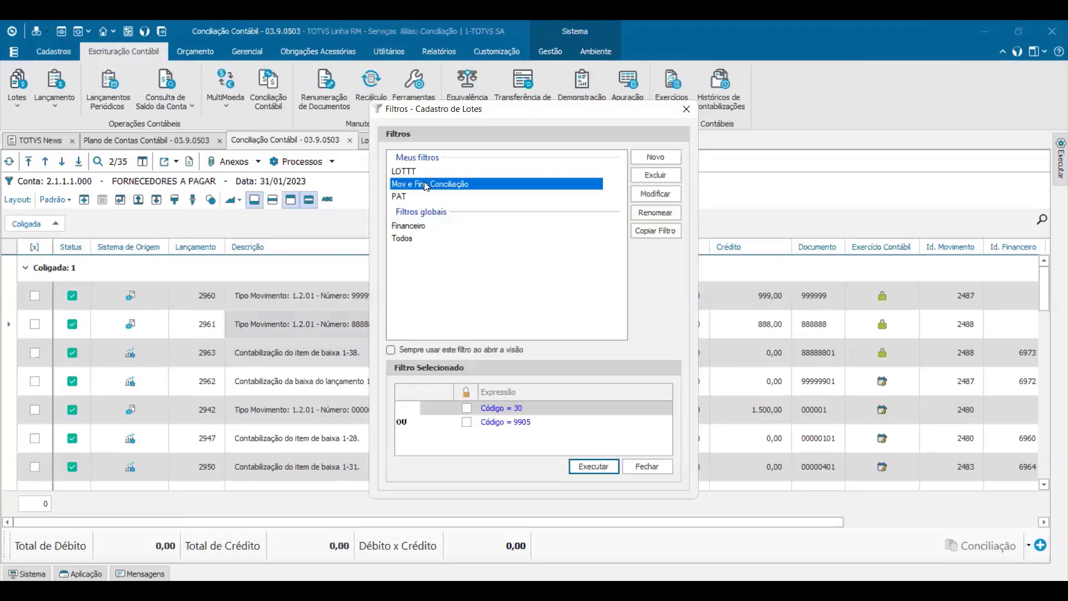
Step: List the lots with the Mov e Fin Conciliação filter and open lot 30's accounting entries using the ____CONCILIAÇÃO filter
double_click(427, 184)
click(219, 245)
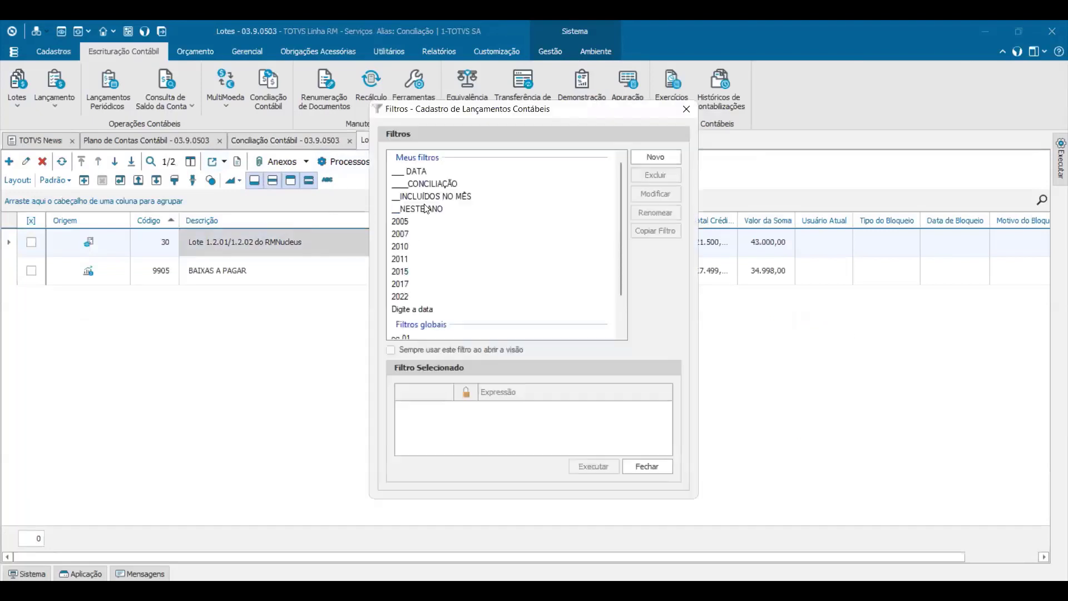
scroll(434, 310, down, 1)
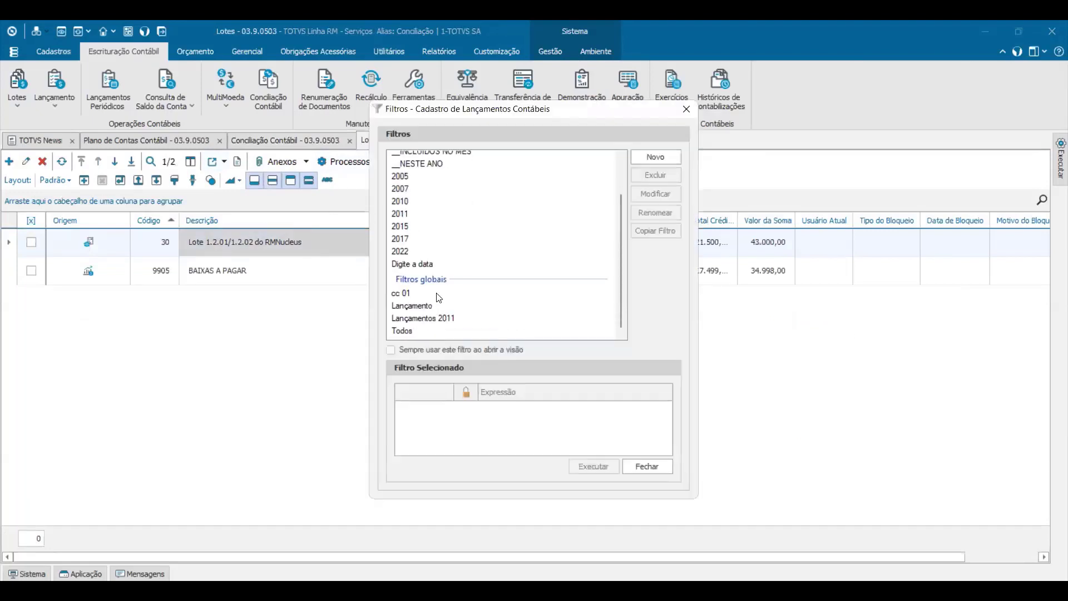
scroll(439, 298, up, 1)
click(439, 184)
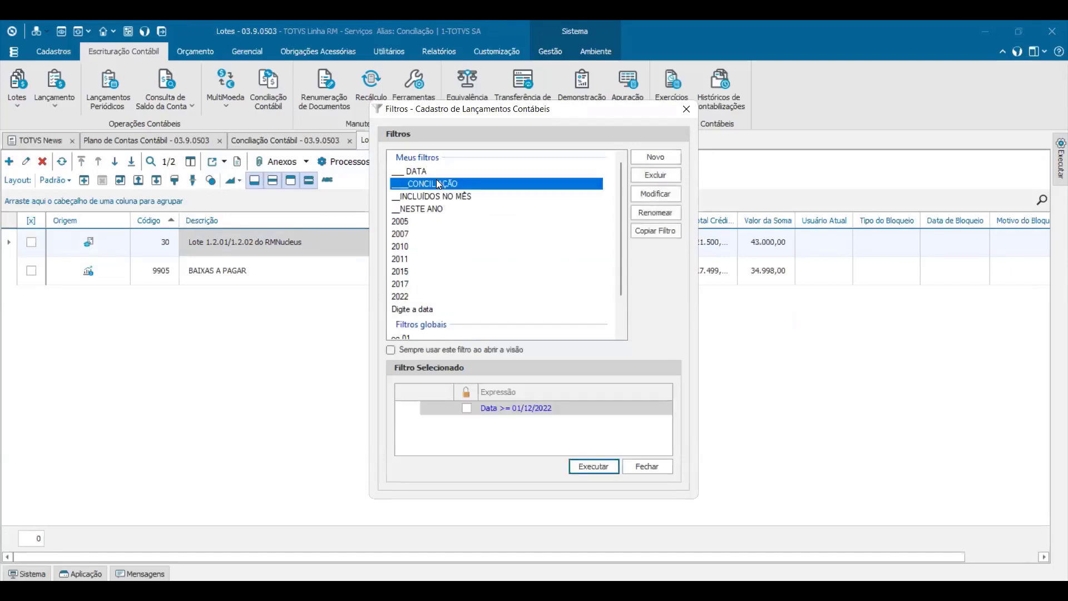
double_click(439, 183)
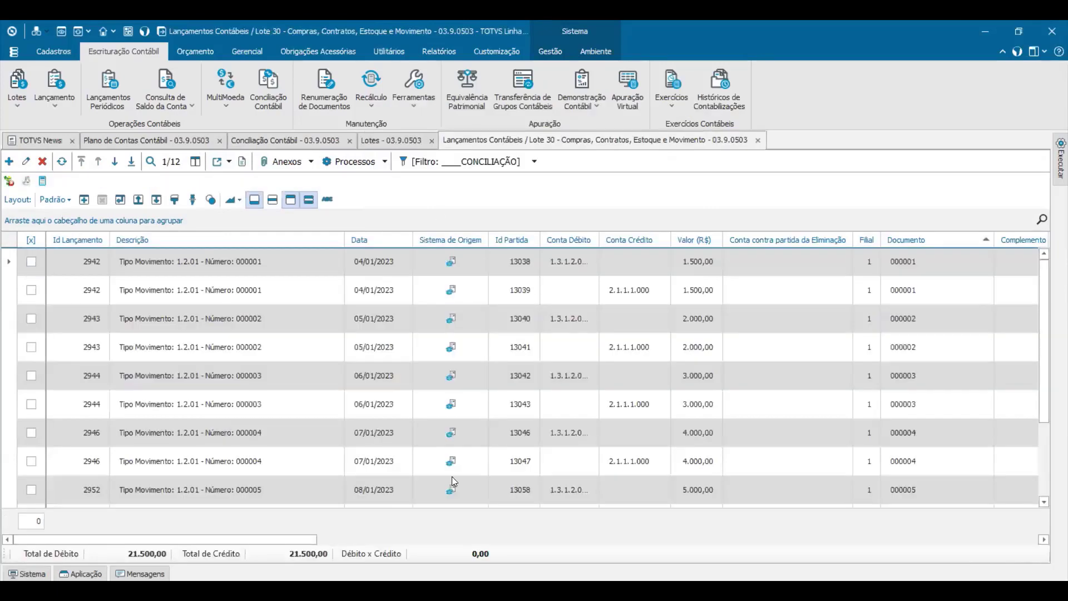
Step: Add the Conciliado a Débito and Conciliado a Crédito columns to lot 30's entries grid
drag(267, 537, 424, 538)
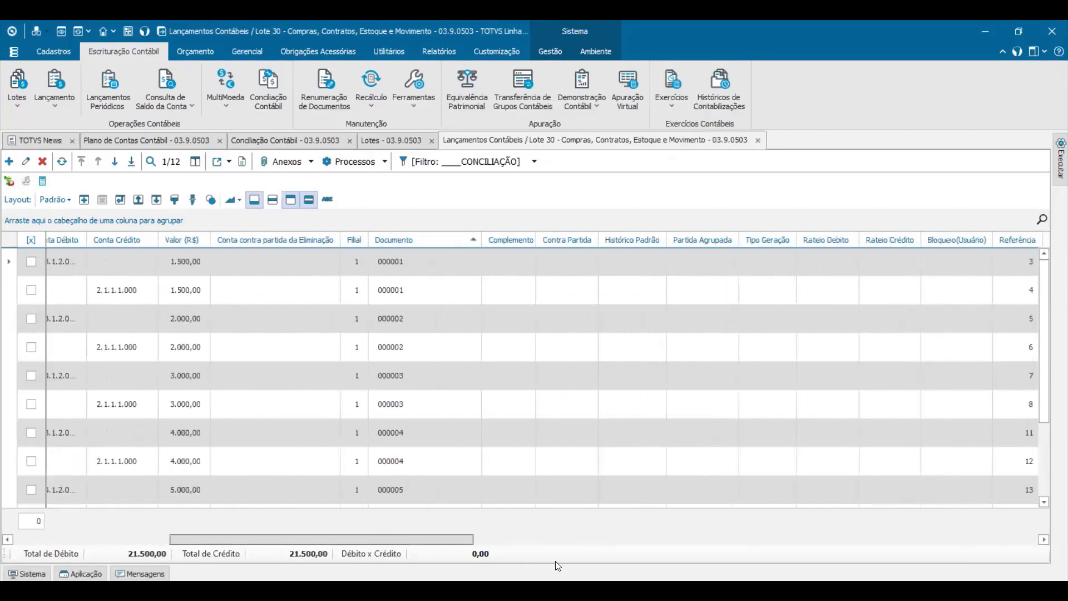
drag(555, 562, 258, 556)
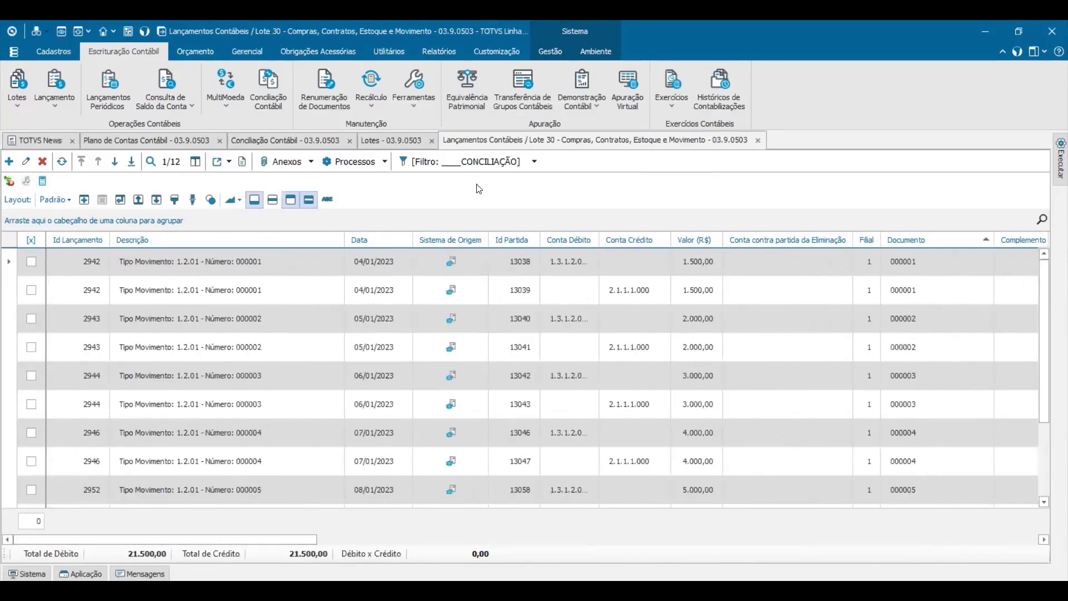
click(195, 162)
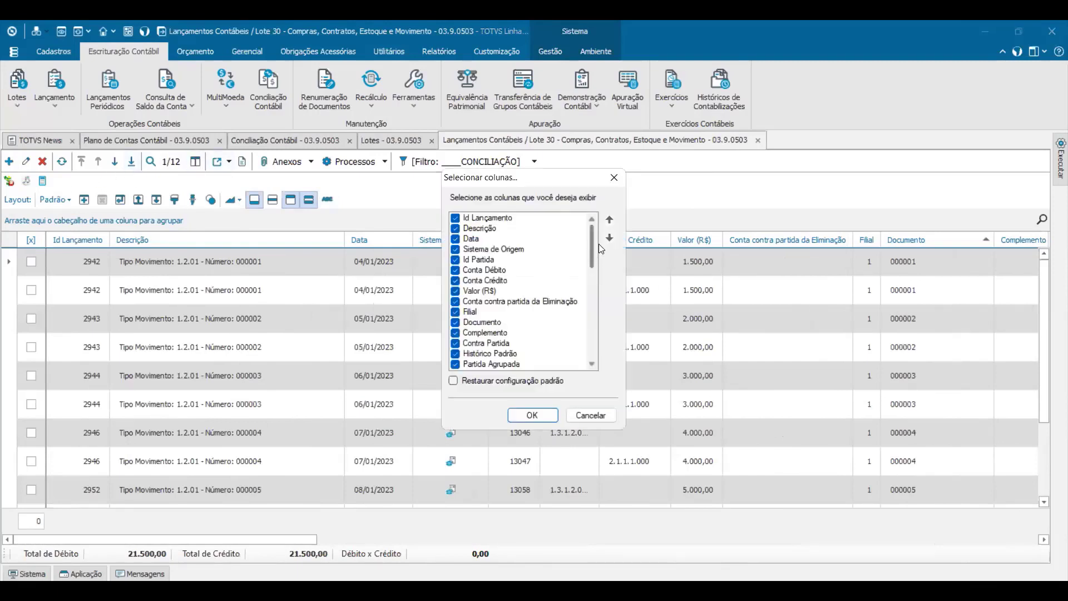
drag(593, 241, 579, 351)
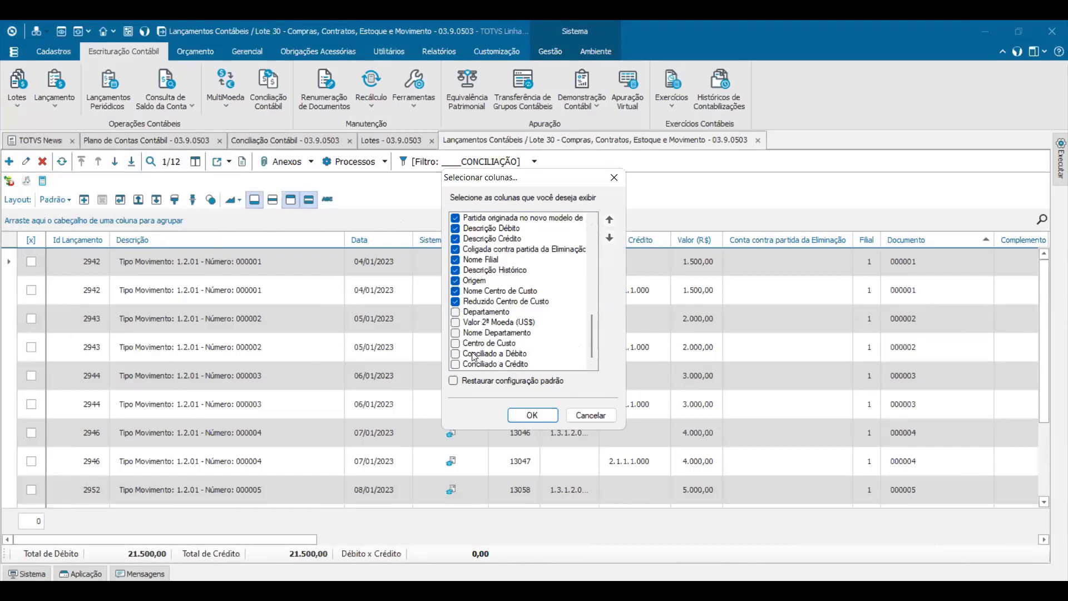
click(456, 354)
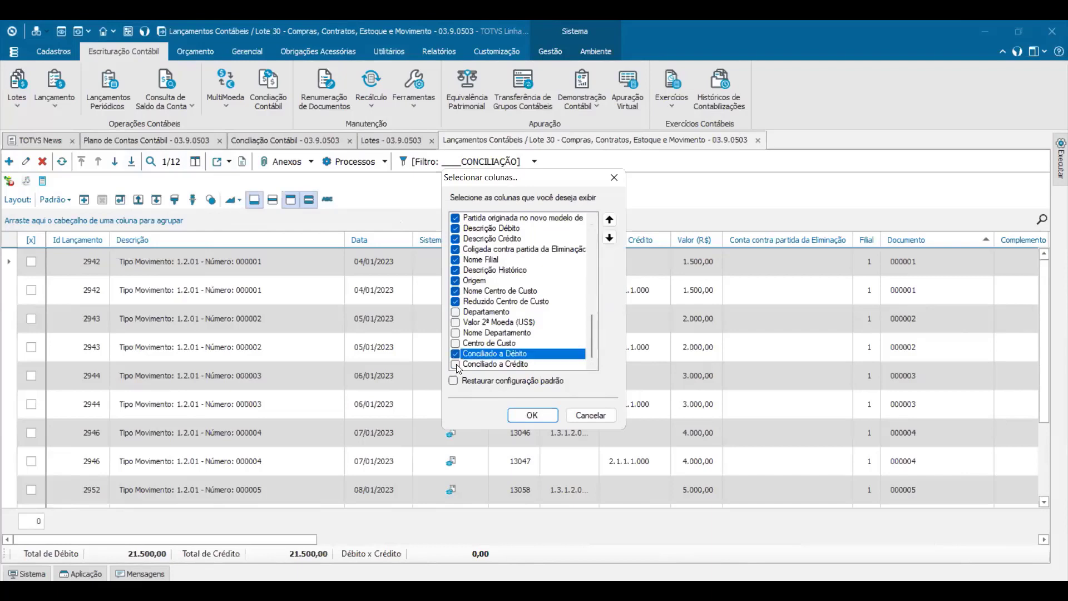
click(456, 365)
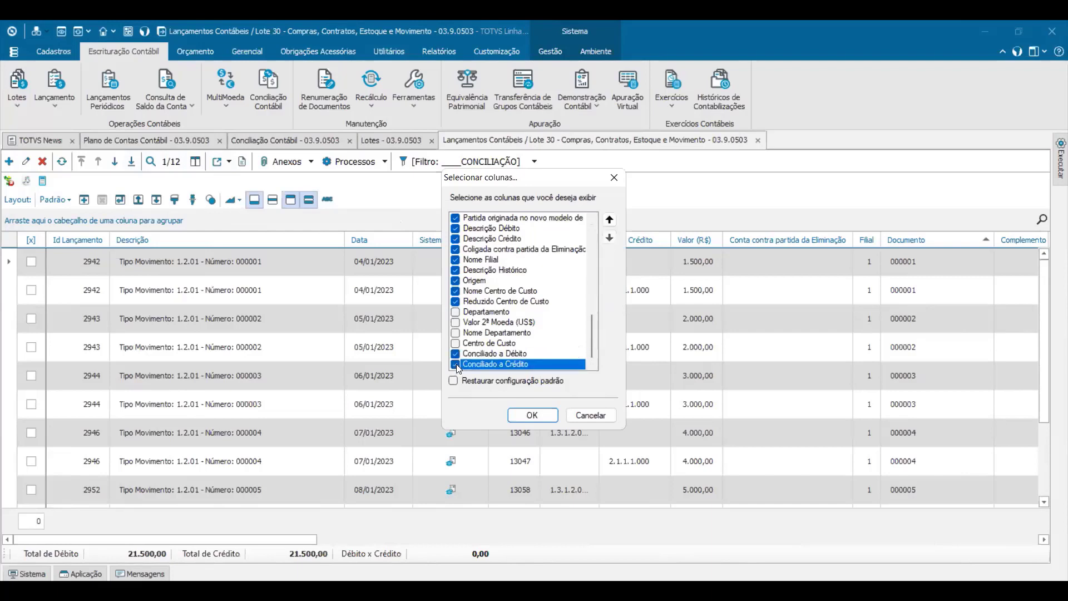
click(529, 421)
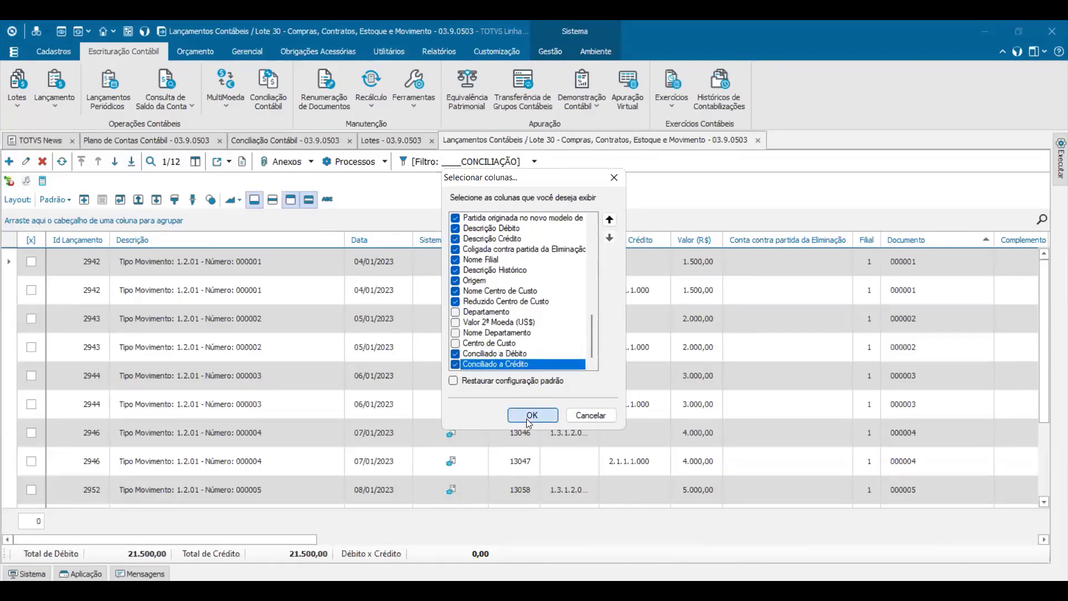
Step: Examine the Conciliado a Débito and Conciliado a Crédito columns for the FORNECEDORES A PAGAR credit entries in lot 30
click(823, 539)
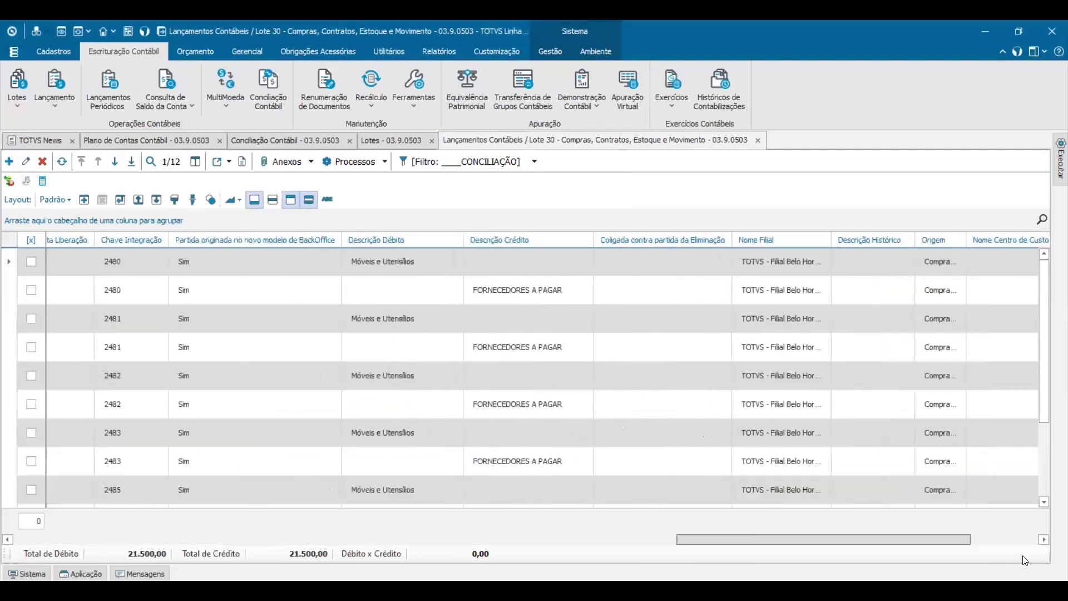
drag(1026, 561, 1049, 558)
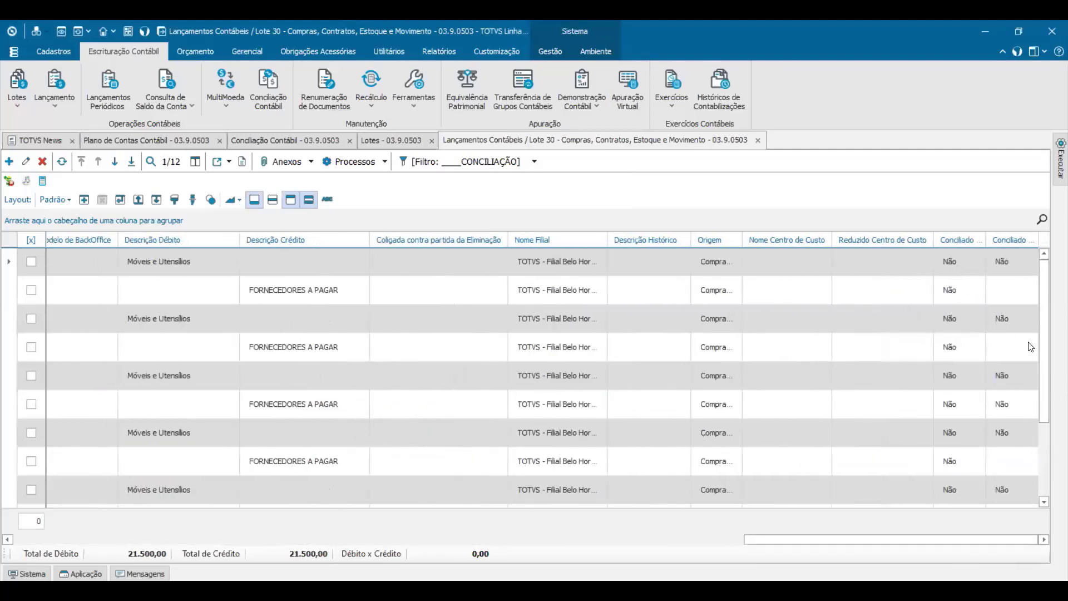
drag(1046, 326, 1036, 416)
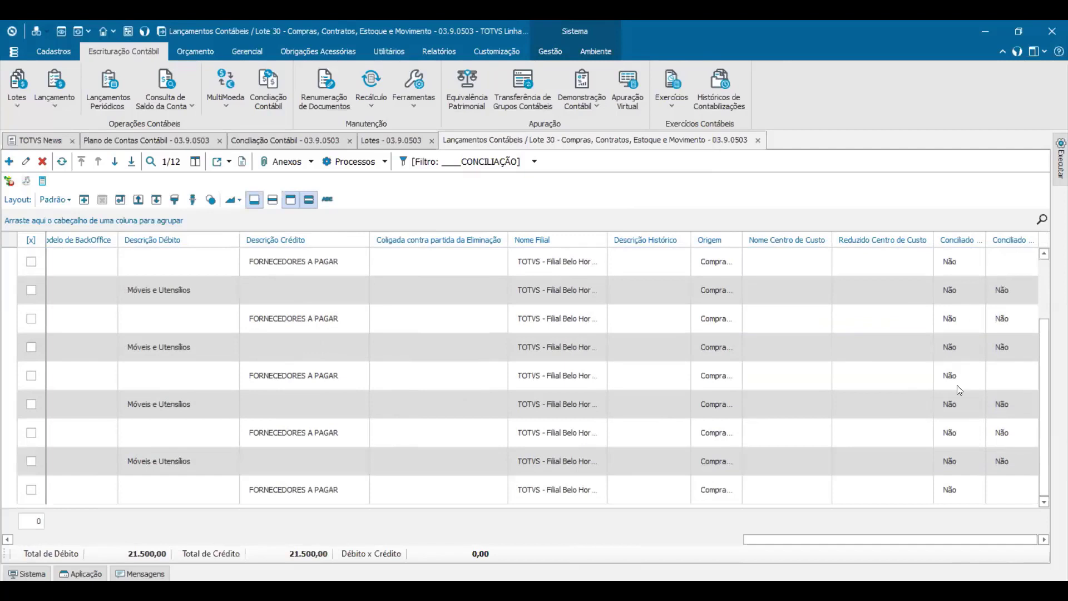
drag(1050, 451, 1052, 345)
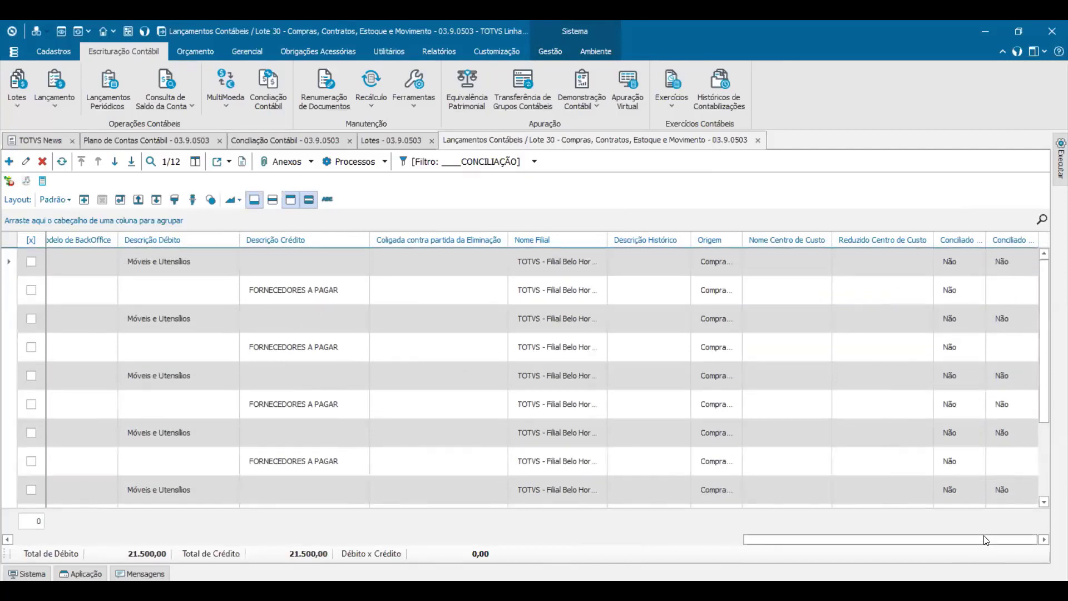
click(1002, 294)
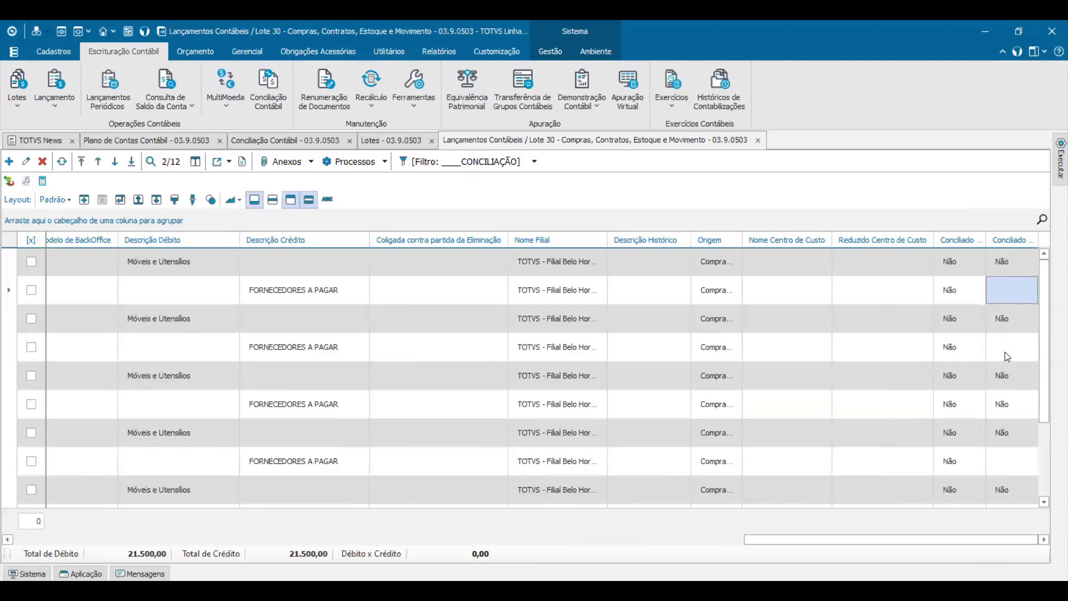
click(1009, 353)
click(1016, 457)
click(1002, 300)
click(1002, 347)
Step: Open partida 13039 of Lançamento 2942 to check the reconciliation indicator of its credit account, and close it
click(1013, 290)
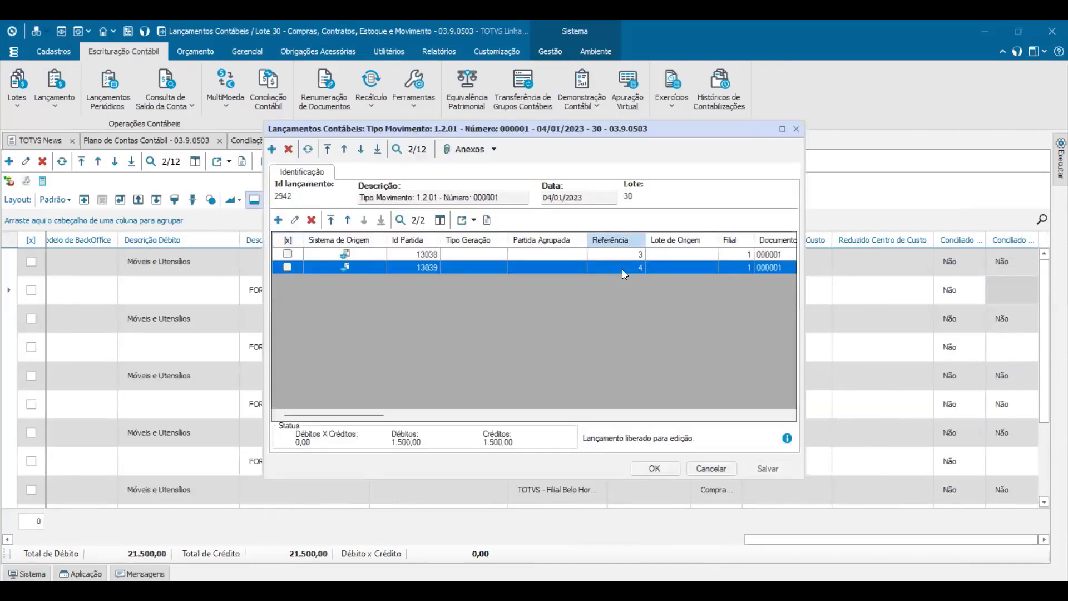
double_click(622, 270)
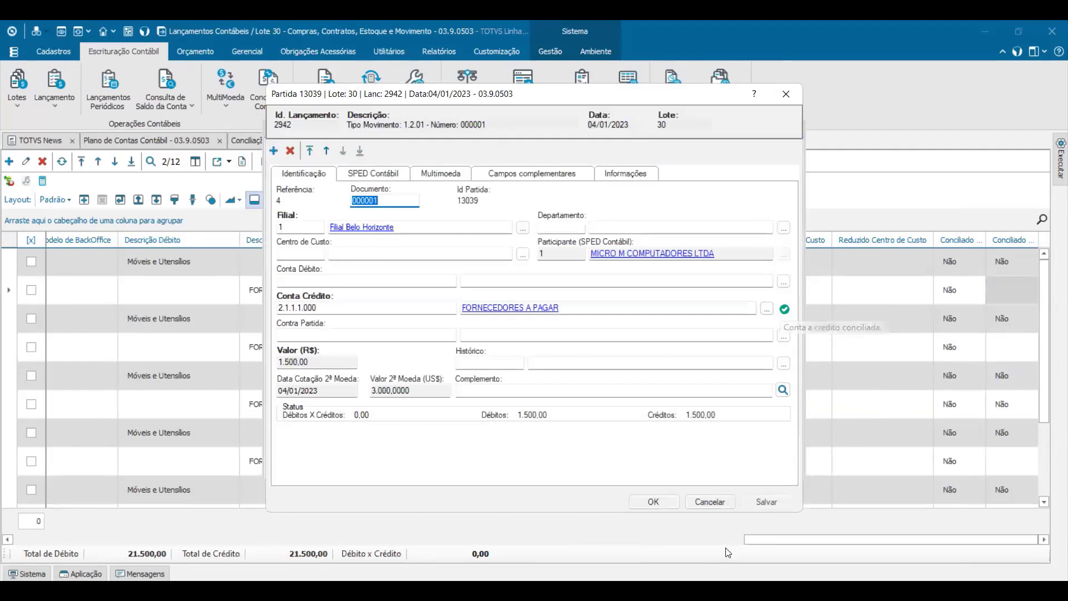
key(Escape)
Step: Widen the Conciliado a Débito and Conciliado a Crédito columns so that their full headings fit
drag(983, 240, 1011, 240)
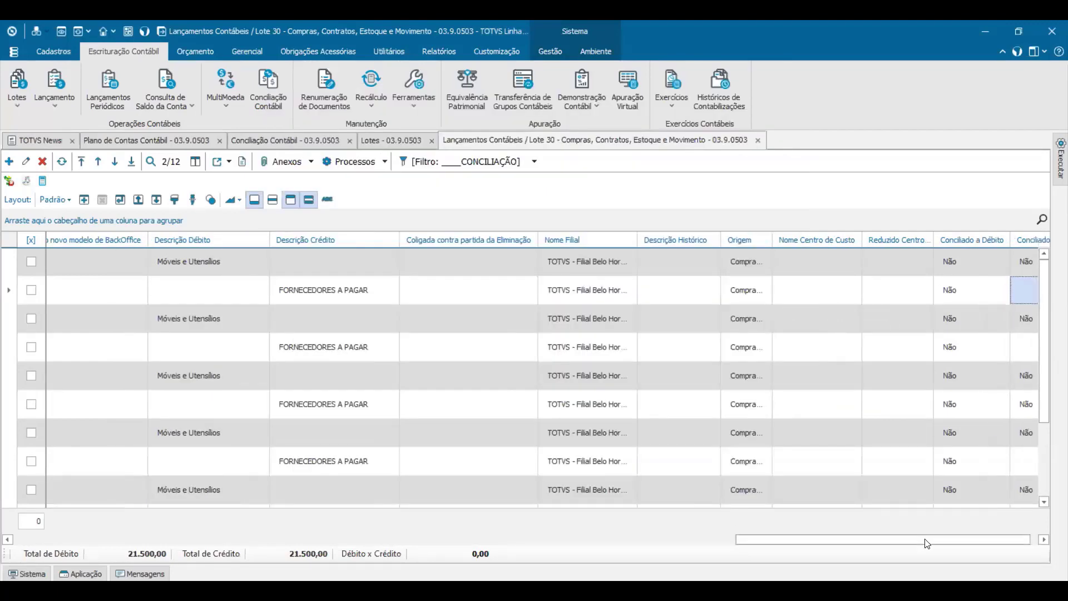
drag(1025, 538, 1027, 541)
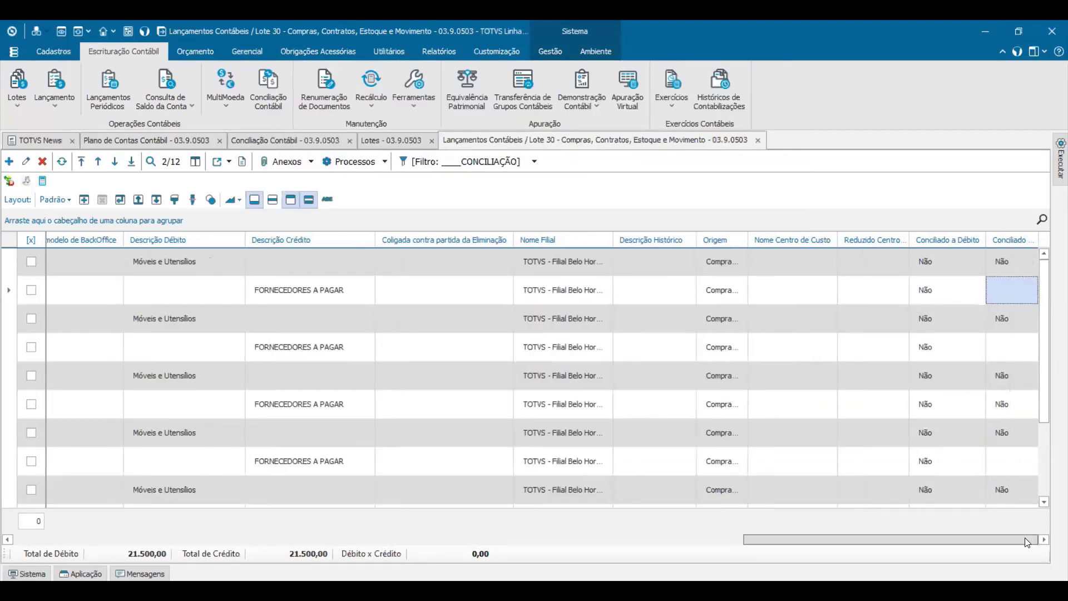
double_click(1038, 242)
drag(985, 541, 993, 541)
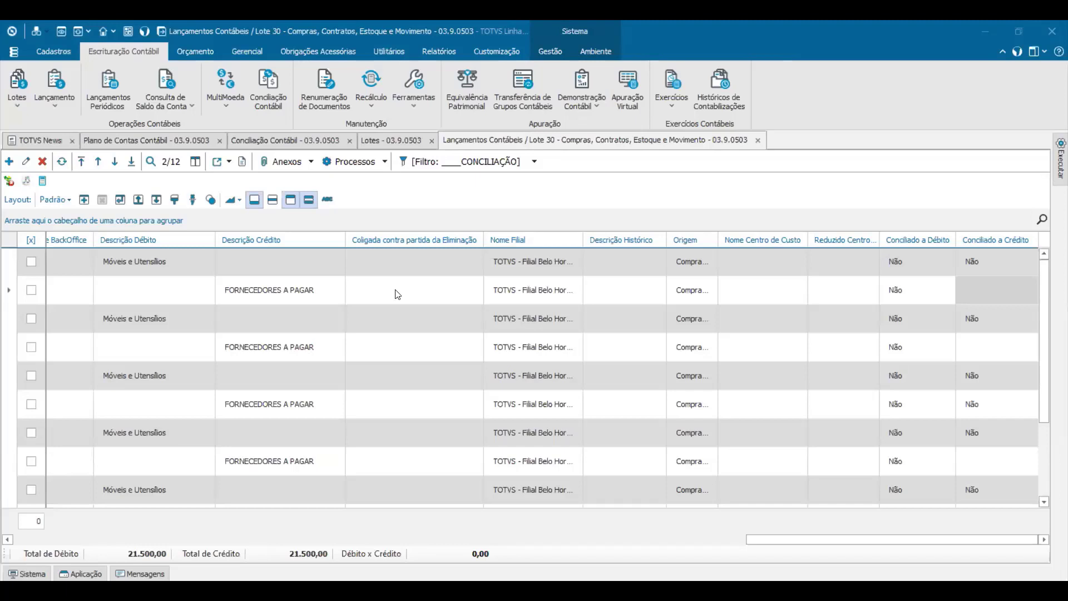
click(397, 345)
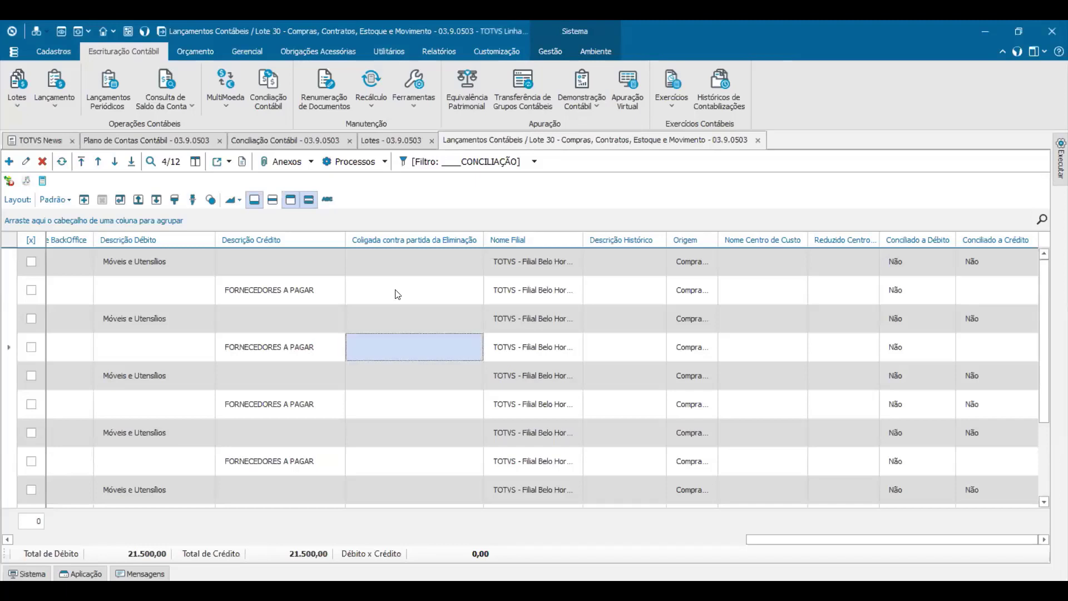